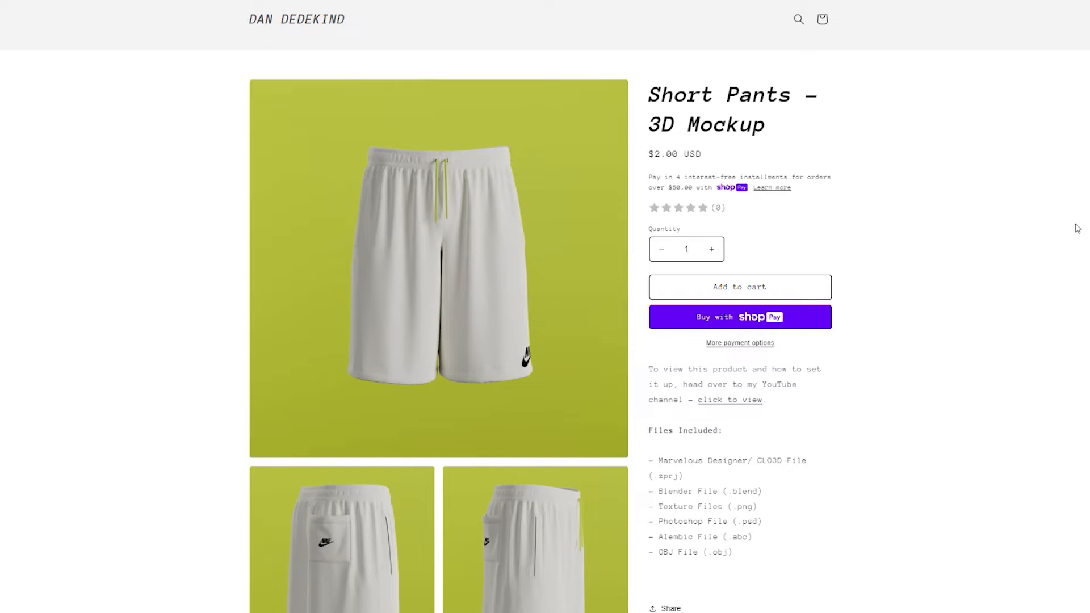
scroll(918, 89, "up", 2)
scroll(615, 329, "down", 5)
scroll(803, 319, "up", 5)
left_click_drag(668, 558, 856, 472)
left_click(857, 472)
scroll(1068, 226, "down", 1)
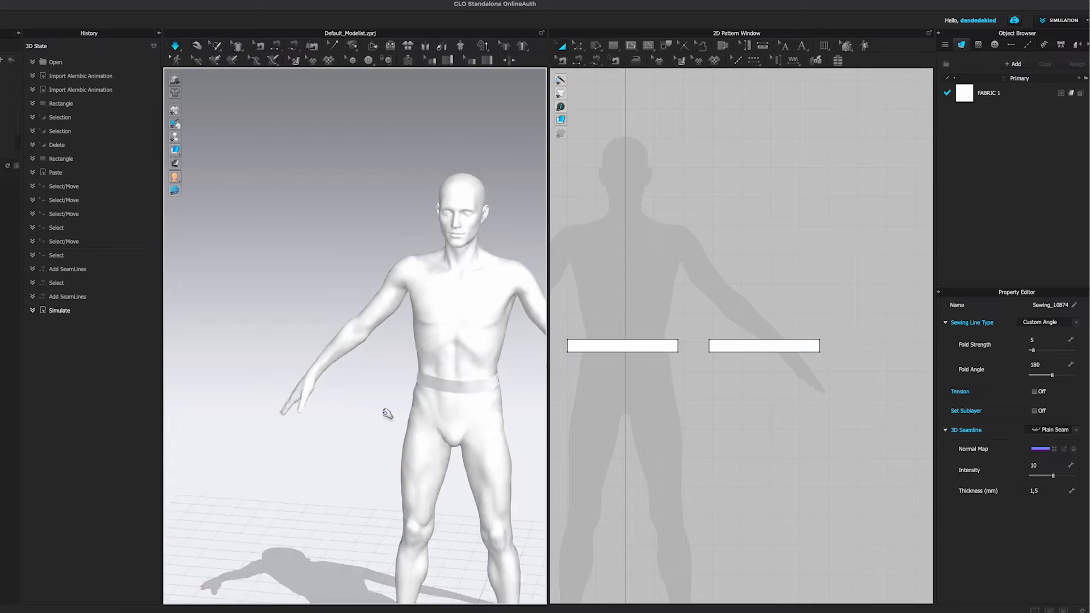
left_click(291, 332)
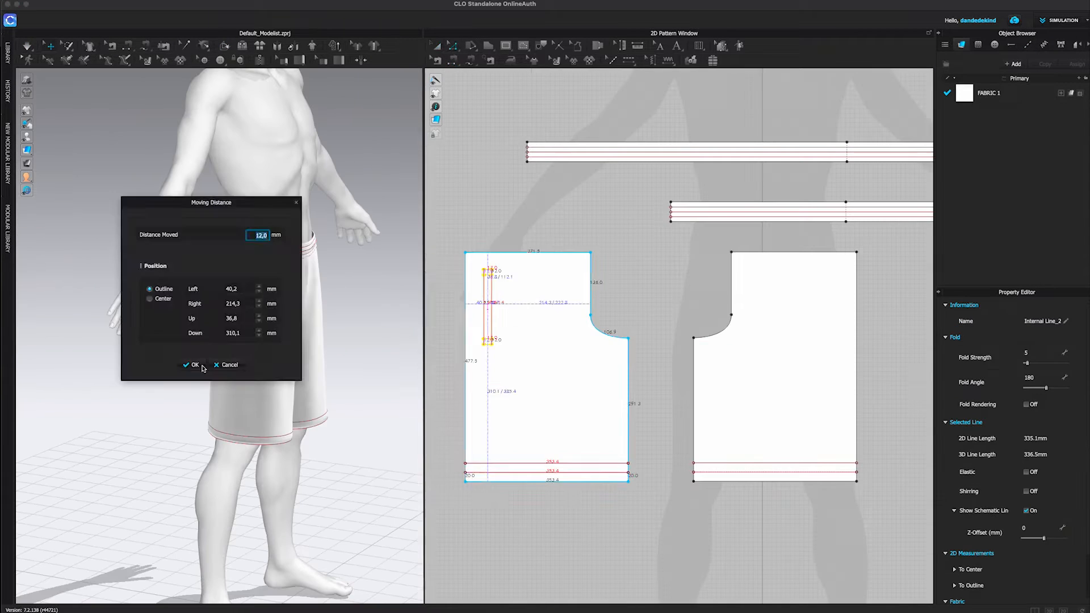
left_click(233, 365)
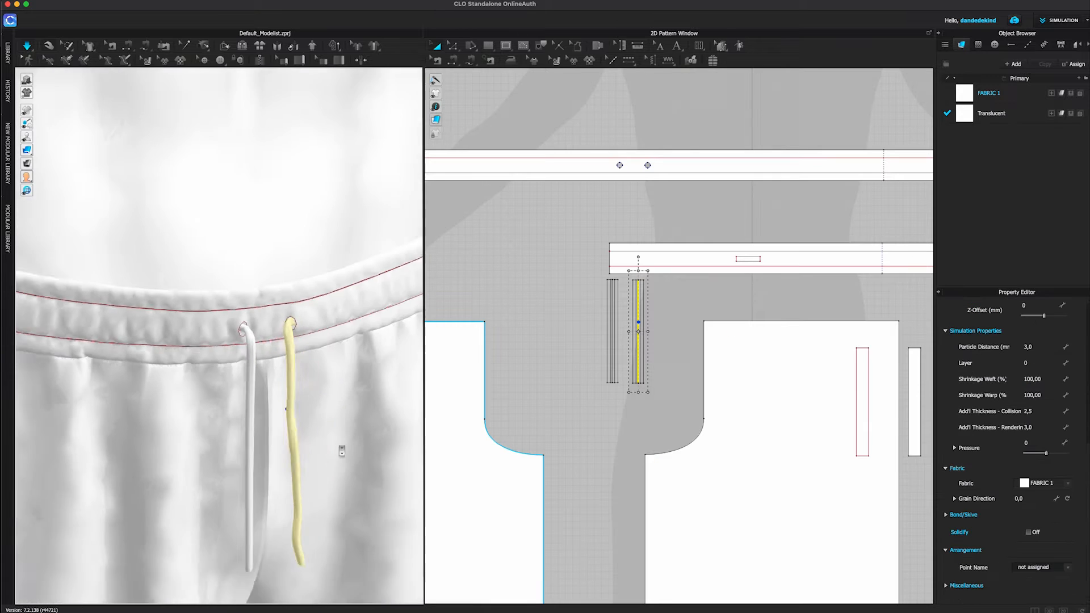
scroll(342, 469, "down", 5)
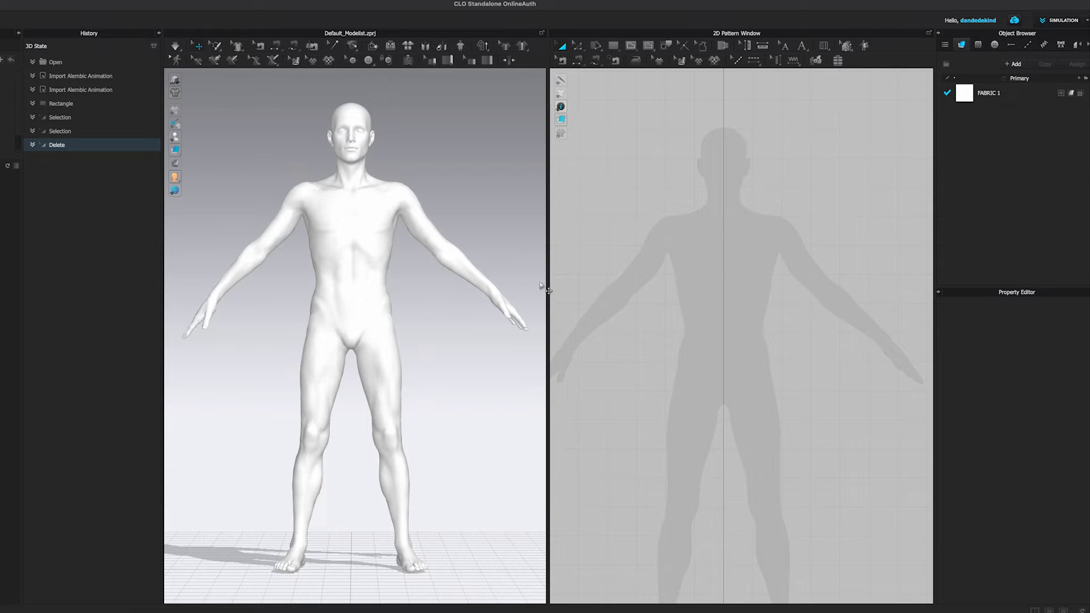
- Draw a rectangular waistband pattern about 380 by 43 mm across the avatar's waist and paste a copy beside it
left_click(616, 46)
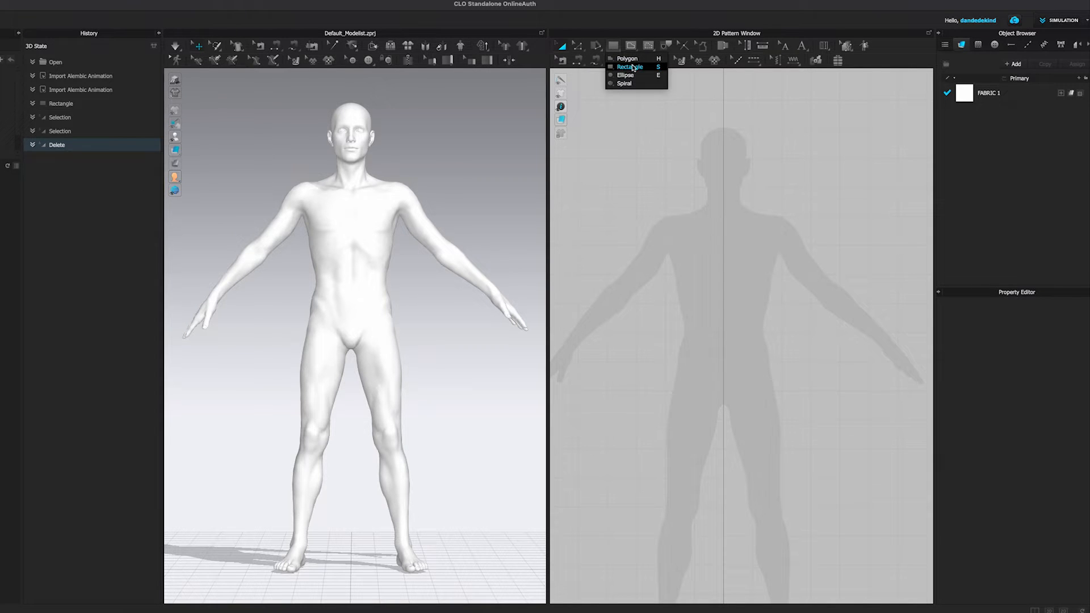
left_click(632, 67)
left_click_drag(666, 330, 776, 343)
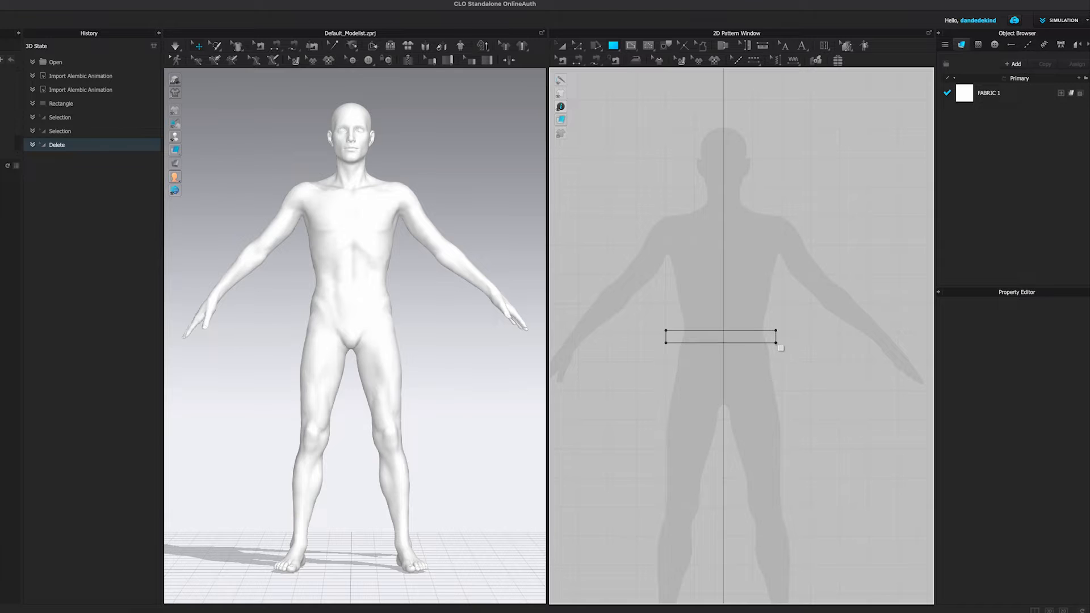
left_click(563, 47)
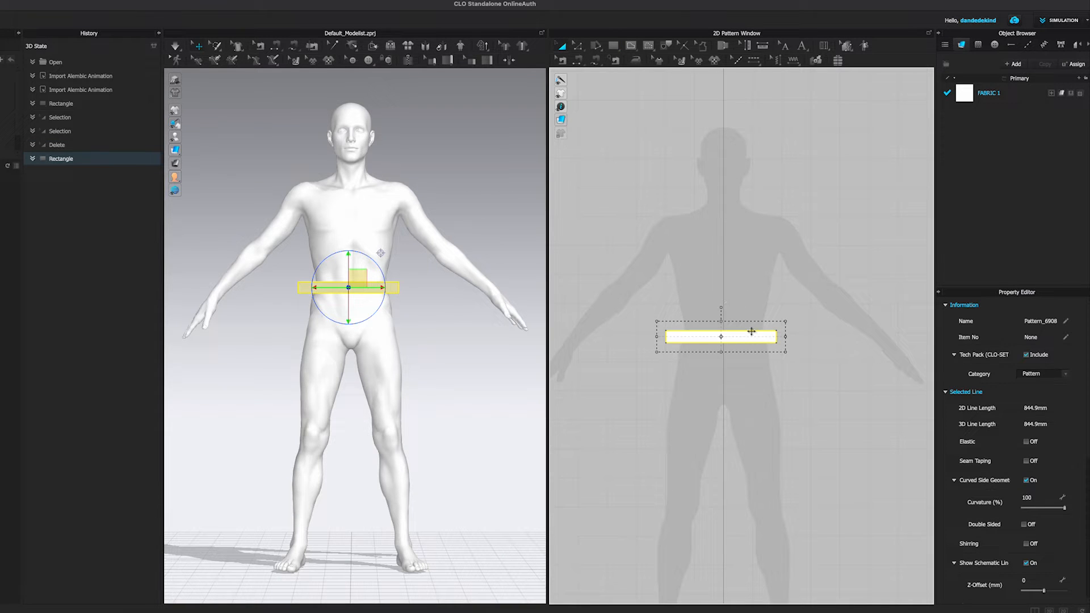
key("ctrl+v")
left_click(862, 337)
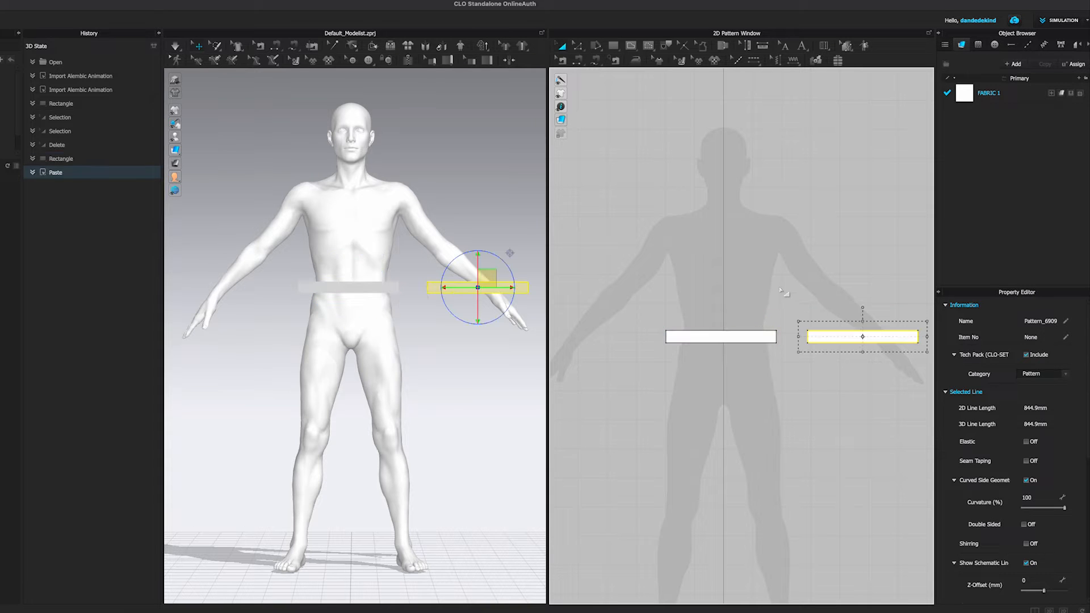
- Position the two waistband pieces in 3D, one in front of the avatar's waist and the other behind it
right_click_drag(418, 348, 342, 380)
left_click(342, 372)
left_click_drag(375, 368, 490, 357)
right_click_drag(483, 363, 593, 363)
left_click_drag(432, 371, 472, 380)
left_click(520, 382)
left_click(514, 340)
right_click_drag(514, 341, 446, 299)
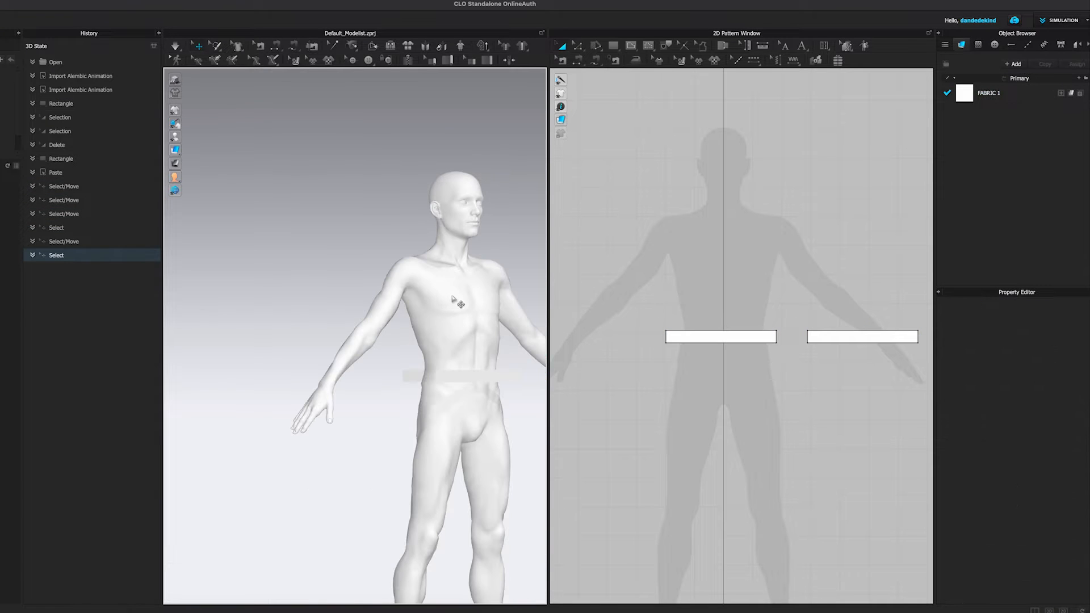
- Sew the short side edges of the two waistband pieces together at both sides
key("n")
left_click(667, 339)
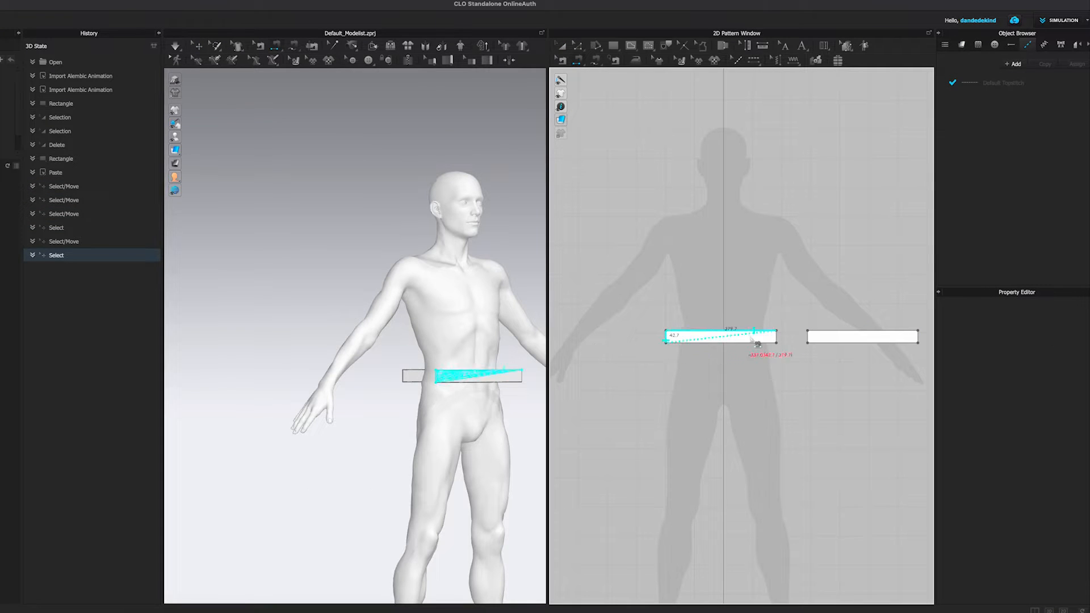
left_click(808, 342)
middle_click_drag(799, 354, 702, 363)
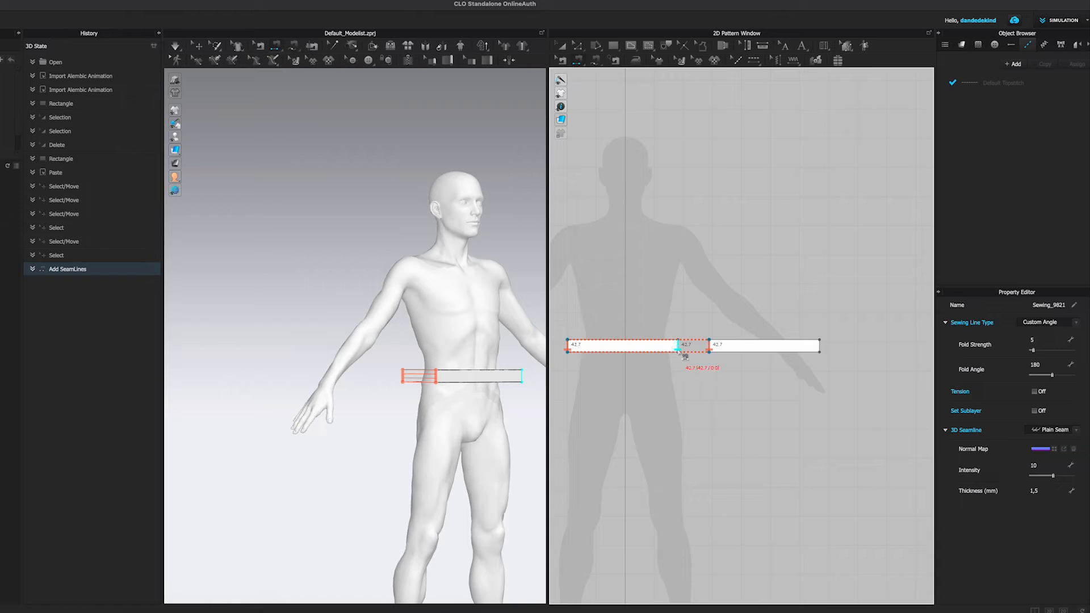
left_click(678, 351)
left_click(820, 351)
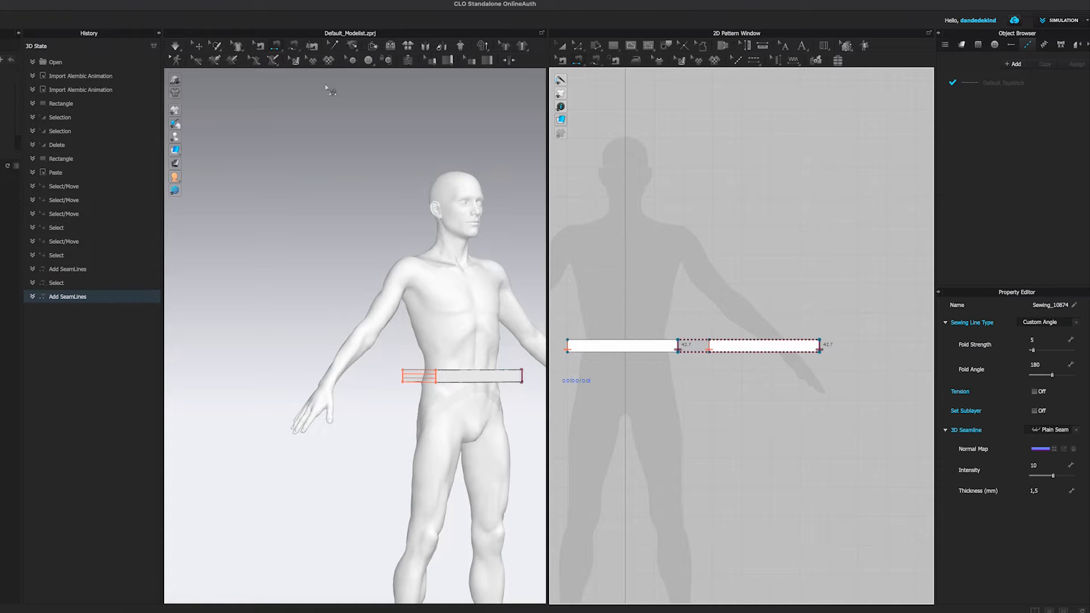
- Simulate the waistband onto the avatar and pull it into place around the waist
left_click(177, 47)
right_click_drag(357, 339, 307, 341)
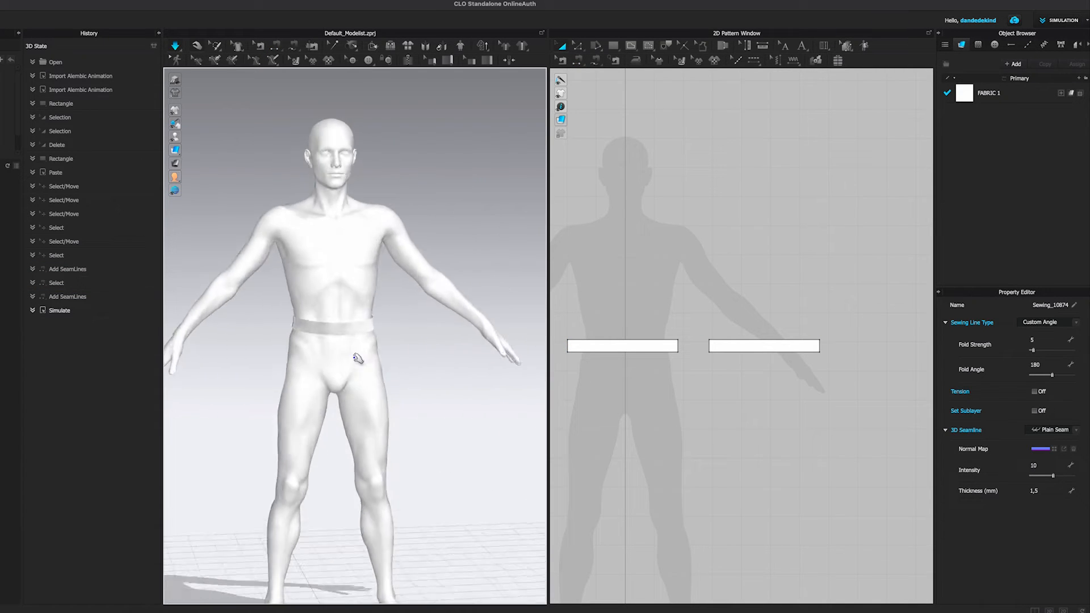
left_click(291, 333)
left_click_drag(289, 331, 277, 341)
- Set the front waistband piece's weft shrinkage to 75%
left_click(375, 332)
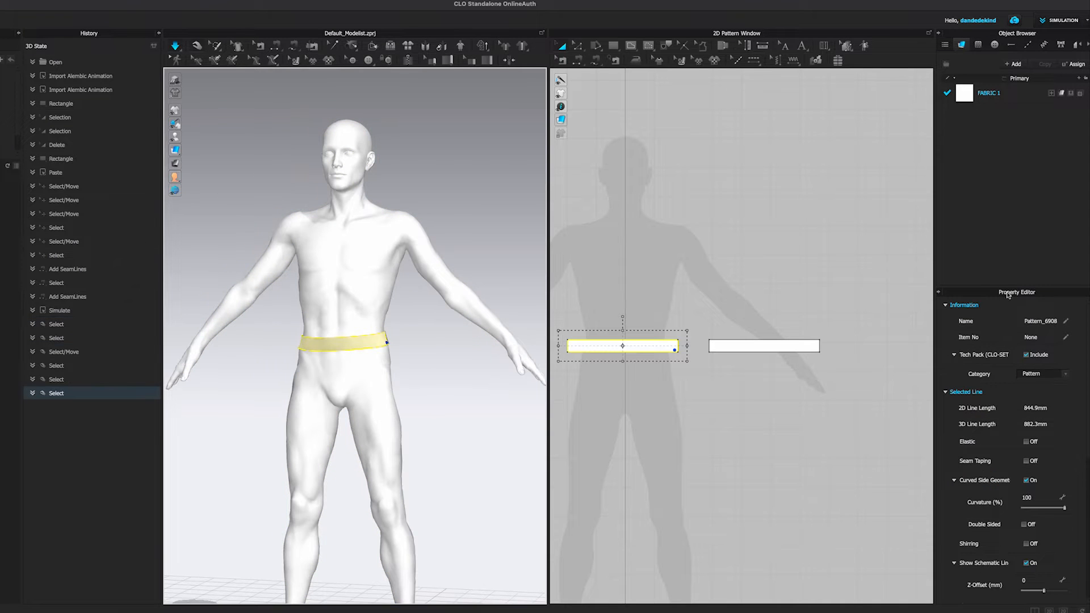
scroll(999, 485, "down", 5)
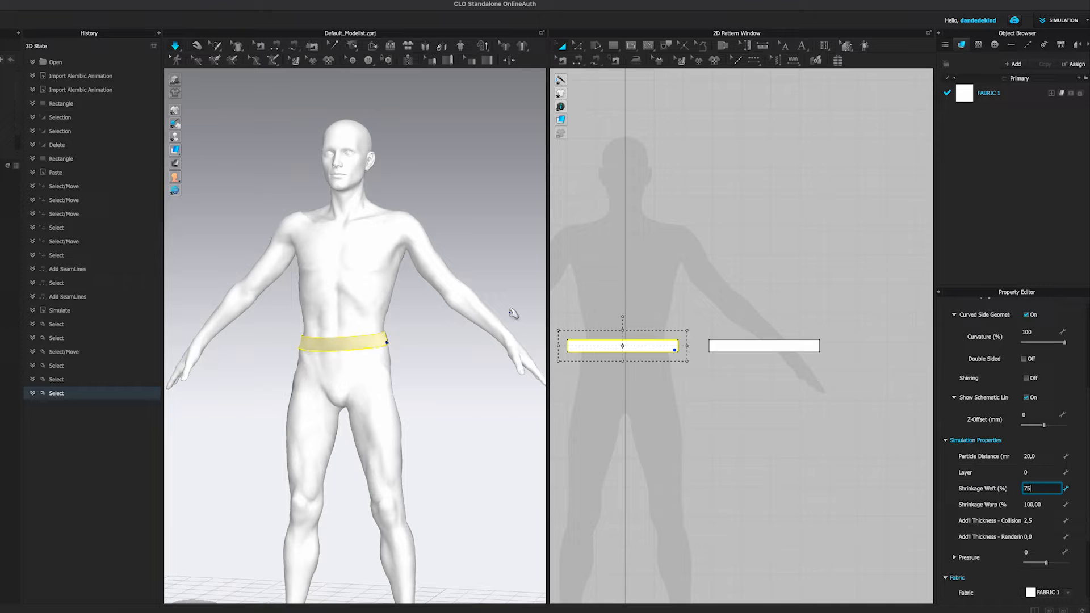
left_click(255, 190)
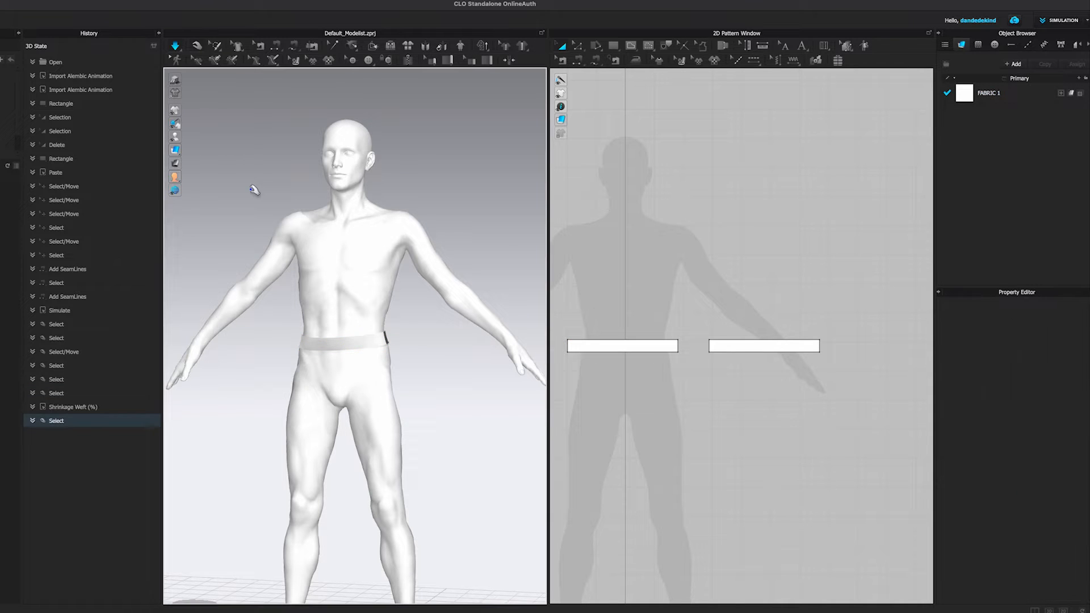
- Rerun the simulation so the waistband settles around the avatar's waist with the new shrinkage
left_click(180, 51)
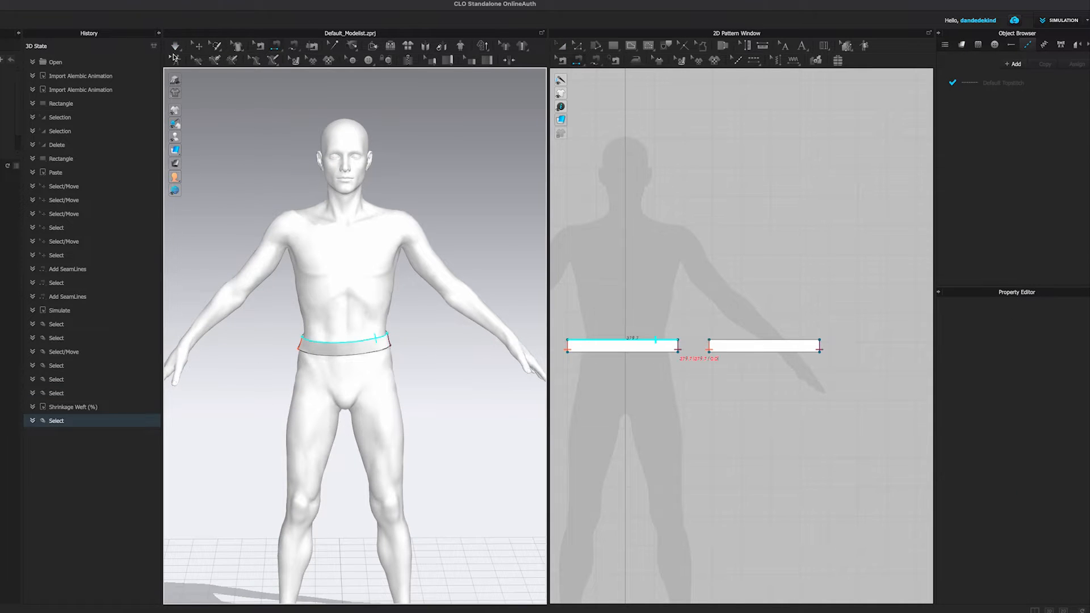
left_click(393, 344)
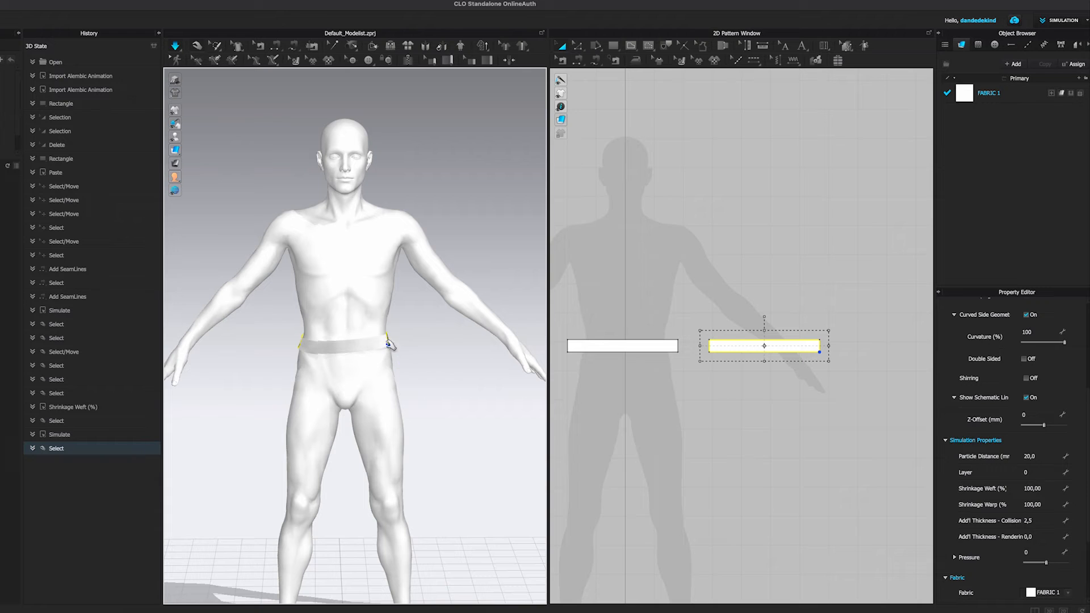
left_click(402, 359)
left_click(246, 124)
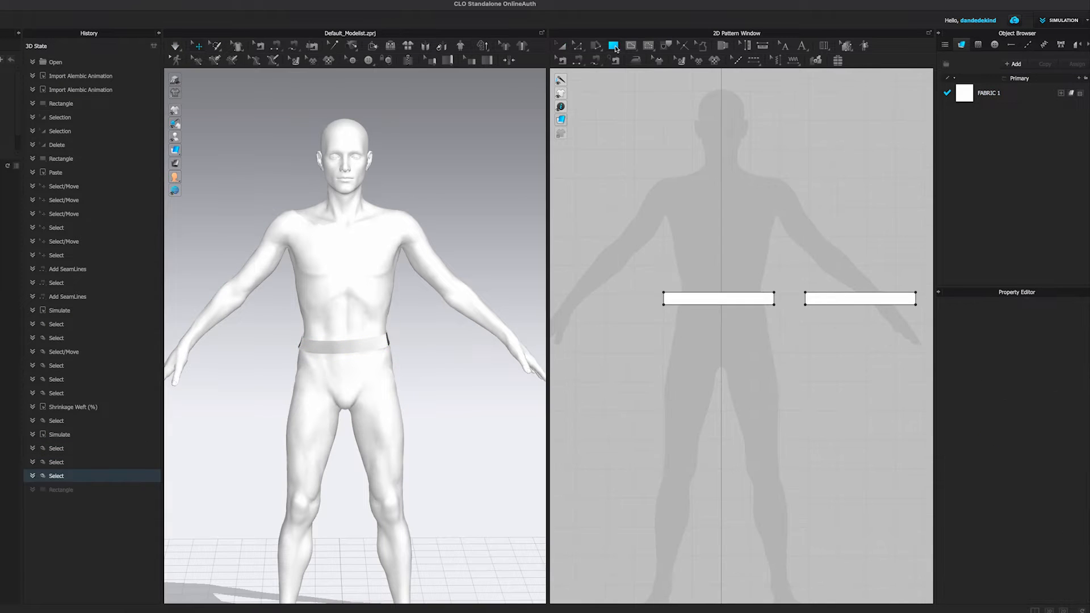
- Draw a polygon leg panel about 467 mm tall with a curved crotch cutout below the first waistband piece
left_click(615, 47)
left_click(630, 59)
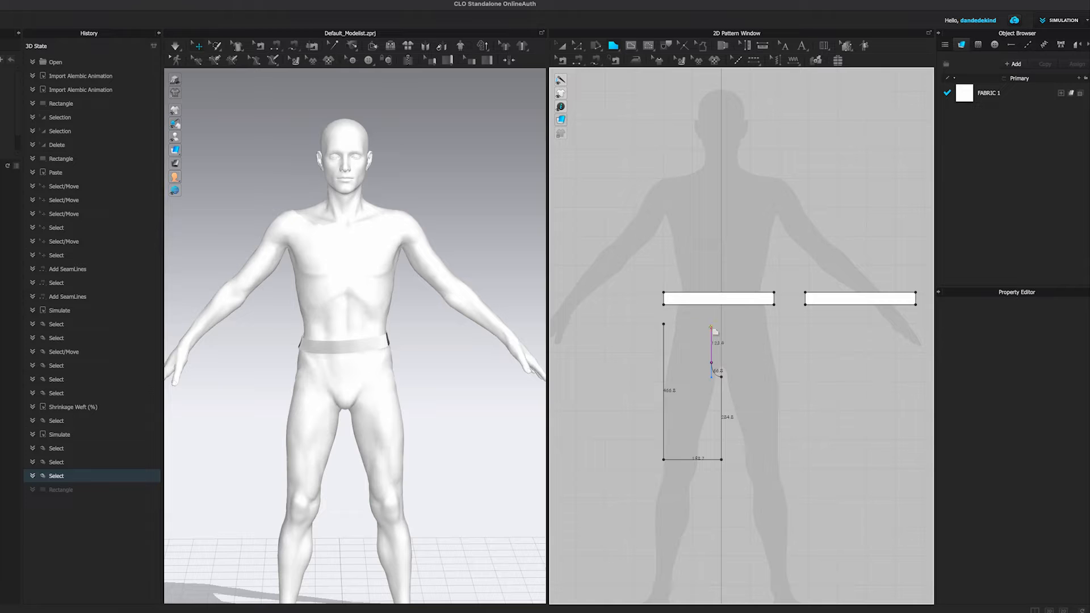
left_click(668, 325)
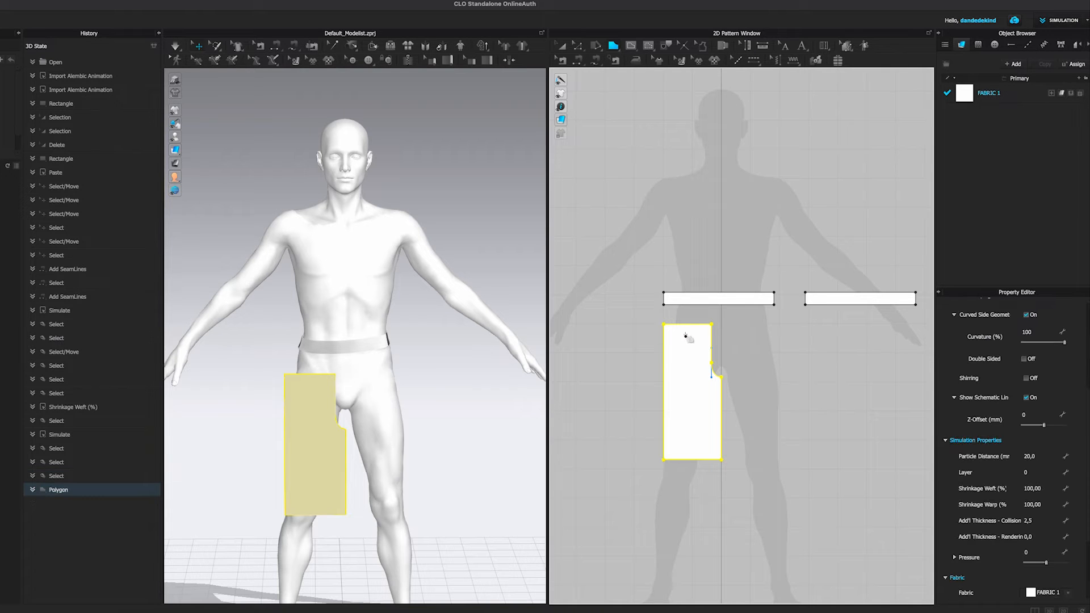
- Mirror-paste the leg panel next to the original so the crotch cutouts face each other
middle_click_drag(699, 277, 656, 268)
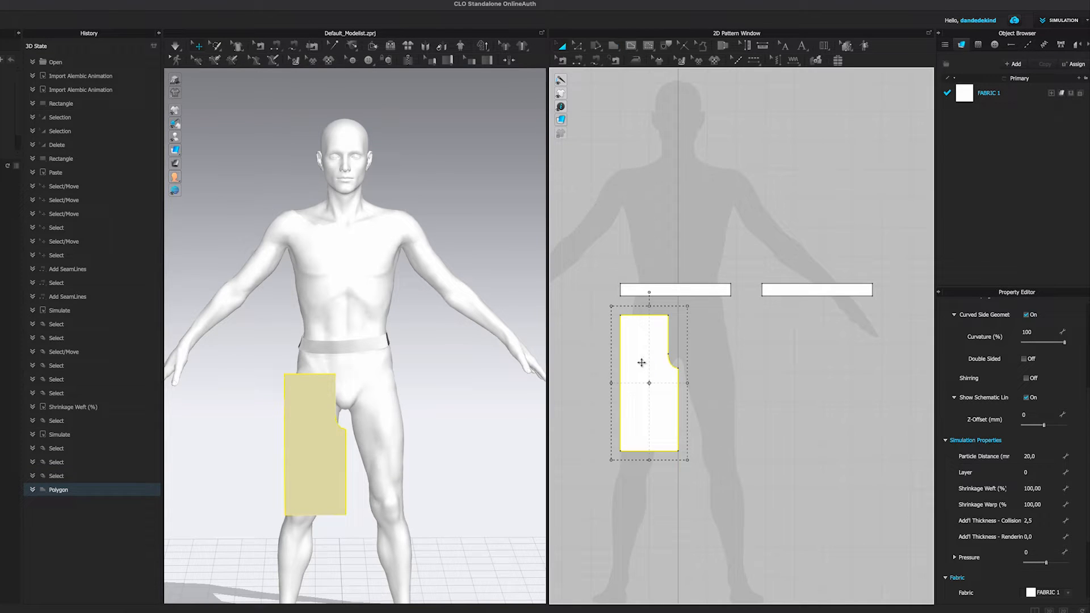
right_click(645, 362)
left_click(754, 392)
right_click(722, 353)
left_click(756, 368)
left_click(719, 391)
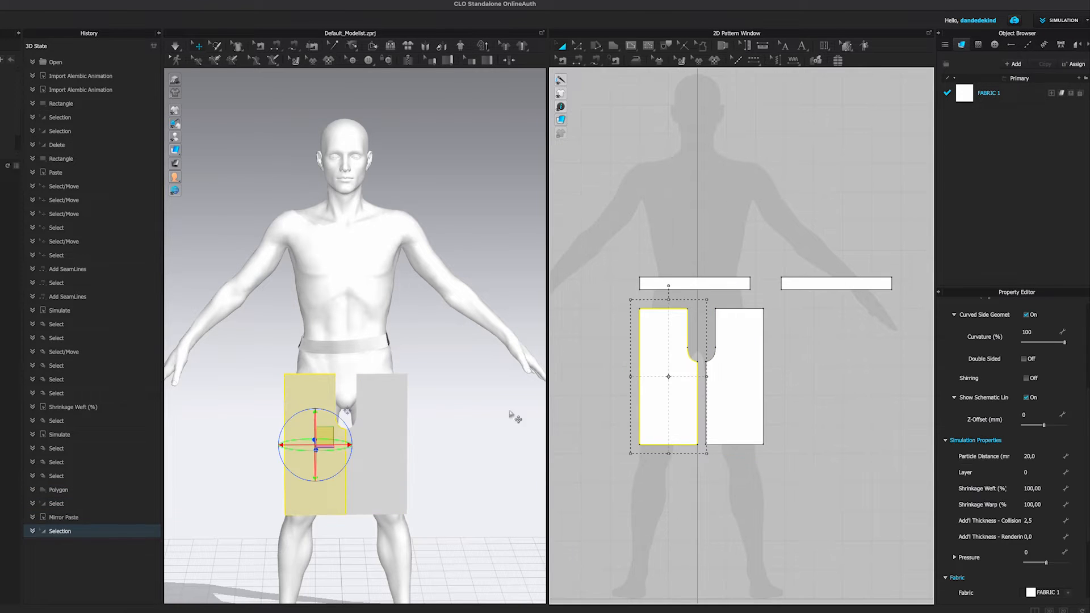
- Move the original leg panel outward in 3D so a gap separates it from the mirrored panel
left_click_drag(340, 446, 327, 445)
left_click(380, 452)
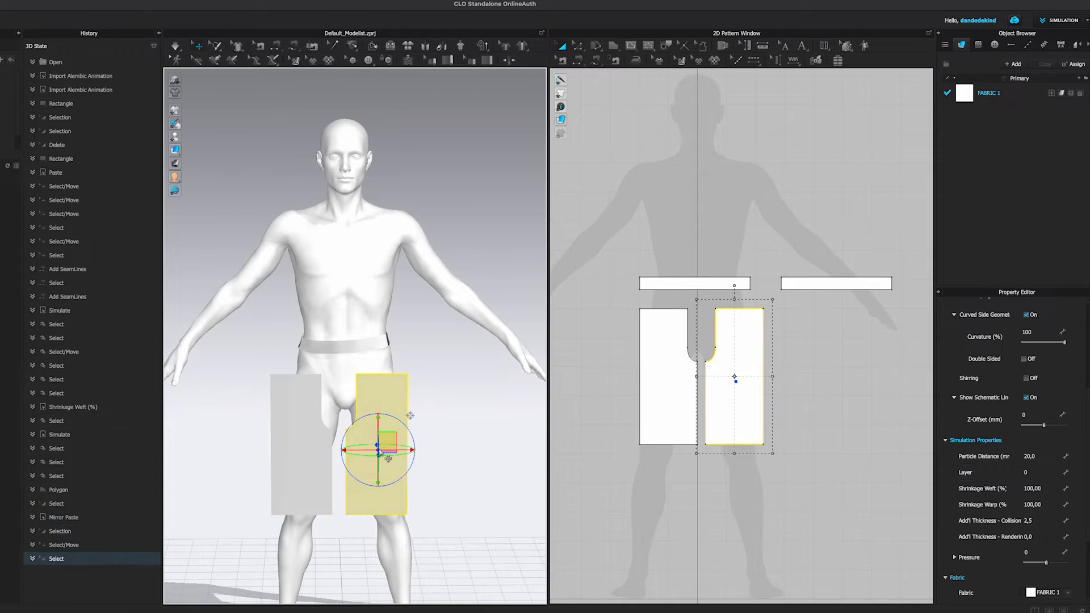
left_click(423, 457)
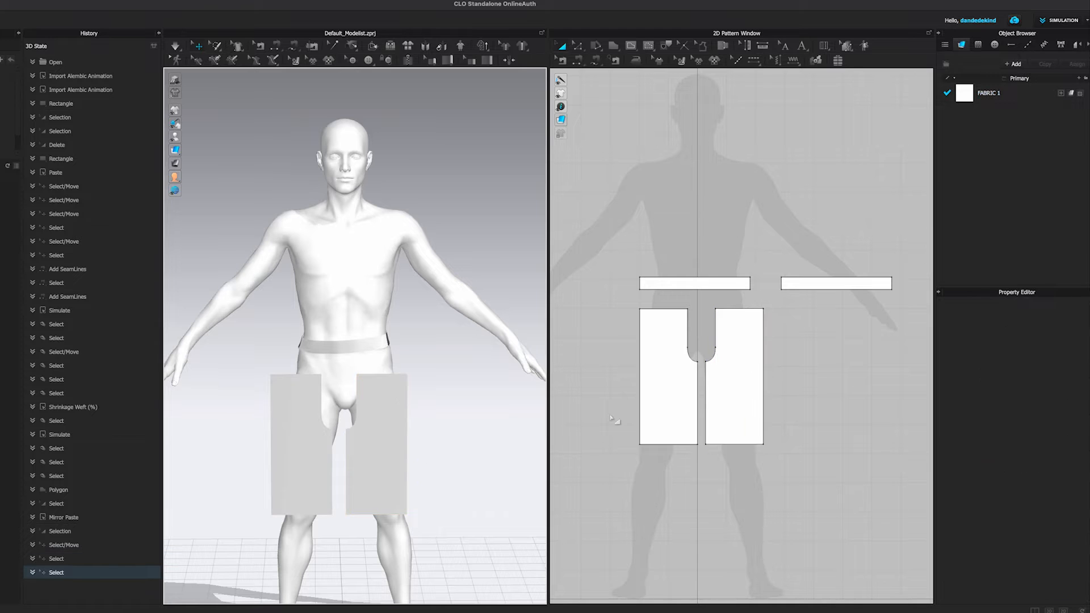
- Clone both leg panels as a Symmetric Pattern and place the copies below the second waistband piece
left_click_drag(651, 491, 739, 387)
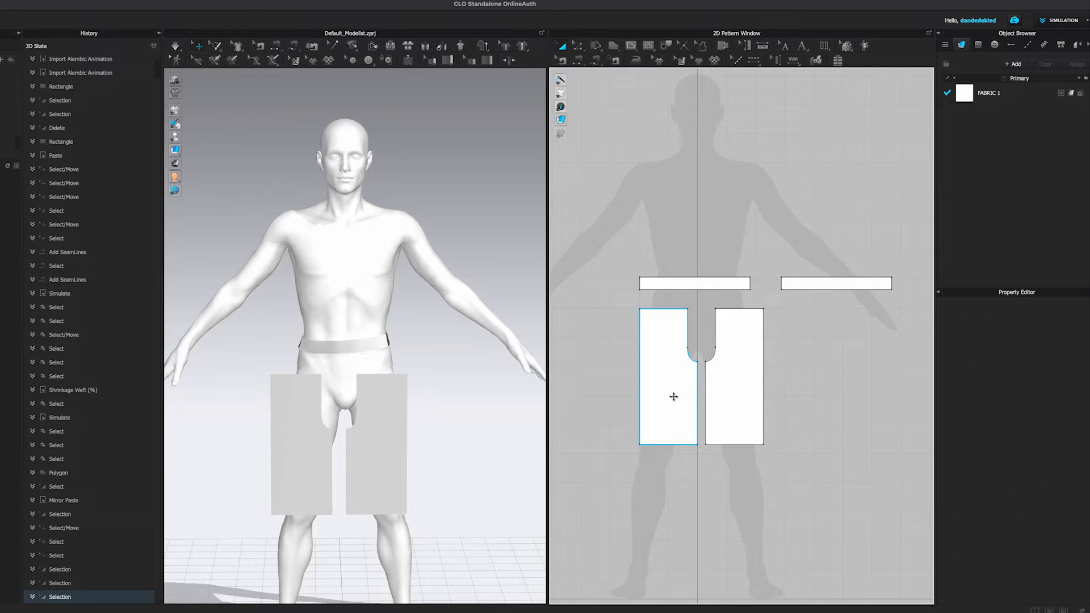
left_click(674, 396)
left_click(730, 397, "shift")
right_click(730, 396)
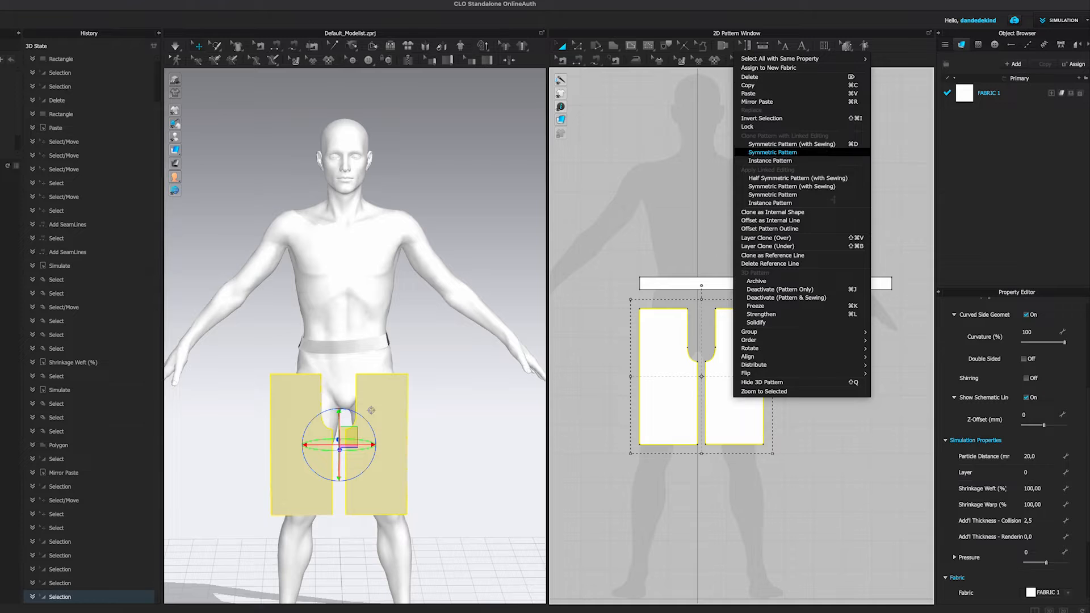
left_click(784, 153)
left_click(853, 375)
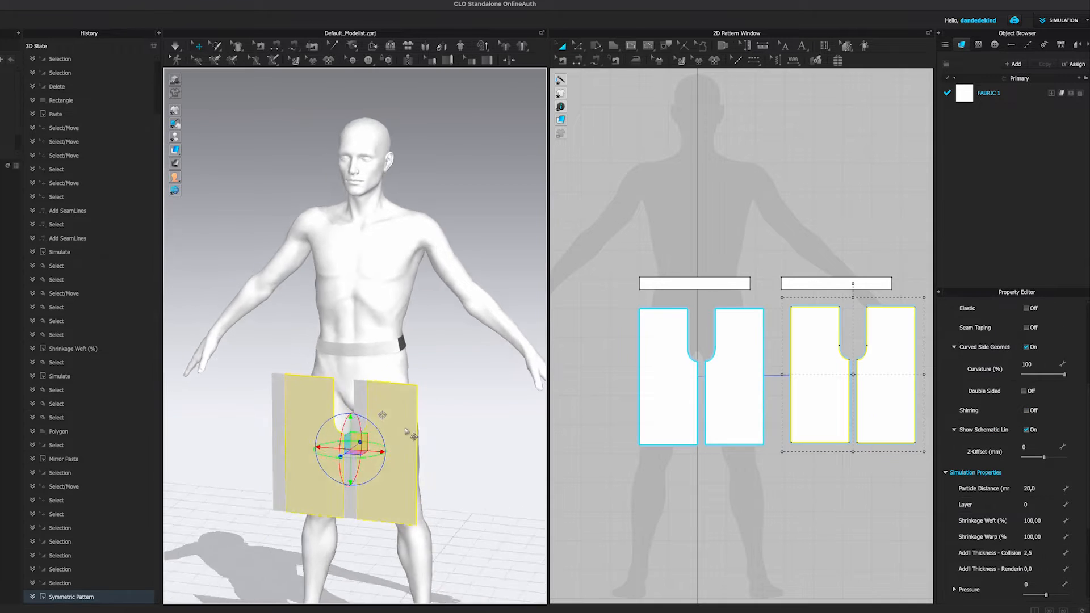
- Move the cloned leg panels behind the avatar in 3D to serve as the back of the shorts
right_click_drag(405, 432, 340, 469)
left_click_drag(340, 459, 467, 449)
right_click_drag(467, 449, 518, 469)
middle_click_drag(519, 469, 559, 393)
- Sew the outer side edges of the front leg panels to the matching side edges of the back panels
key("n")
left_click(642, 396)
left_click(791, 419)
left_click(915, 417)
left_click(763, 417)
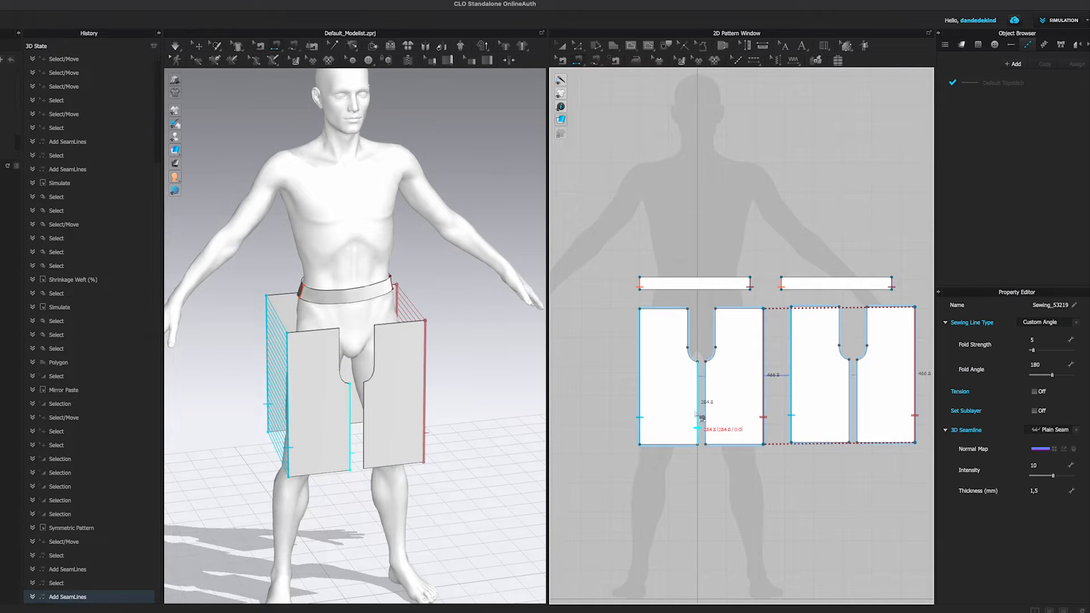
- Sew the inseams of the front leg panels to the matching inseams of the back panels
left_click(703, 418)
left_click(850, 423)
left_click(856, 425)
left_click(857, 425)
- Sew the two front leg panels together along their straight rise edges and crotch curves
left_click(687, 328)
left_click(714, 327)
left_click(689, 352)
left_click(717, 358)
- Sew the two back leg panels together along their straight rise edges and crotch curves
left_click(842, 334)
left_click(870, 334)
left_click(842, 351)
left_click(871, 351)
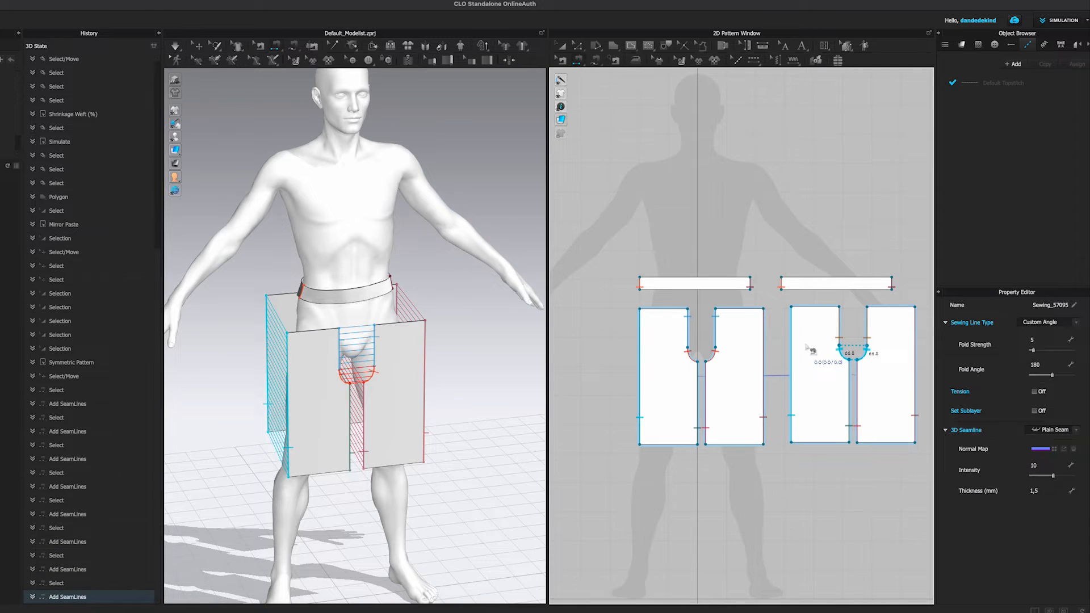
- Sew the front waistband's entire lower edge to the top edges of both front leg panels as one combined seam
middle_click_drag(799, 343, 769, 350)
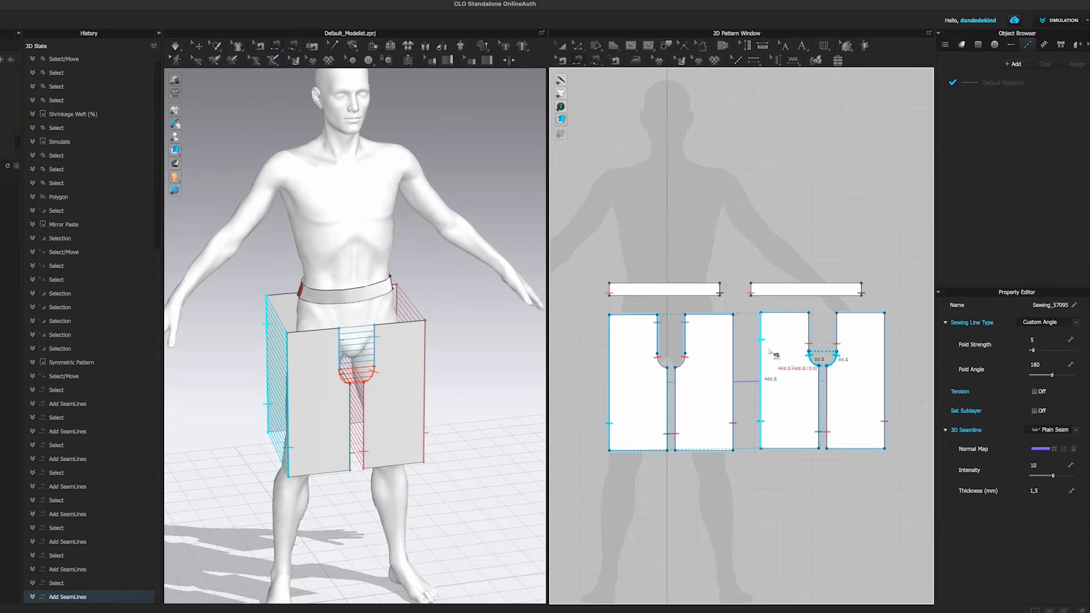
left_click(610, 295)
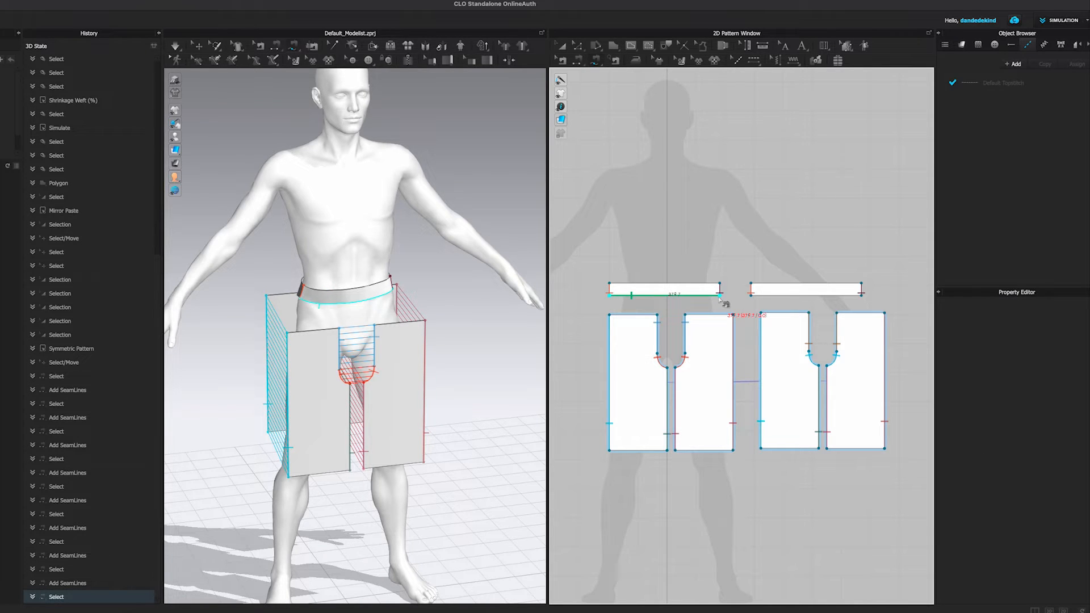
left_click(609, 313)
left_click(658, 314)
left_click(685, 315)
left_click(733, 314)
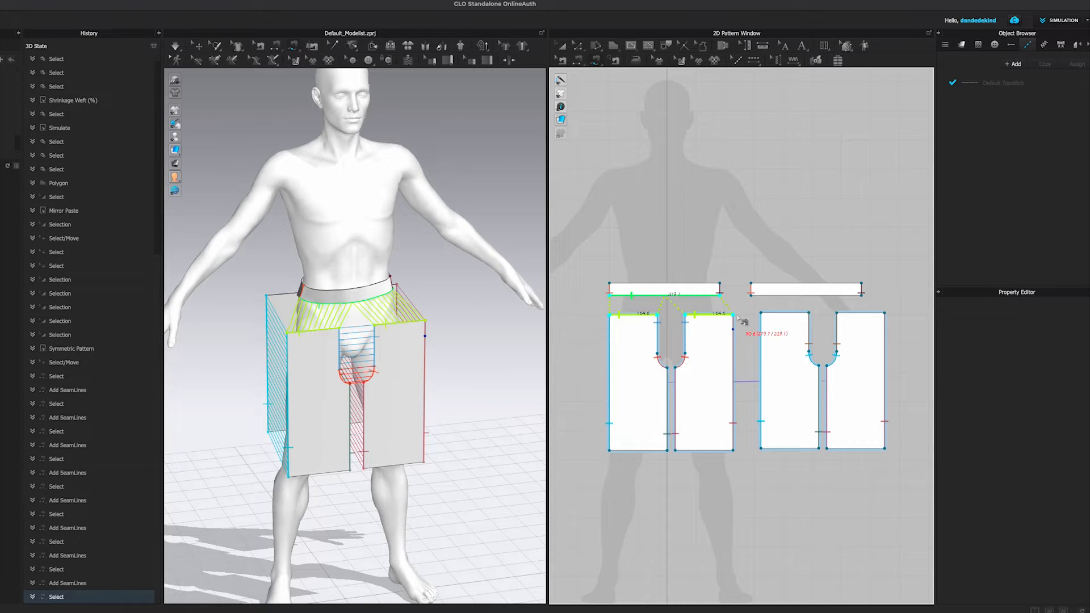
key("Return")
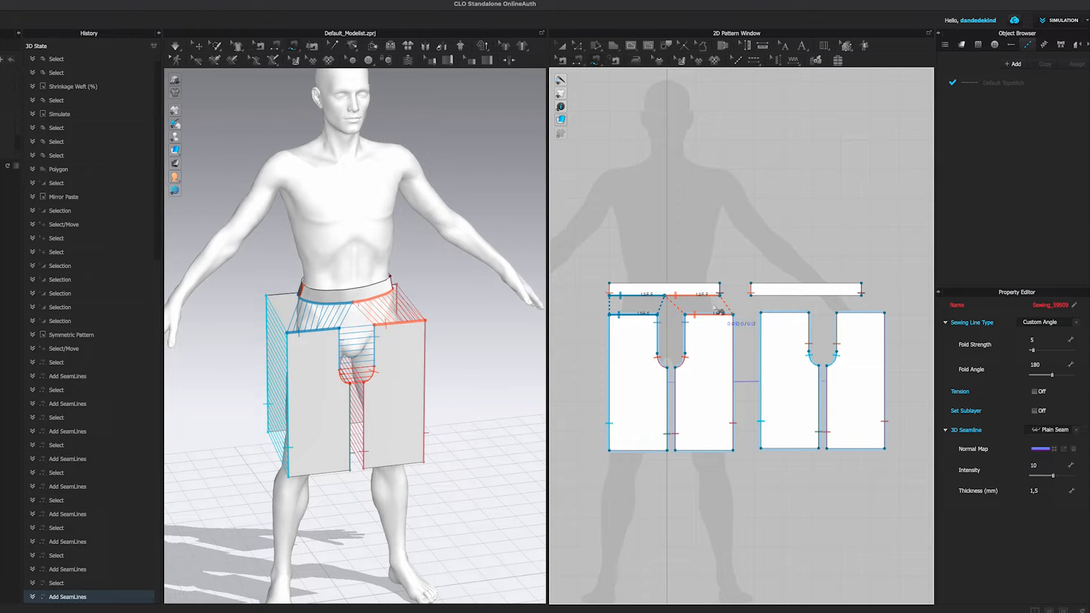
- Sew the back waistband's entire lower edge to the top edges of both back leg panels as one combined seam
left_click(751, 295)
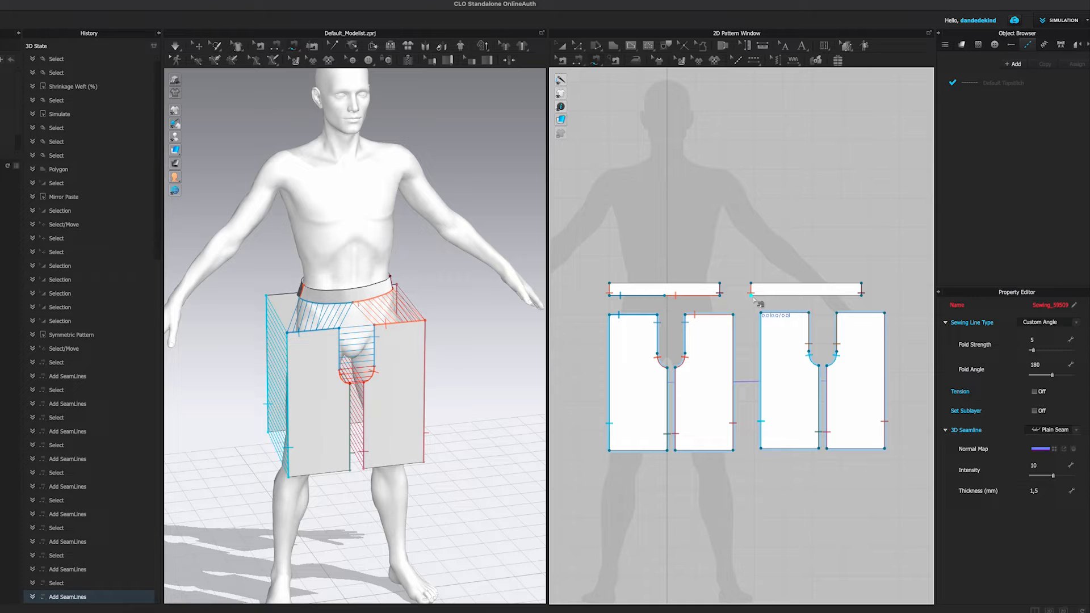
left_click(862, 296)
left_click(760, 313)
left_click(811, 315)
left_click(837, 313)
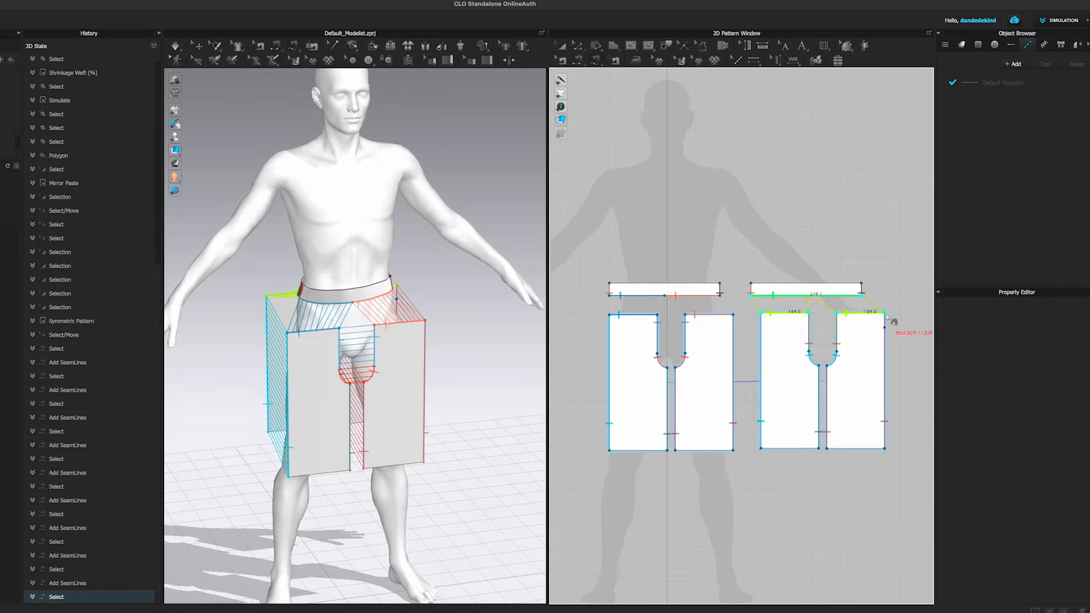
key("Return")
- Simulate the sewn shorts and pull the front leg fabric outward on the avatar's left leg
right_click_drag(511, 367, 596, 350)
right_click_drag(447, 377, 328, 296)
left_click(176, 47)
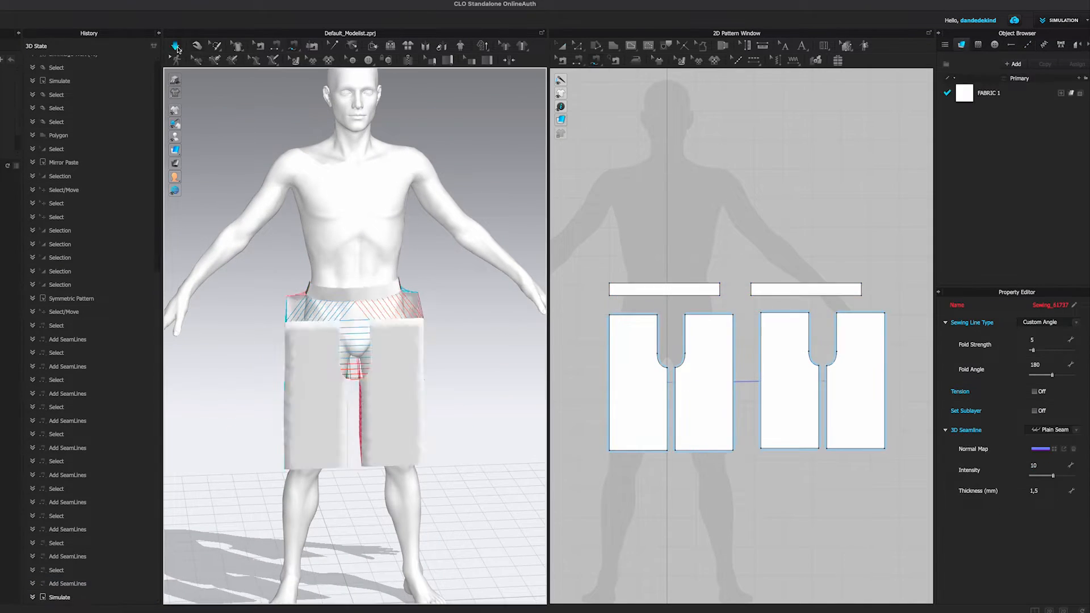
right_click_drag(343, 409, 317, 397)
left_click_drag(462, 386, 478, 383)
right_click_drag(478, 384, 469, 392)
left_click_drag(475, 426, 530, 383)
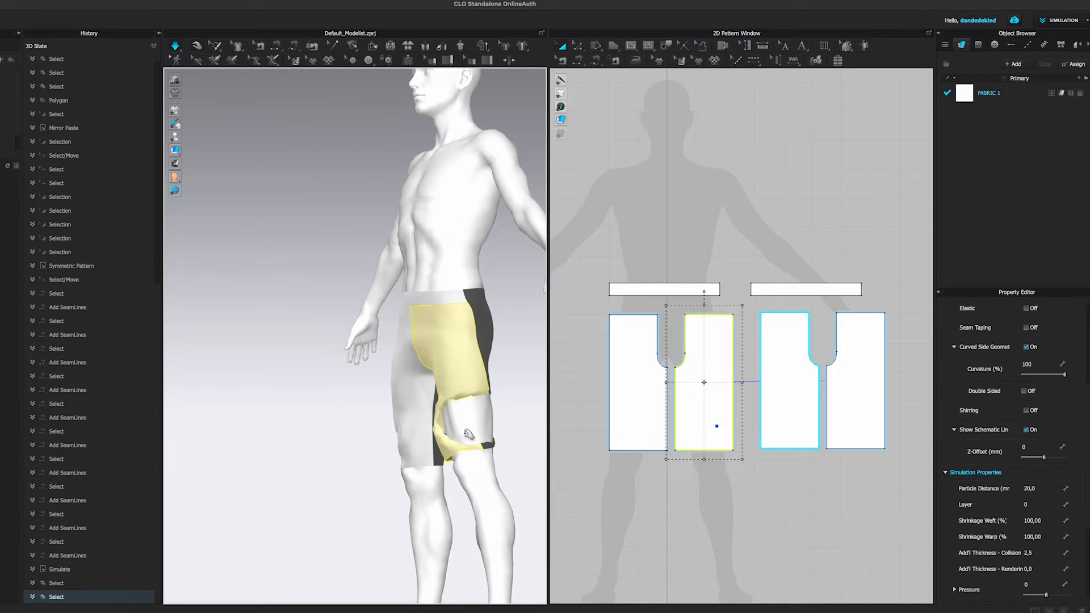
- Undo the simulation and the fabric pull to restore the flat panel arrangement
key("super+z")
key("super+z")
key("super+z")
- Move the two back leg panels and the two front leg panels closer to the avatar's body in 3D
right_click_drag(410, 470, 349, 419)
left_click(363, 382)
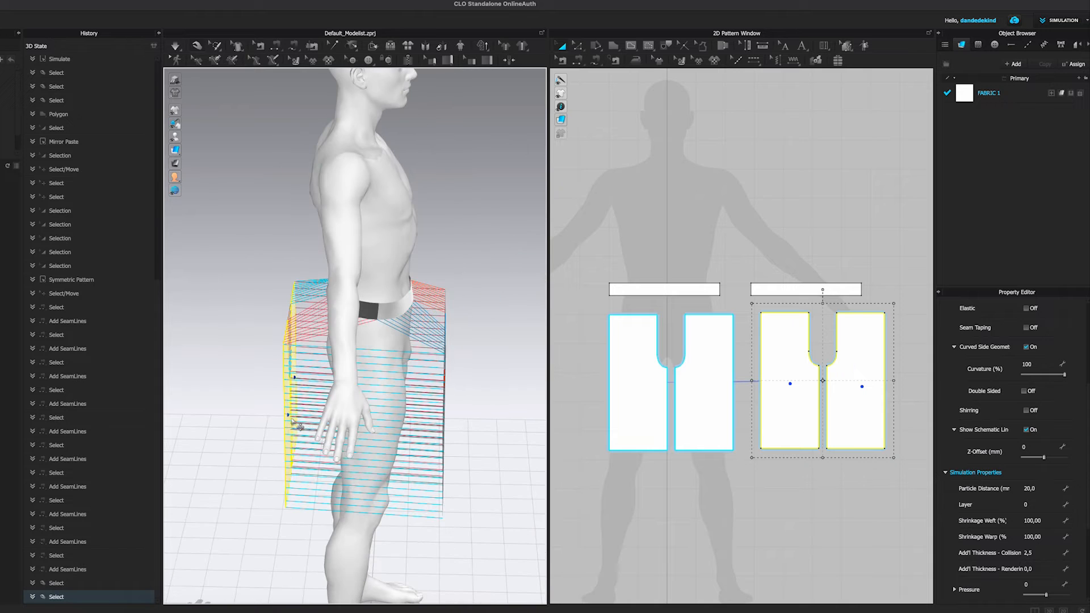
left_click_drag(323, 419, 352, 419)
right_click_drag(476, 440, 432, 435)
left_click(407, 436)
left_click(455, 431, "shift")
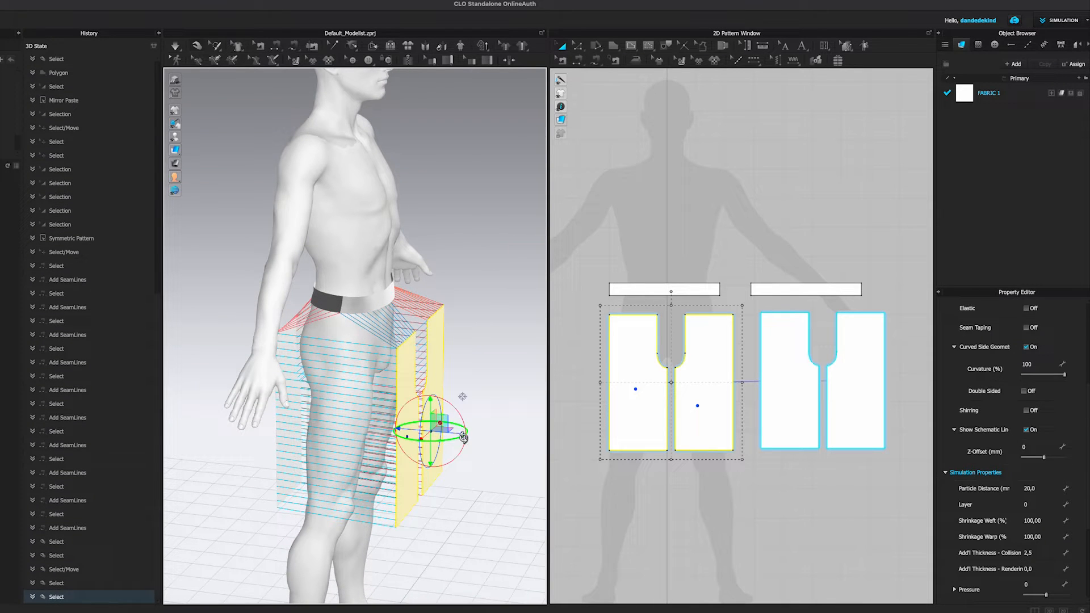
left_click_drag(461, 435, 440, 432)
right_click_drag(440, 432, 402, 430)
- Simulate the sewn shorts so they drape on the avatar
left_click(175, 47)
right_click_drag(353, 389, 354, 288)
right_click_drag(430, 334, 459, 332)
right_click_drag(475, 285, 515, 261)
- Spread the leg panels apart in the 2D layout by moving the outermost front and back panels outward
scroll(663, 258, "down", 2)
scroll(663, 258, "down", 2)
middle_click_drag(656, 306, 683, 306)
left_click(658, 244)
left_click(668, 316)
left_click_drag(669, 316, 661, 317)
left_click(824, 333)
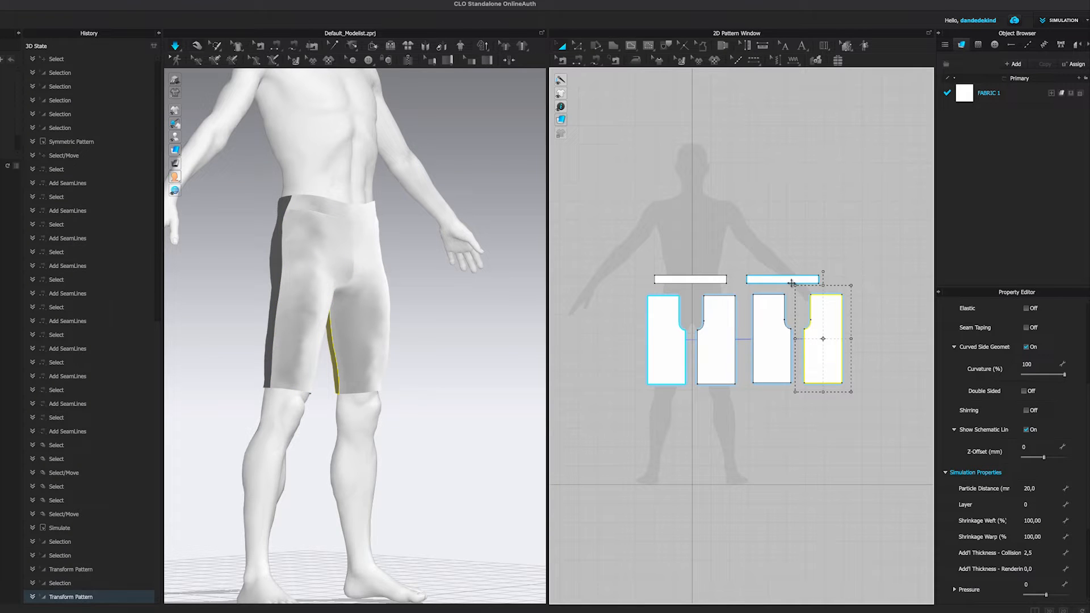
- Scale all four leg panels together to widen them, shorten them slightly at the hem, and simulate the result
left_click_drag(878, 298, 606, 408)
right_click_drag(456, 406, 414, 407)
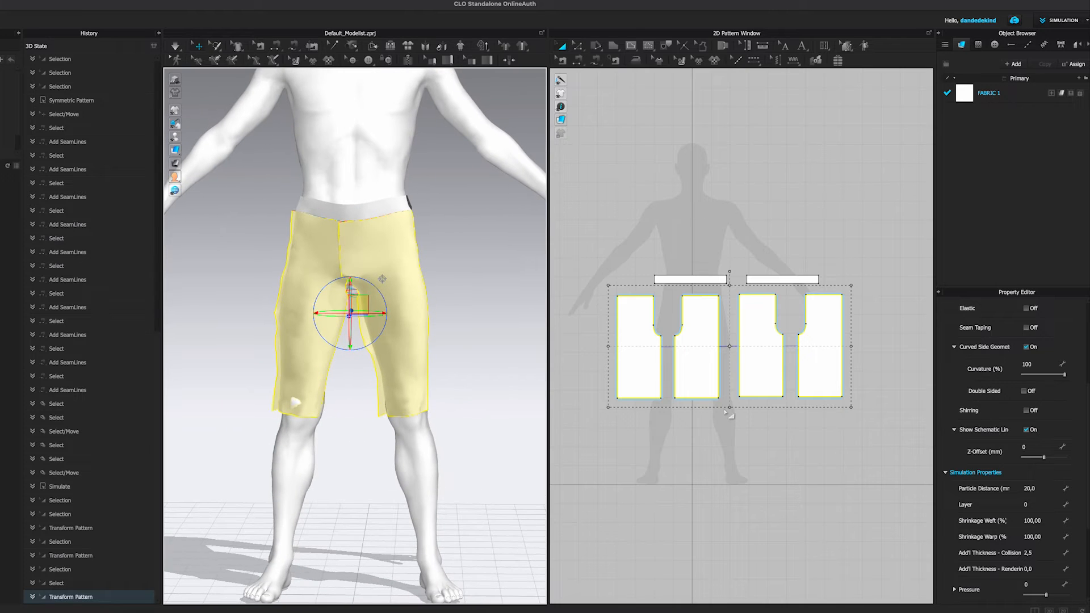
left_click_drag(729, 408, 731, 396)
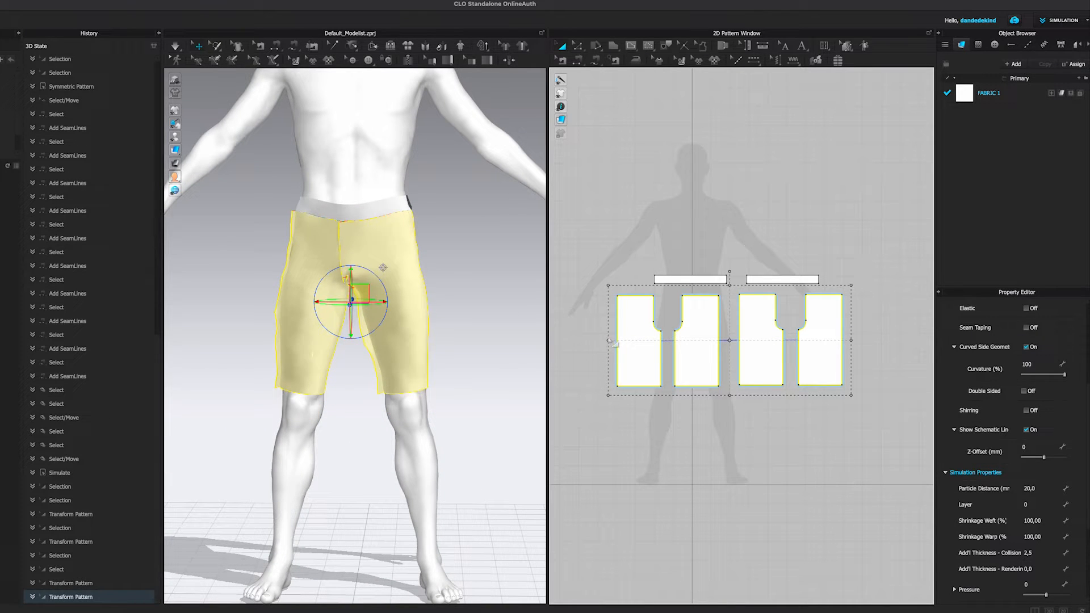
left_click_drag(606, 341, 597, 341)
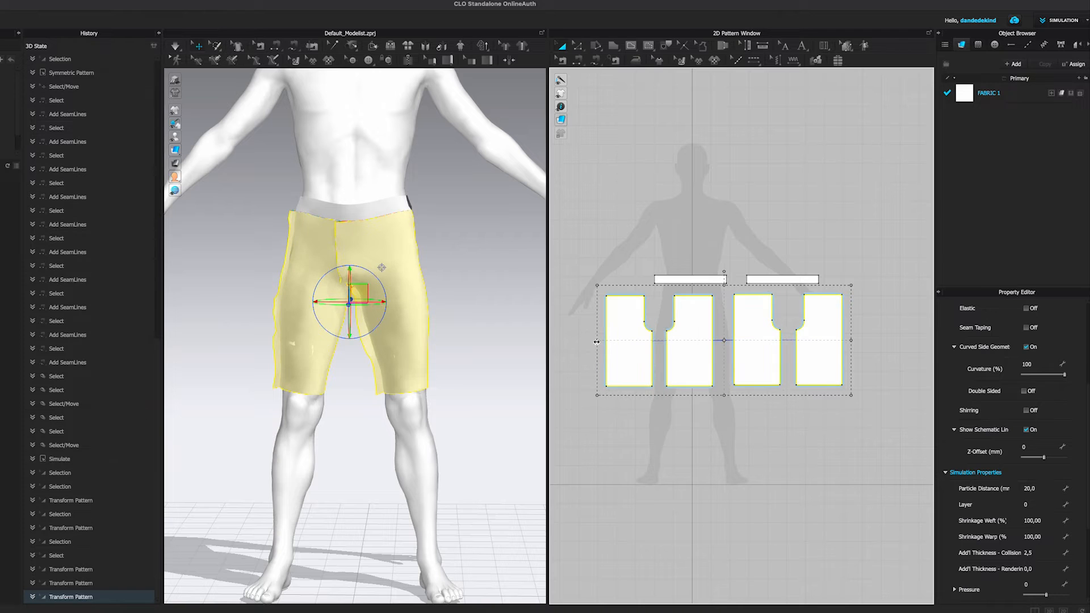
left_click(598, 244)
key("space")
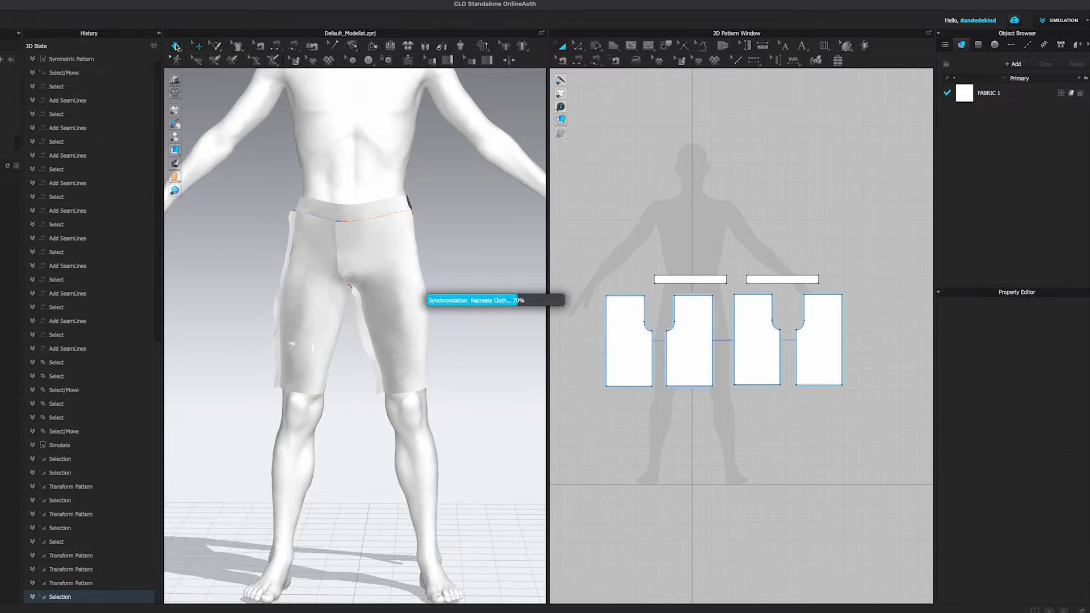
- Stretch all four leg panels wider as a group, simulate the shorts and check the looser fit
right_click_drag(430, 347, 607, 349)
left_click_drag(603, 277, 897, 434)
left_click_drag(597, 340, 571, 340)
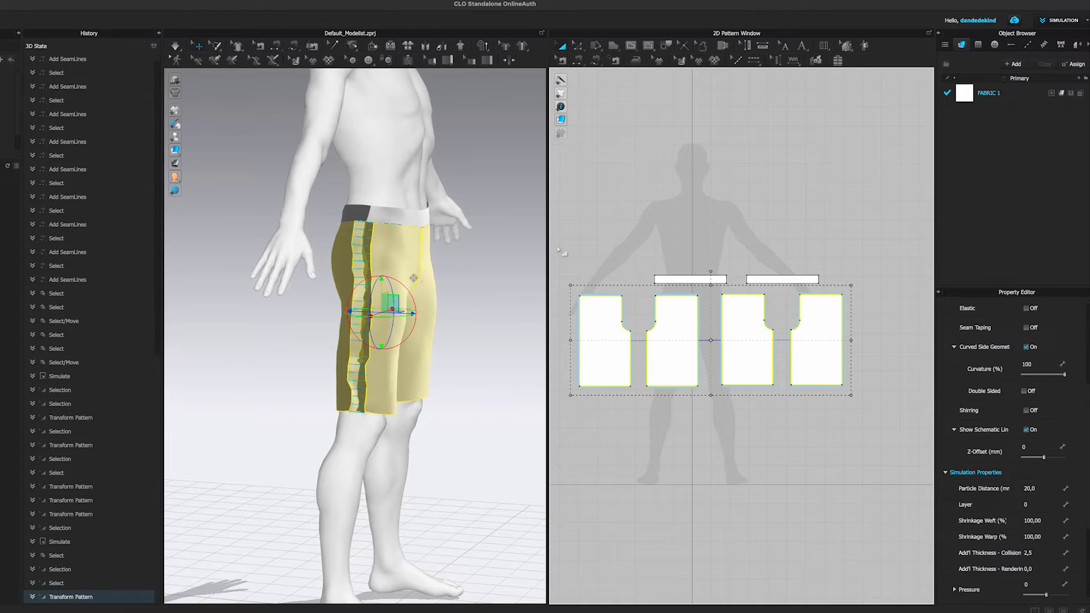
key("2")
left_click(175, 46)
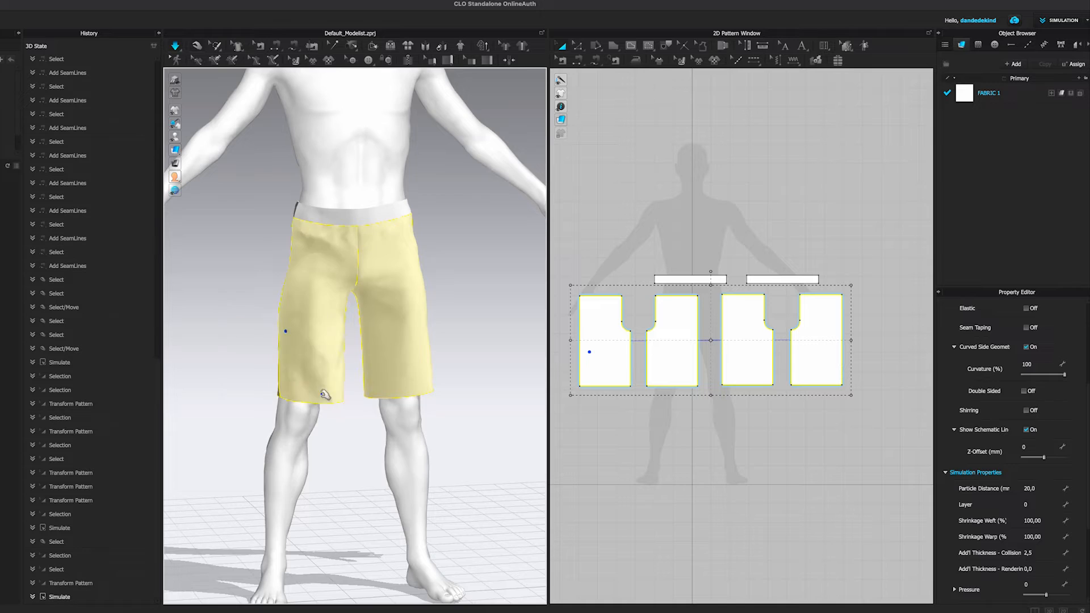
right_click_drag(297, 365, 494, 384)
right_click_drag(305, 393, 489, 365)
right_click_drag(341, 295, 537, 293)
middle_click_drag(463, 302, 404, 297)
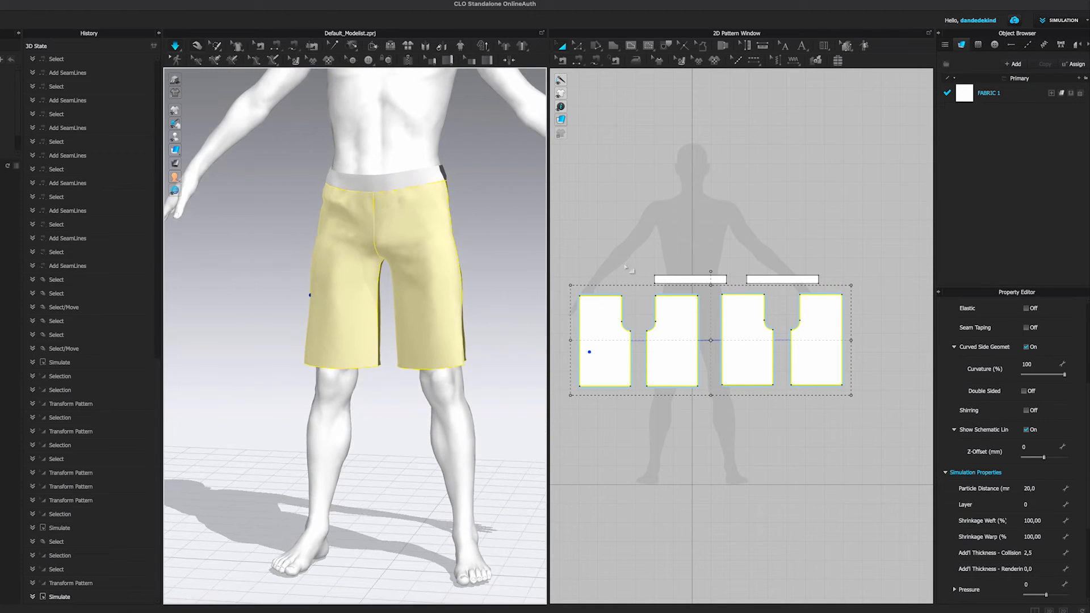
- Move the straight side-seam edges of all four leg panels outward together to add width
middle_click_drag(637, 256, 656, 260)
key("z")
left_click(599, 349)
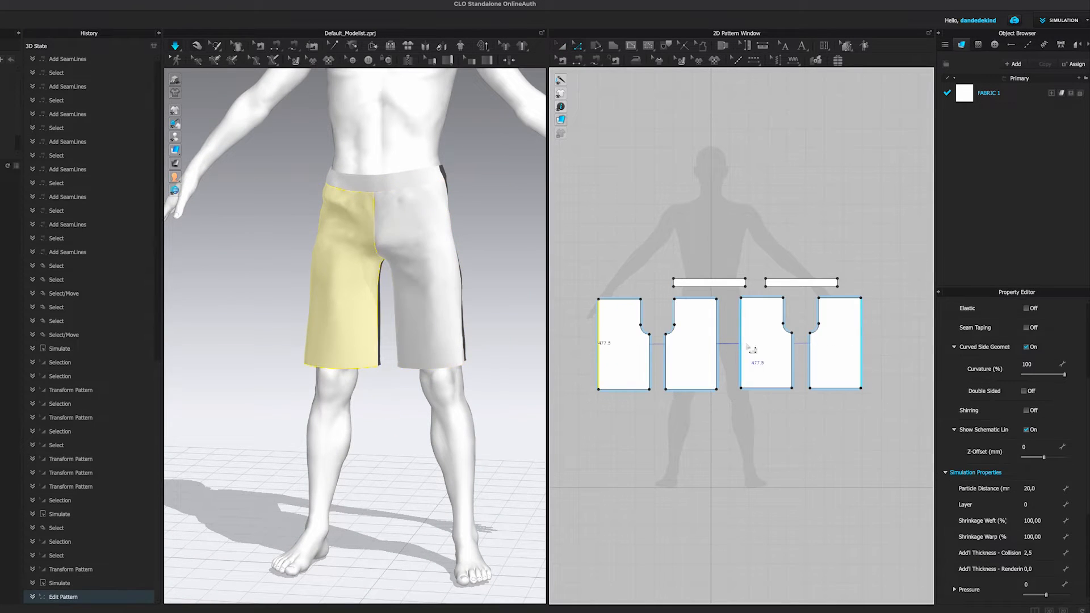
key("ctrl+a")
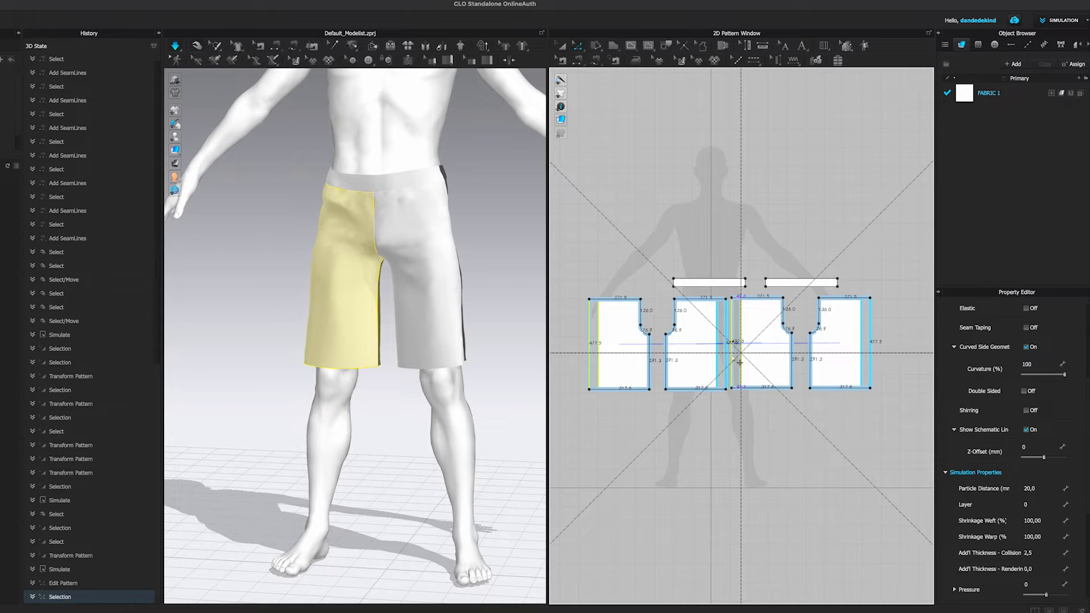
left_click(740, 362)
- Space out the widened leg panels in the 2D layout so clear gaps separate all four
left_click(561, 46)
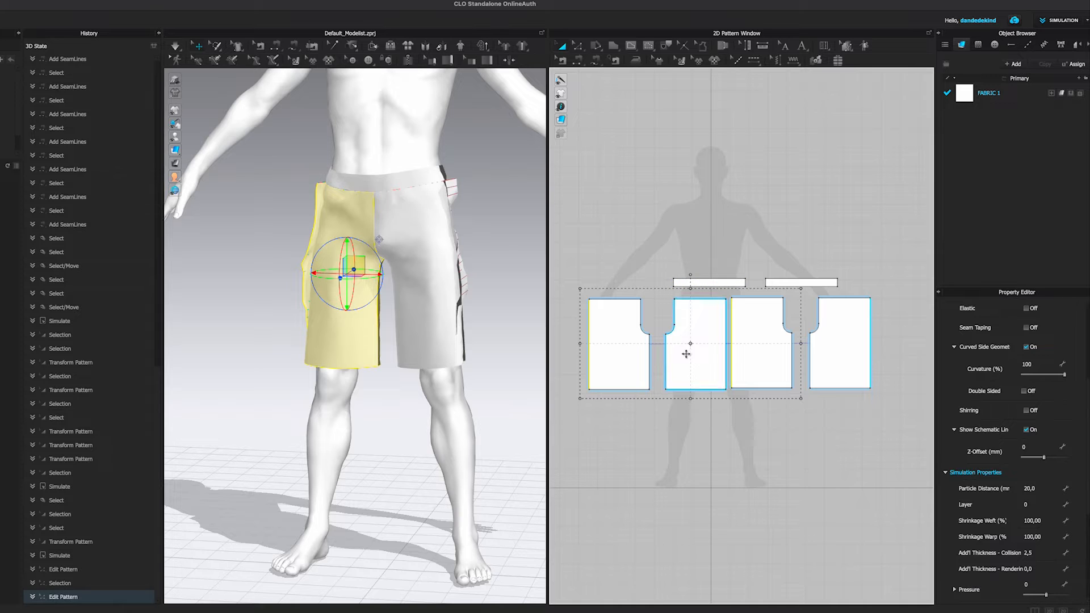
left_click_drag(833, 343, 872, 343)
left_click(755, 347)
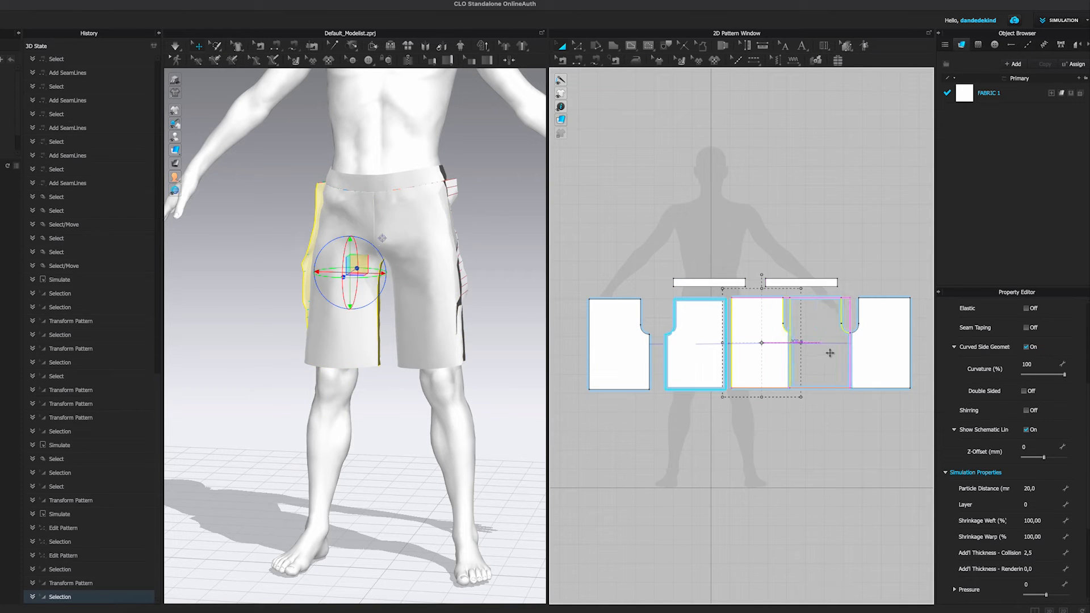
left_click_drag(756, 349, 807, 350)
left_click_drag(701, 352, 725, 354)
left_click_drag(870, 353, 893, 353)
middle_click_drag(831, 404, 814, 402)
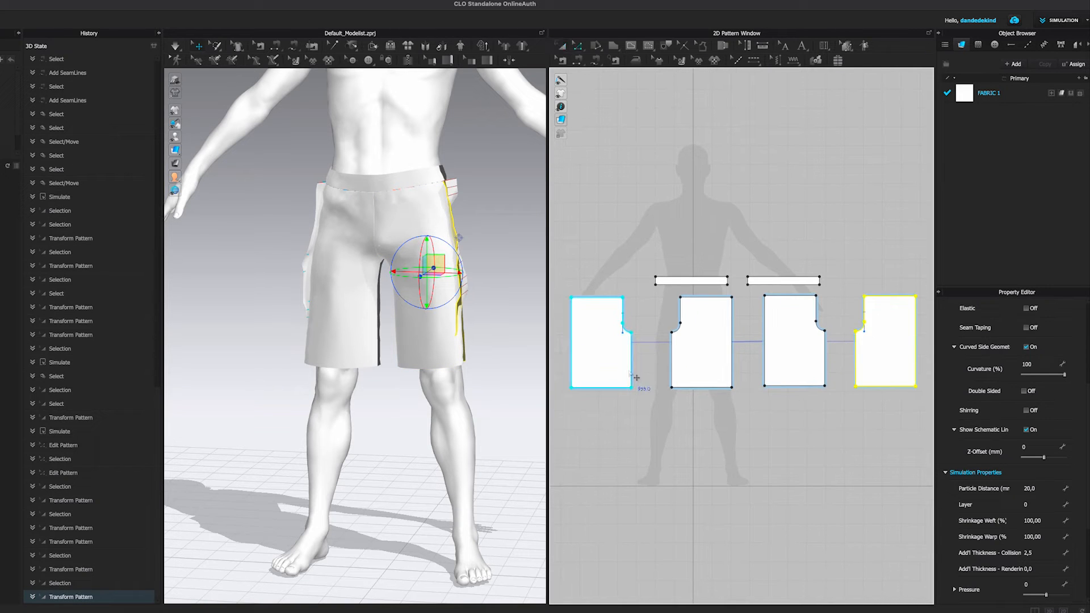
- Move the inseam edges of all four leg panels outward together and simulate the wider legs
left_click(630, 359)
left_click(831, 368, "shift")
left_click_drag(830, 368, 839, 370)
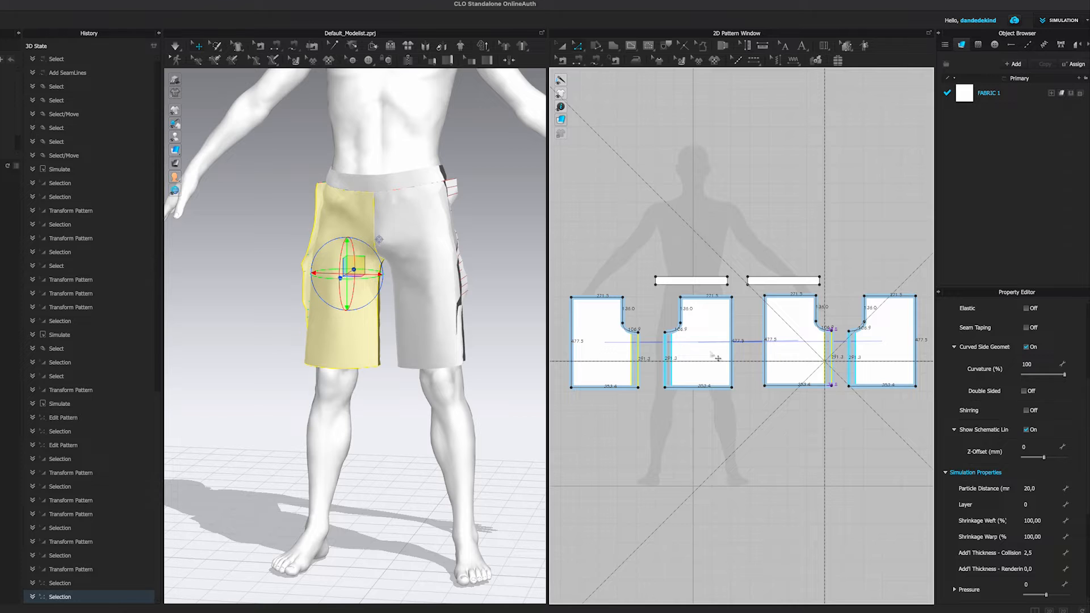
left_click(478, 271)
left_click(176, 47)
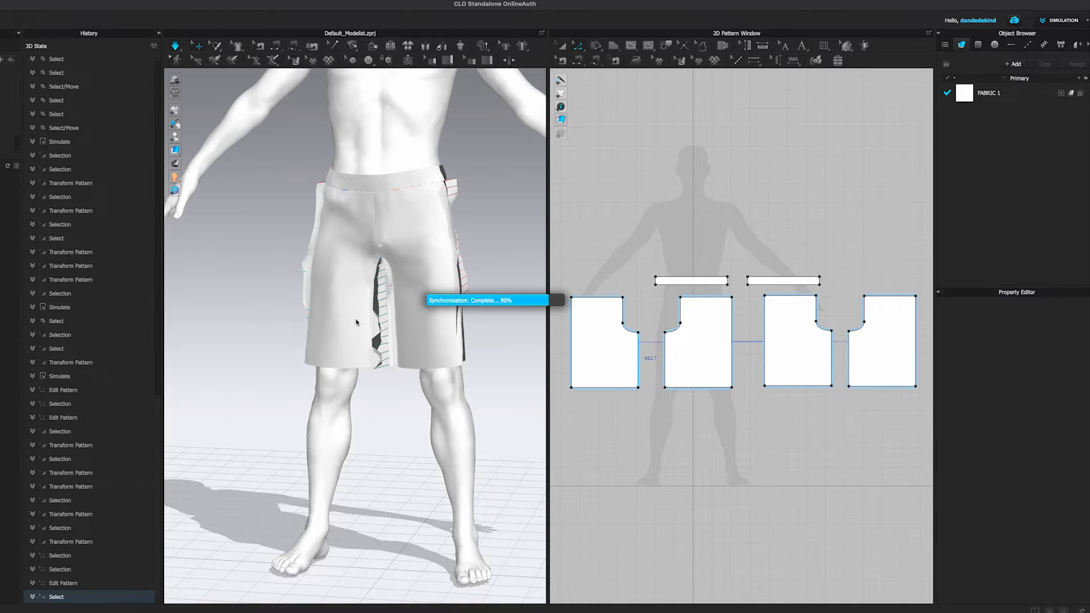
right_click_drag(421, 413, 459, 423)
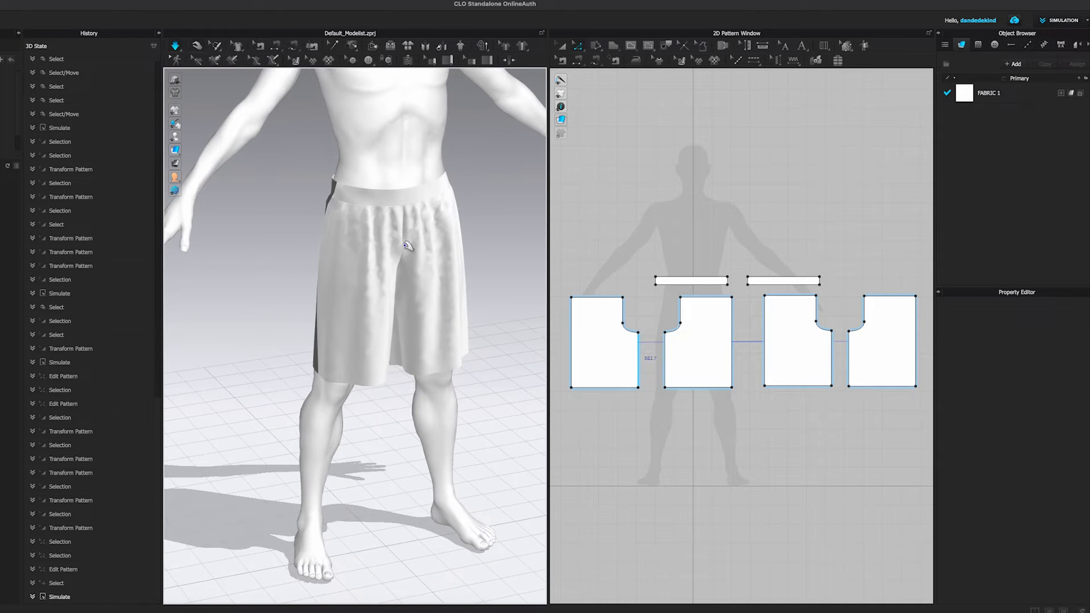
- Tug the leg fabric and waistband during simulation to straighten the waistband around the avatar's waist
left_click(433, 241)
left_click(358, 267)
left_click(441, 177)
left_click_drag(441, 178, 415, 197)
left_click_drag(334, 190, 333, 169)
right_click_drag(443, 187, 366, 198)
left_click(366, 198)
left_click(337, 183)
left_click(461, 189)
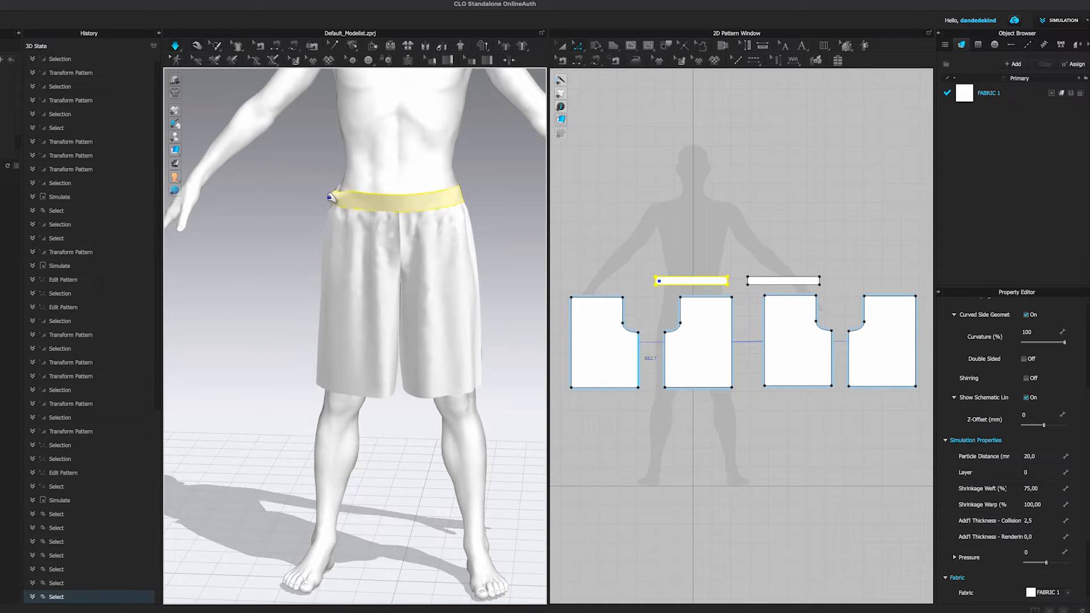
- Set the weft shrinkage of both waistband pieces to 60% and check the tightened waist from around the avatar
left_click_drag(620, 239, 681, 266)
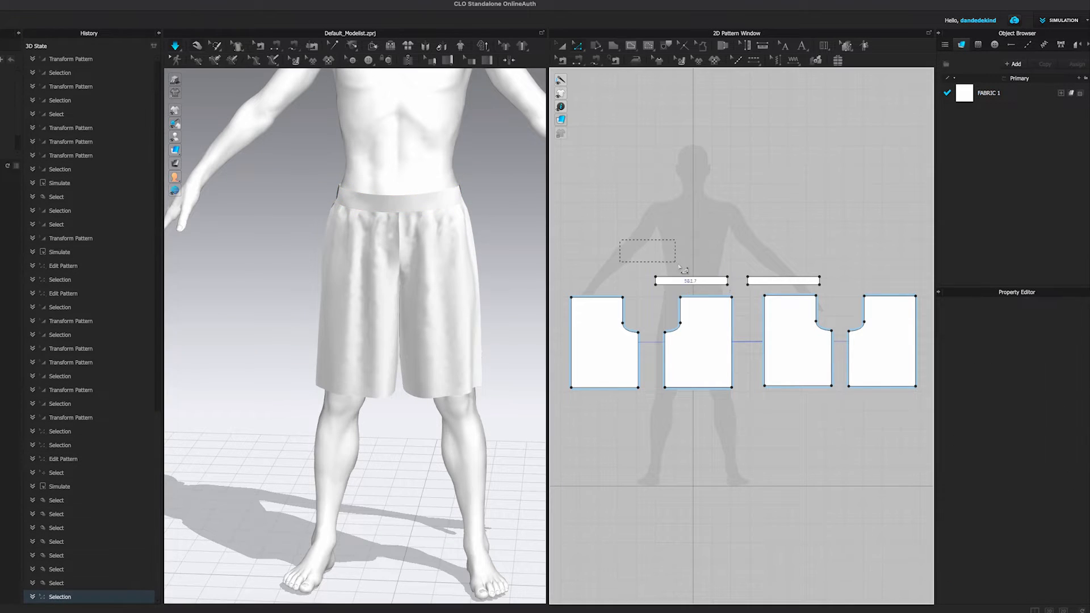
left_click_drag(831, 293, 834, 295)
left_click(1037, 488)
type("65")
key("Return")
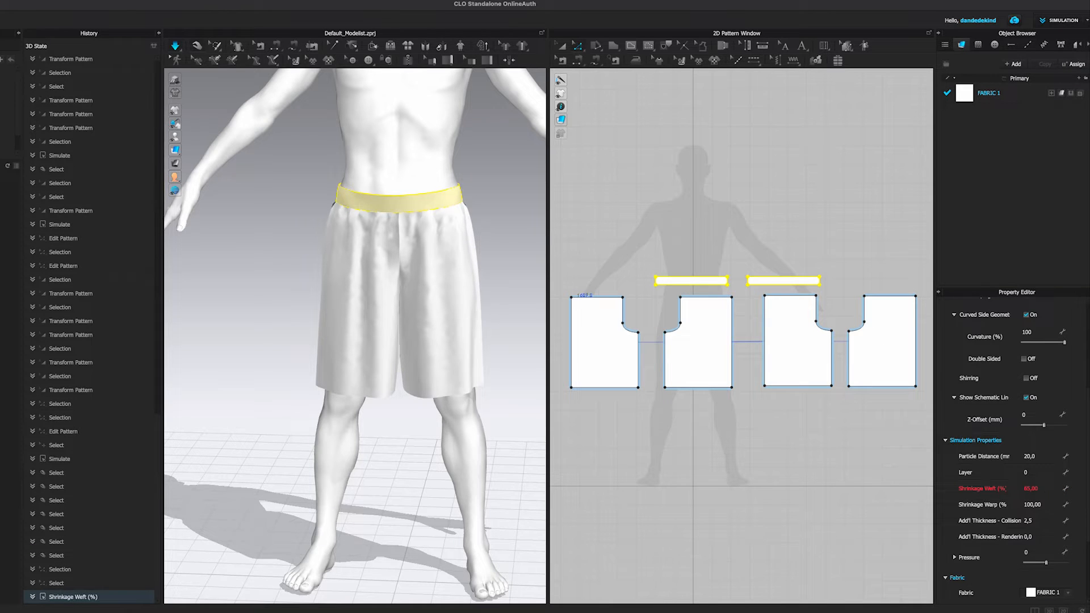
right_click_drag(426, 267, 355, 200)
left_click(505, 172)
right_click_drag(472, 209, 272, 187)
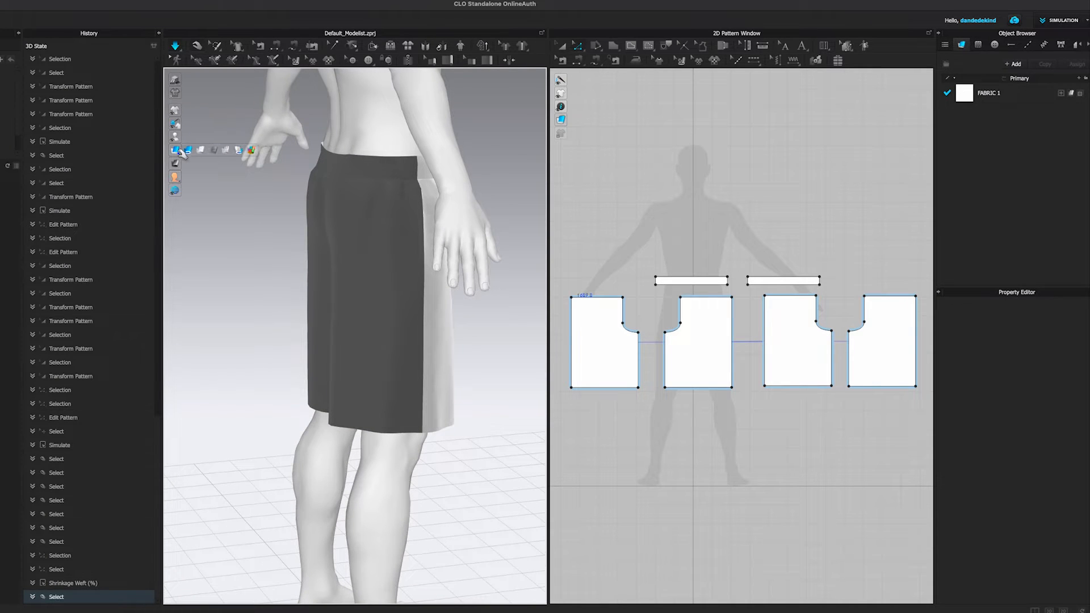
- Preview the shorts with fabric thickness displayed and restore the previous textured surface display
left_click(189, 151)
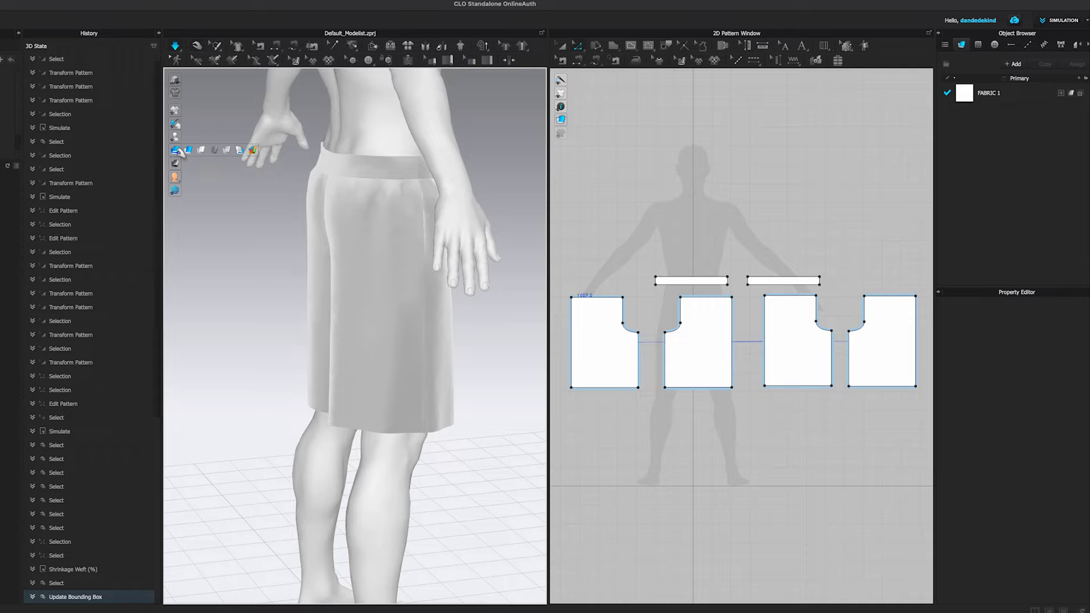
right_click_drag(331, 227, 386, 268)
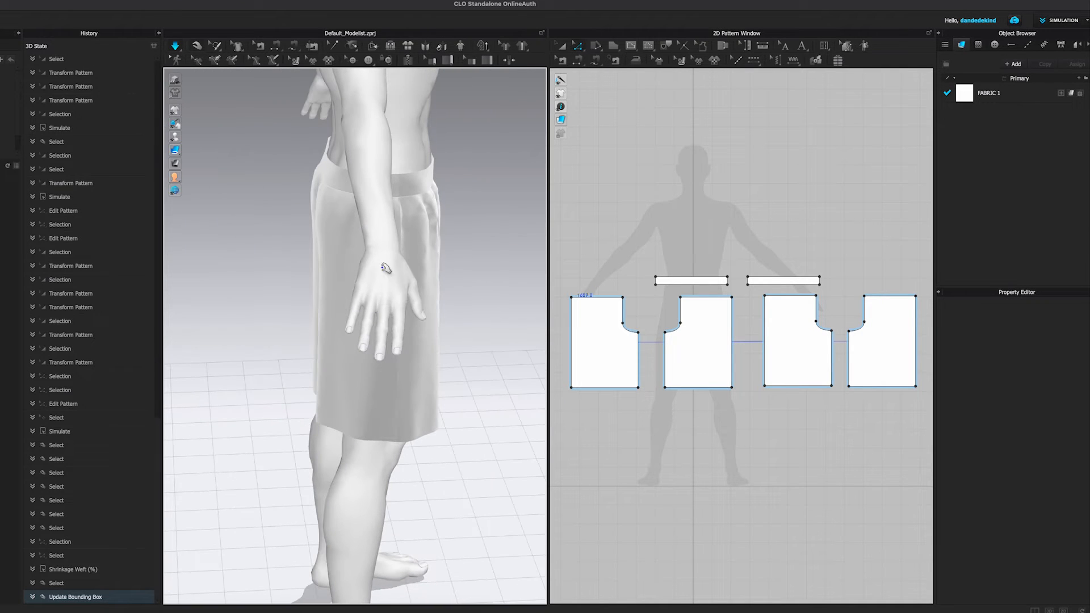
mouse_move(177, 155)
left_click(188, 150)
right_click_drag(347, 234, 243, 219)
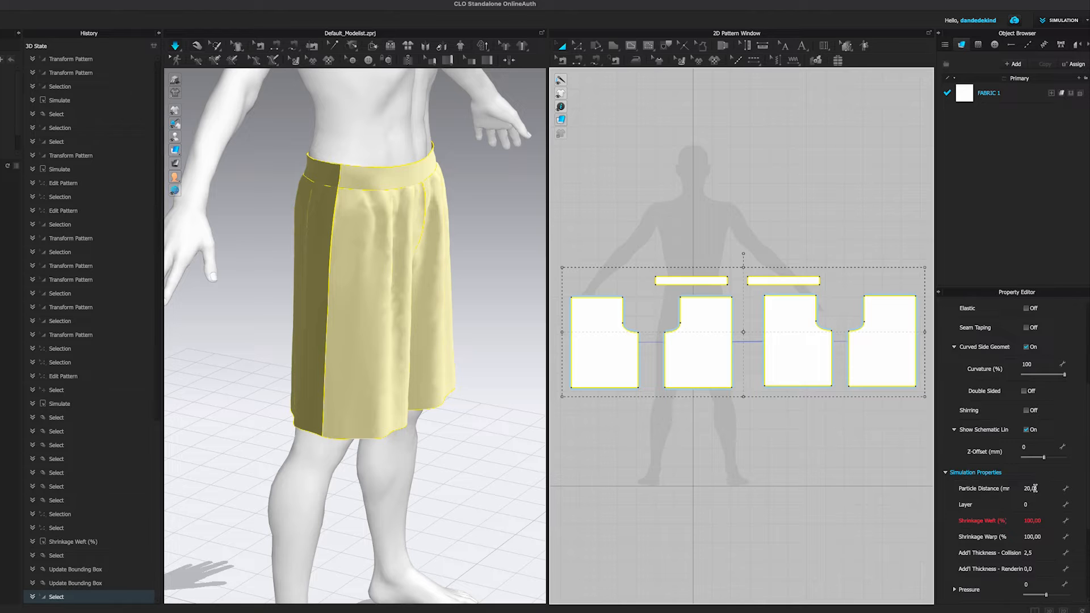
- Set the particle distance of all pattern pieces to 15 mm and simulate the finer mesh
right_click_drag(419, 304, 365, 297)
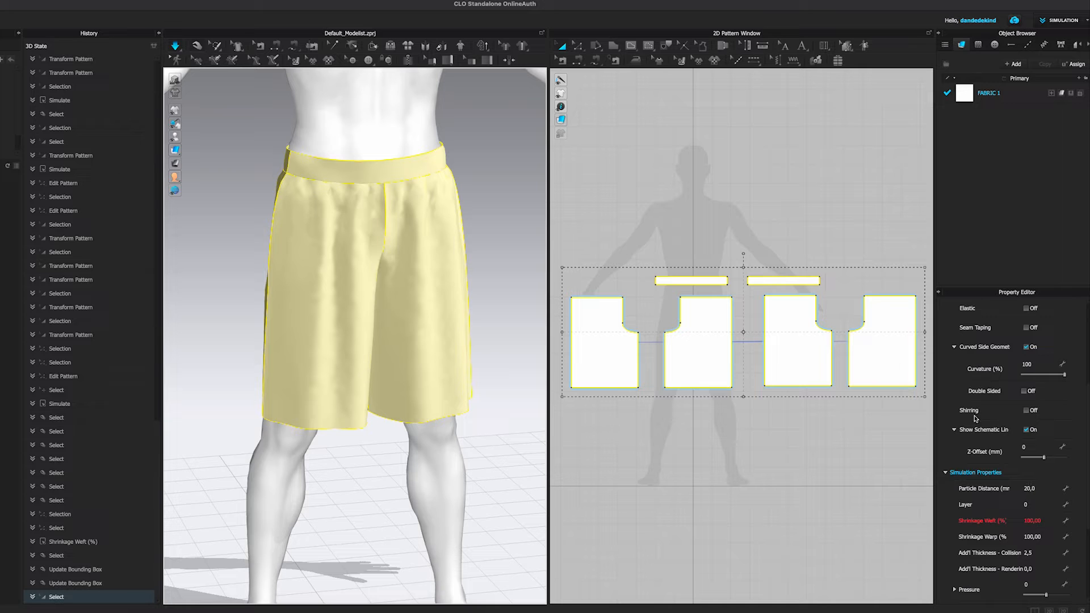
left_click(1035, 488)
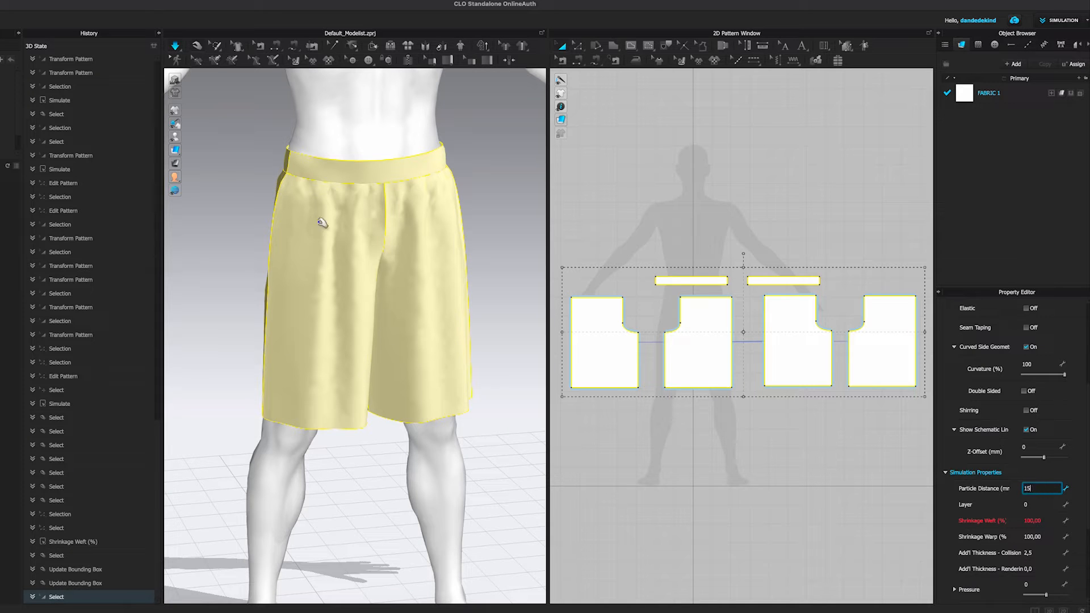
left_click(177, 46)
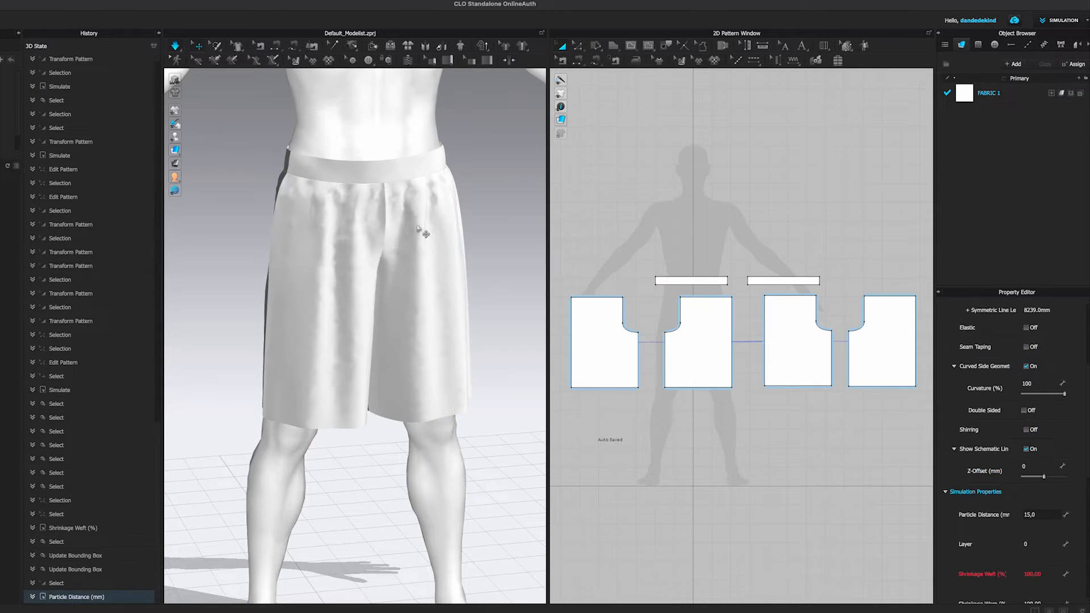
left_click(176, 46)
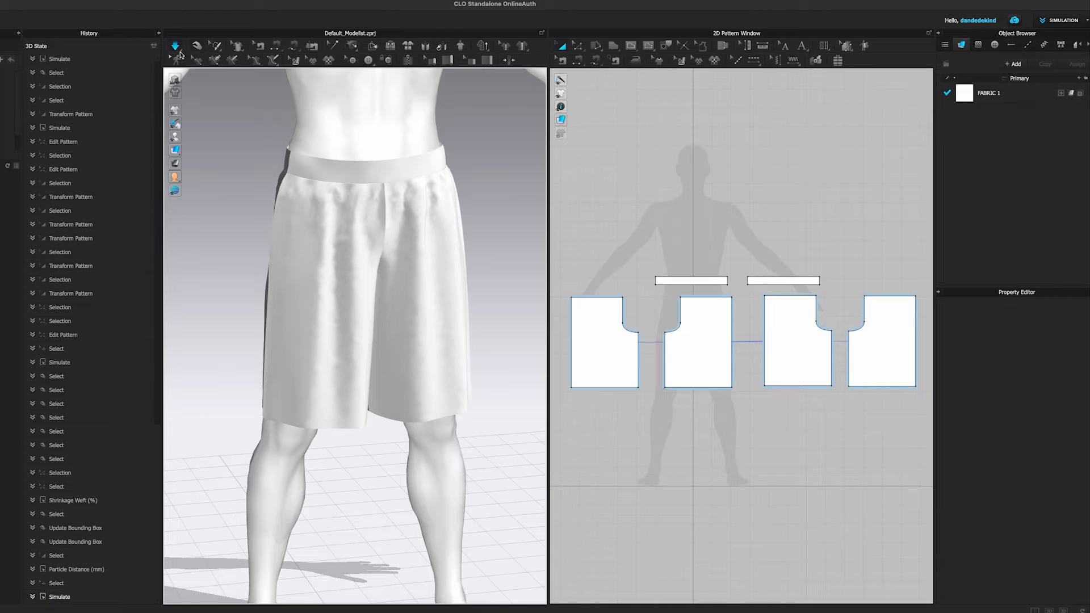
- Pull the front leg panel on the avatar's left side to settle its drape, and inspect the shorts
right_click_drag(459, 307, 373, 312)
left_click_drag(409, 312, 423, 332)
right_click_drag(405, 336, 445, 388)
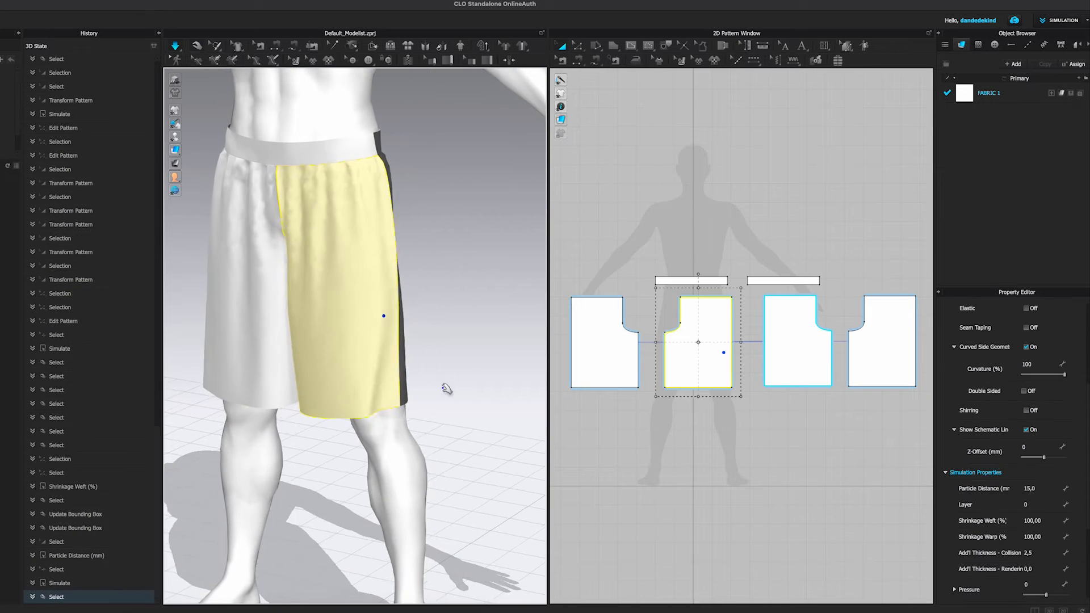
middle_click_drag(327, 298, 361, 349)
right_click_drag(361, 349, 403, 290)
scroll(402, 288, "up", 3)
middle_click_drag(402, 278, 427, 345)
scroll(430, 347, "down", 3)
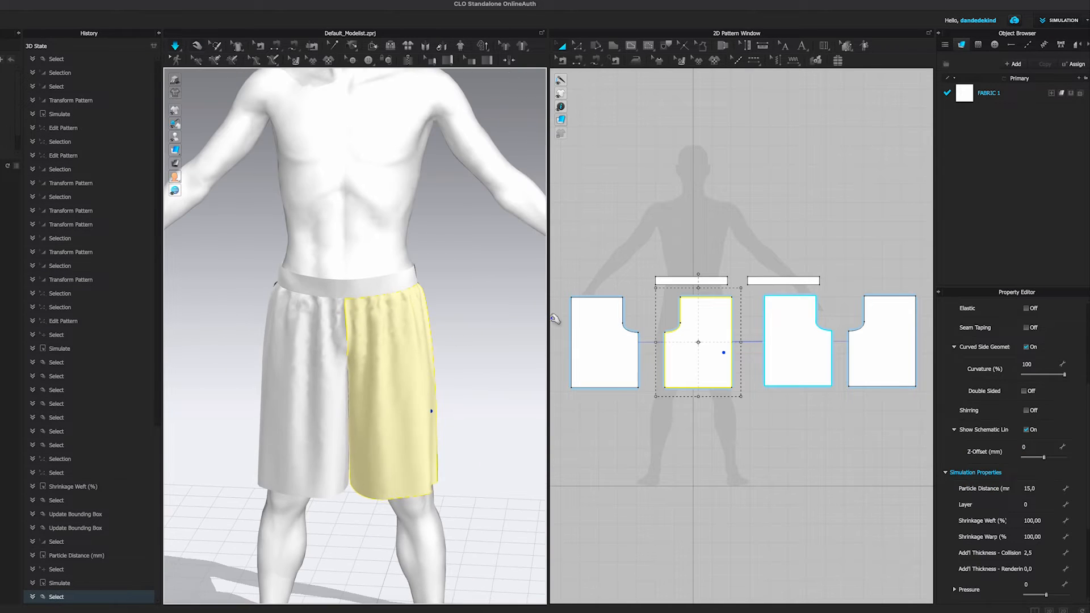
- Try to merge the front and back waistband pieces along the sewn side seam between them, and undo the merge
left_click(683, 268)
left_click(672, 279)
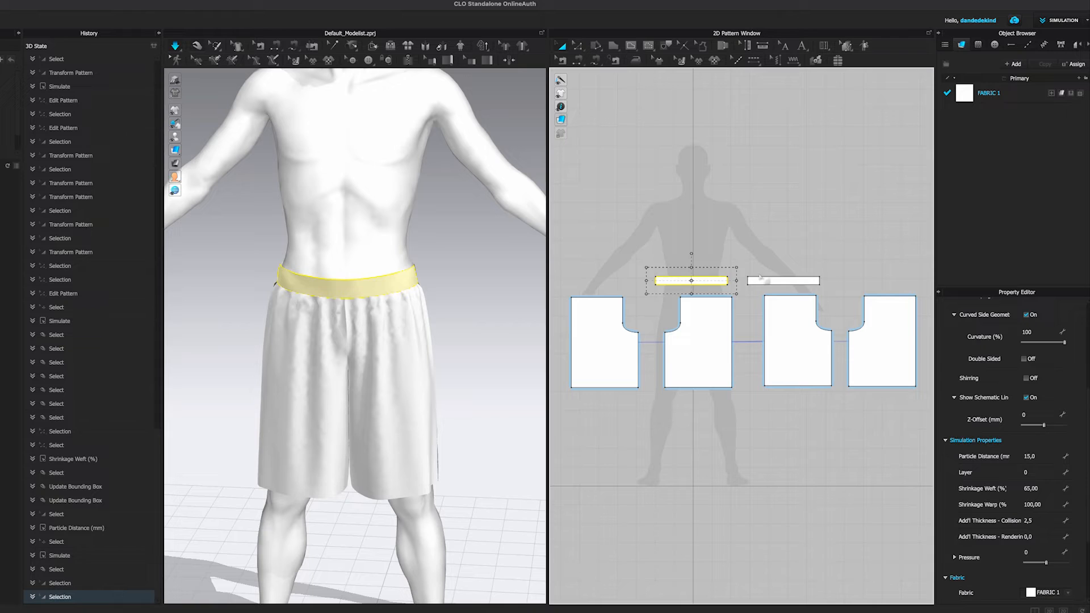
left_click(739, 260)
key("b")
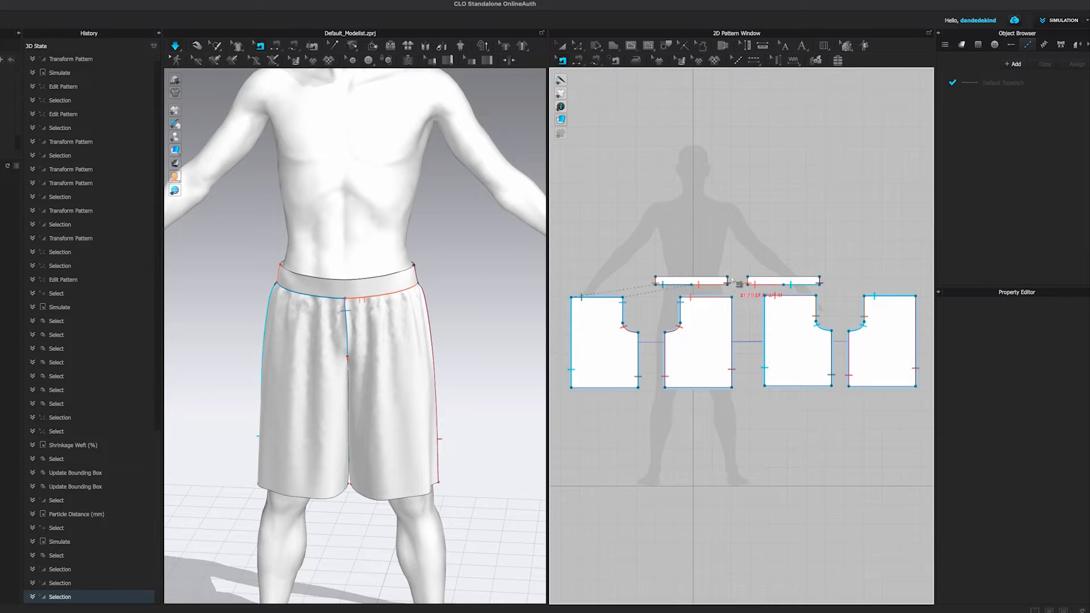
left_click(729, 282)
scroll(728, 282, "up", 5)
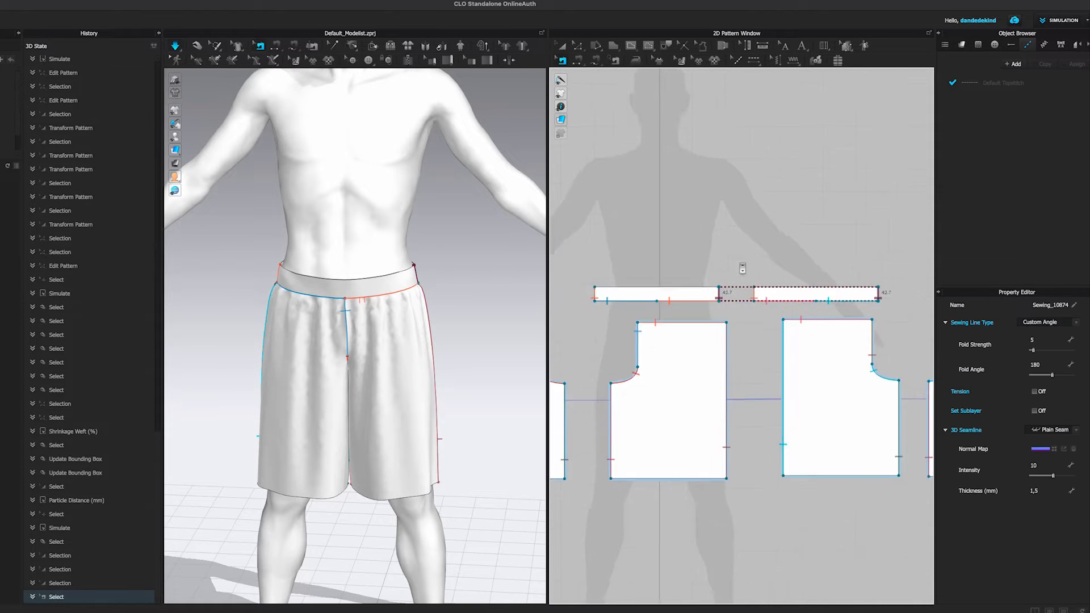
right_click(651, 291)
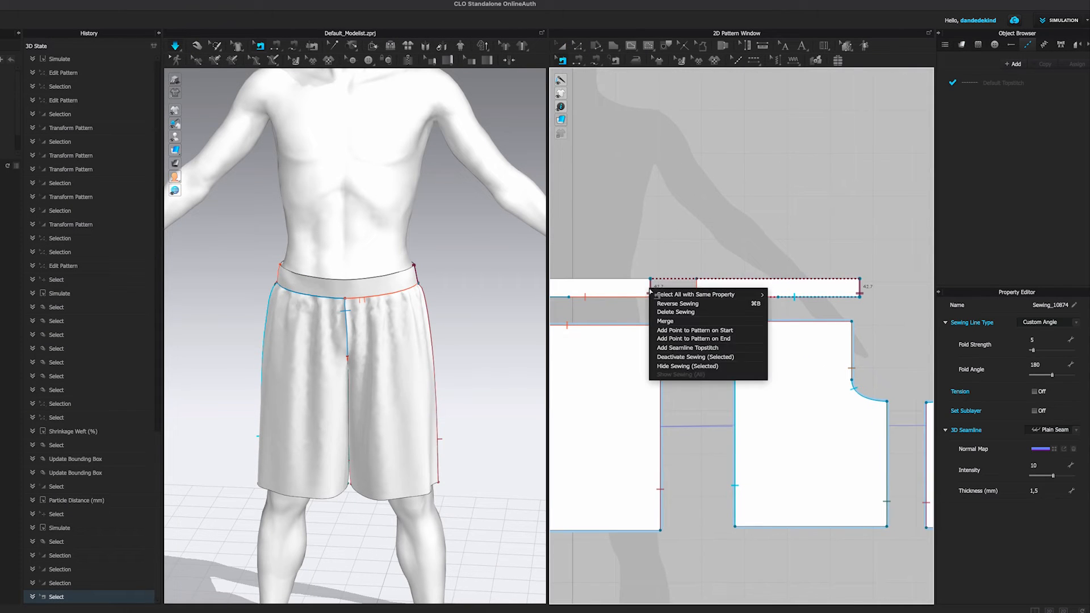
left_click(679, 322)
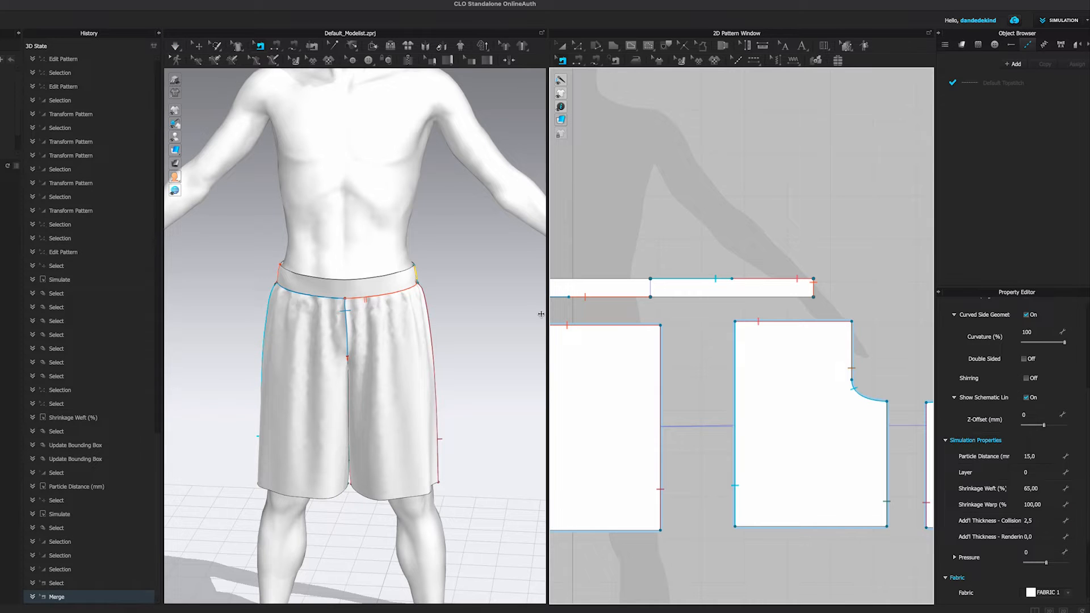
right_click_drag(428, 304, 390, 304)
scroll(796, 288, "down", 3)
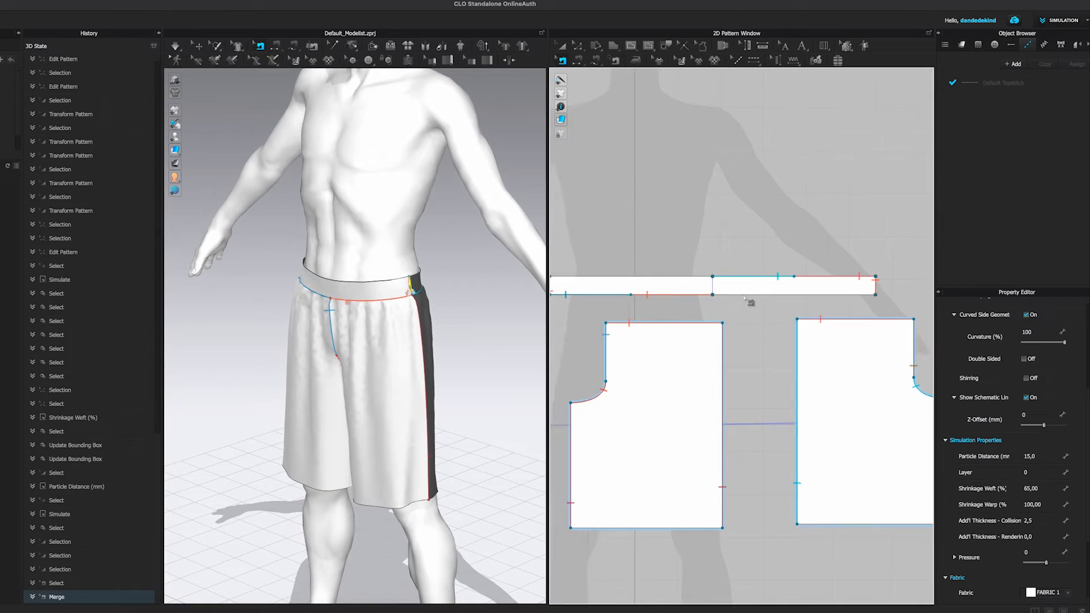
left_click(798, 288)
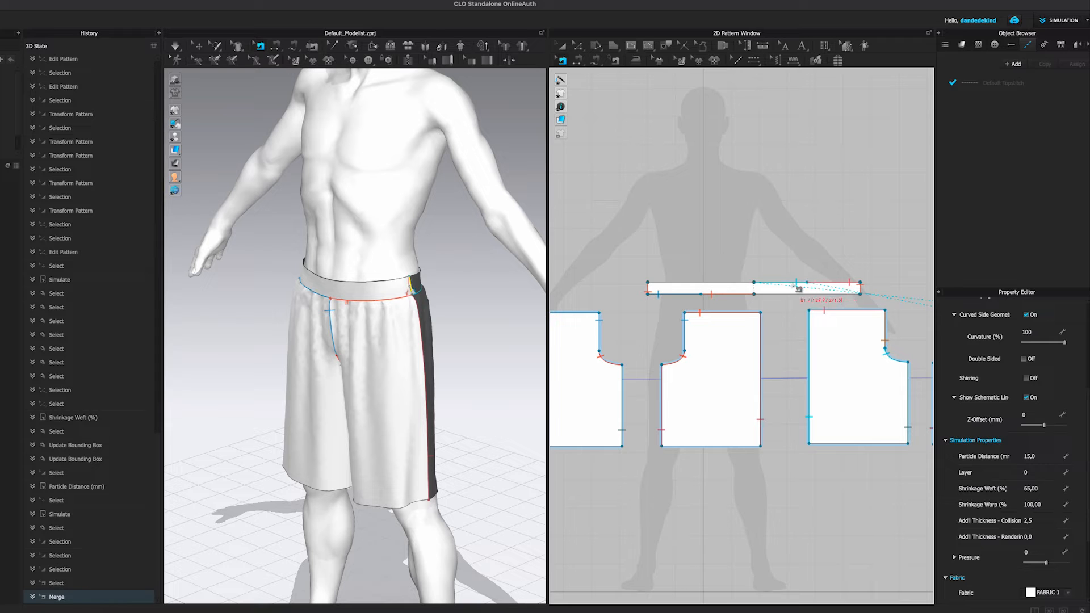
key("ctrl+z")
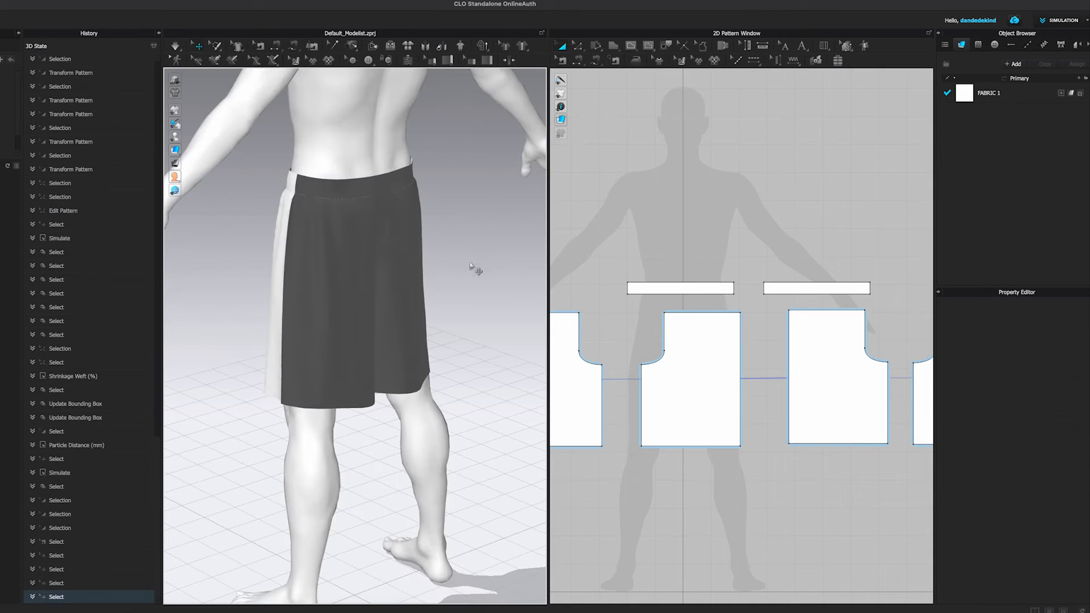
- Remove the linked editing from the two back leg patterns
scroll(656, 306, "down", 4)
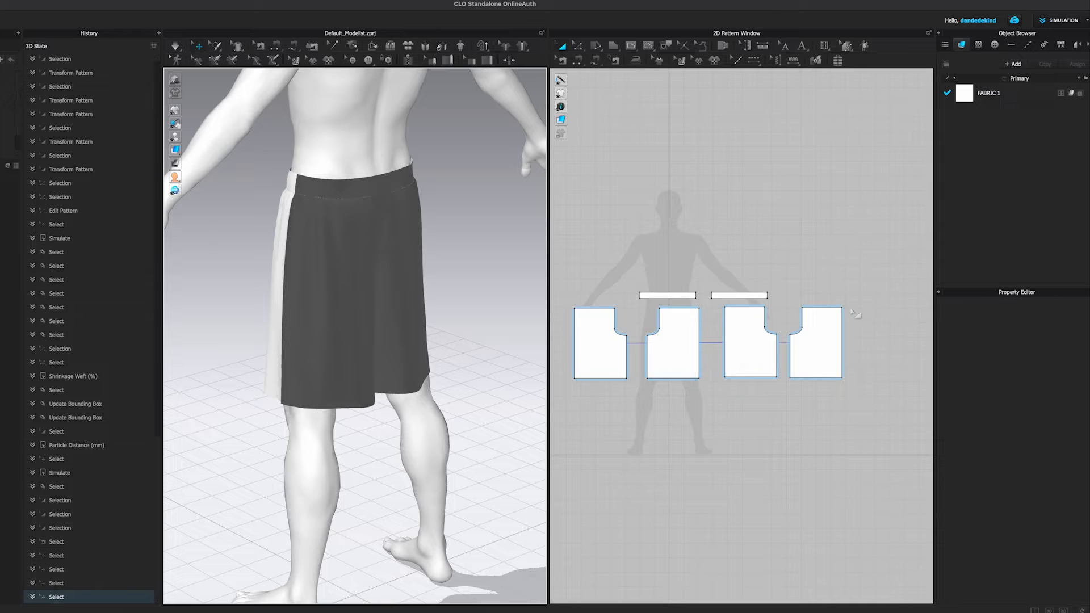
left_click(766, 352)
left_click(814, 349, "shift")
right_click(814, 348)
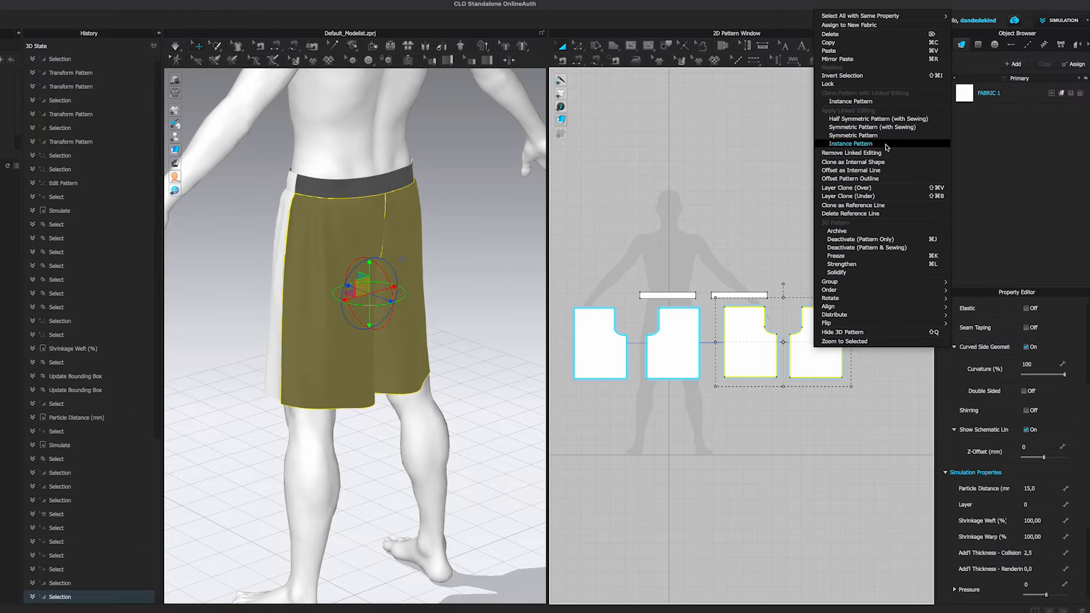
left_click(864, 153)
left_click(723, 222)
- Flip the normals of the back waistband and both back leg panels so their fabric faces outward
left_click(733, 295)
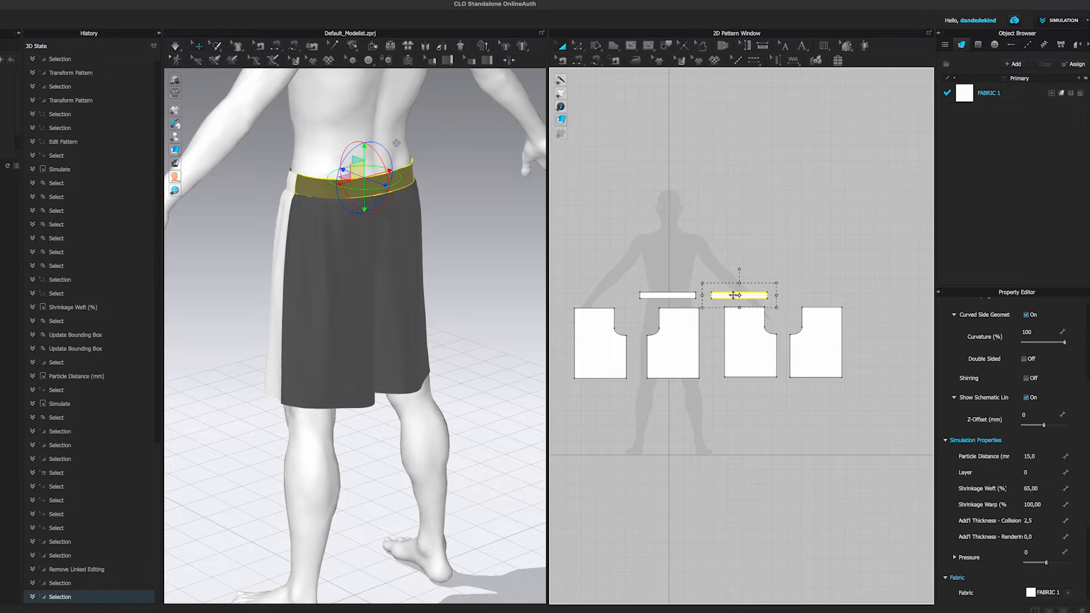
scroll(670, 293, "up", 3)
left_click(322, 289, "shift")
left_click(402, 287, "shift")
right_click_drag(445, 318, 396, 305)
right_click(411, 310)
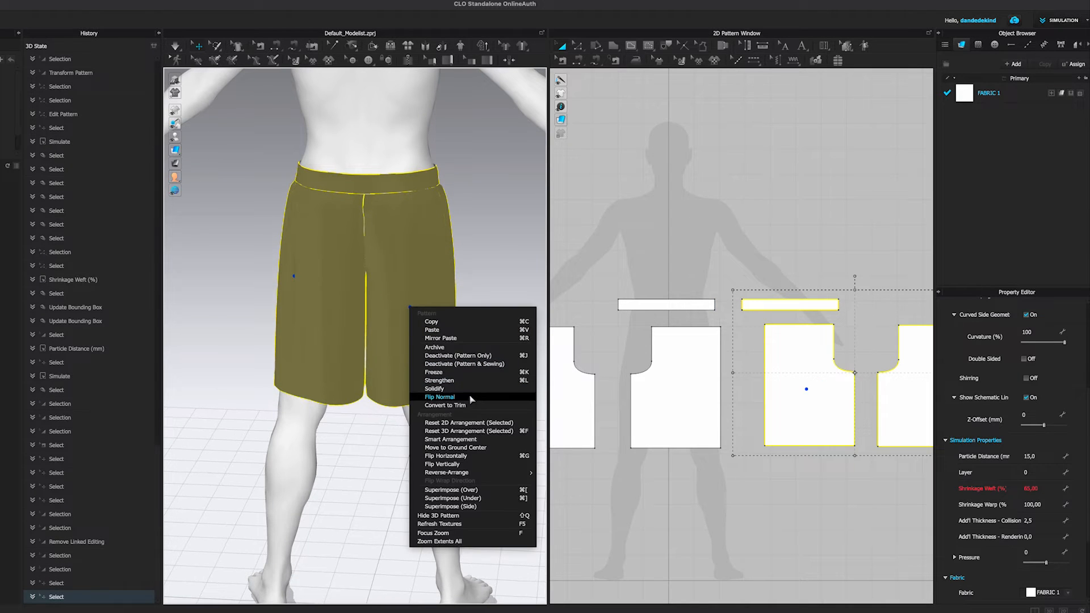
left_click(454, 397)
right_click_drag(475, 275, 534, 273)
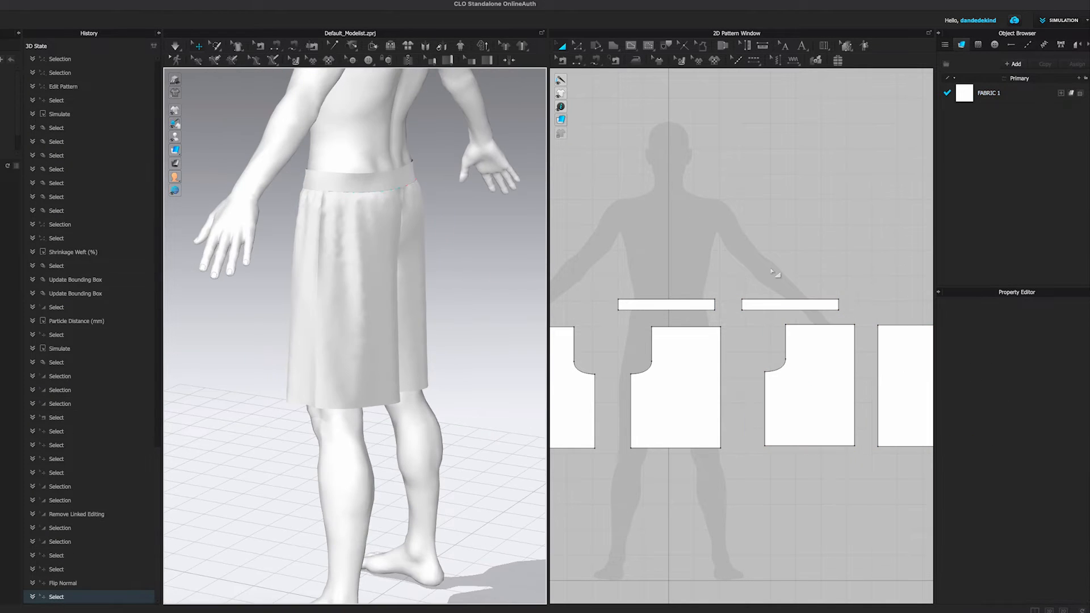
- Merge the two waistband pieces at their shared side seam into one long strip and simulate the shorts
key("b")
left_click(715, 305)
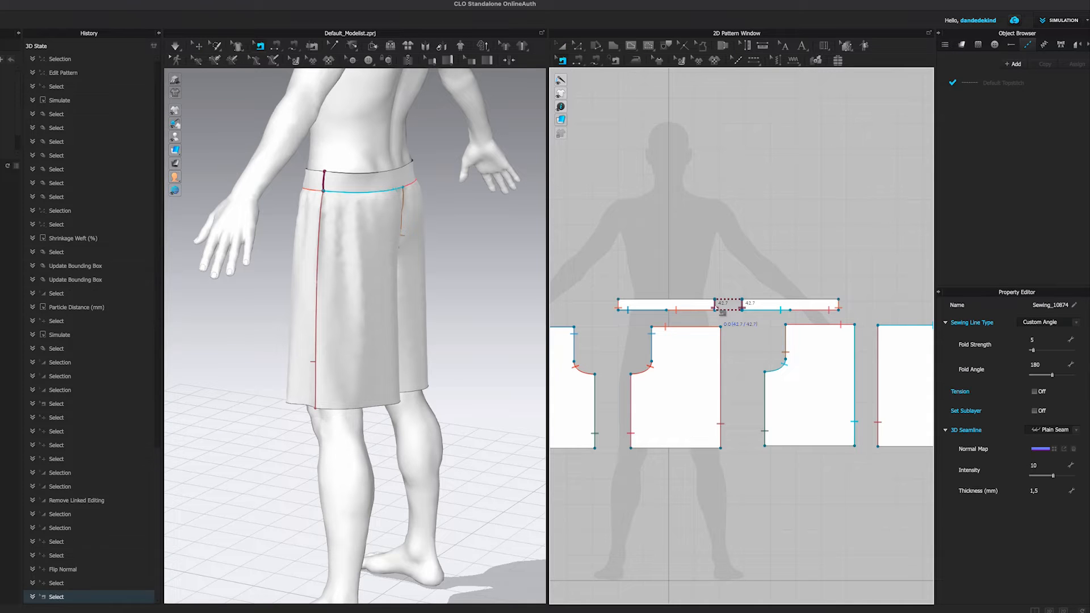
right_click(714, 304)
left_click(737, 339)
right_click_drag(335, 288, 465, 282)
right_click_drag(318, 216, 402, 219)
left_click(176, 46)
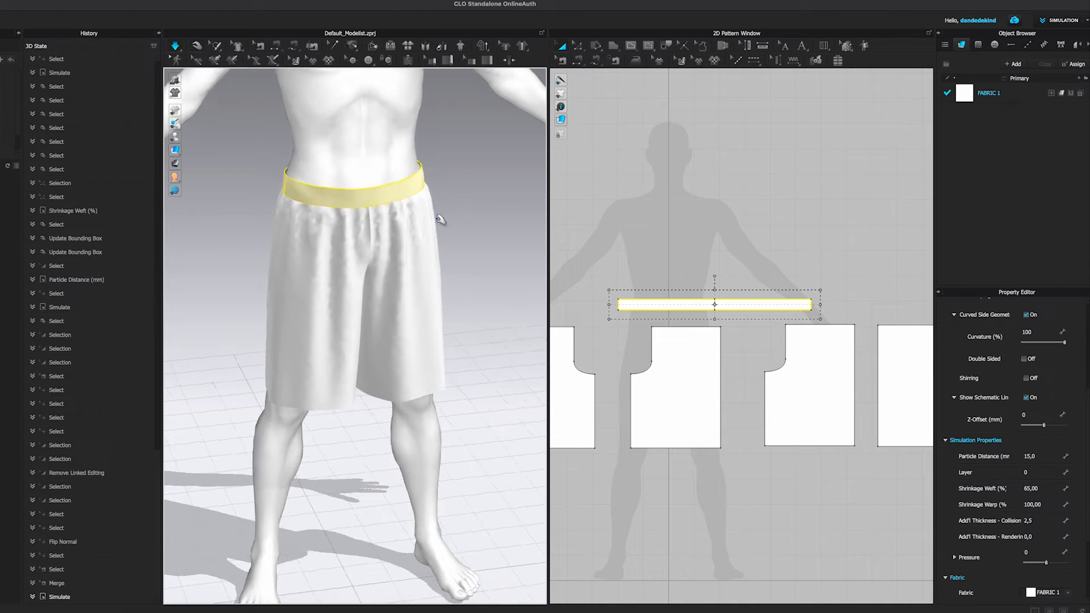
left_click(176, 47)
- Copy the merged waistband pattern and place the duplicate a short distance directly above it
left_click(562, 60)
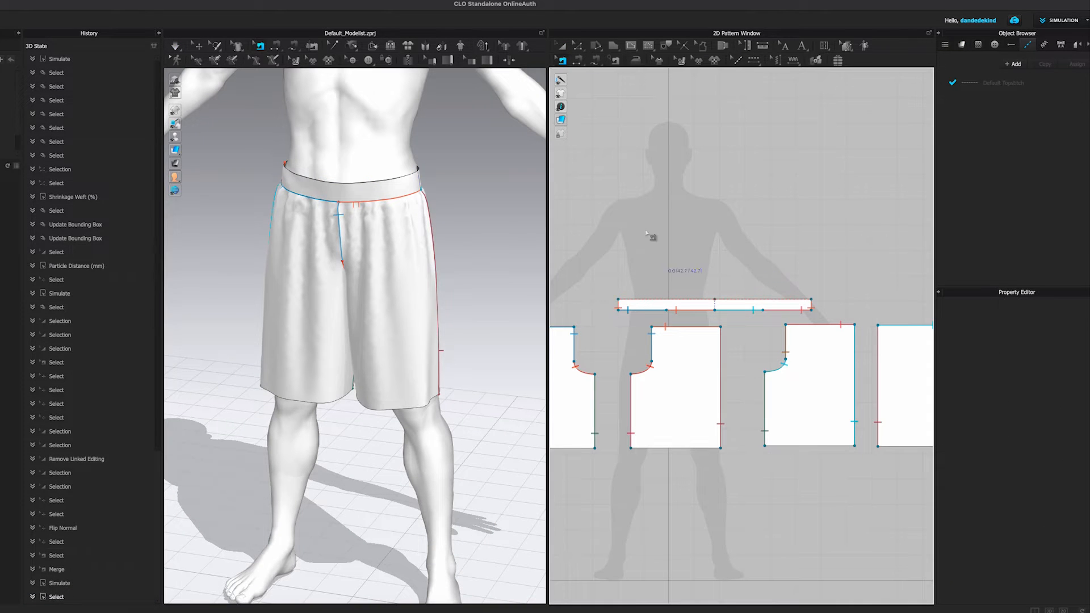
left_click(562, 46)
right_click_drag(697, 243, 708, 240)
left_click(710, 305)
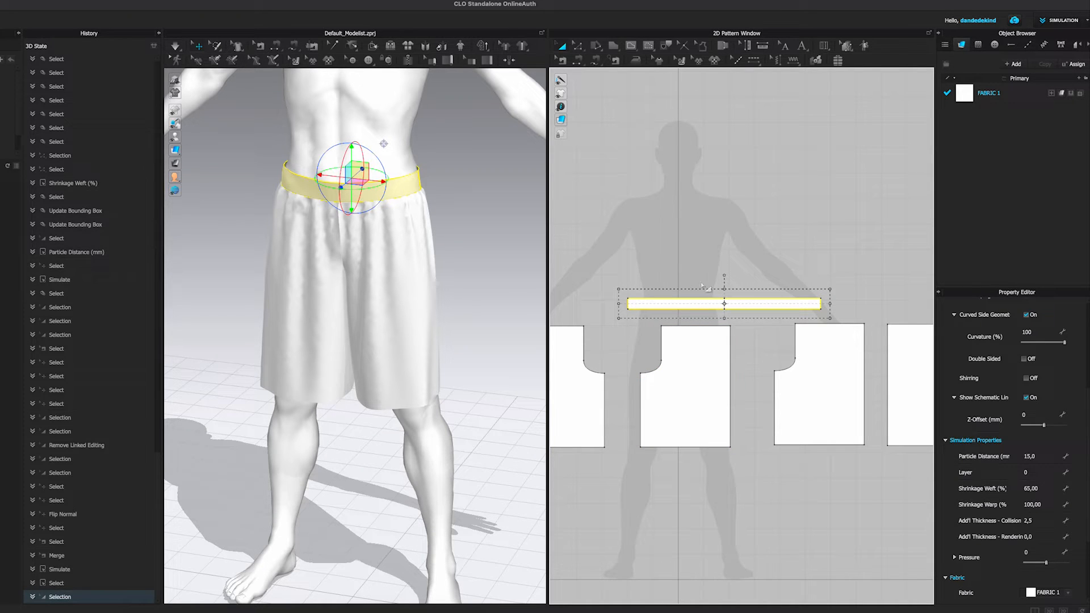
key("ctrl+c")
key("ctrl+v")
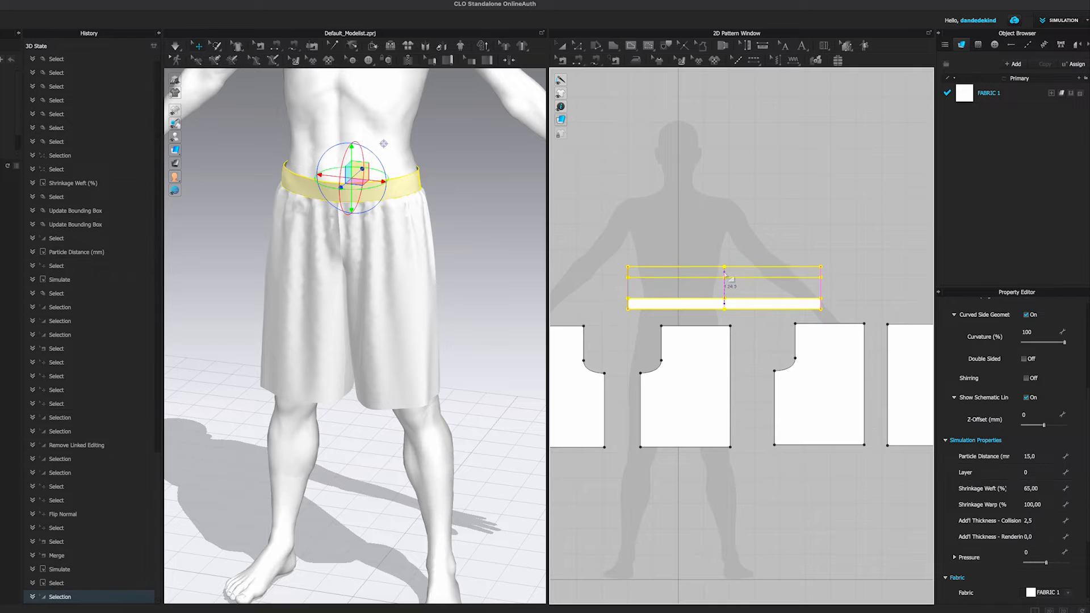
left_click(727, 284)
scroll(669, 281, "up", 2)
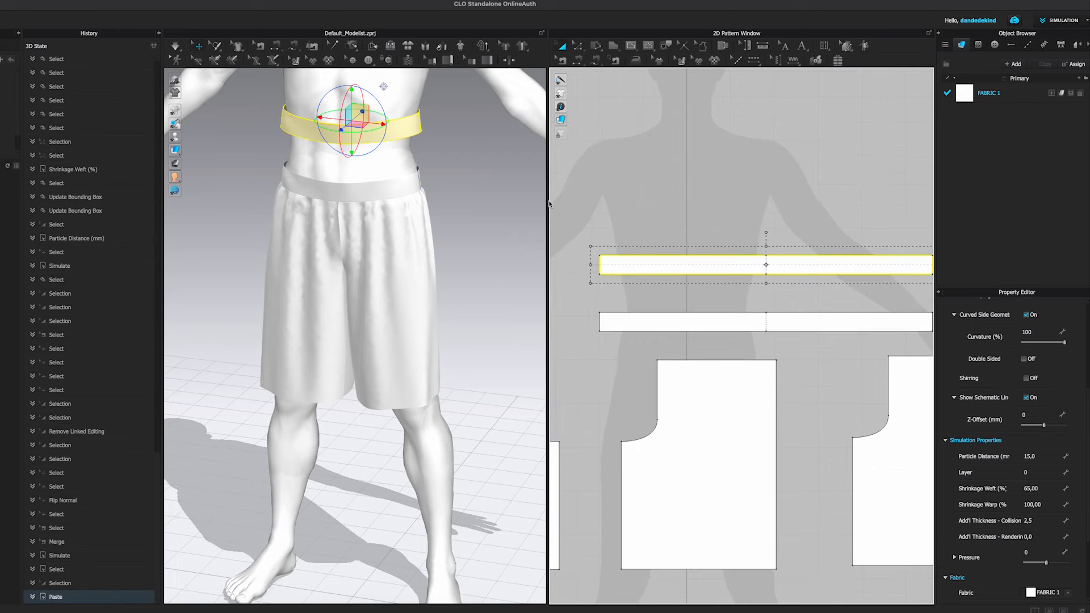
- Collapse the History list and the remaining side panel to enlarge the workspace, and deselect the duplicate waistband
left_click(159, 34)
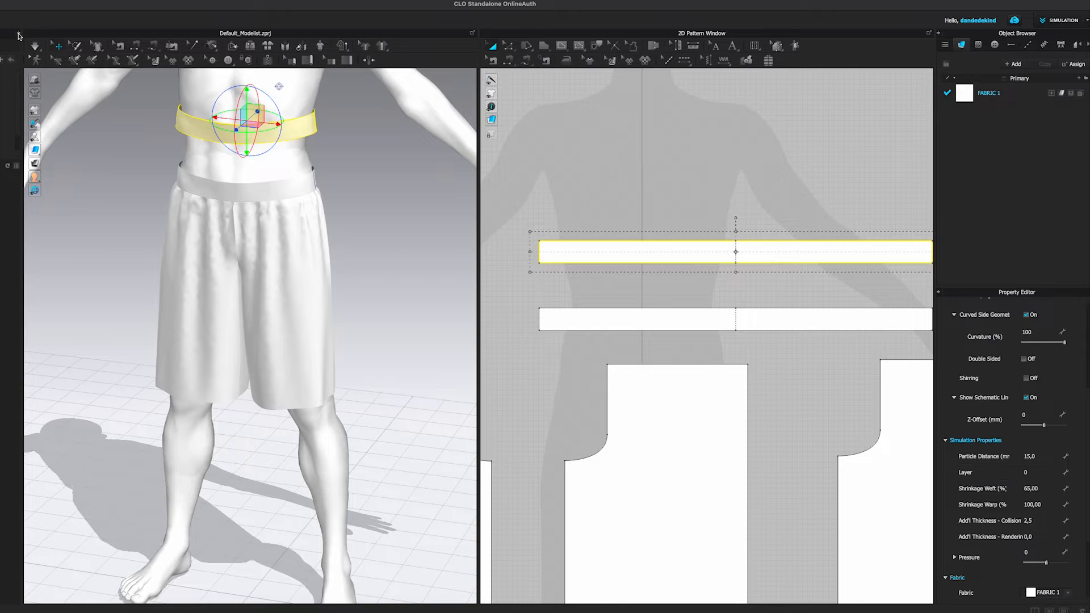
left_click(18, 35)
scroll(725, 216, "down", 4)
middle_click_drag(725, 216, 692, 232)
scroll(695, 228, "up", 3)
left_click(684, 228)
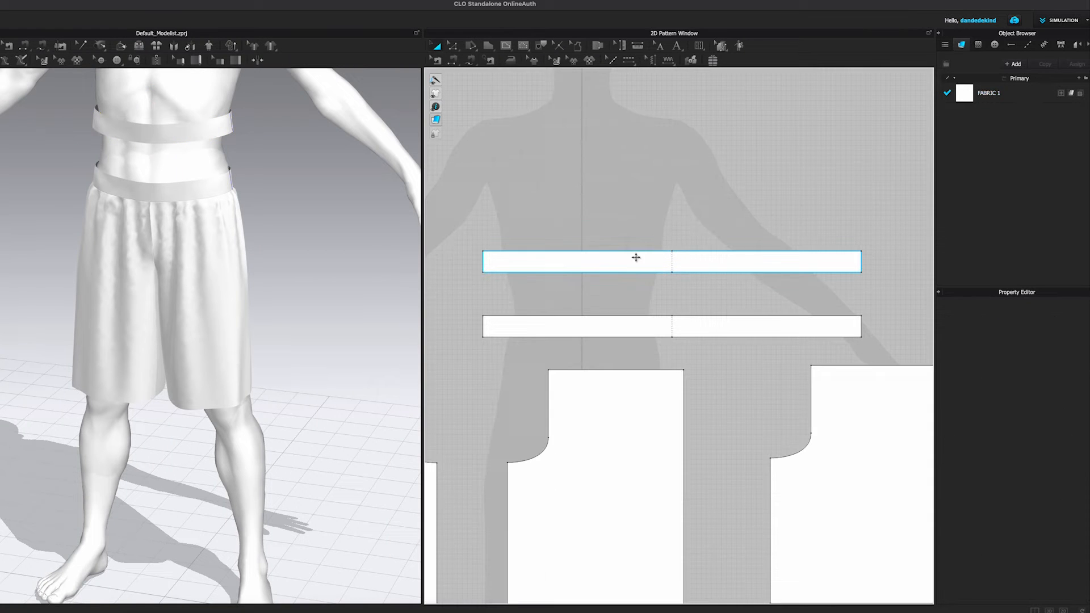
- Open the Offset as Internal Line settings for the lower edges of both waistband strips
left_click(591, 277)
left_click(697, 276, "shift")
left_click(652, 337)
left_click(704, 337, "shift")
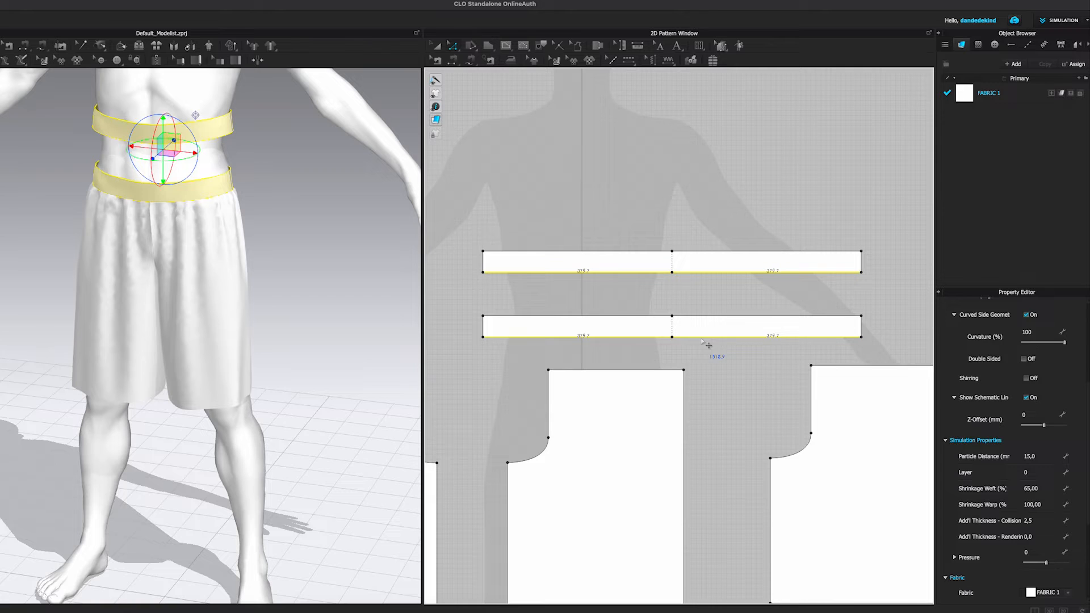
right_click(703, 339)
left_click(748, 404)
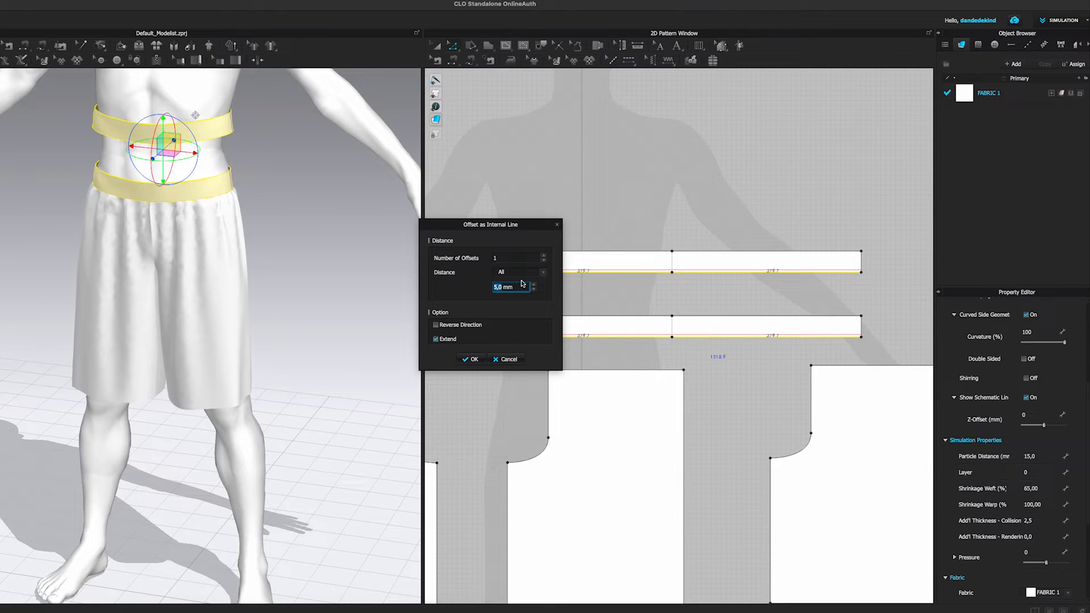
- Try four internal offset lines spaced 10 mm apart on both waistband strips
type("15")
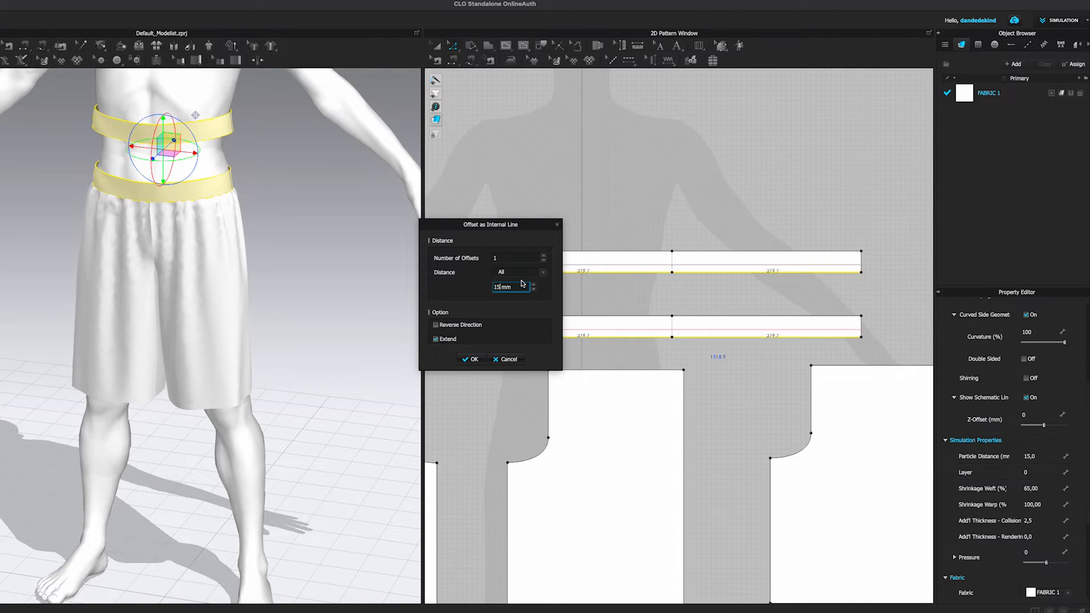
key("BackSpace")
type("0")
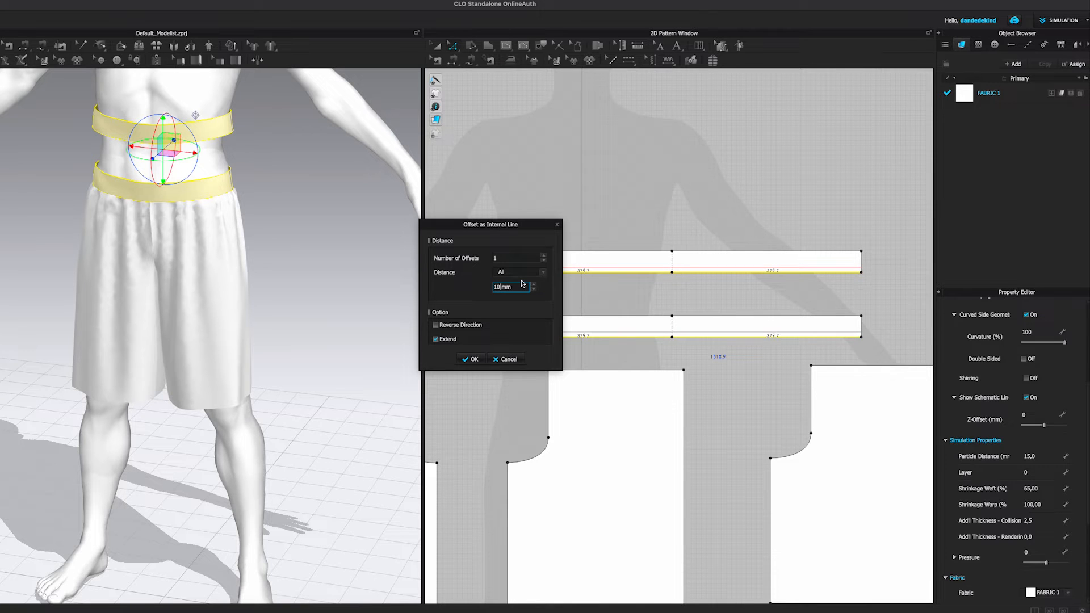
left_click(543, 256)
left_click(543, 256)
left_click(543, 256)
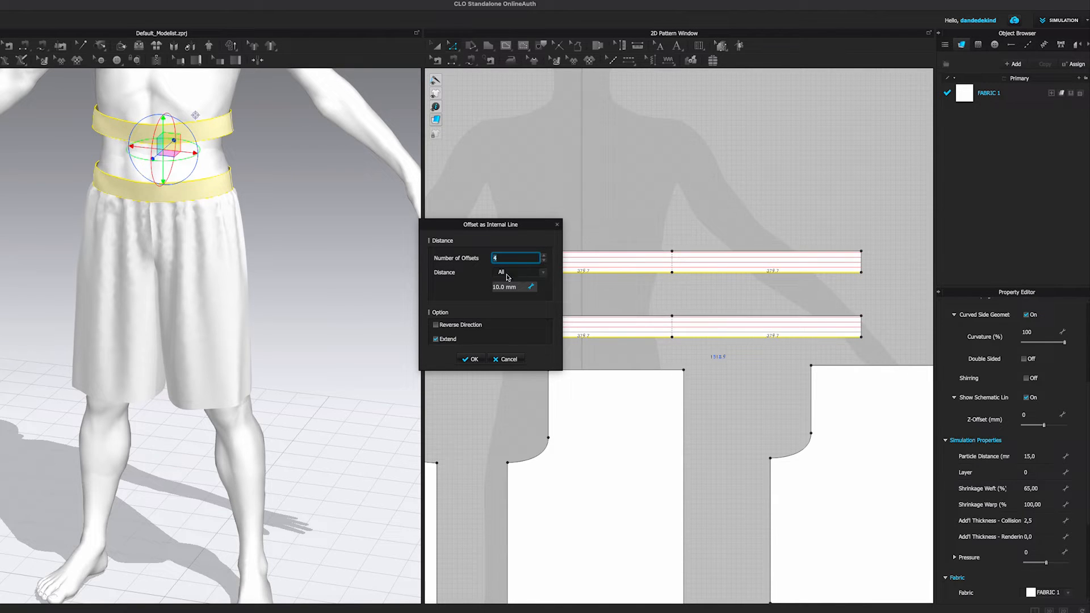
- Create three internal lines spaced 10.5 mm apart from the lower edges of both waistband strips
double_click(500, 289)
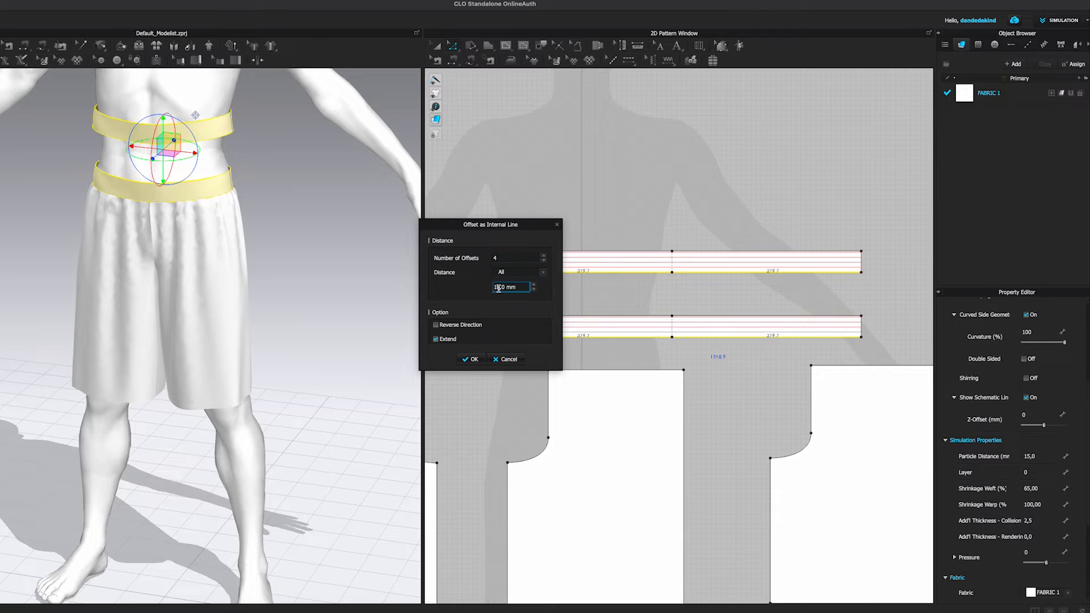
scroll(498, 289, "up", 1)
key("BackSpace")
key("BackSpace")
type("5")
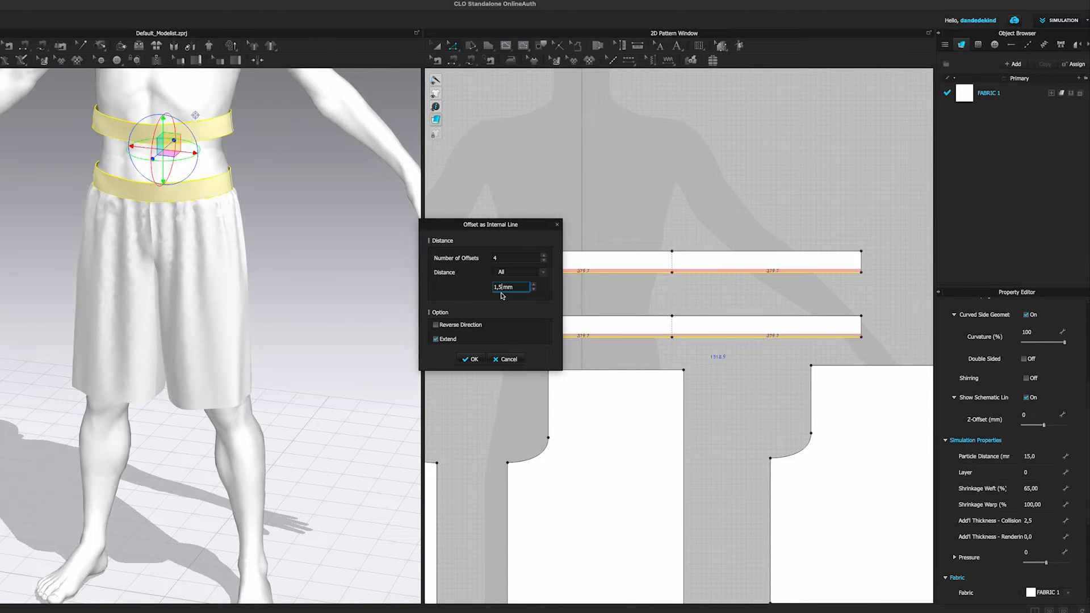
key("BackSpace")
key("BackSpace")
type("05")
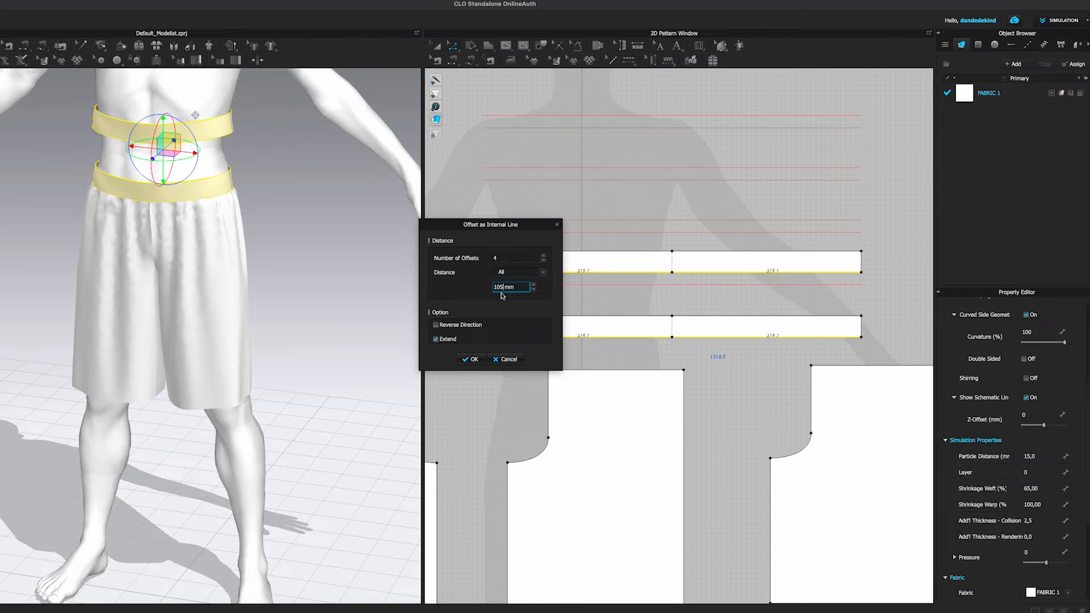
key("BackSpace")
type(",5")
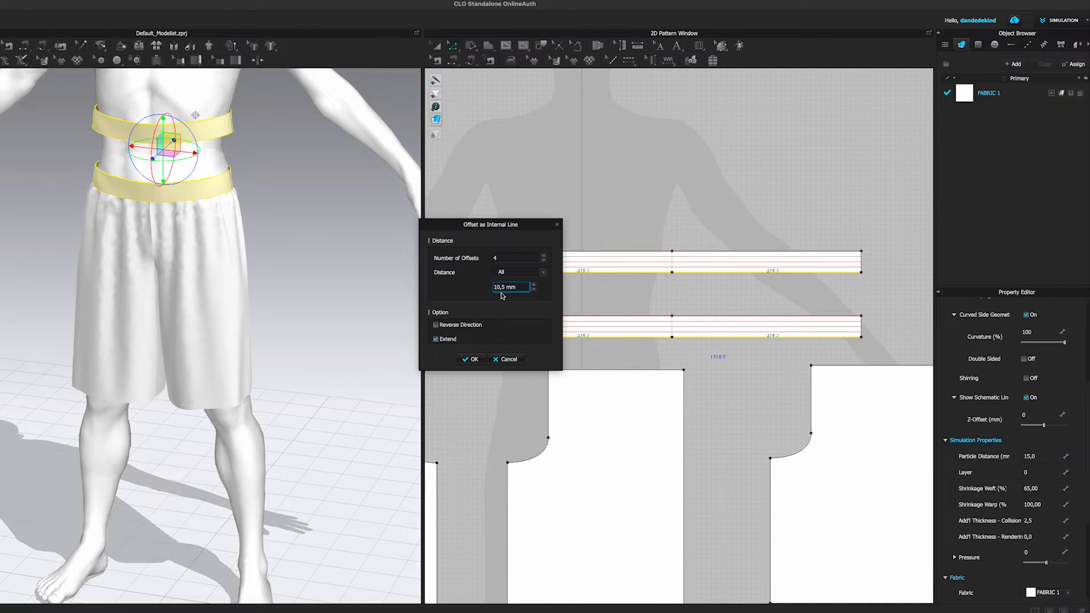
left_click(544, 260)
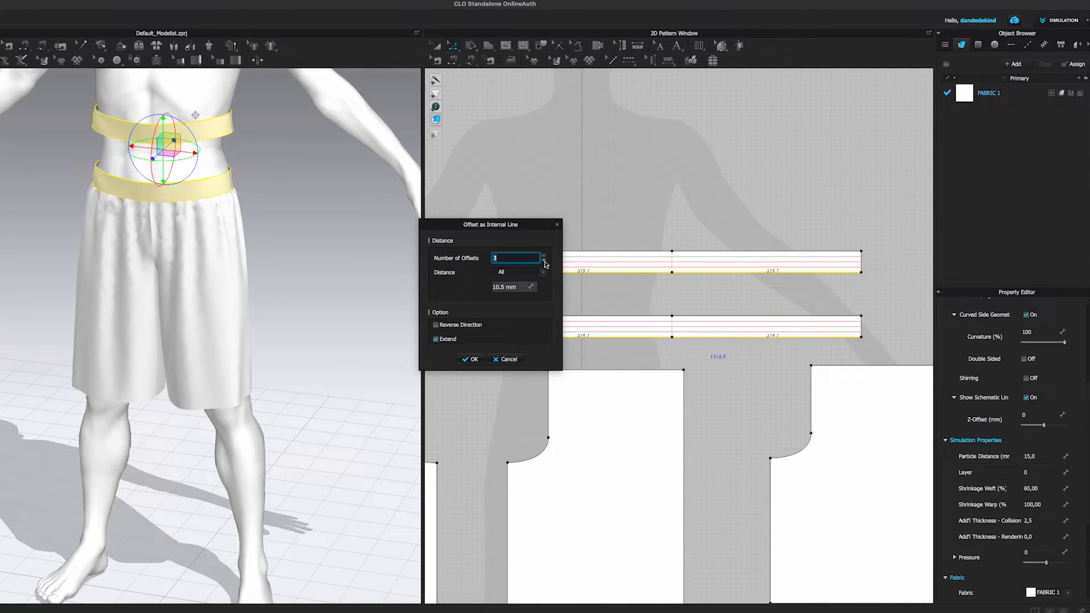
left_click(549, 299)
- Move the duplicate waistband down in 3D so it sits around the sewn waistband of the shorts
right_click_drag(111, 222, 74, 228)
left_click(164, 184)
right_click_drag(197, 224, 234, 233)
left_click_drag(166, 216, 156, 273)
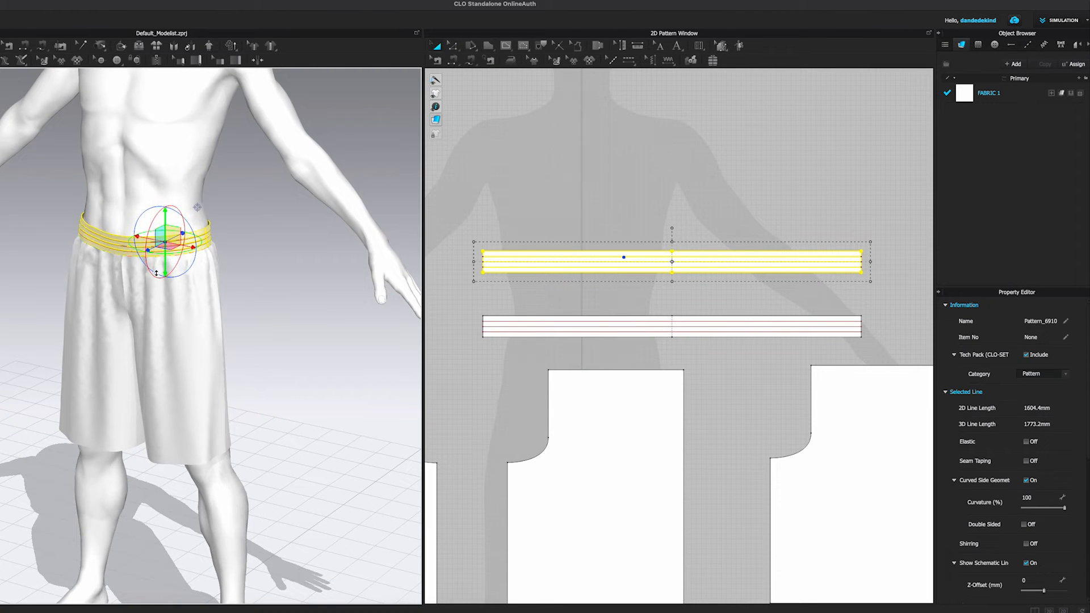
- Stretch the duplicate waistband pattern outward at both ends to about 1.8 times its length, and deselect it
scroll(588, 308, "down", 2)
scroll(513, 288, "down", 2)
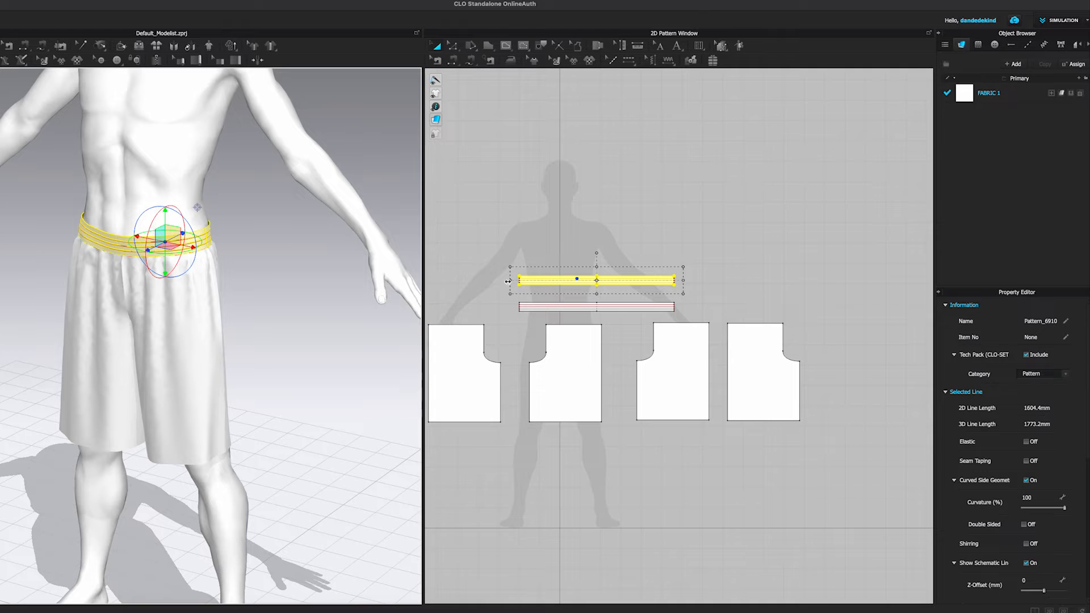
left_click_drag(510, 280, 451, 279)
left_click_drag(684, 280, 736, 282)
left_click(700, 246)
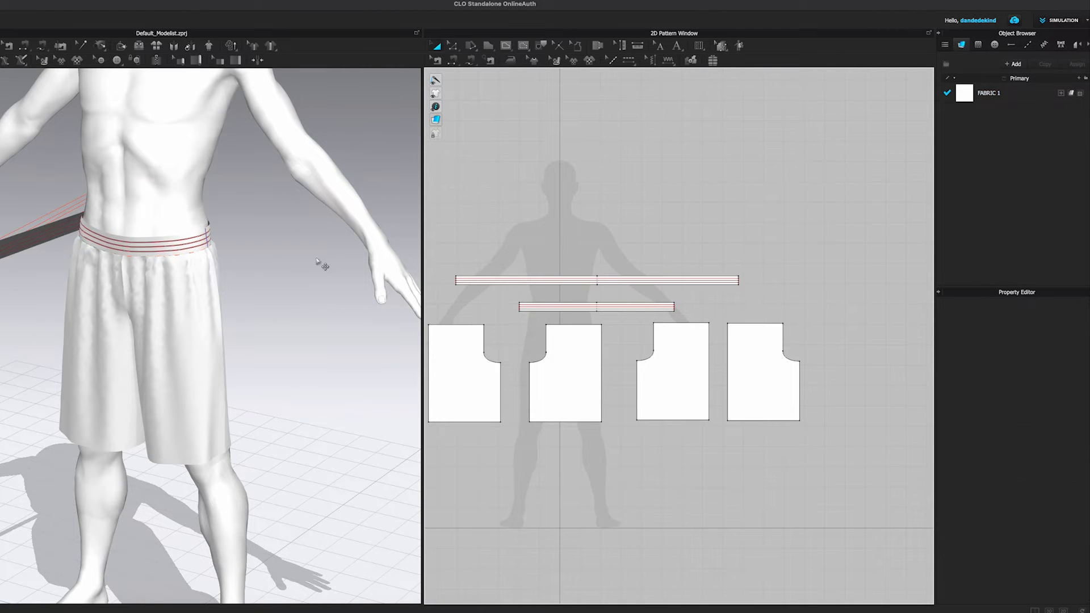
scroll(146, 242, "up", 3)
scroll(572, 302, "up", 4)
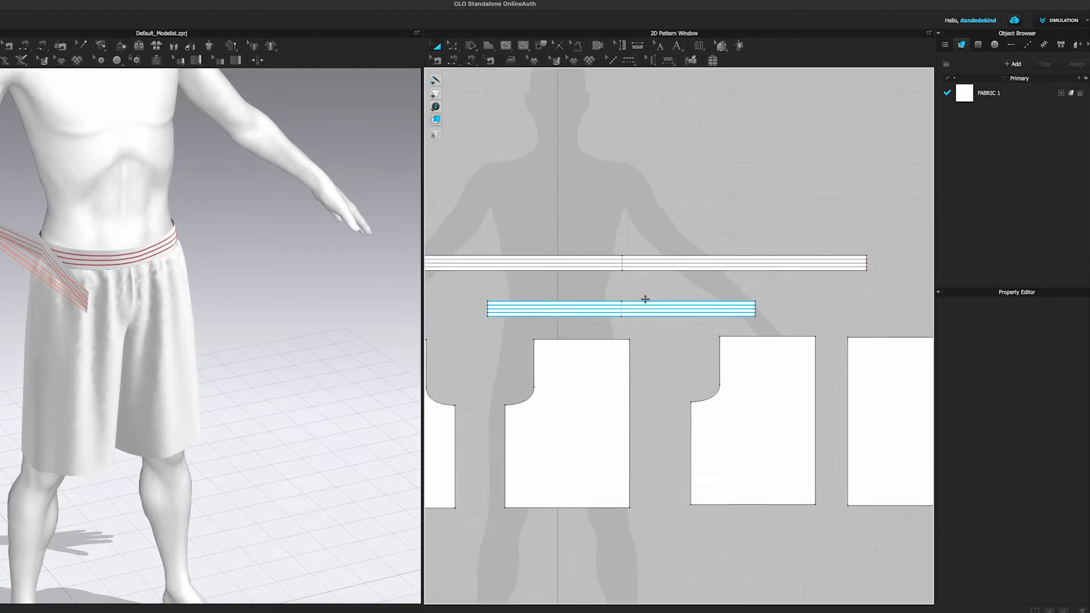
- Sew both halves of the short waistband's lower edge to the matching lower edge halves of the long duplicate strip
middle_click_drag(645, 302, 703, 297)
key("n")
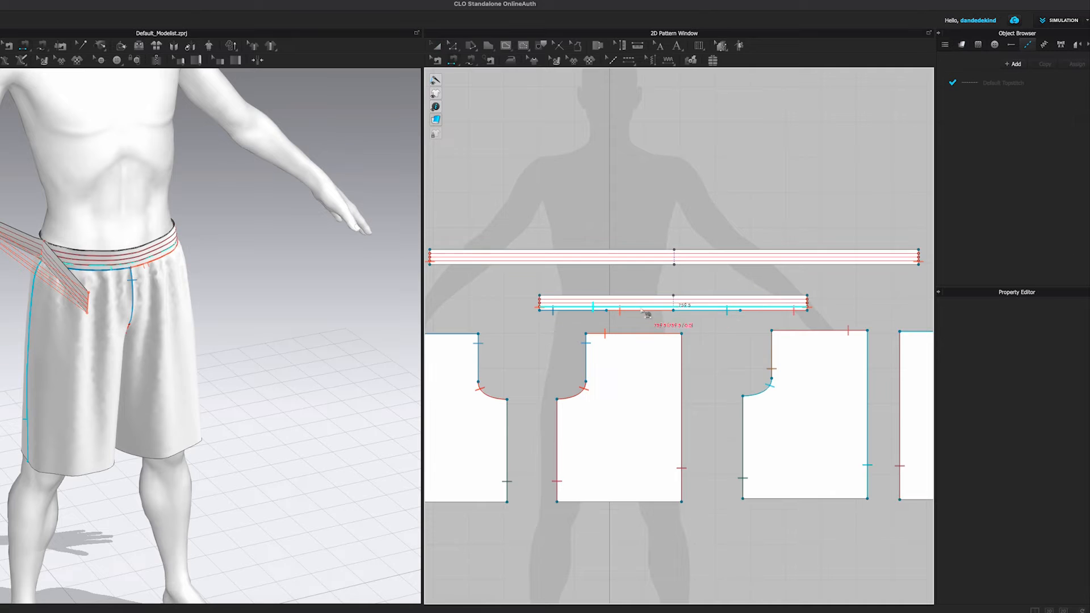
left_click(597, 316)
left_click(504, 264)
left_click(695, 313)
left_click(703, 270)
- Sew both halves of the short waistband's upper edge to the matching upper edge halves of the long strip
left_click(625, 295)
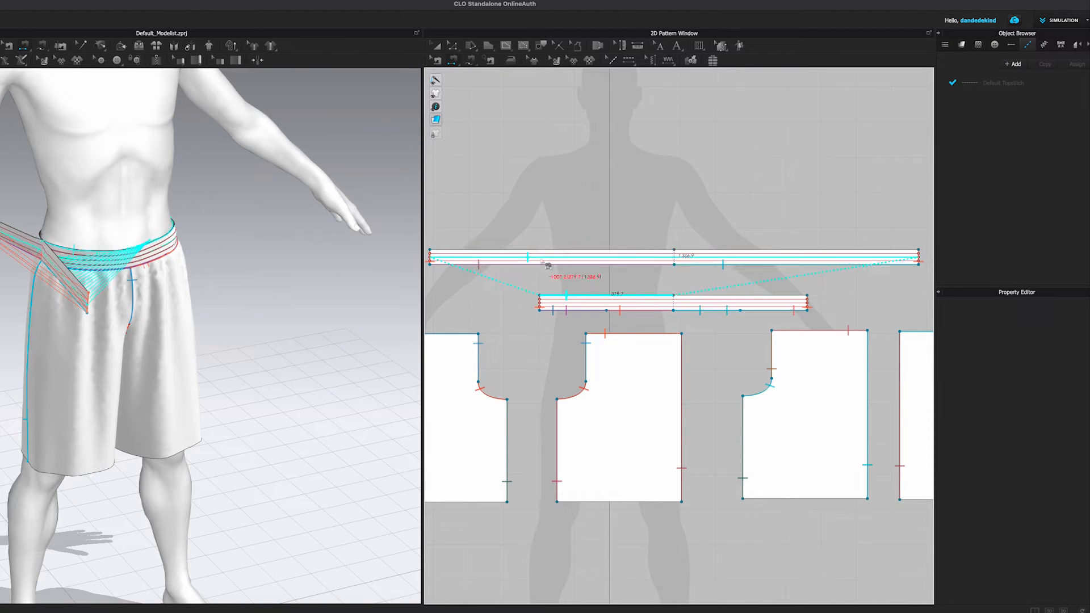
left_click(514, 250)
left_click(690, 295)
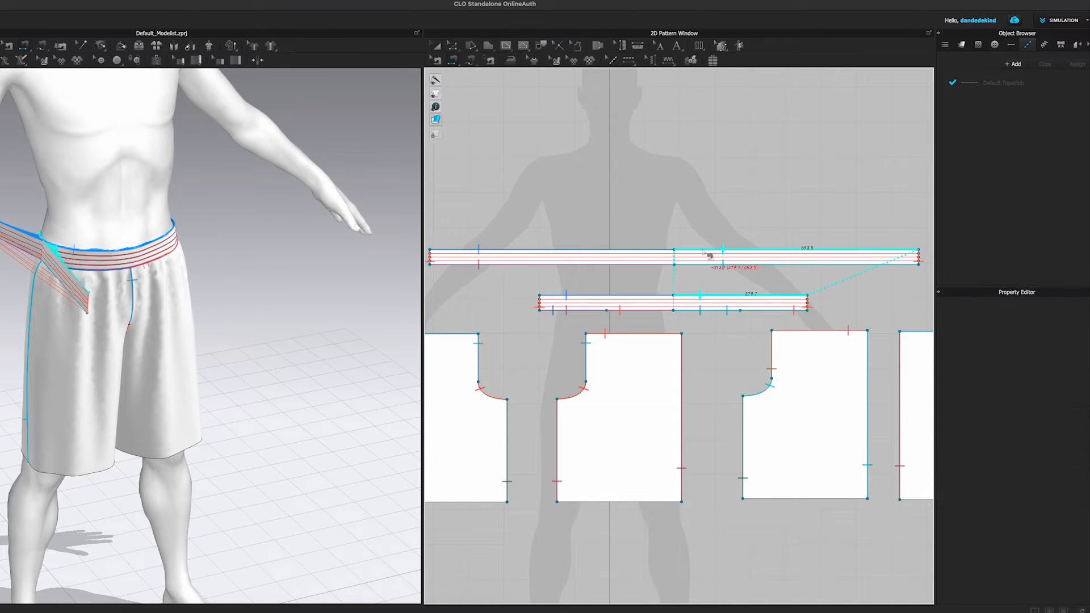
left_click(708, 251)
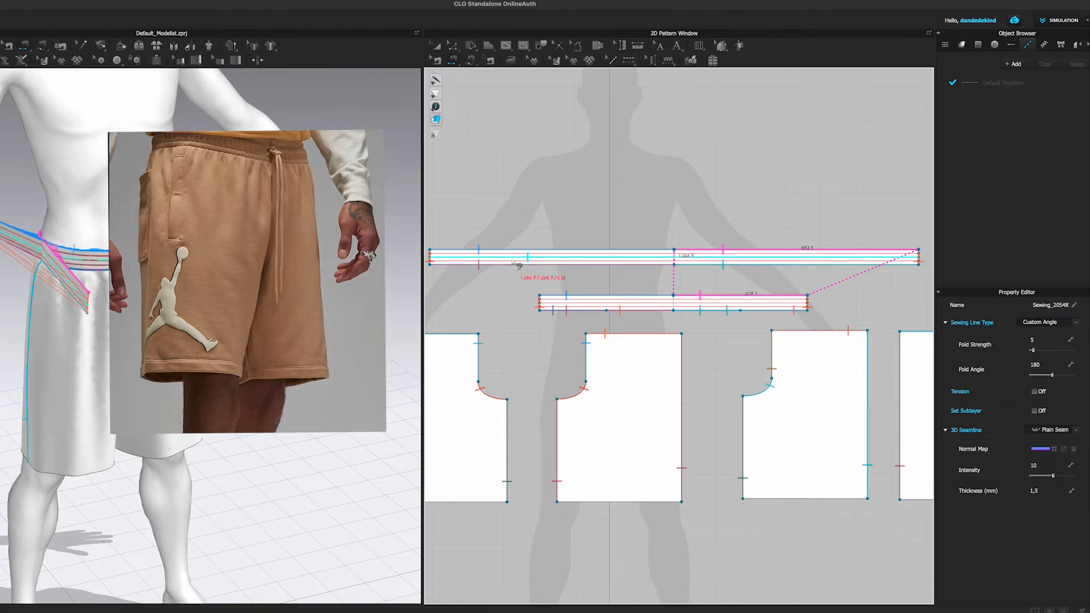
- Sew the internal lines of the short waistband to the corresponding internal lines of the long strip
left_click(575, 312)
scroll(593, 310, "up", 3)
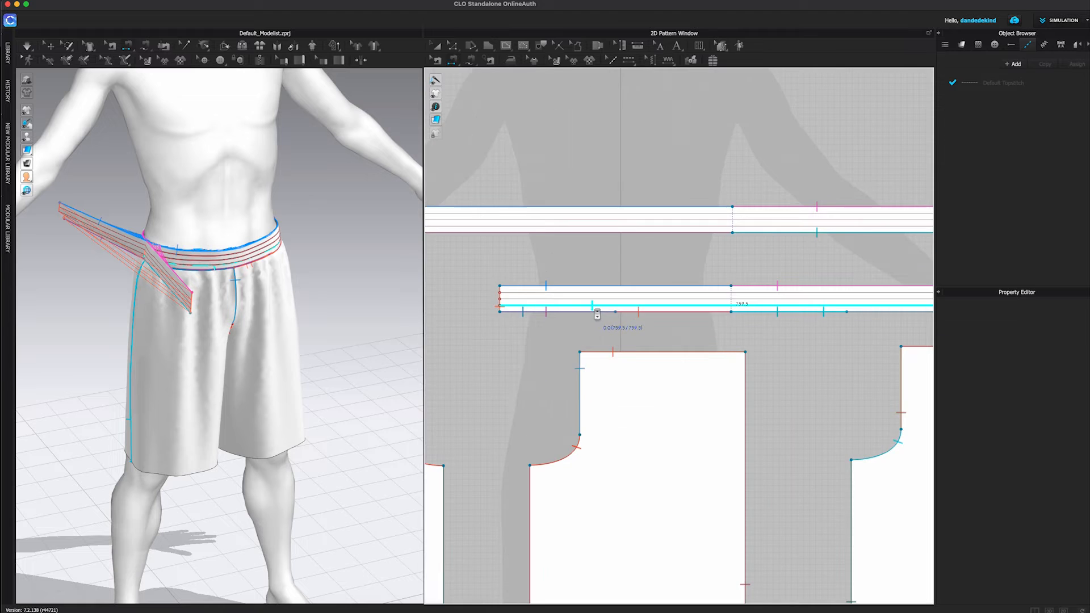
scroll(591, 309, "down", 1)
middle_click_drag(591, 309, 634, 325)
left_click(518, 261)
scroll(584, 289, "down", 2)
left_click(606, 308)
left_click(588, 261)
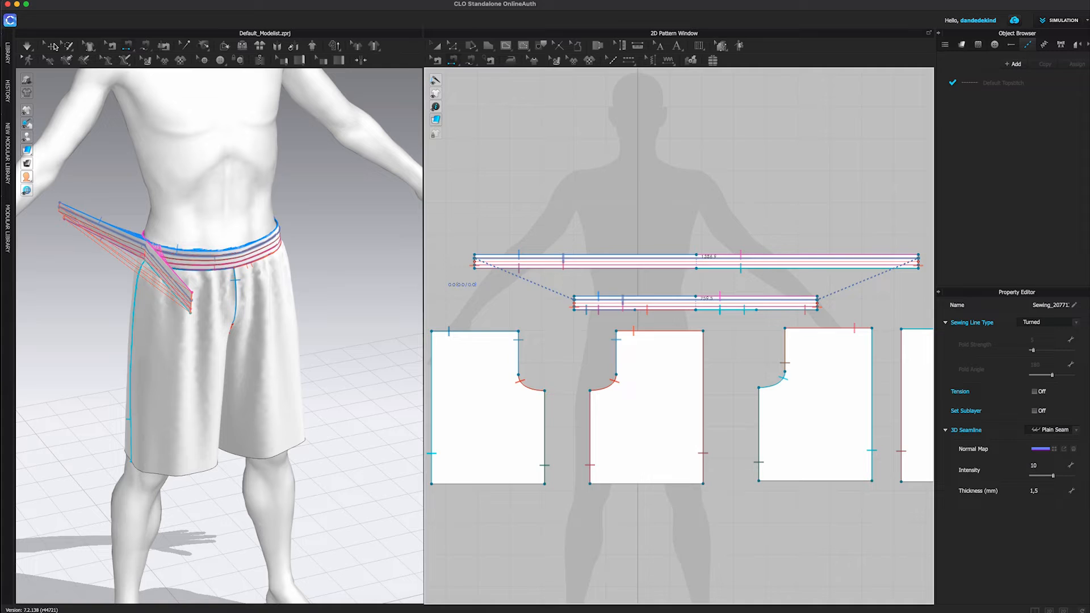
- Superimpose the long waistband strip over the sewn waistband in 3D and check its fit around the waist
left_click(52, 46)
left_click(112, 231)
right_click(112, 231)
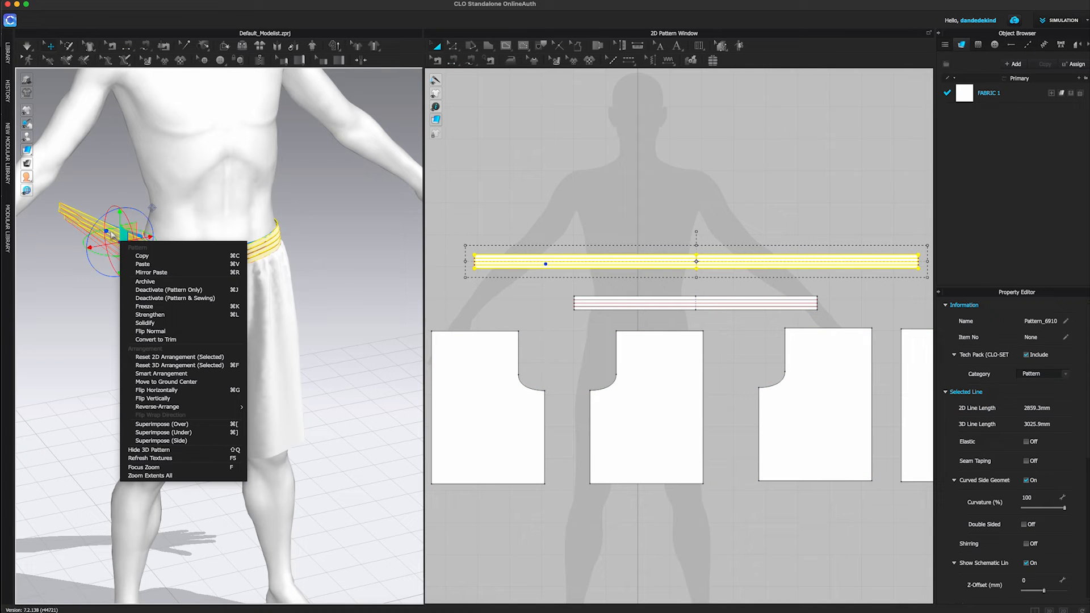
left_click(213, 424)
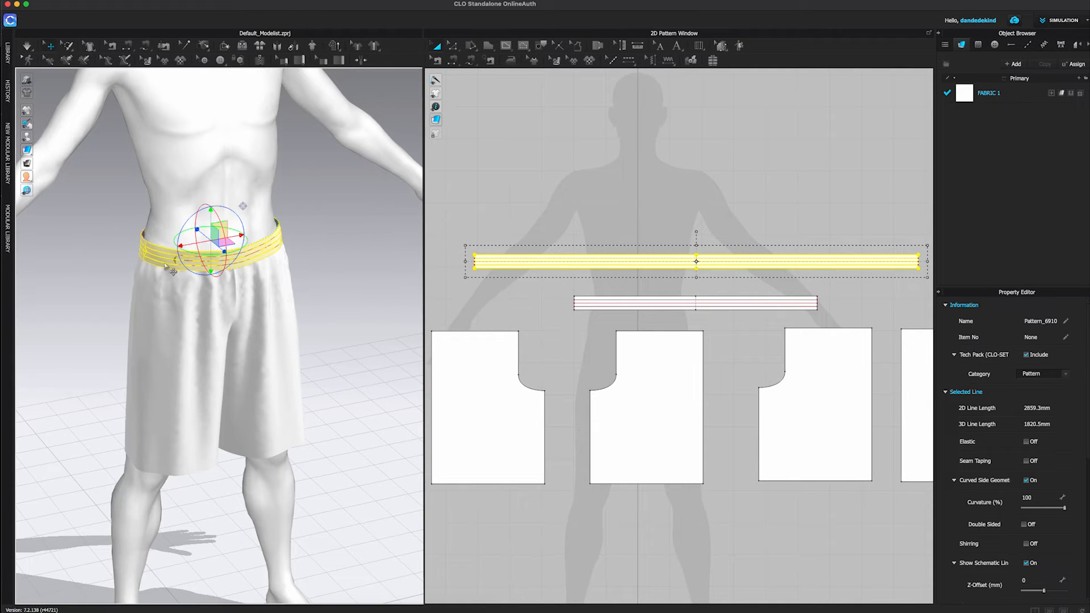
scroll(223, 270, "up", 5)
middle_click_drag(258, 277, 304, 333)
right_click_drag(305, 333, 255, 323)
scroll(256, 325, "down", 3)
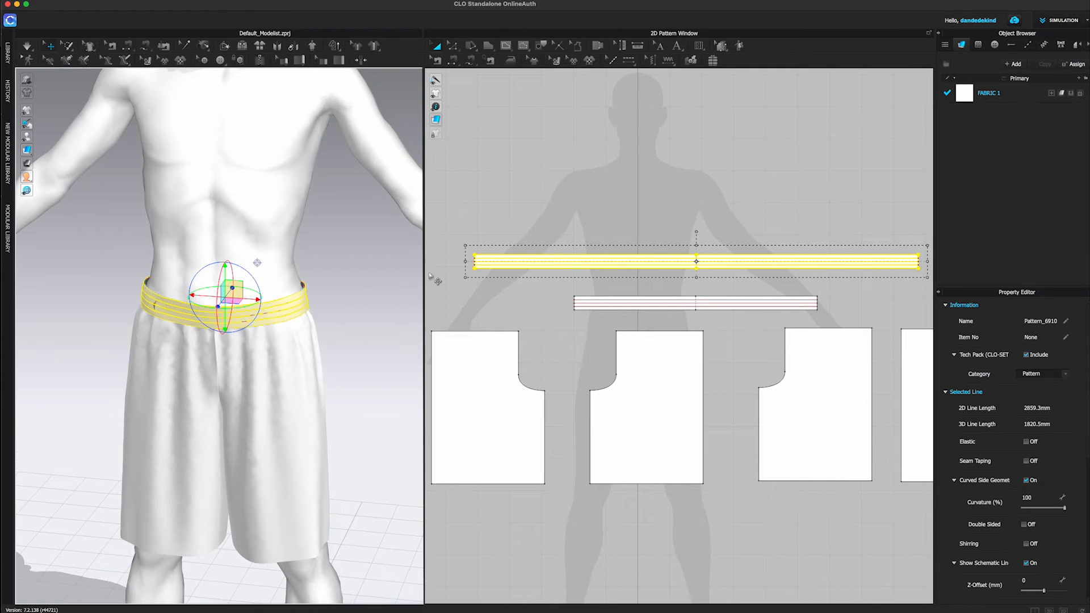
- Edit the particle distance of both waistband strips together, and deselect them
scroll(615, 244, "down", 3)
left_click_drag(822, 214, 530, 279)
scroll(1019, 500, "down", 5)
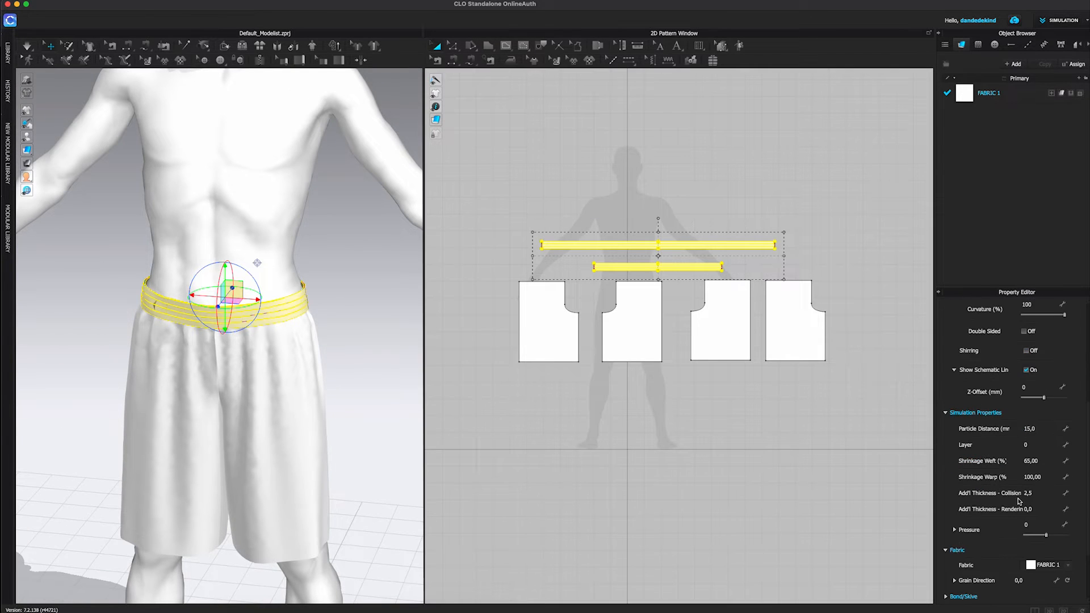
left_click(1040, 430)
left_click(838, 252)
- Simulate the shorts so the long strip gathers along the waistband, and inspect the result
scroll(249, 319, "up", 5)
right_click_drag(257, 315, 339, 328)
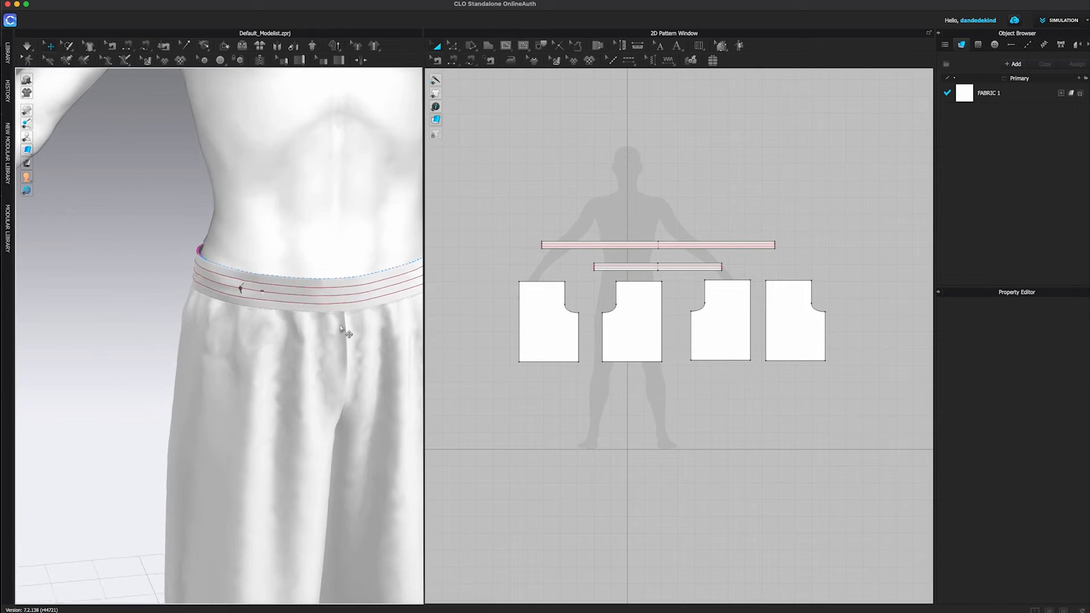
left_click(29, 45)
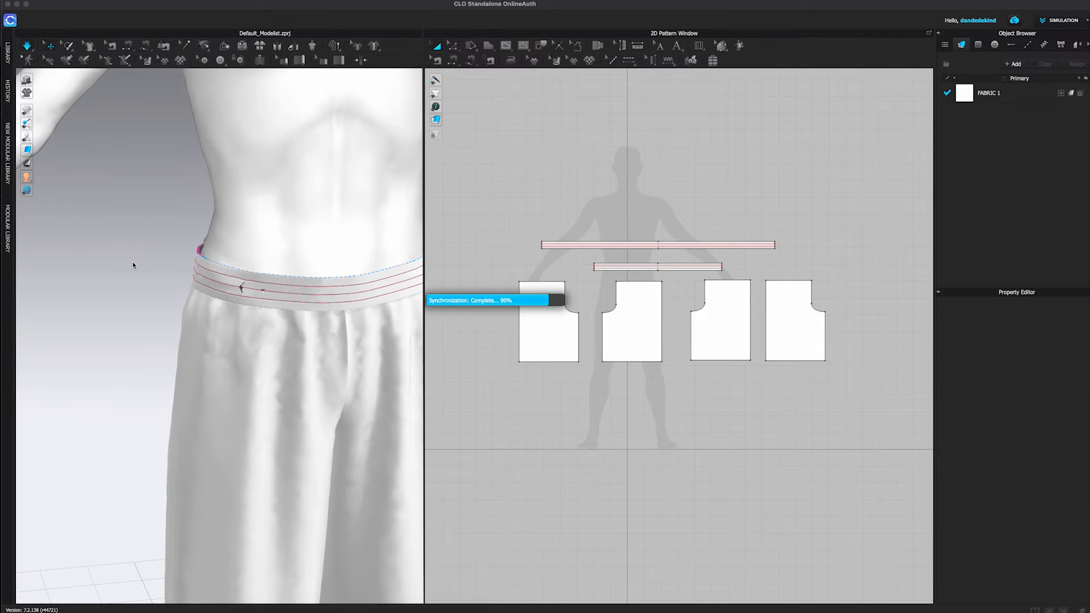
scroll(290, 295, "up", 5)
right_click_drag(291, 297, 397, 360)
scroll(398, 360, "down", 5)
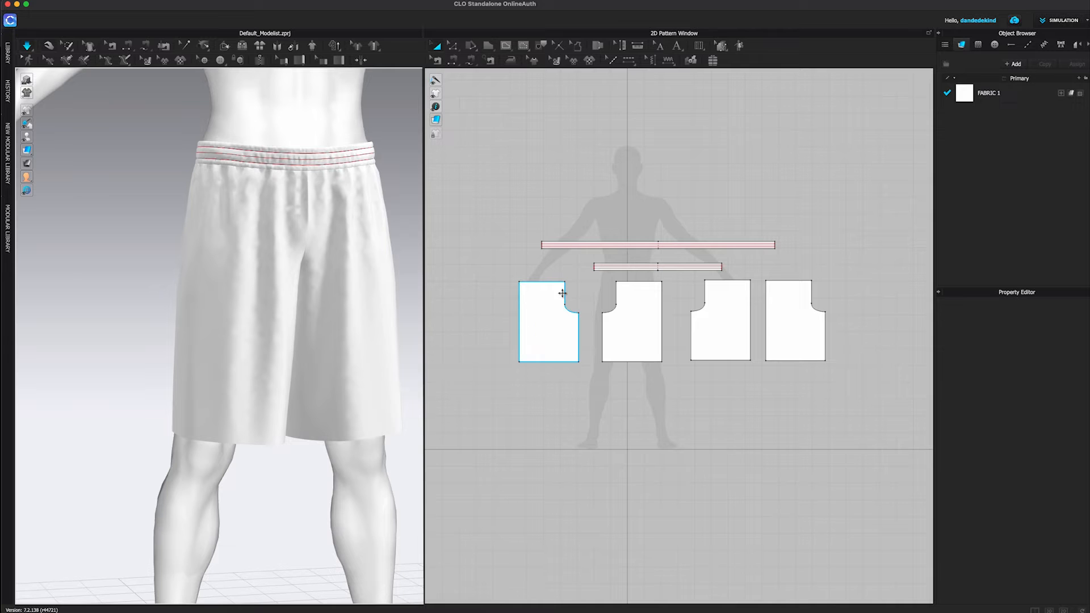
- Offset the bottom outlines of all four leg patterns outward by 20 mm to add a hem allowance
key("a")
left_click(560, 363)
left_click(647, 363, "shift")
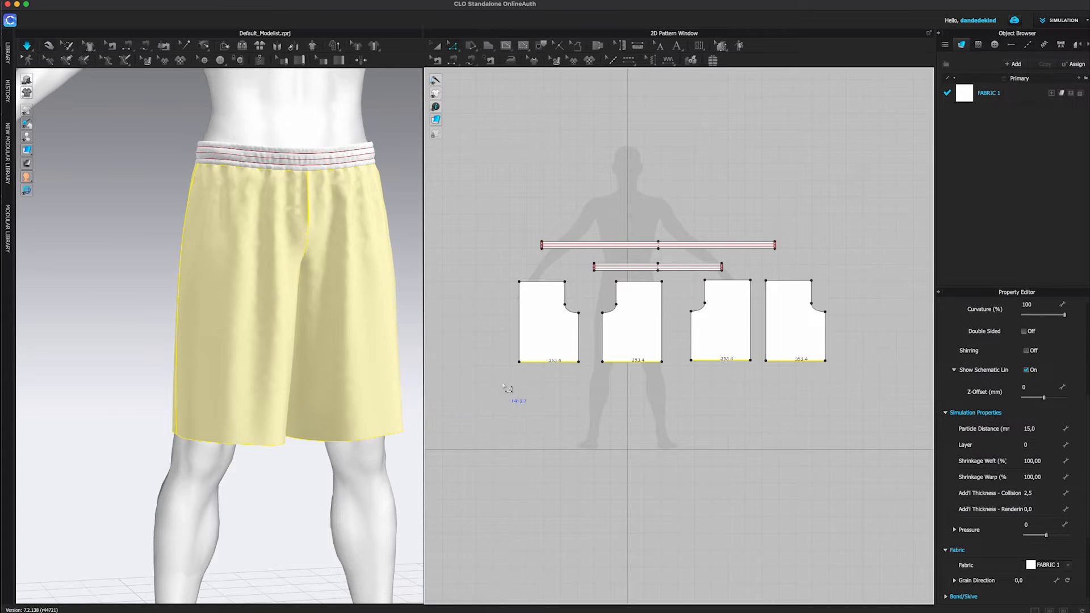
right_click_drag(341, 376, 415, 365)
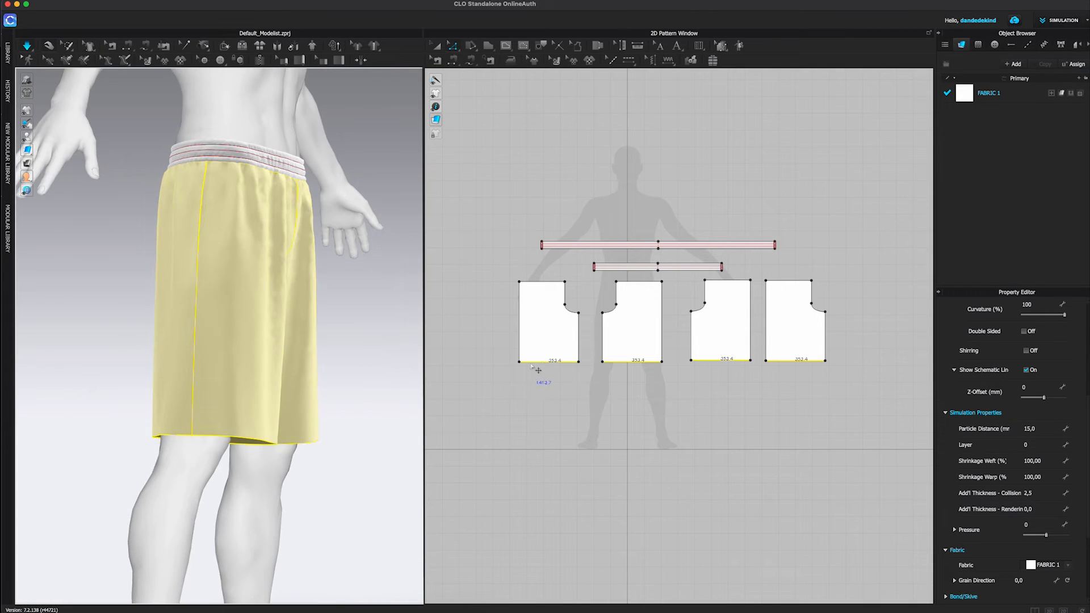
right_click(542, 363)
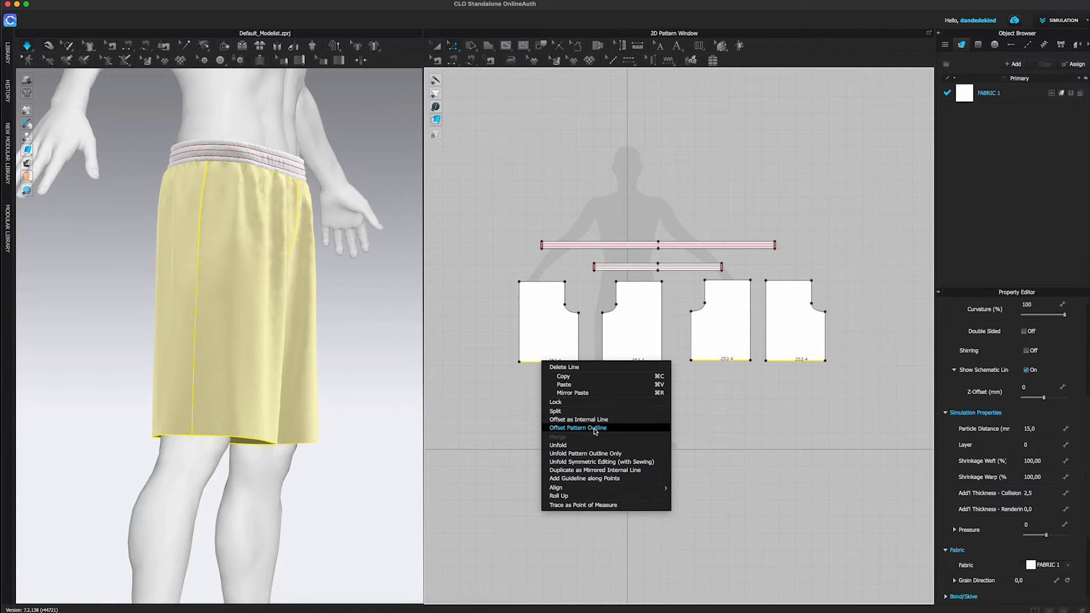
left_click(595, 429)
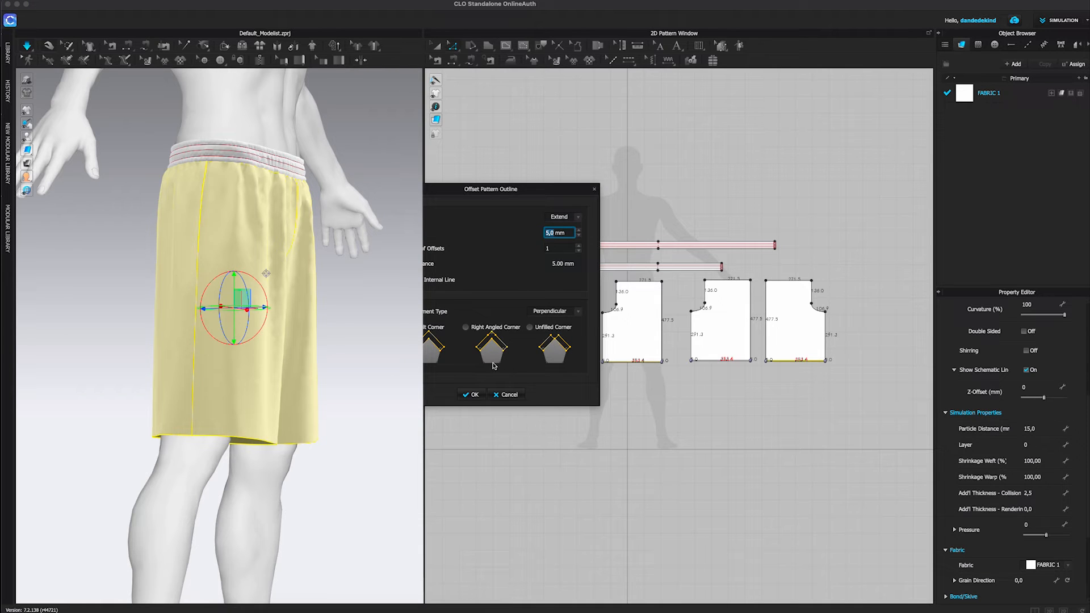
type("15")
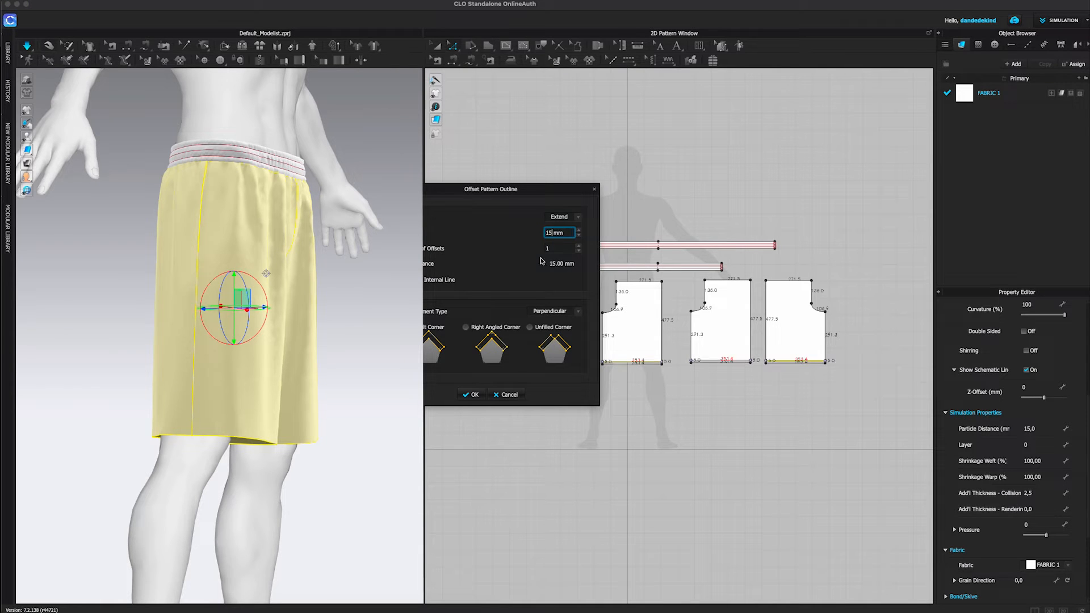
key("BackSpace")
key("BackSpace")
type("20")
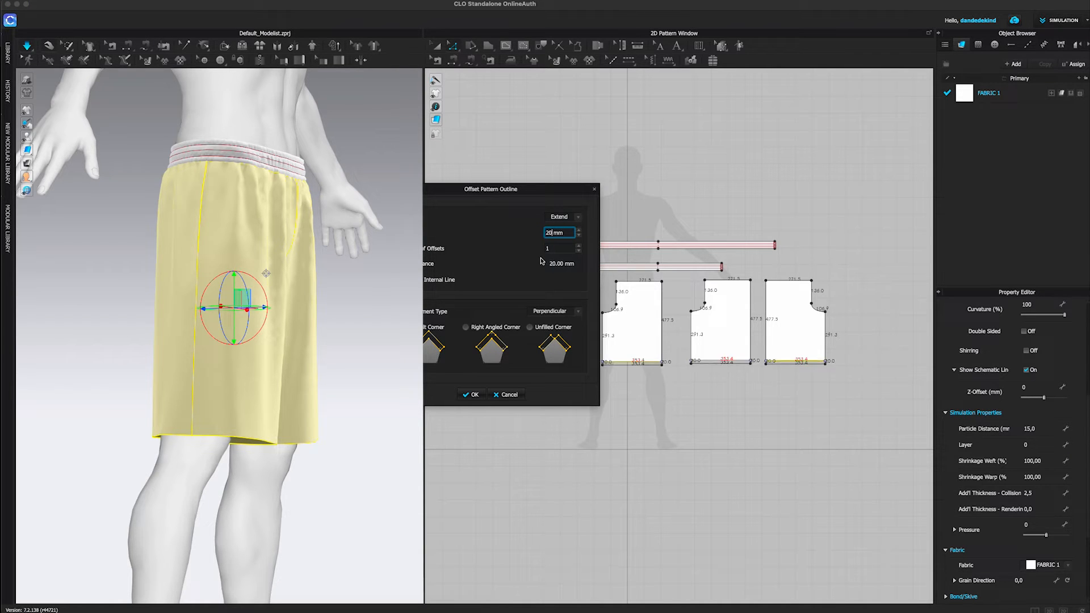
left_click(472, 396)
left_click(530, 393)
- Fold the hem allowance to the inside with Fold Arrangement on the first two leg panels in 3D
right_click_drag(378, 434, 334, 436)
scroll(337, 440, "up", 3)
scroll(638, 404, "up", 4)
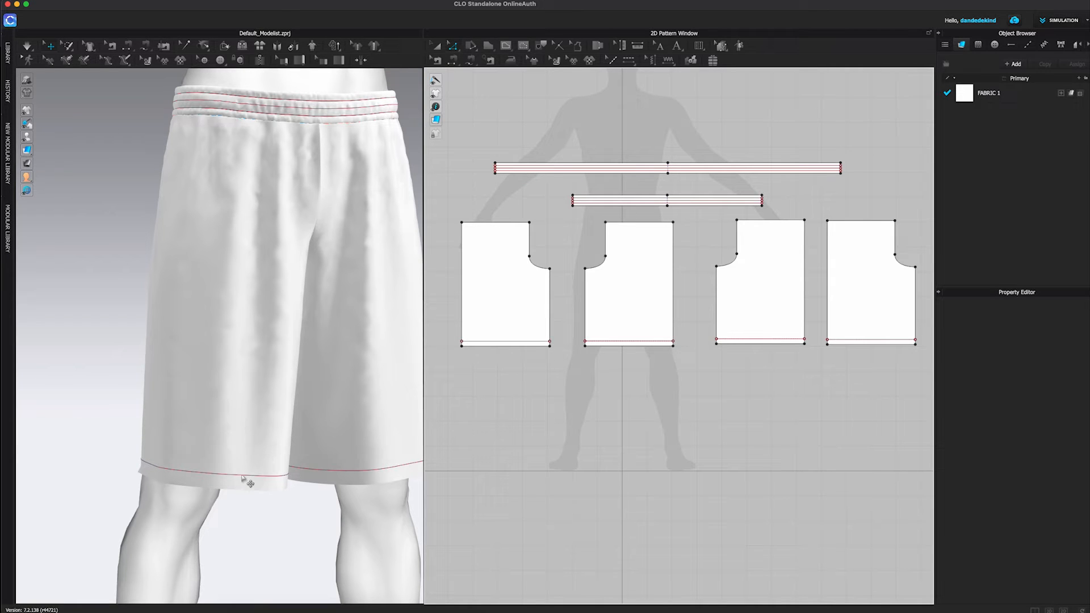
left_click(226, 47)
left_click(238, 476)
right_click_drag(237, 477, 305, 455)
left_click_drag(327, 476, 290, 436)
right_click_drag(190, 448, 268, 485)
left_click(287, 447)
left_click_drag(231, 478, 189, 405)
- Fold the hem allowance to the inside on the remaining two leg panels in 3D
right_click_drag(189, 404, 111, 399)
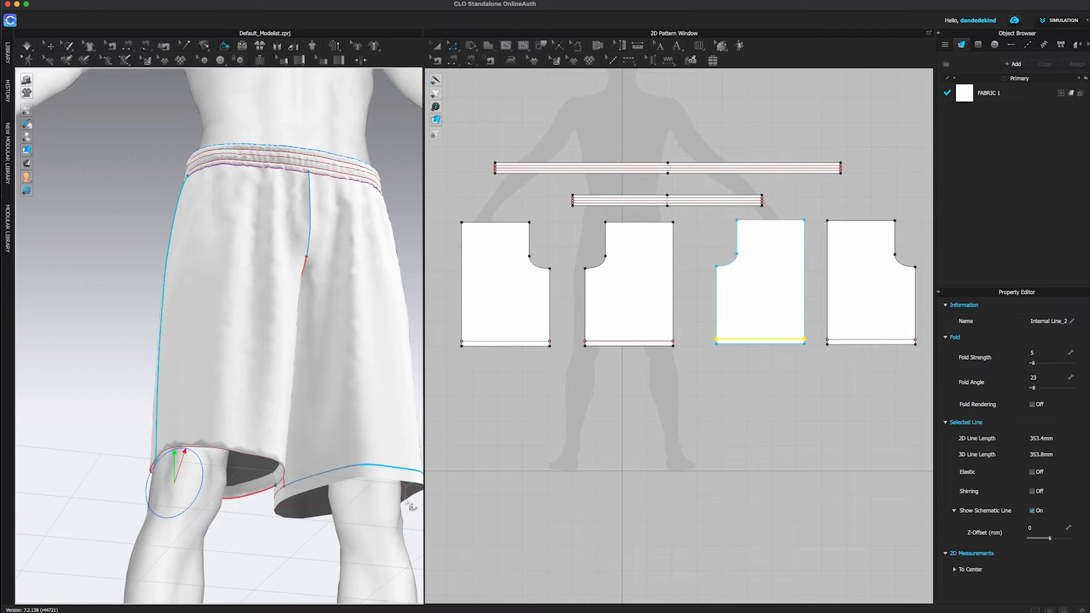
right_click_drag(412, 507, 378, 461)
left_click(311, 450)
right_click_drag(311, 449, 312, 474)
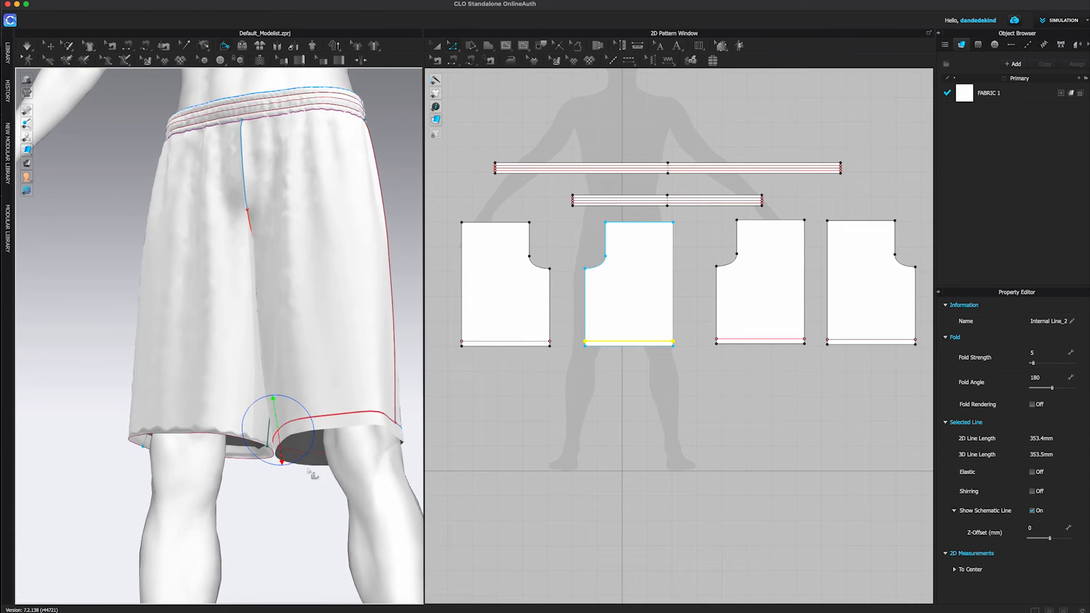
left_click_drag(328, 410, 284, 360)
right_click_drag(285, 360, 301, 416)
left_click(302, 415)
left_click_drag(324, 415, 265, 449)
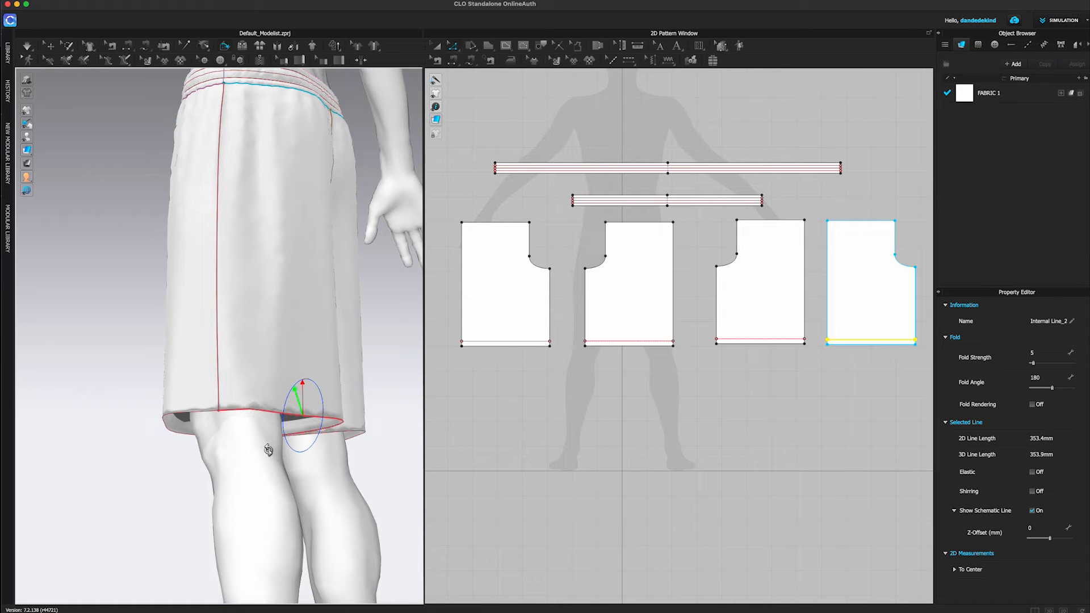
- Offset the hem fold lines of all four leg patterns as one internal line at a distance of 20 mm
left_click(512, 342)
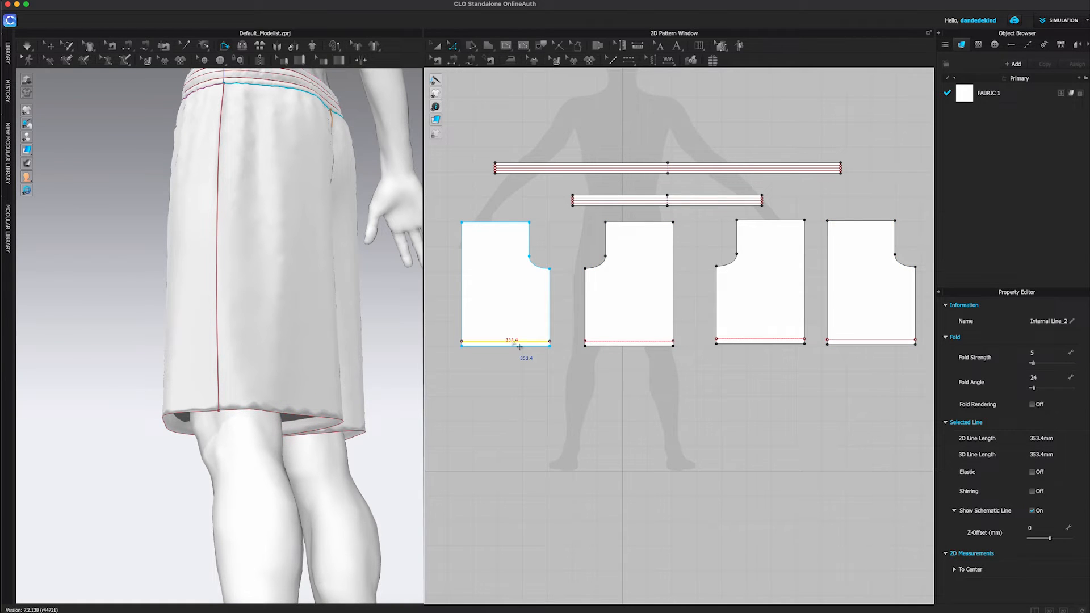
left_click(619, 341, "shift")
left_click(786, 341, "shift")
left_click(852, 341, "shift")
right_click(850, 342)
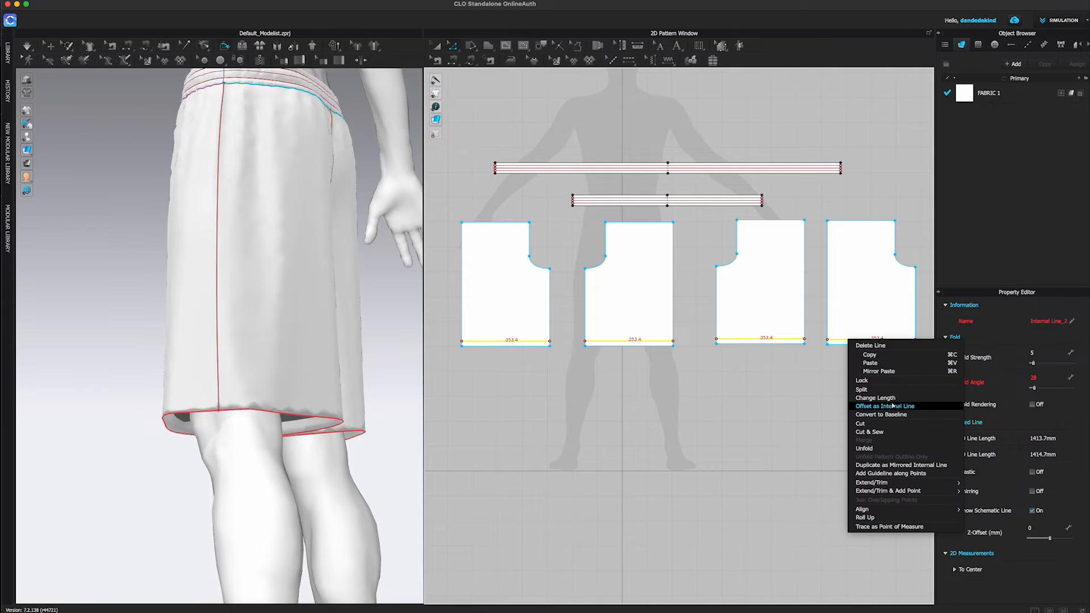
left_click(895, 406)
left_click(544, 255)
left_click(543, 255)
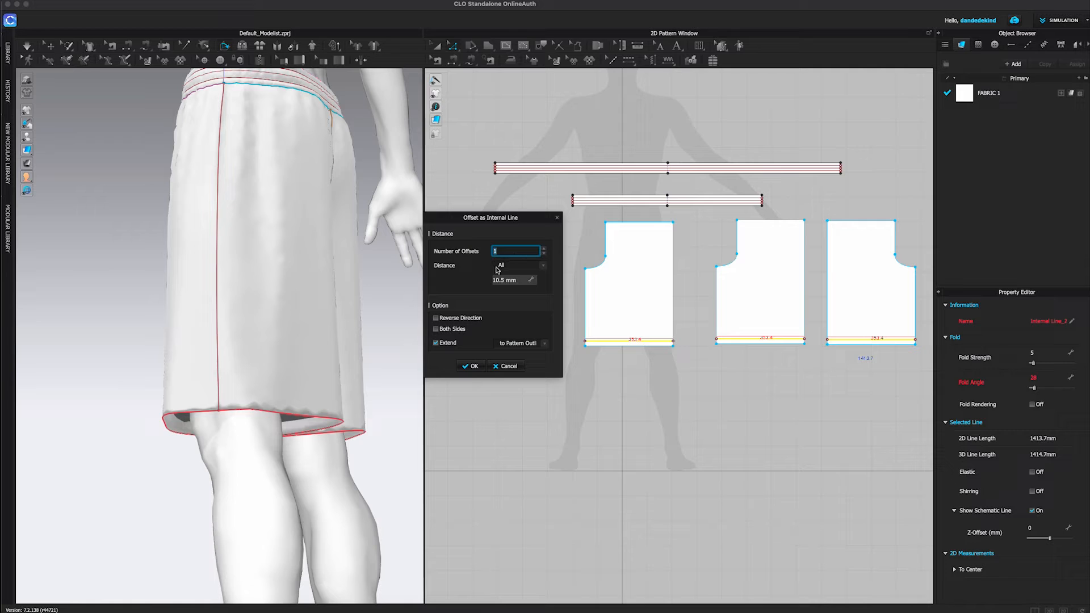
left_click(507, 280)
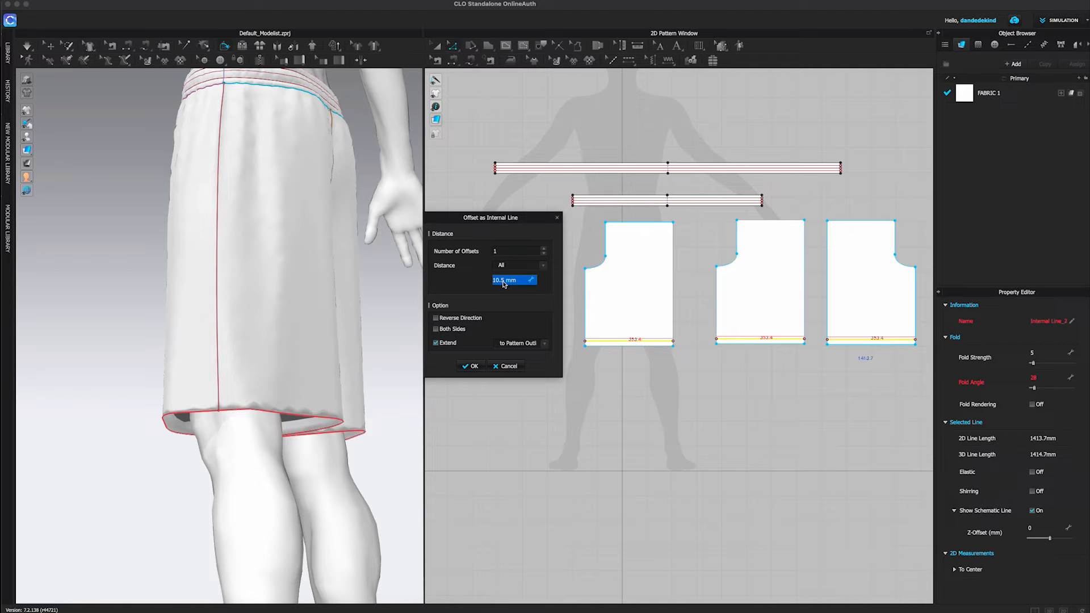
left_click(501, 285)
type("20")
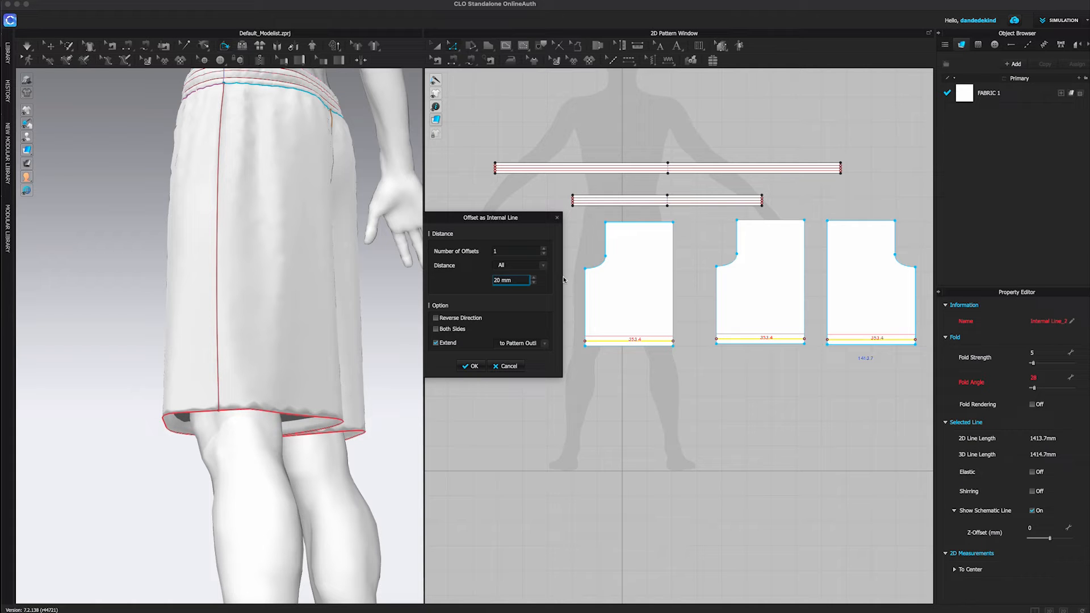
left_click(474, 370)
- Sew each leg pattern's bottom edge to the upper internal hem line on the same pattern
right_click_drag(392, 407, 284, 415)
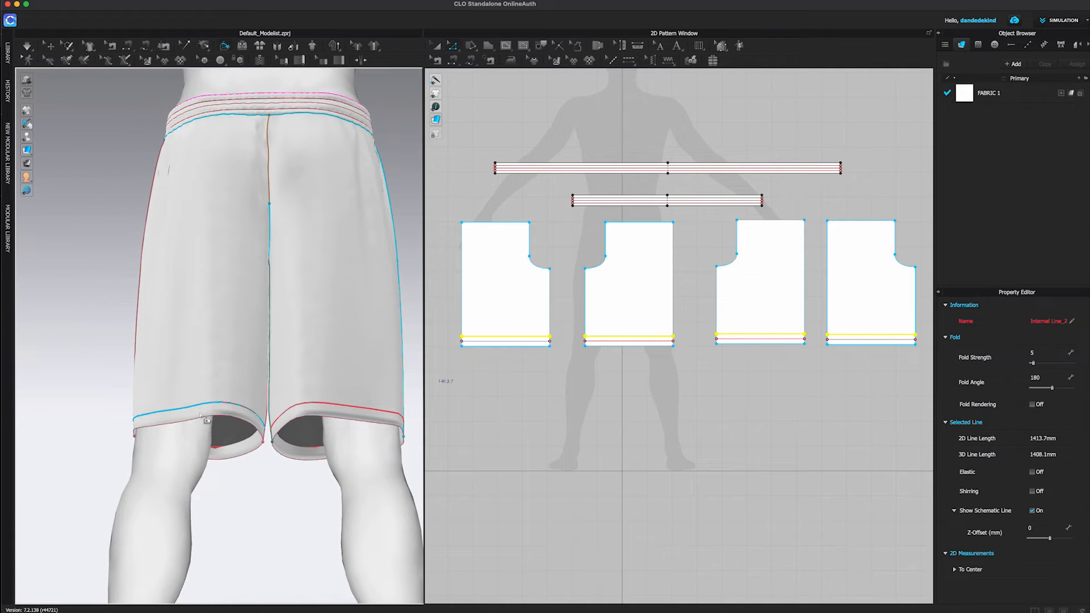
key("n")
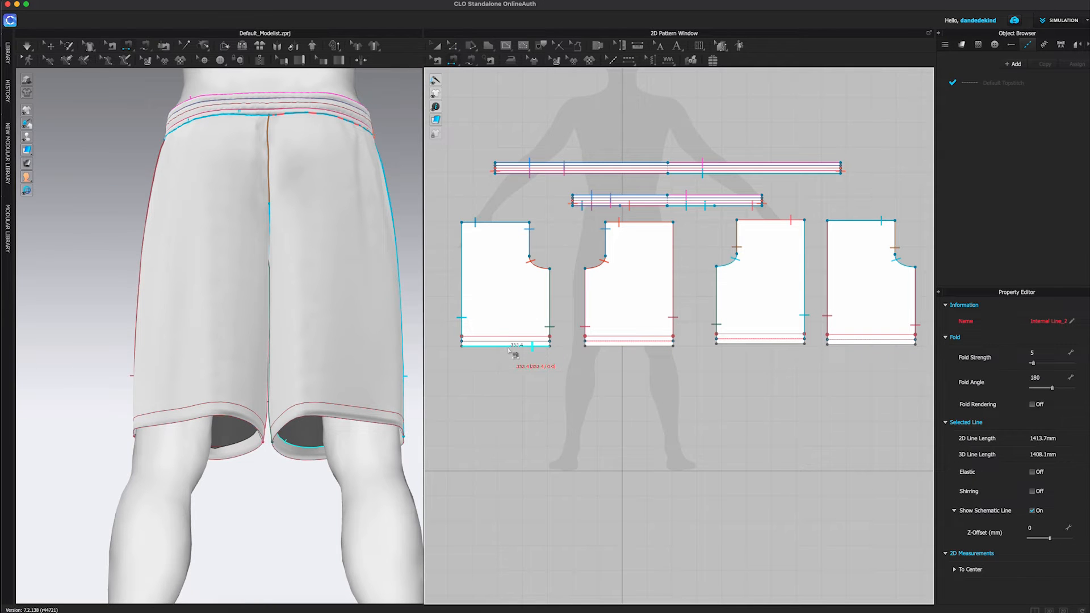
left_click(530, 346)
left_click(532, 338)
left_click(617, 348)
left_click(647, 339)
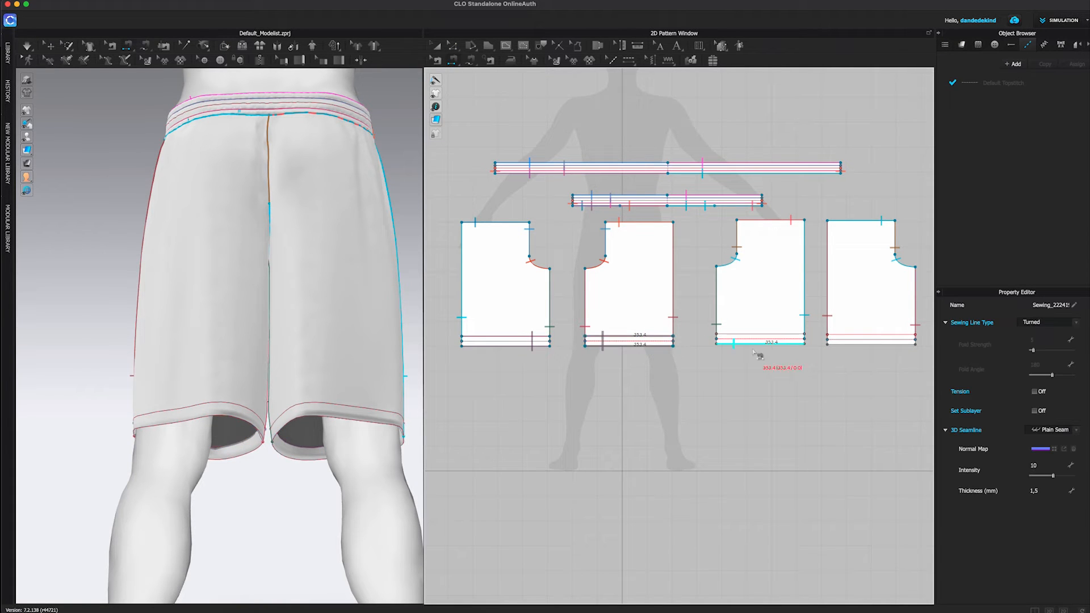
left_click(787, 344)
left_click(786, 335)
left_click(846, 344)
left_click(846, 334)
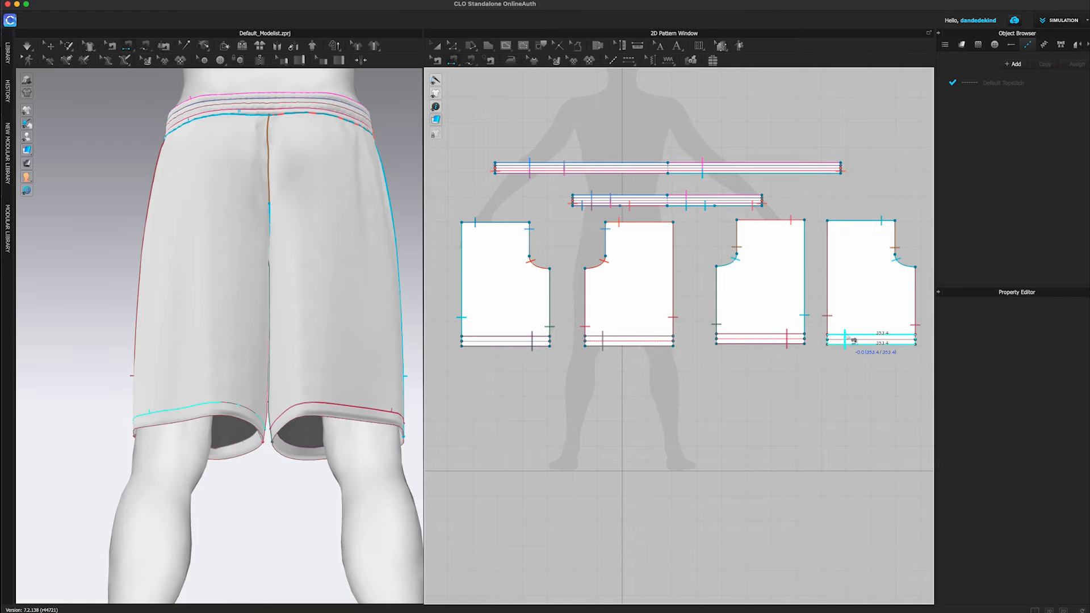
- Inspect the folded hems in 3D and simulate the shorts with the hem seams
scroll(280, 489, "up", 5)
scroll(278, 487, "down", 4)
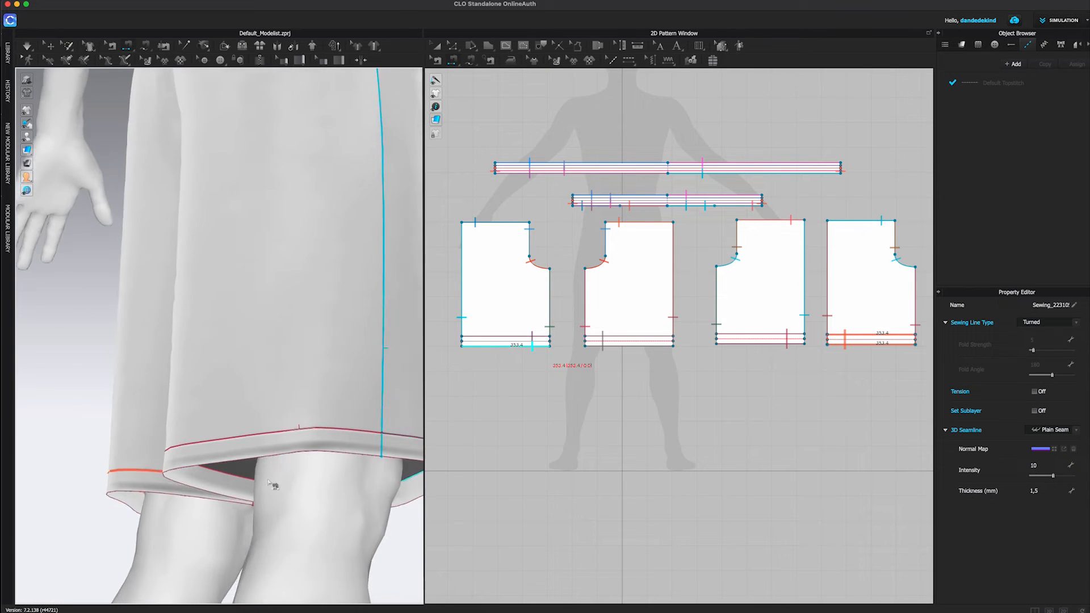
right_click_drag(318, 468, 267, 465)
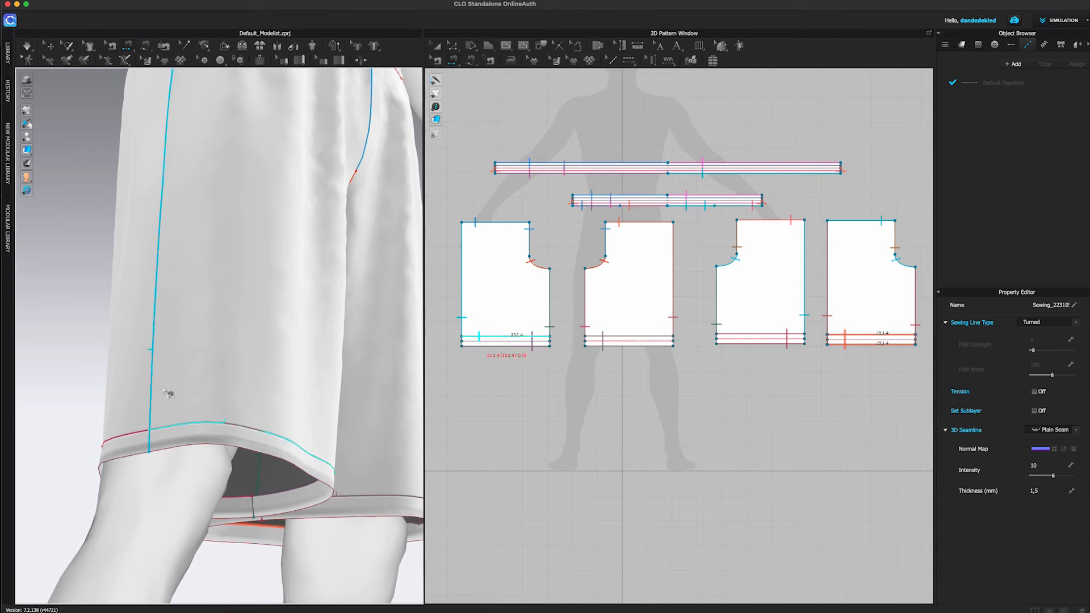
left_click(29, 48)
key("q")
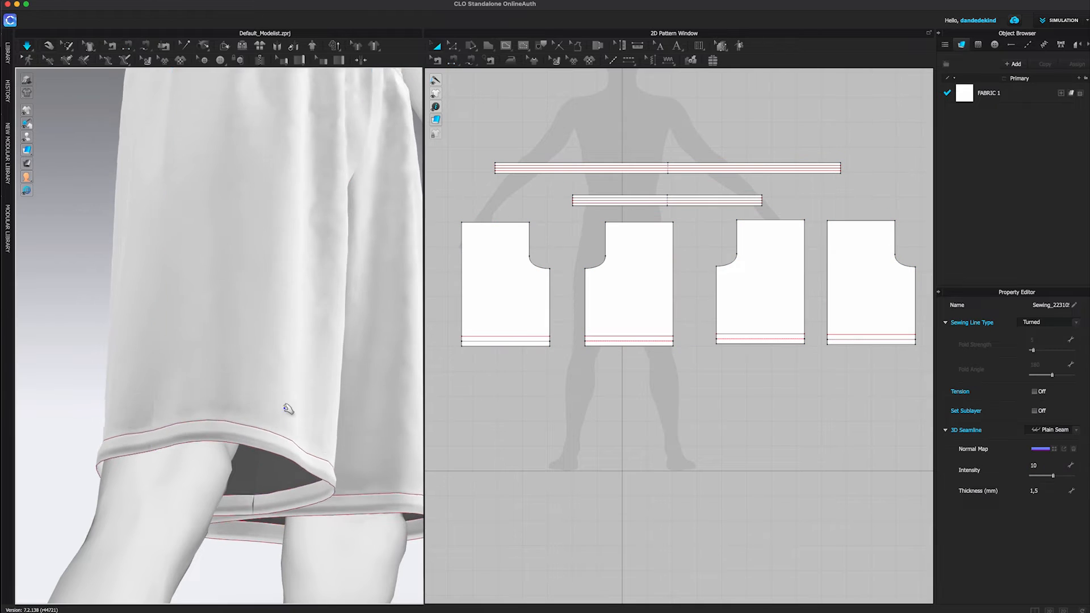
- Sew the open short ends of the folded hem allowance together between the front and back panels of the first leg
right_click_drag(343, 445, 348, 320)
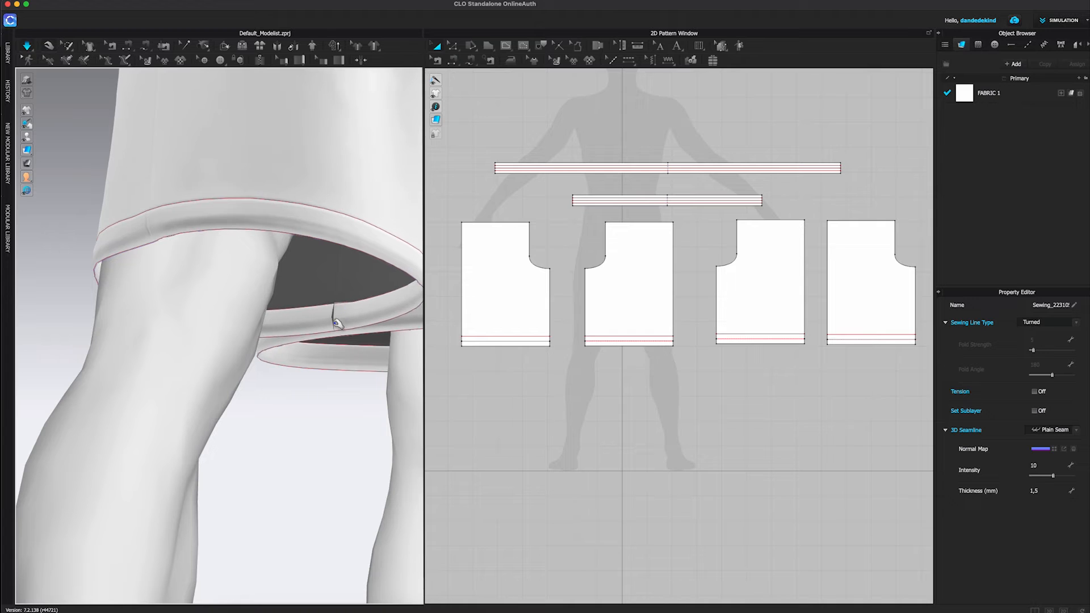
key("n")
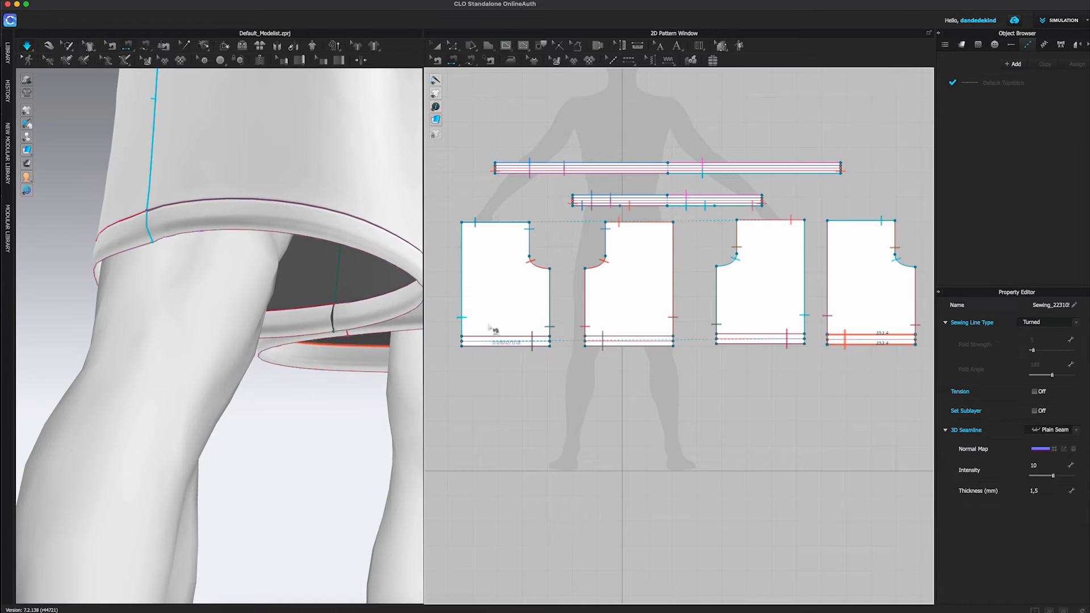
scroll(336, 323, "up", 2)
scroll(335, 325, "up", 1)
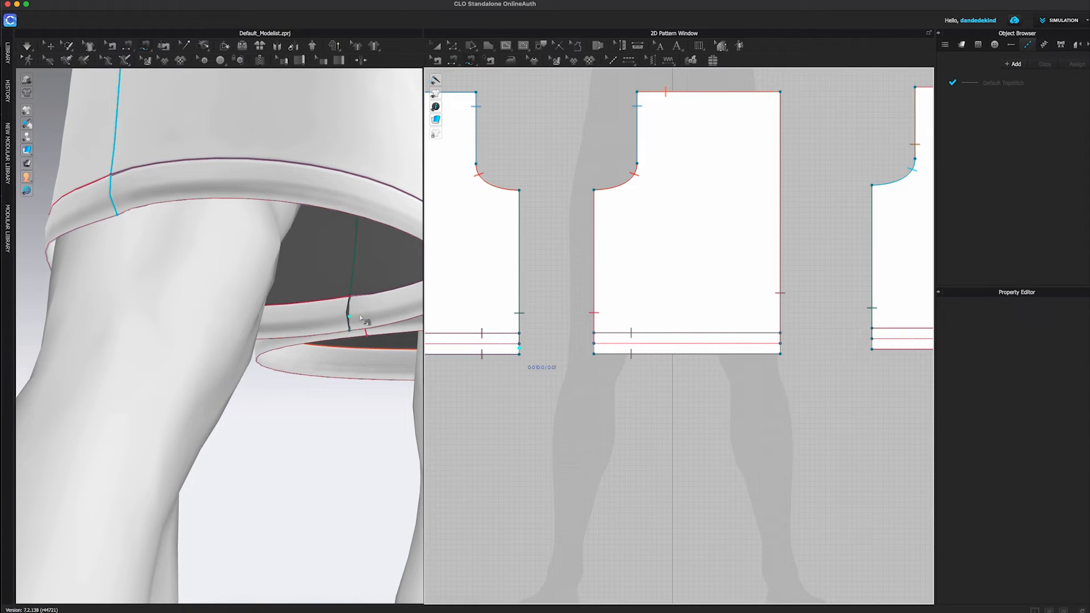
key("n")
left_click(357, 316)
left_click(345, 317)
- Sew the hem allowance's short ends together at the side seam and inseam of the second leg
right_click_drag(389, 321, 295, 324)
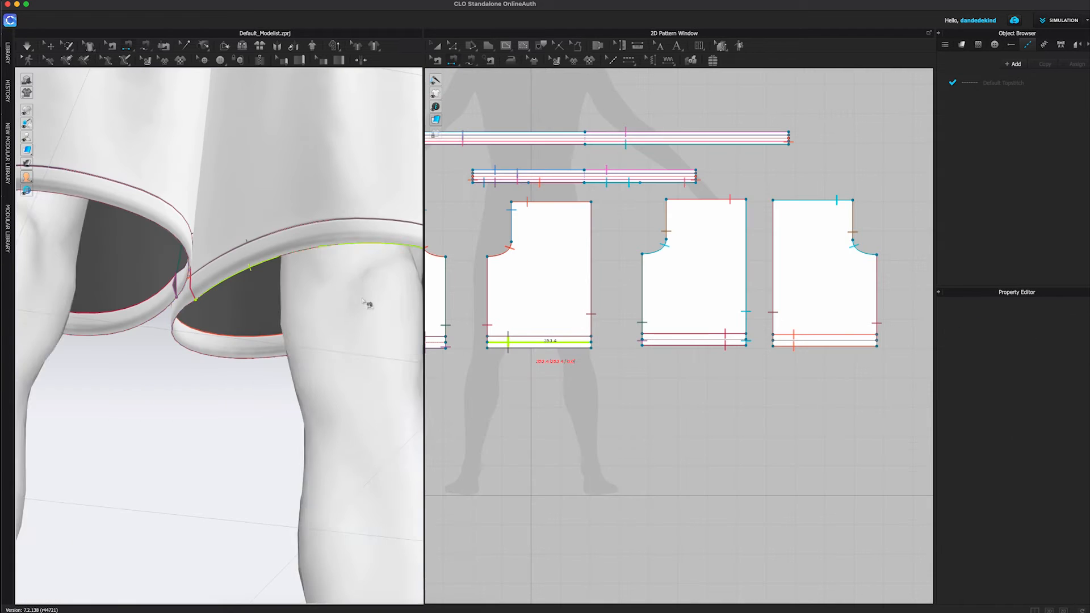
left_click(386, 274)
left_click(379, 278)
right_click_drag(377, 304, 199, 190)
left_click(187, 198)
left_click(189, 198)
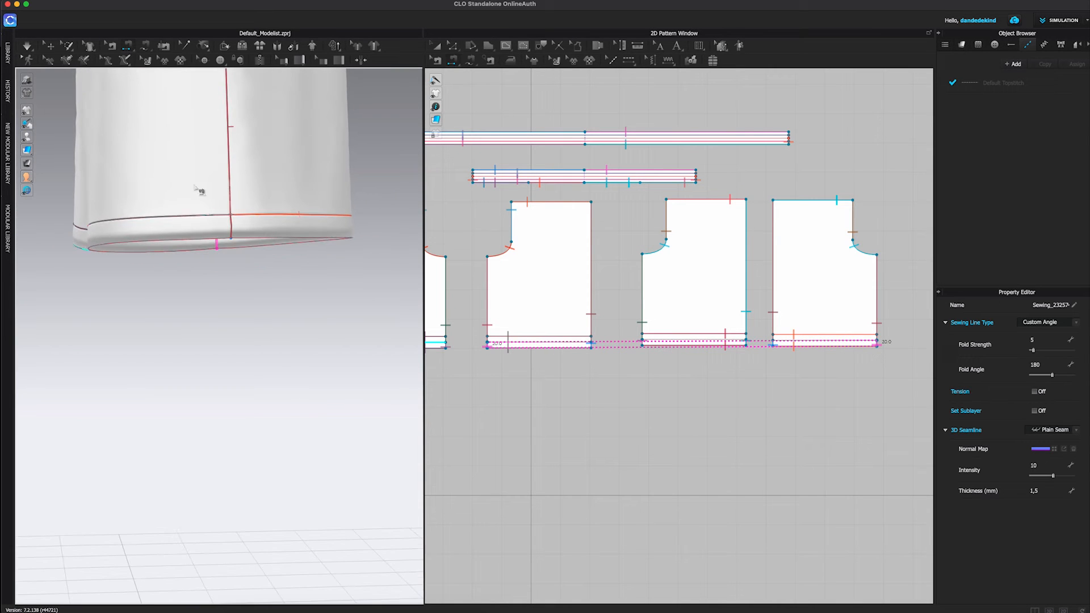
- Simulate the shorts with the joined hem ends and check both leg openings from below
right_click_drag(193, 244, 171, 218)
left_click(27, 47)
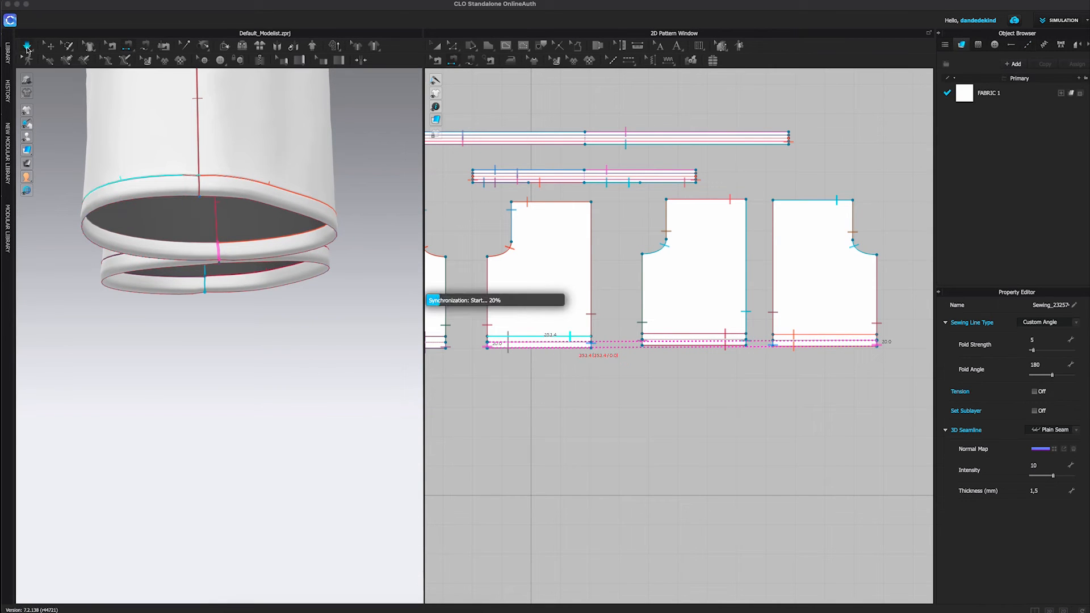
right_click_drag(218, 187, 196, 237)
scroll(187, 227, "up", 3)
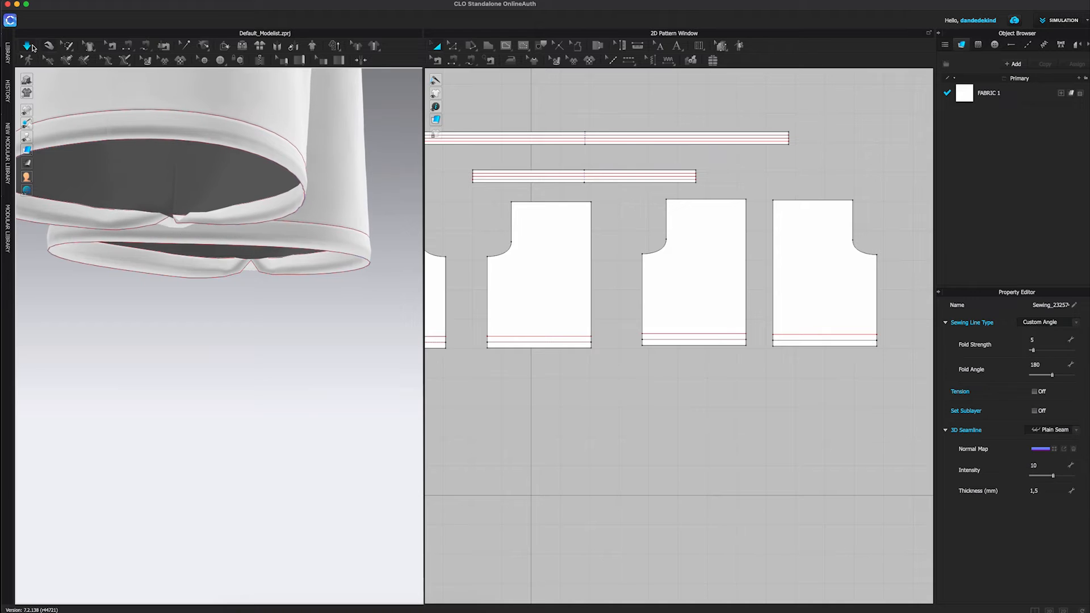
- Reverse the twisted sewing that joins the hem allowance ends at the second leg's side seam
left_click(127, 46)
right_click_drag(127, 165, 166, 224)
scroll(165, 225, "up", 2)
middle_click_drag(166, 224, 261, 288)
scroll(275, 306, "up", 2)
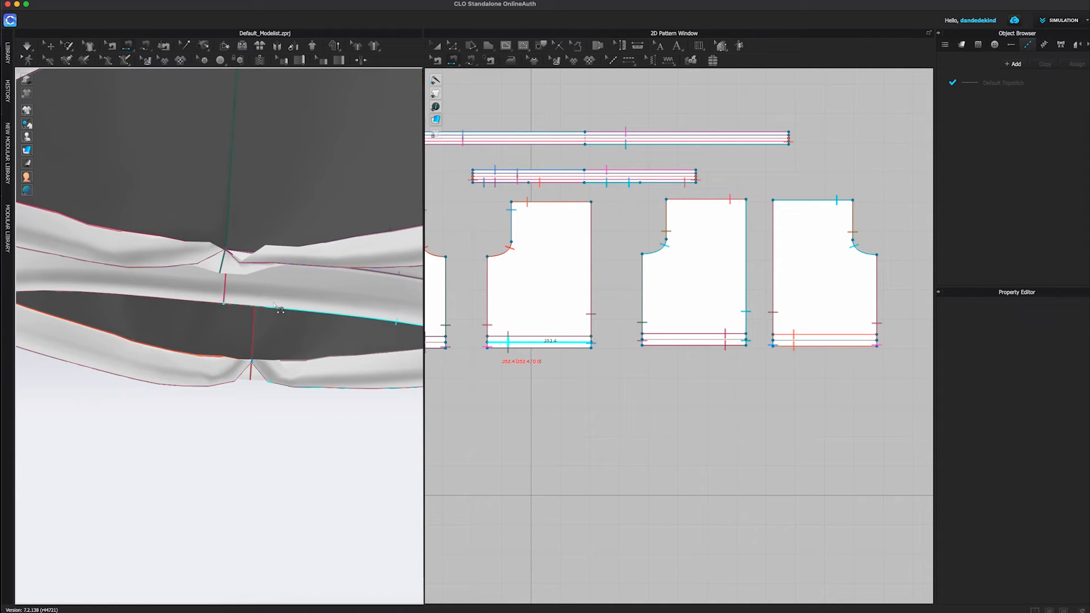
key("b")
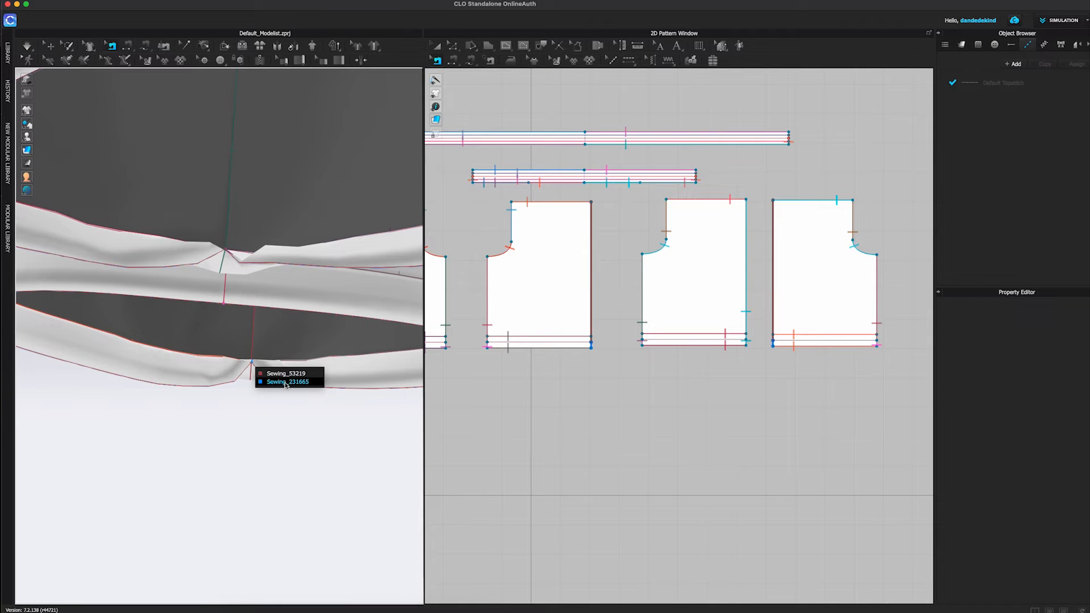
left_click(251, 362)
right_click(252, 362)
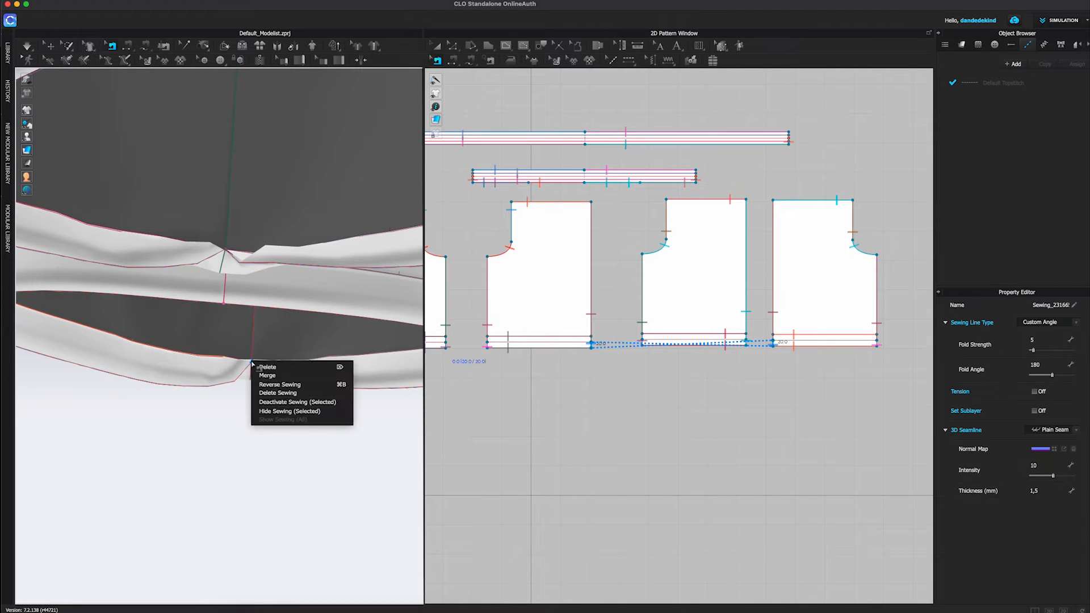
left_click(290, 385)
- Reverse the twisted hem-end sewing at the first leg's inseam and simulate the shorts again
right_click_drag(232, 265, 214, 295)
right_click(222, 156)
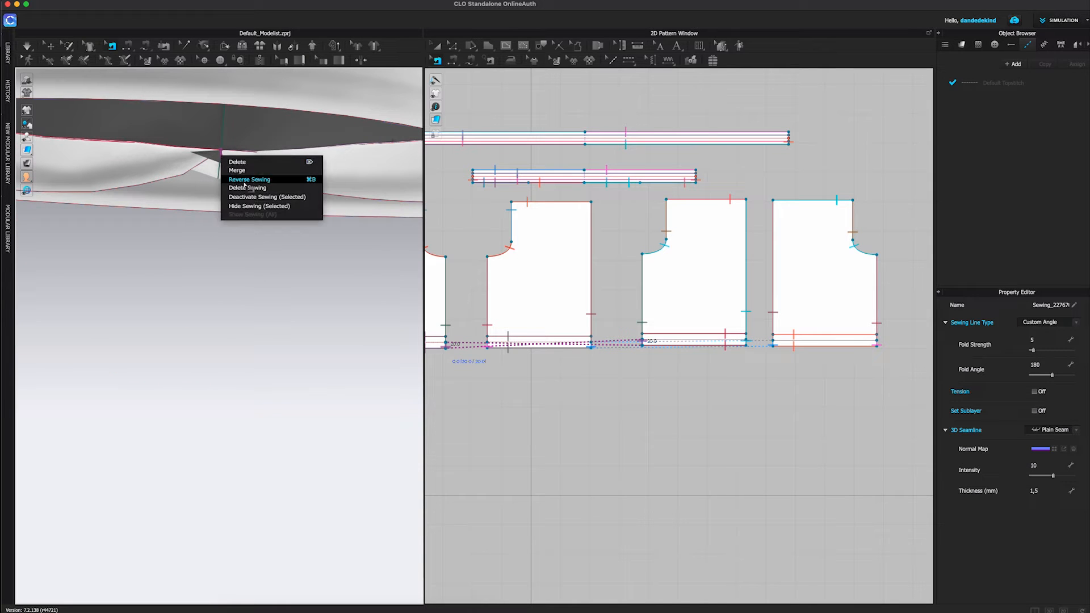
left_click(258, 180)
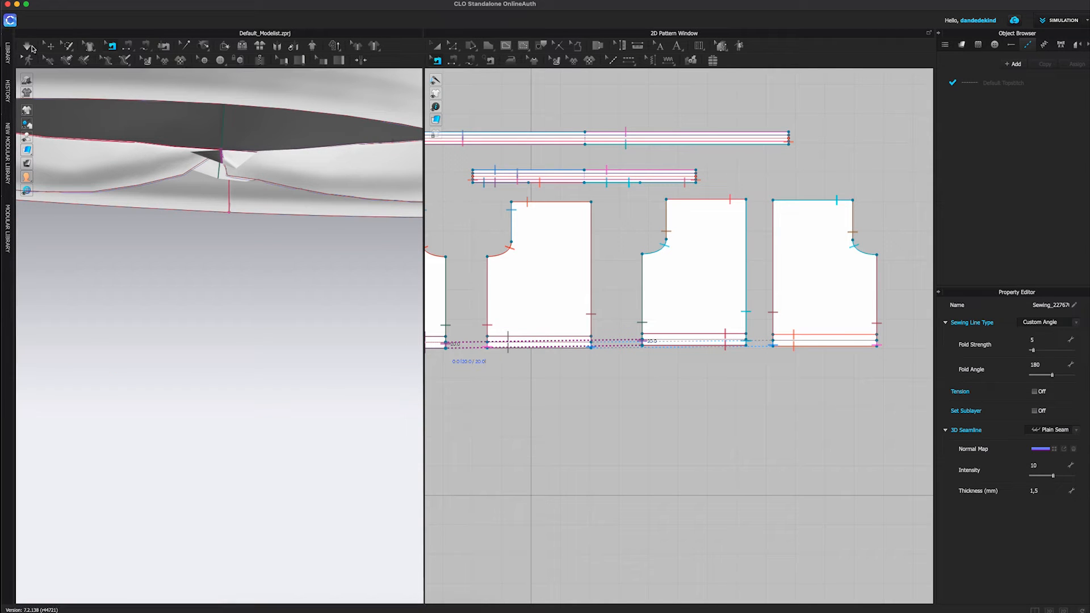
left_click(30, 47)
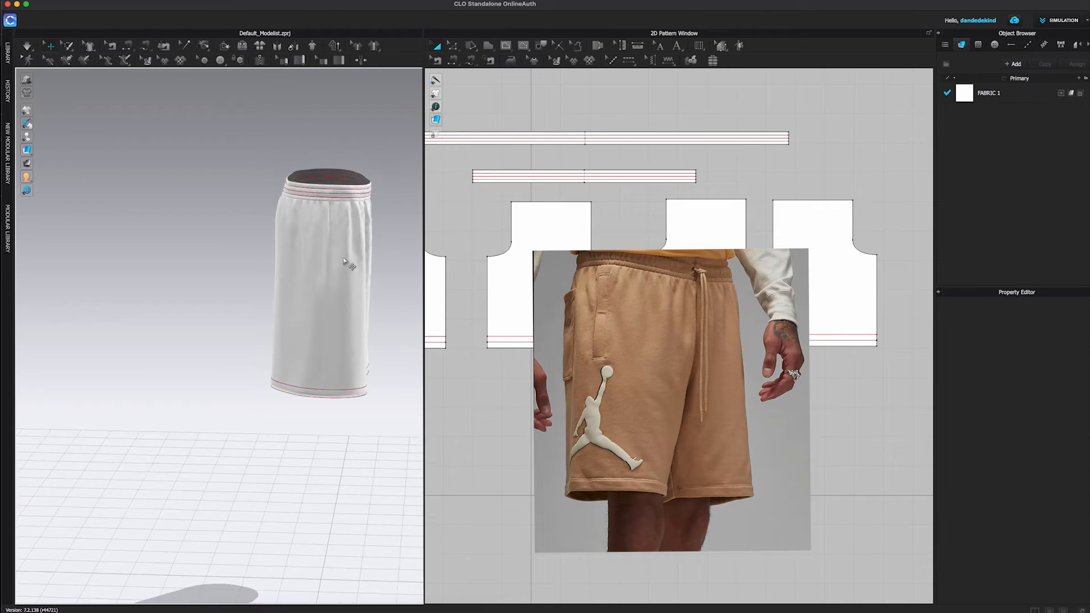
- Examine the shorts' front and side for the pocket position shown in the reference photo, and show the avatar again
scroll(358, 246, "up", 4)
middle_click_drag(360, 241, 324, 311)
right_click_drag(323, 311, 282, 309)
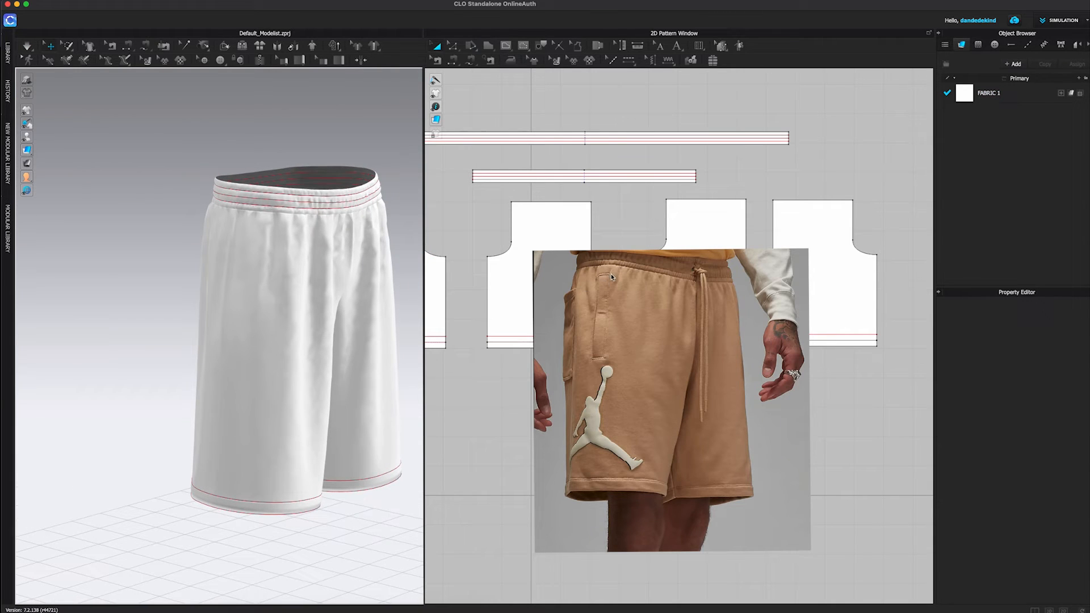
middle_click_drag(482, 247, 622, 248)
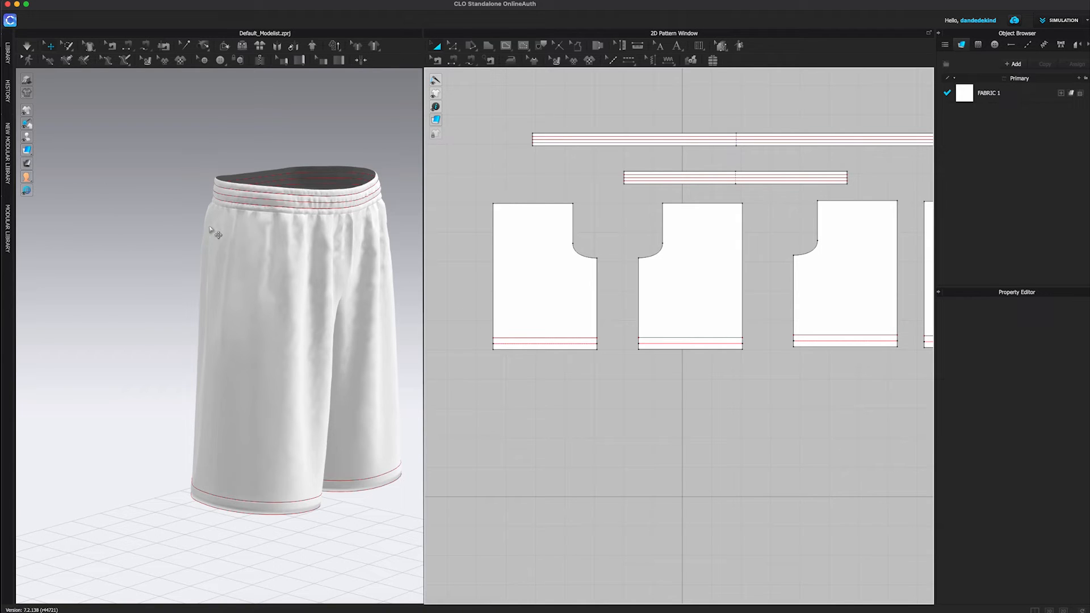
scroll(569, 252, "up", 2)
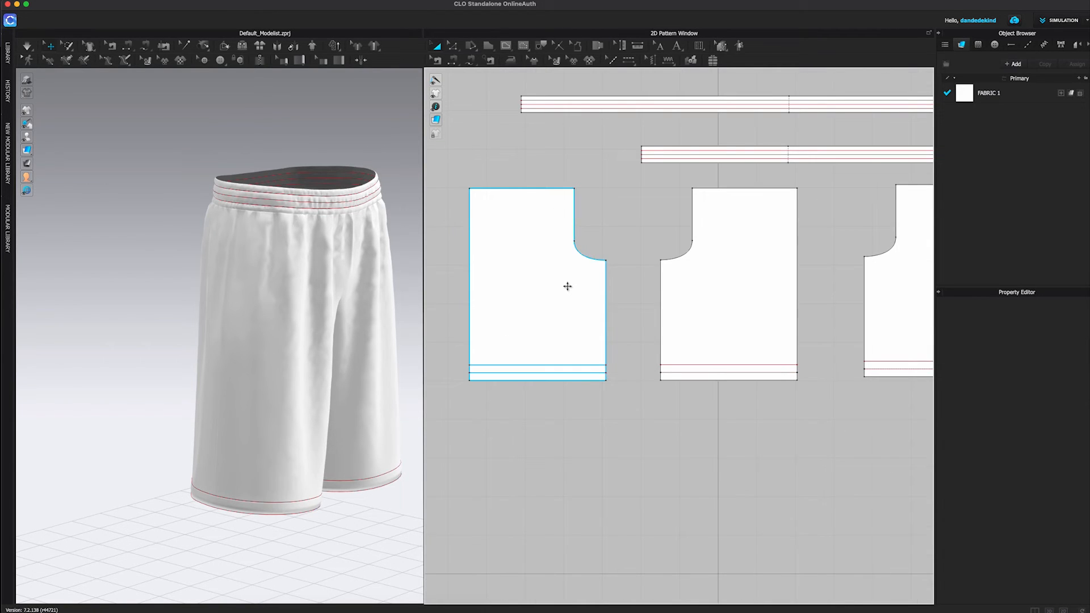
key("2")
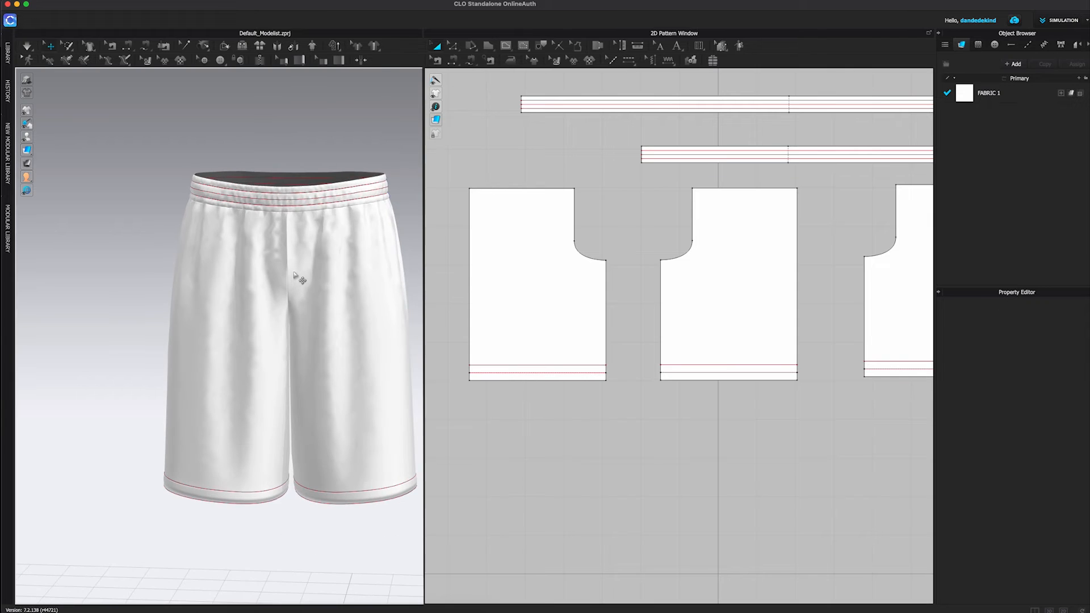
key("shift+a")
scroll(304, 277, "down", 6)
right_click_drag(272, 317, 334, 271)
scroll(324, 306, "up", 3)
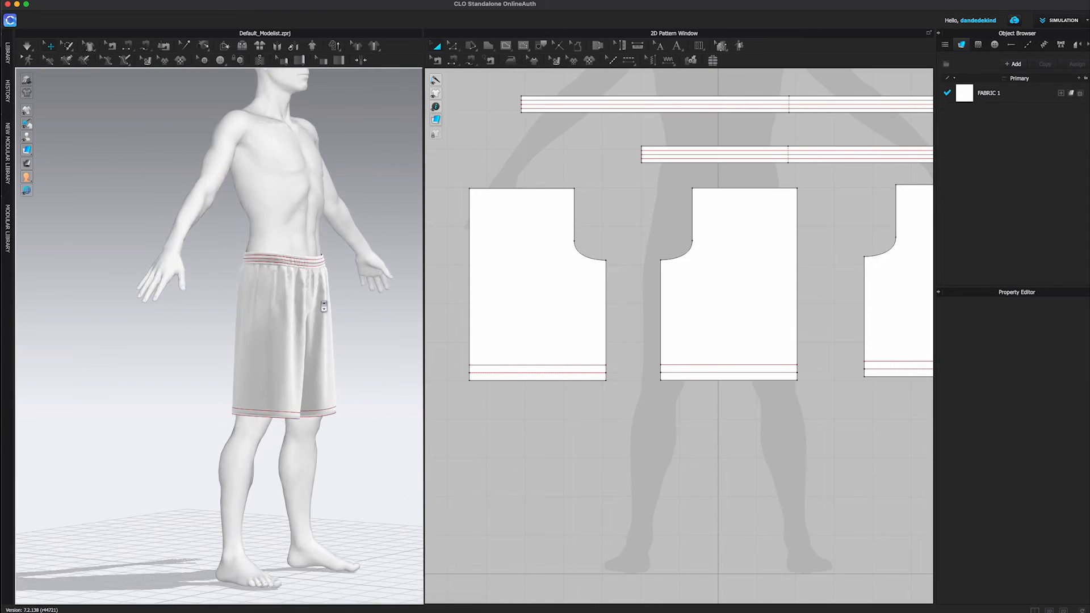
scroll(324, 306, "up", 3)
- Draw a narrow vertical internal rectangle, about 17 by 151 mm, near the upper side edge of the first front panel
left_click(499, 229)
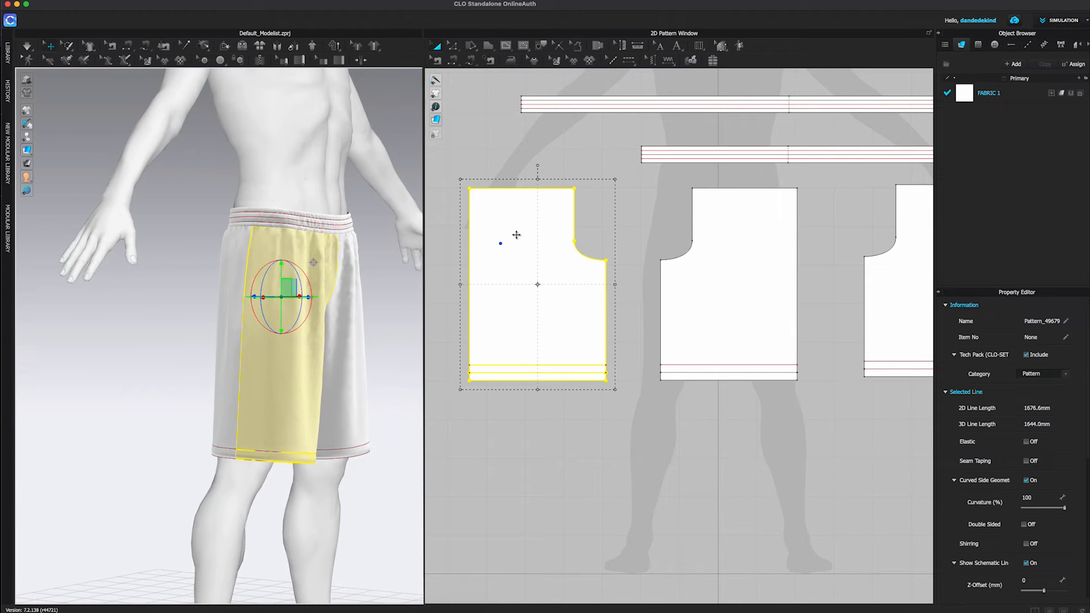
left_click(506, 50)
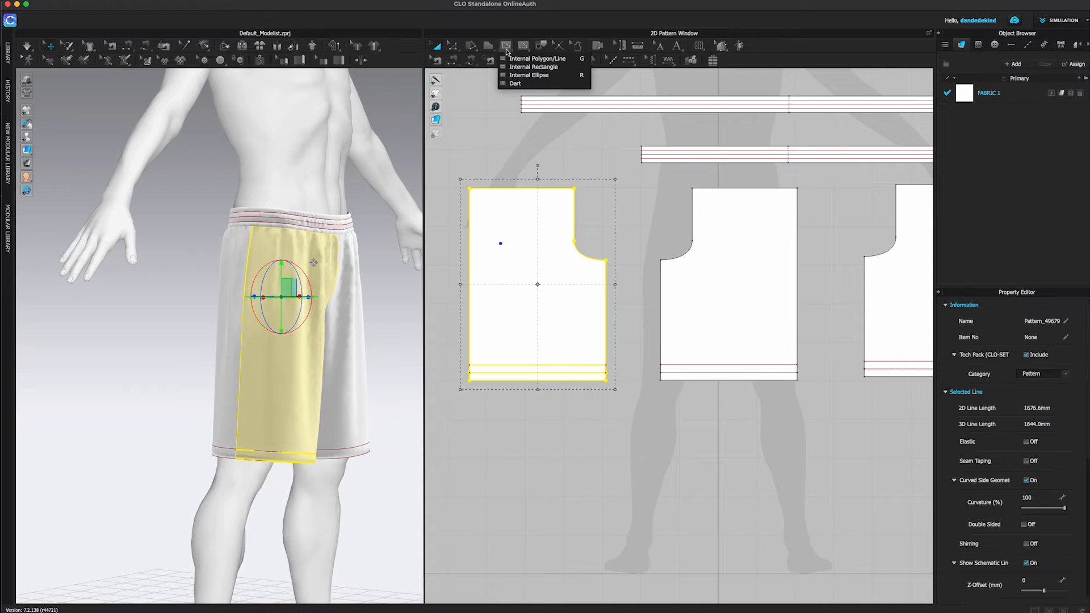
left_click(530, 67)
scroll(487, 202, "up", 3)
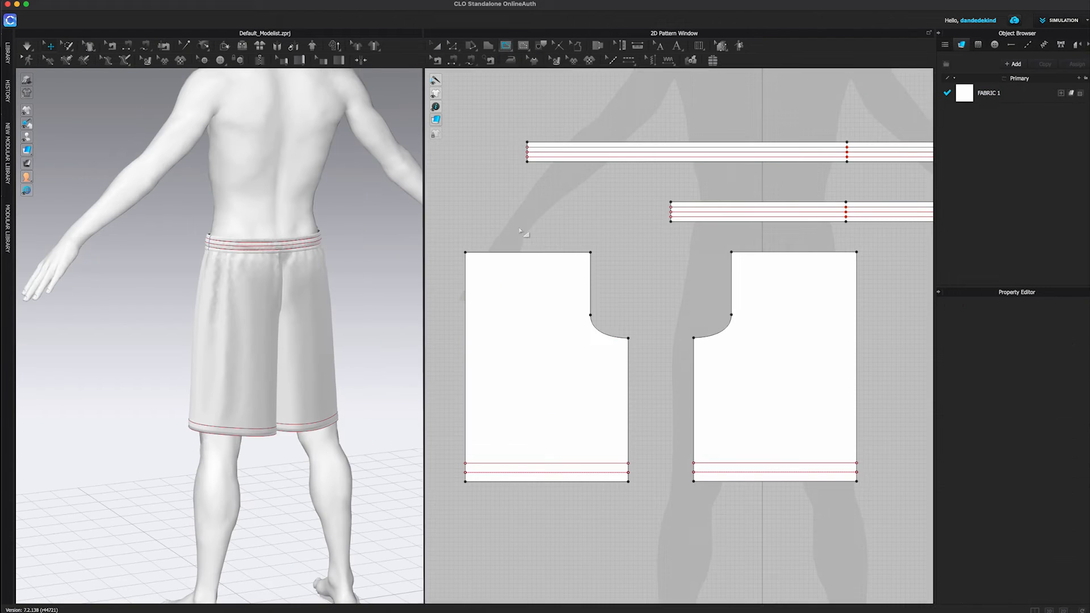
left_click_drag(484, 275, 492, 344)
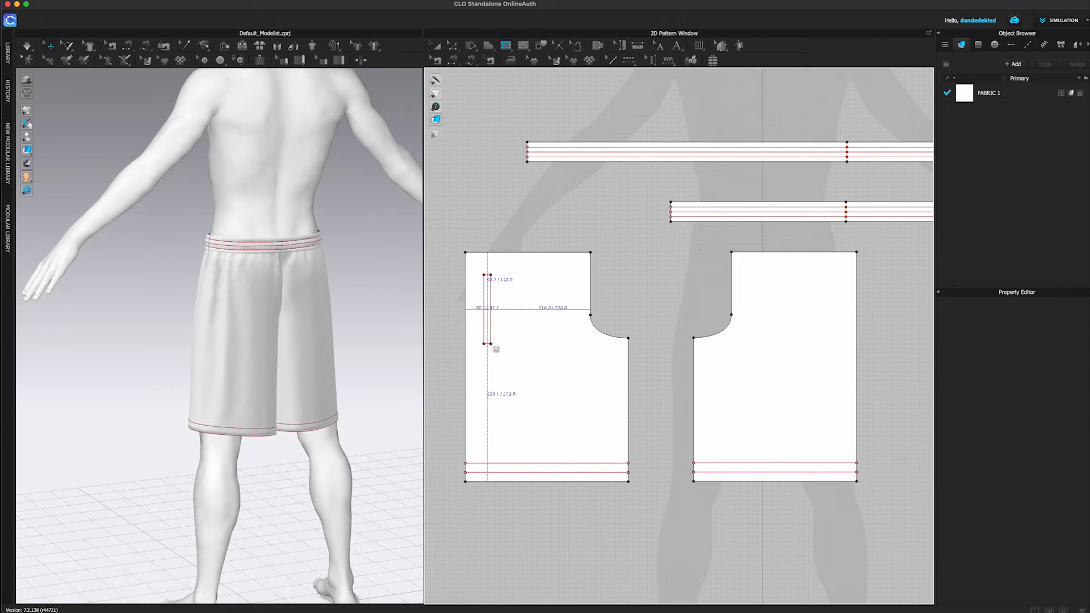
- Move the internal pocket rectangle up by 12 mm on the front panel
right_click_drag(219, 304, 440, 310)
key("z")
left_click_drag(496, 353, 496, 313)
right_click(495, 313)
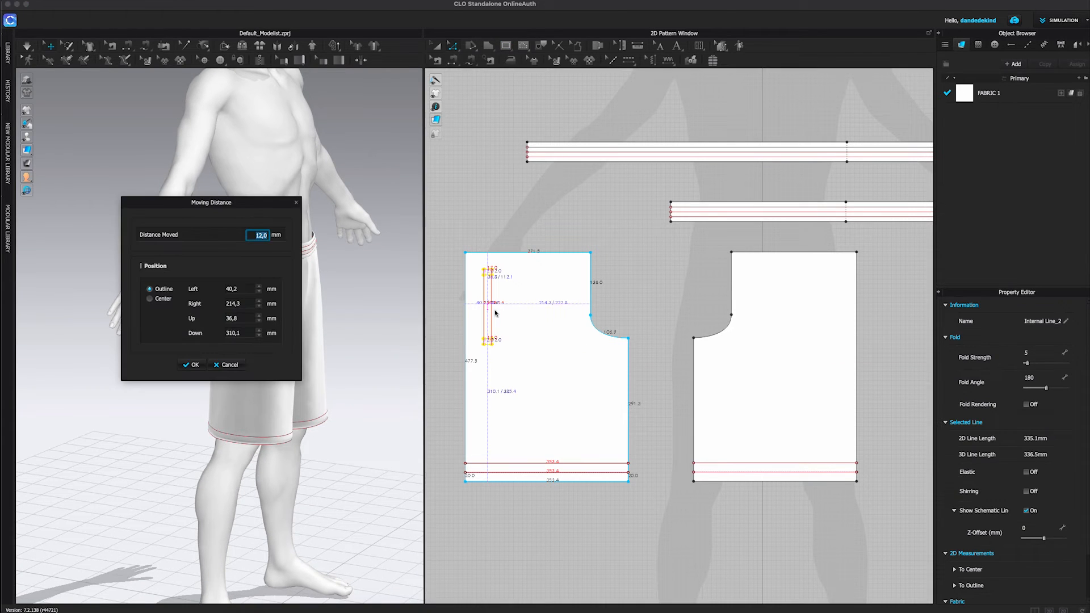
left_click(194, 365)
- Copy the pocket rectangle and mirror-paste it near the side edge of the other front panel, adjusting its position
left_click(437, 46)
key("ctrl+c")
key("ctrl+r")
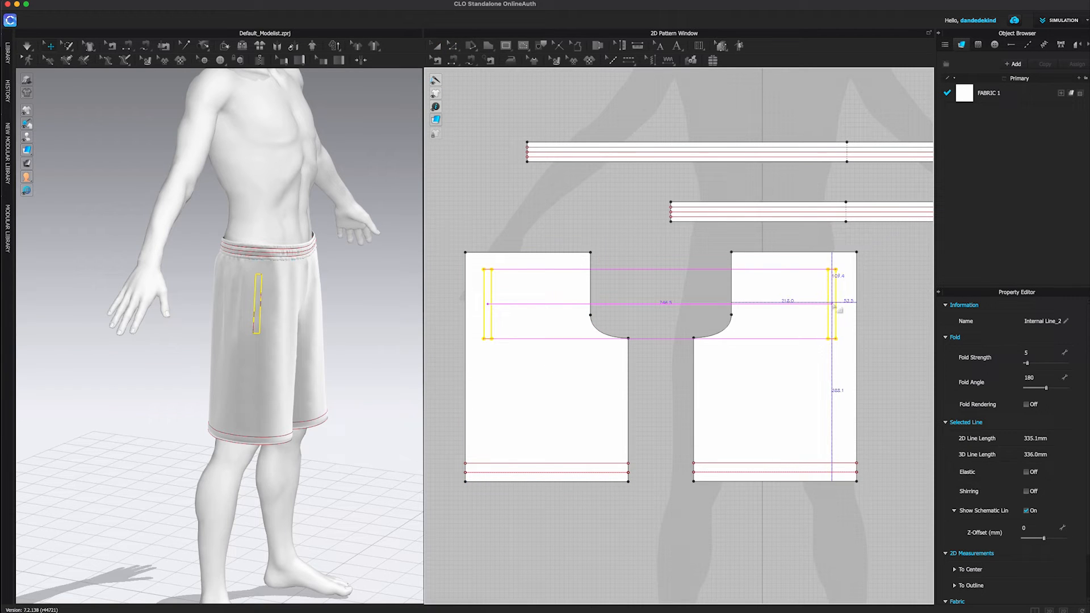
left_click(834, 305)
right_click_drag(268, 304, 213, 302)
left_click_drag(835, 285, 829, 285)
left_click(875, 278)
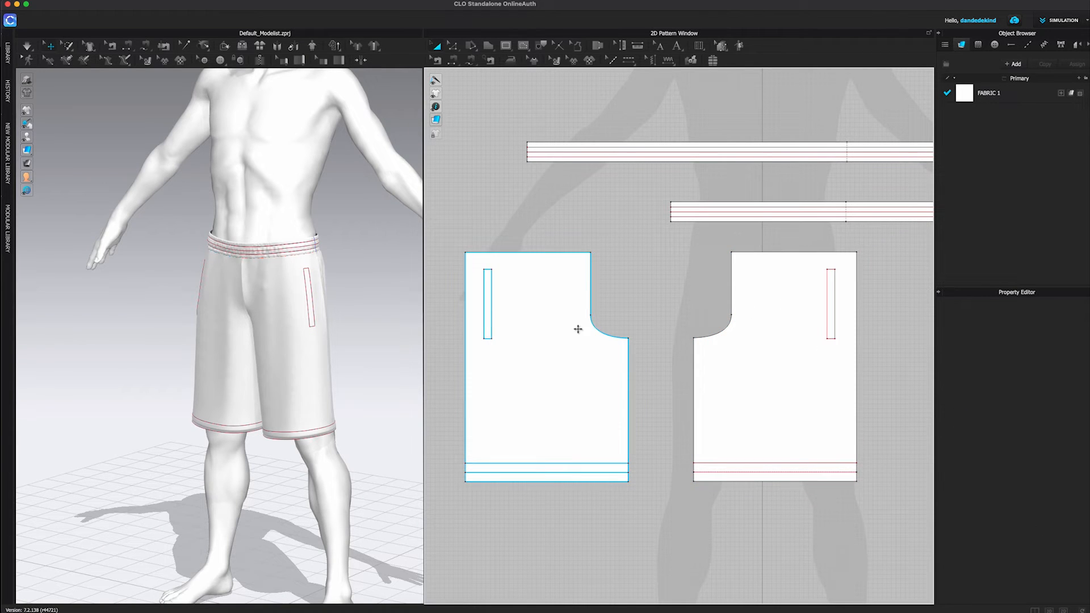
left_click(837, 298)
left_click(875, 298)
- Clone both internal pocket rectangles as separate patterns and place each clone beside the outer edge of its front panel
left_click(491, 308)
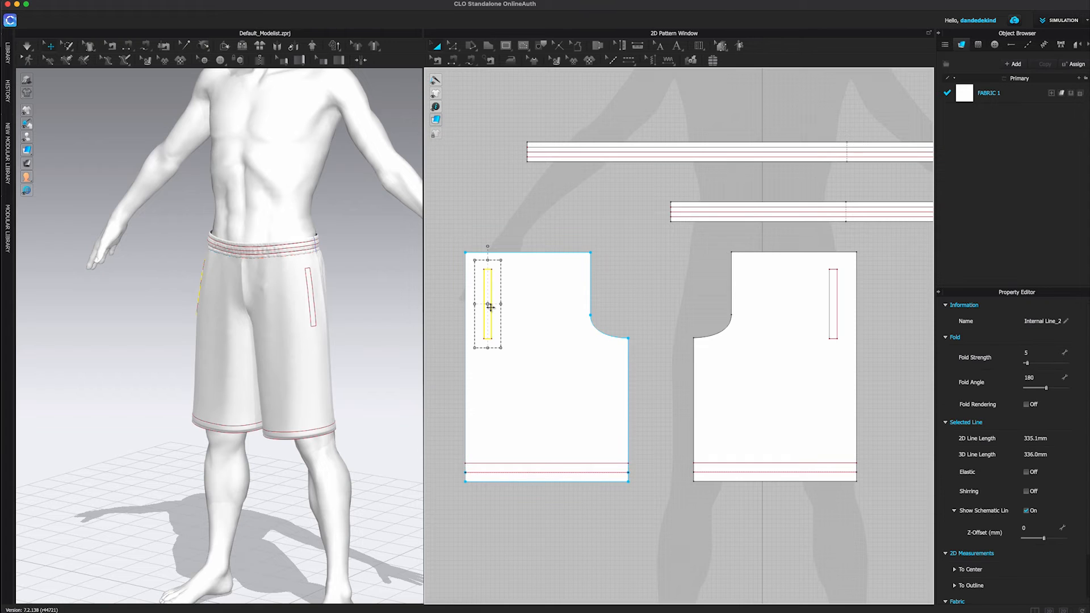
left_click(836, 307, "shift")
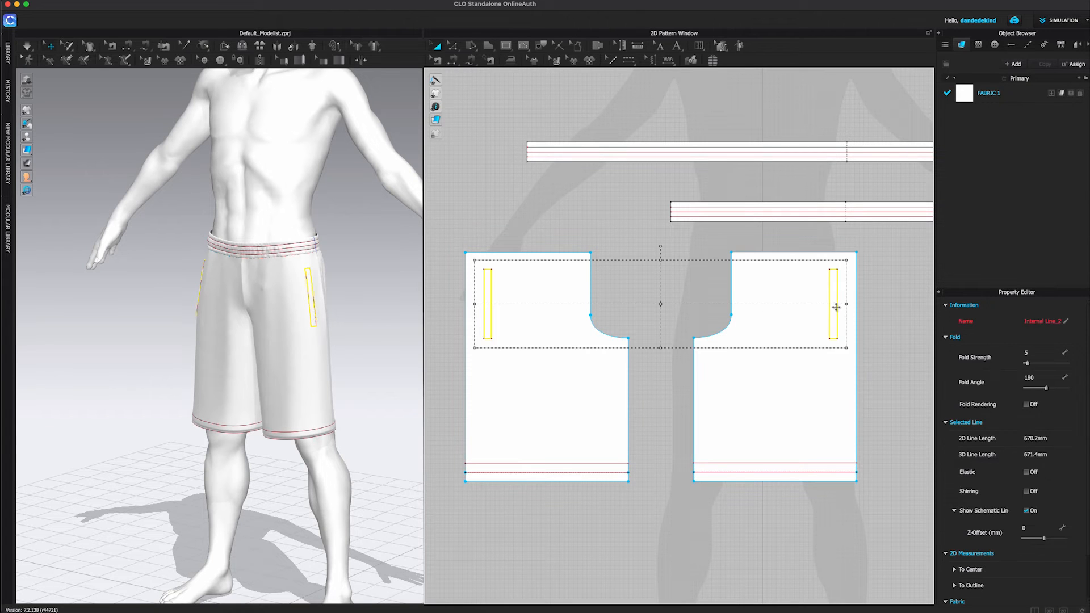
right_click(835, 307)
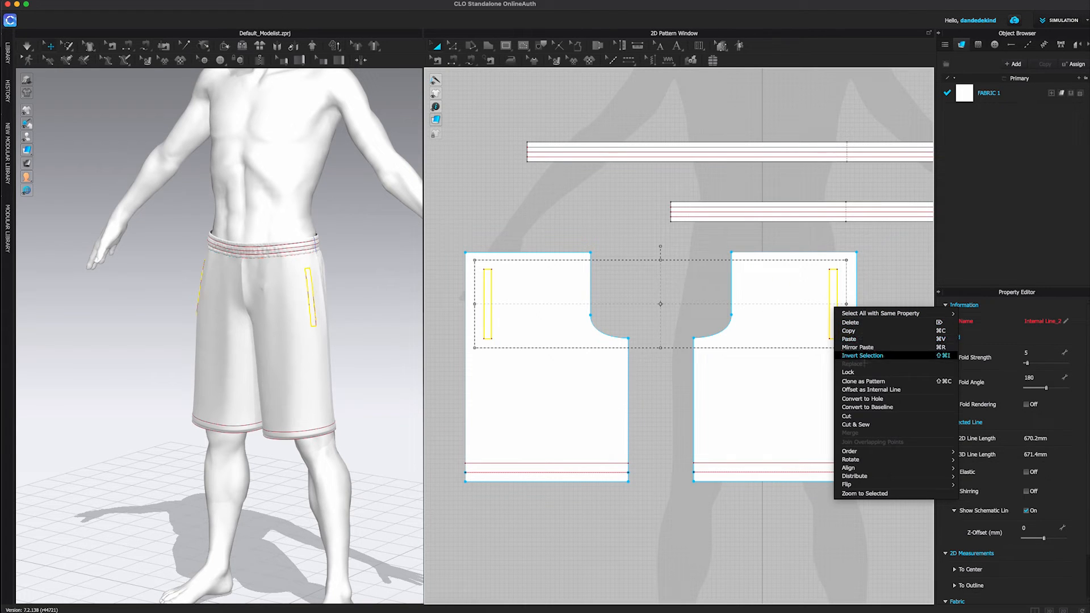
left_click(863, 381)
left_click(658, 529)
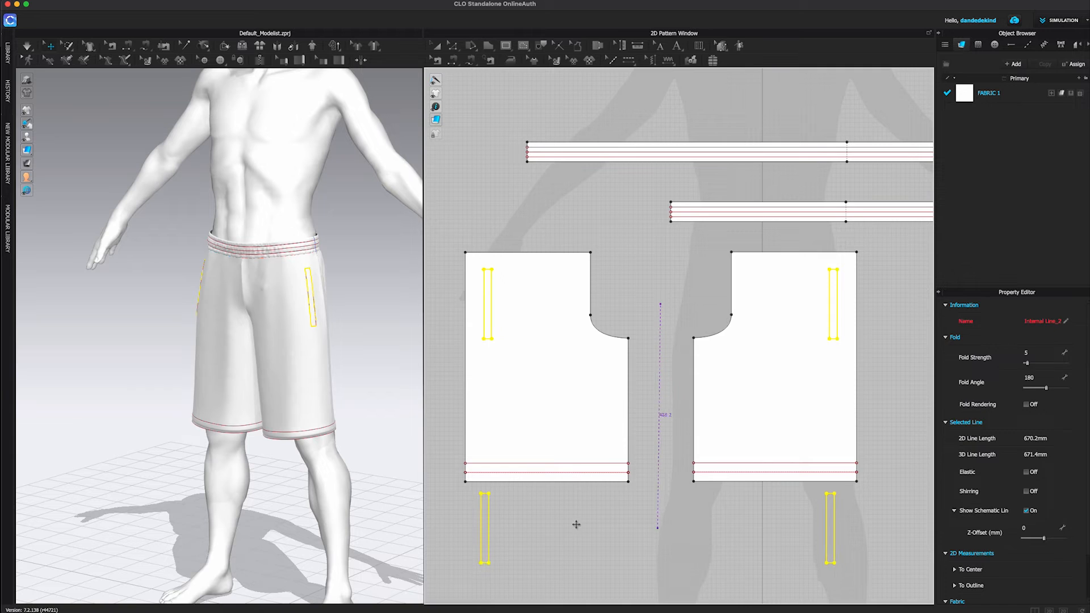
mouse_move(484, 511)
left_mouse_down()
mouse_move(455, 290)
mouse_move(477, 291)
left_mouse_up()
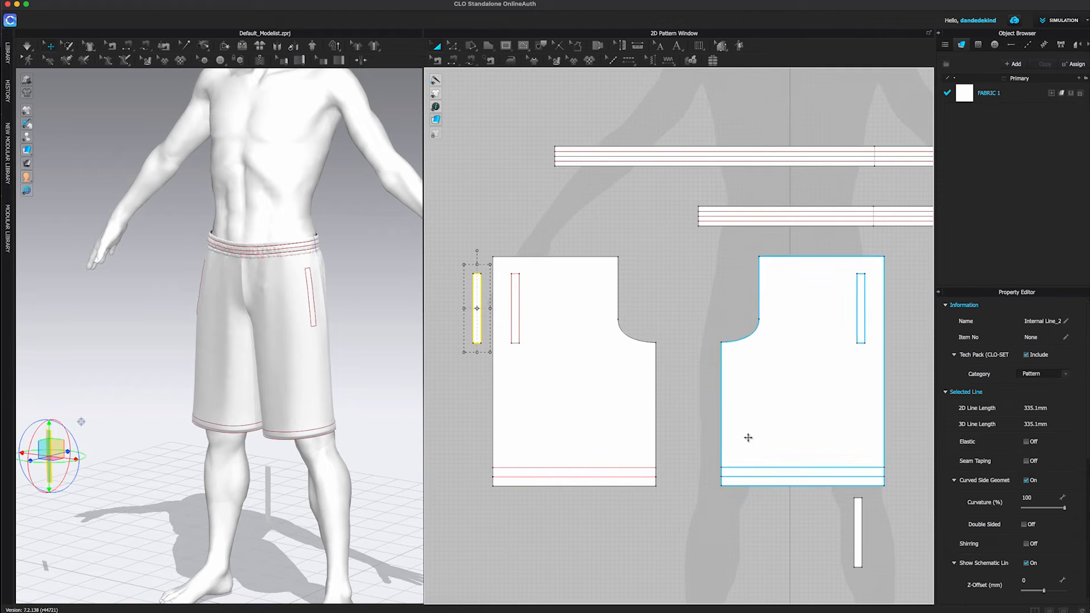
mouse_move(856, 512)
left_mouse_down()
mouse_move(898, 332)
mouse_move(891, 288)
left_mouse_up()
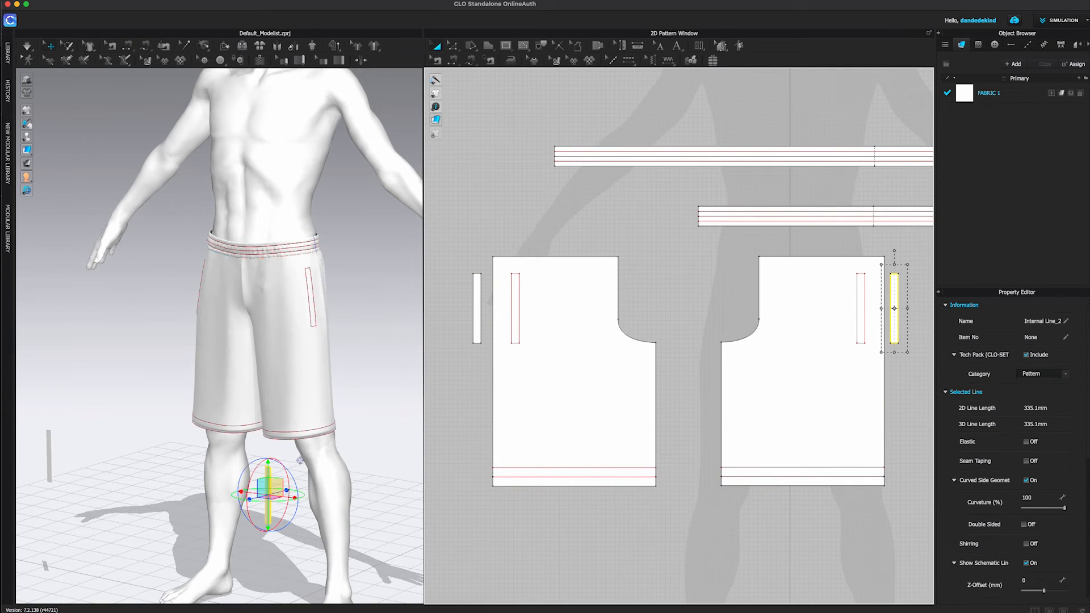
- Sew the first welt pattern to the pocket rectangle on its front panel along the short ends and a long side
key("n")
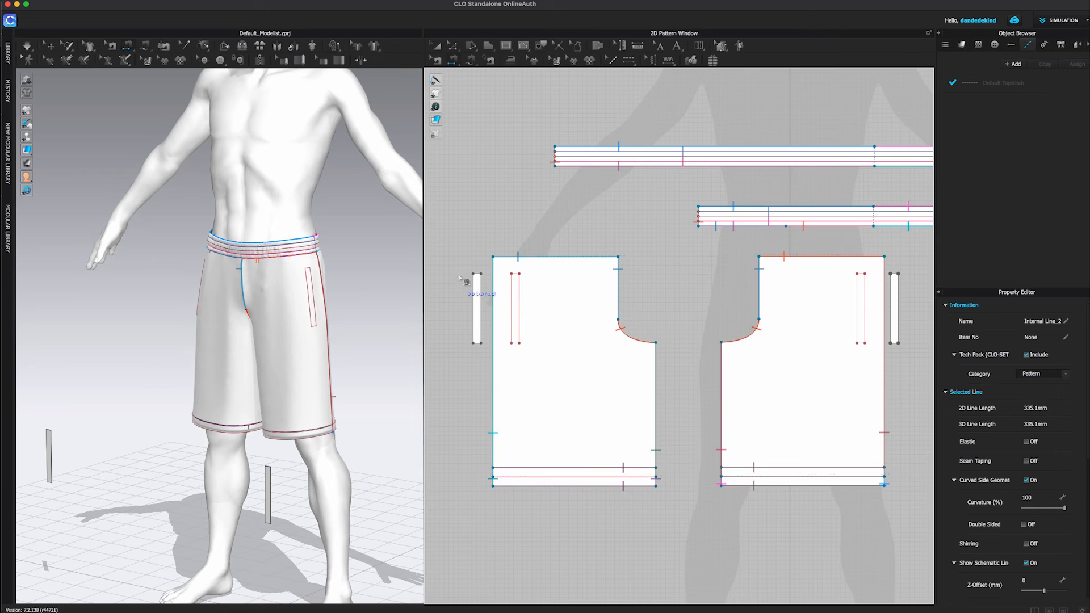
left_click(479, 275)
left_click(517, 274)
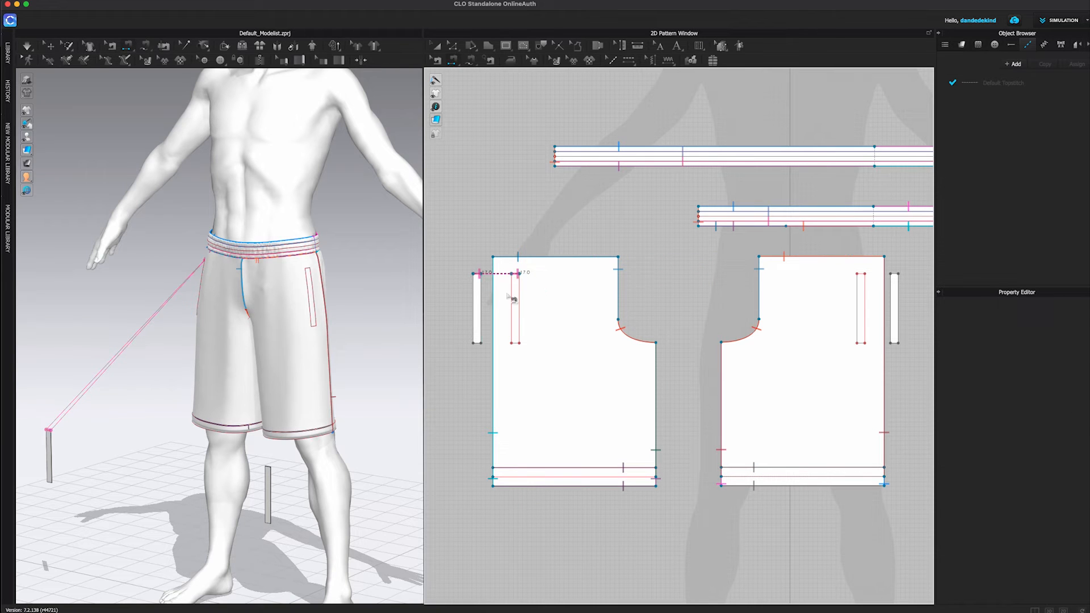
left_click(479, 344)
left_click(514, 346)
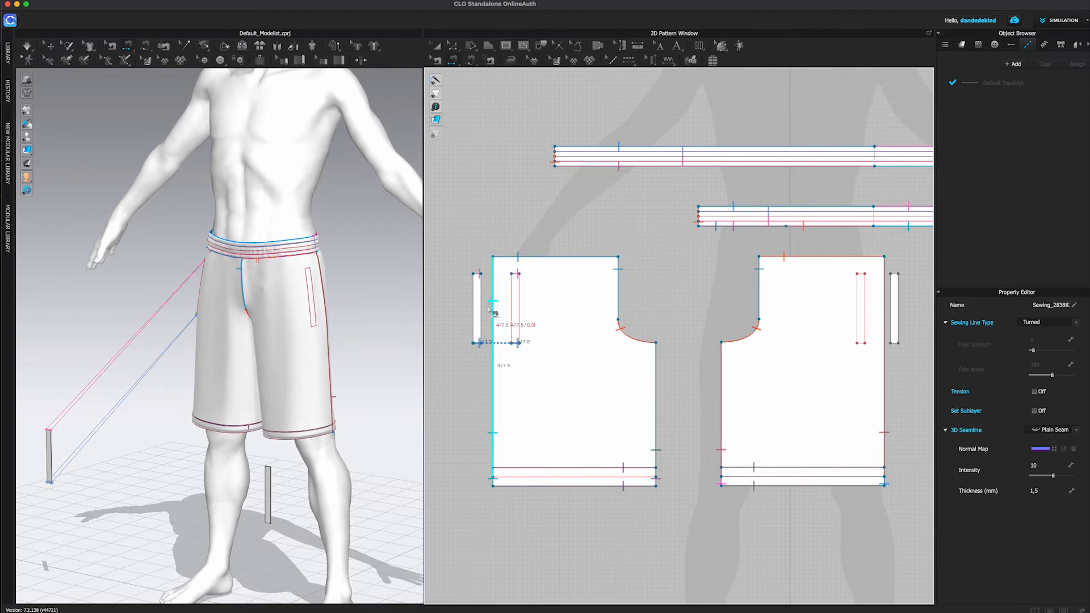
- Sew the second welt's short ends and a long side to the pocket rectangle on the other front panel
left_click(893, 274)
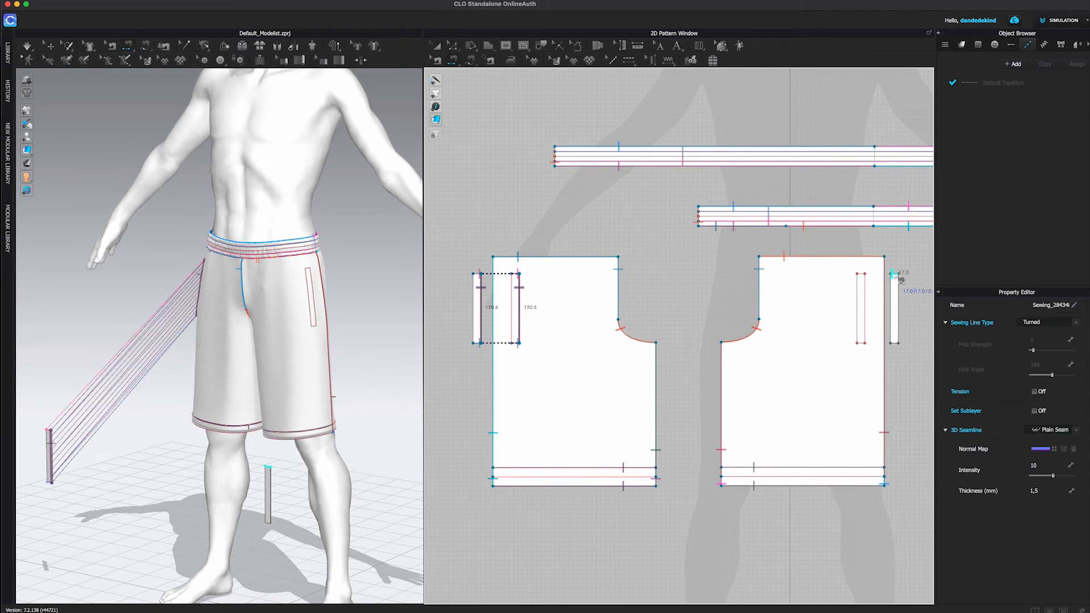
left_click(867, 276)
left_click(895, 344)
left_click(865, 344)
left_click(891, 307)
left_click(865, 322)
- Superimpose both pocket welts over the front panels of the shorts in 3D
key("a")
left_click(476, 309)
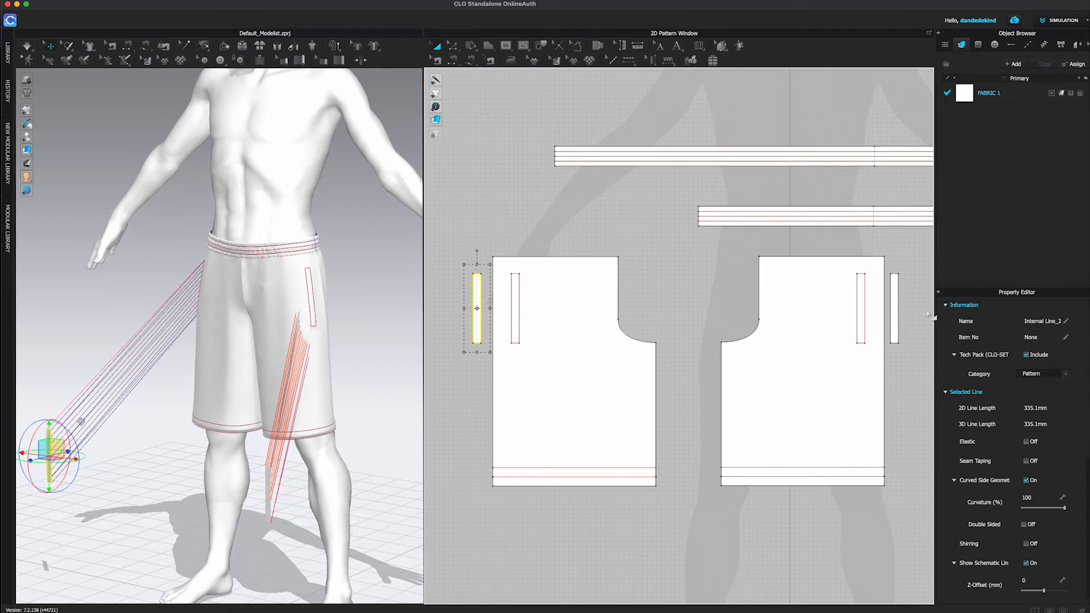
left_click(889, 318, "shift")
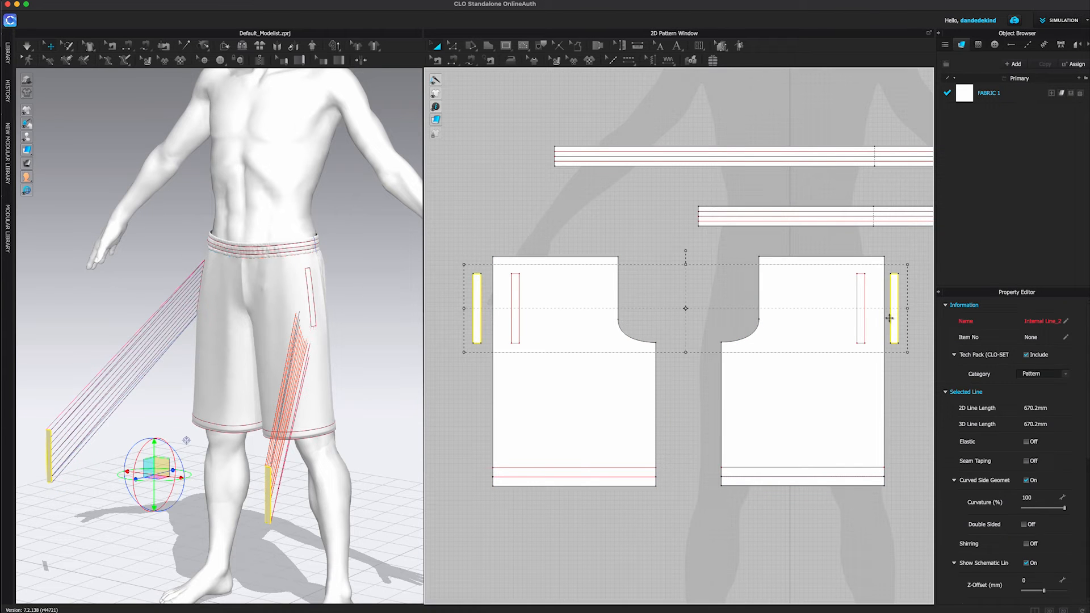
right_click(269, 488)
left_click(353, 421)
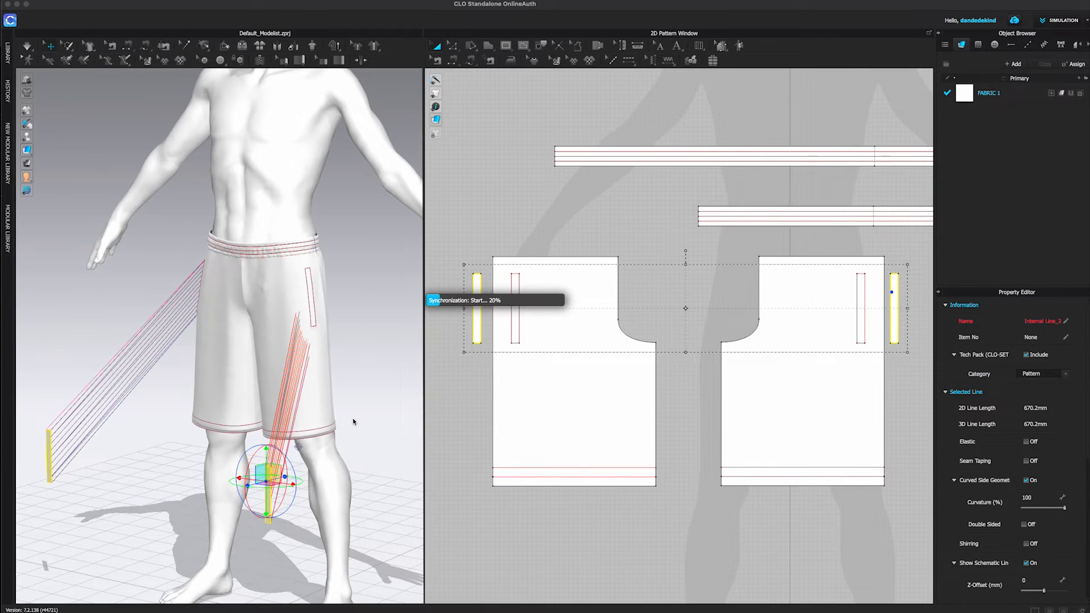
scroll(329, 360, "up", 5)
left_click(134, 260)
- Simulate the garment and tug the side welts into place on the shorts
key("space")
left_click_drag(303, 361, 330, 369)
right_click_drag(342, 369, 392, 368)
mouse_move(312, 312)
left_mouse_down()
mouse_move(327, 312)
mouse_move(318, 301)
mouse_move(339, 317)
mouse_move(317, 295)
left_mouse_up()
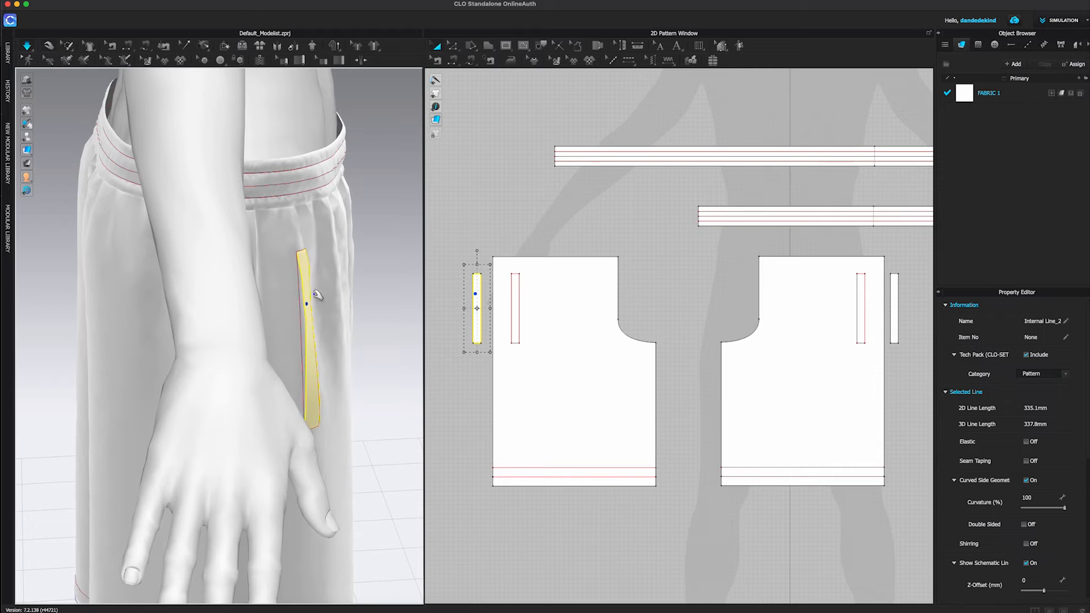
right_click_drag(335, 301, 285, 331)
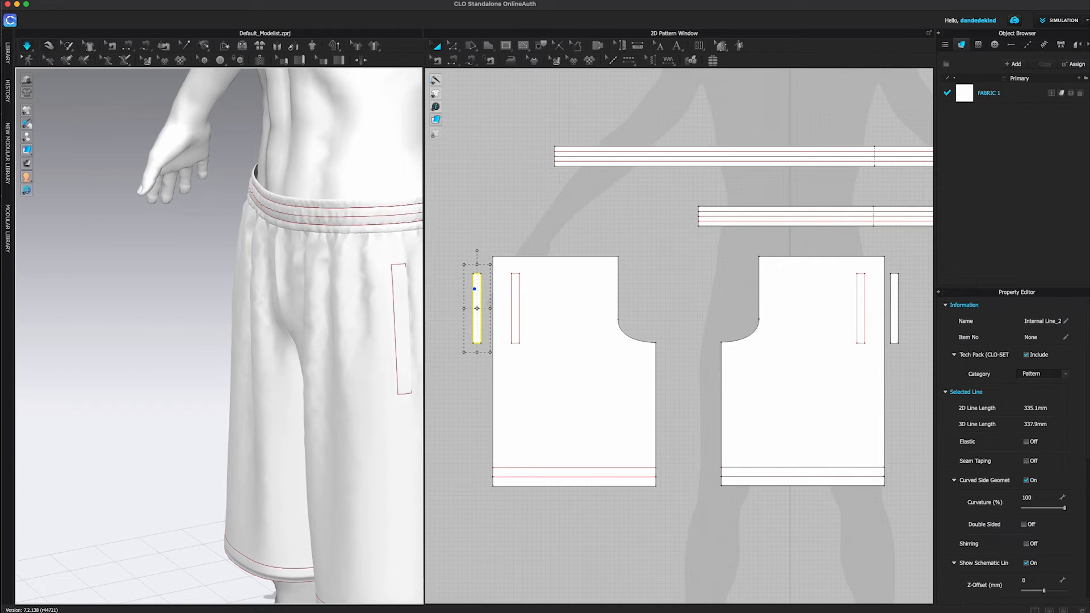
- Draw an internal rectangle, about 122 by 156 mm, on the upper part of the first back panel as a pocket outline
scroll(752, 338, "down", 5)
middle_click_drag(776, 331, 606, 329)
middle_click_drag(793, 308, 727, 309)
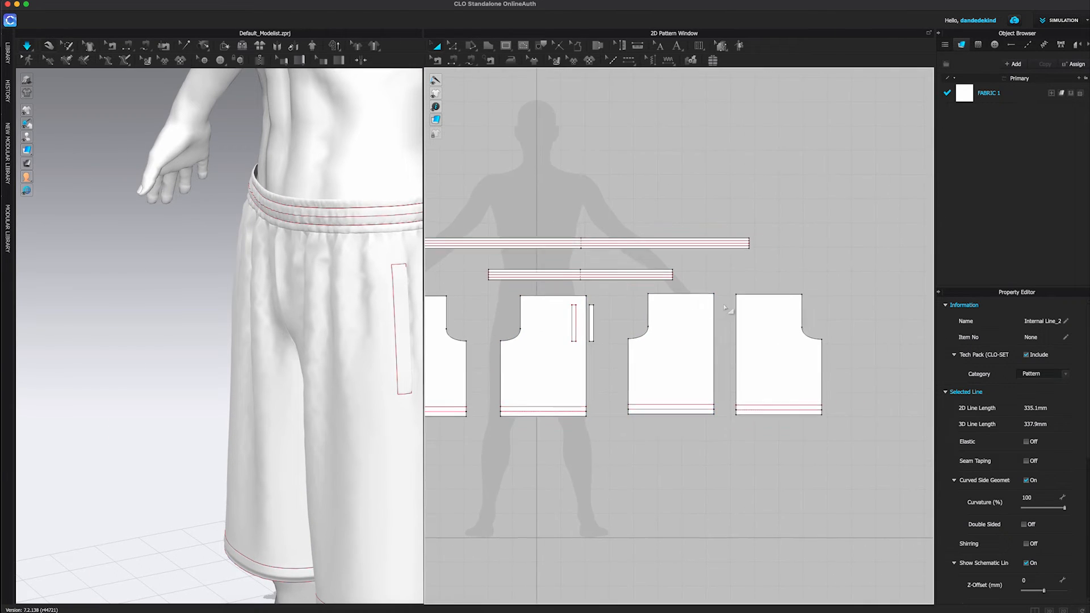
left_click(617, 166)
scroll(743, 329, "up", 5)
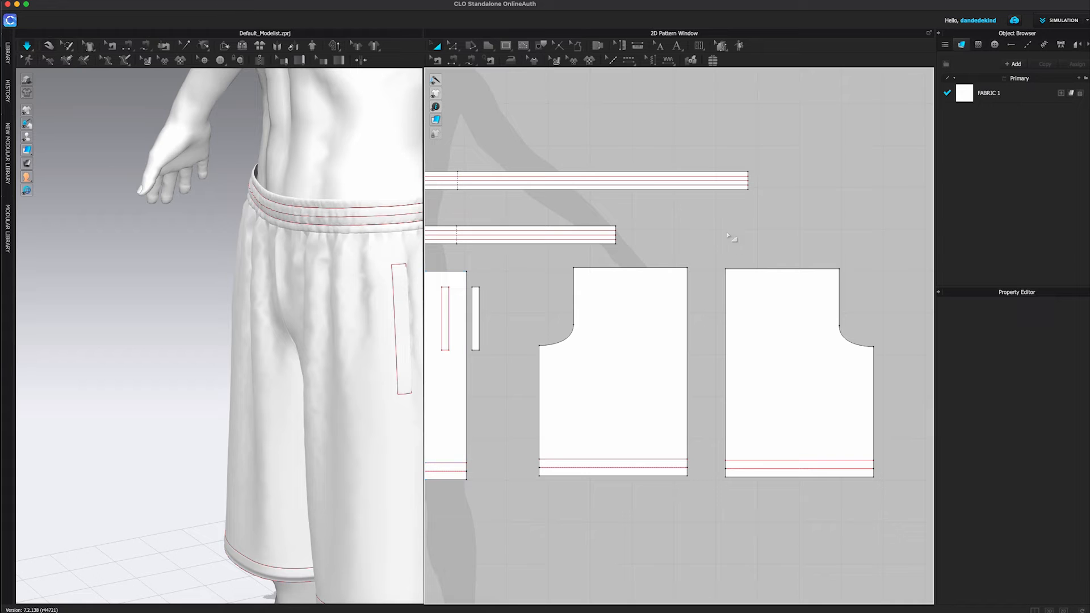
left_click(507, 47)
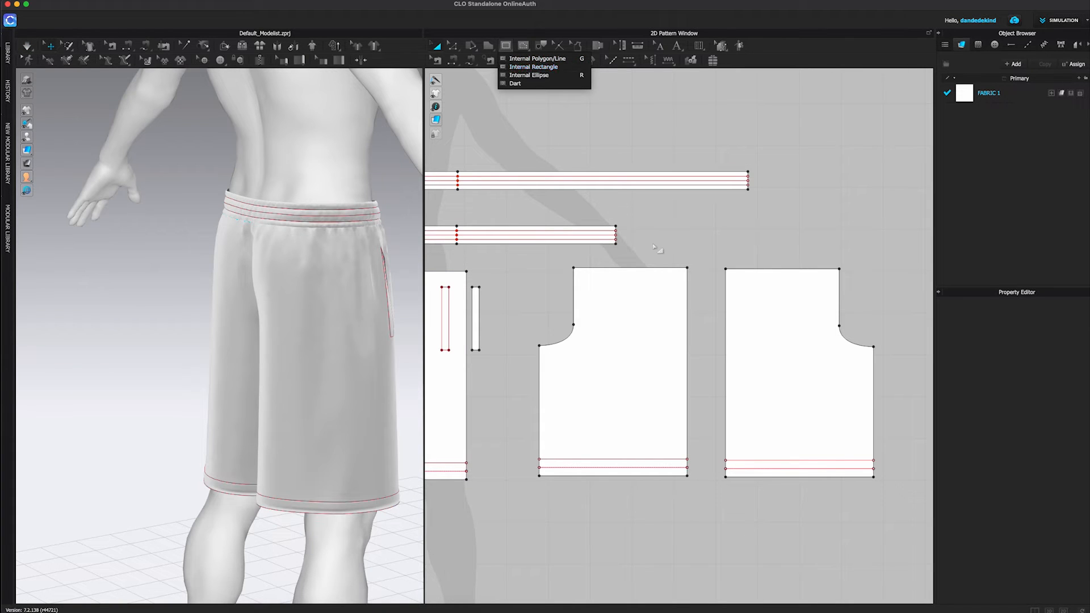
left_click(533, 67)
left_click_drag(615, 282, 666, 347)
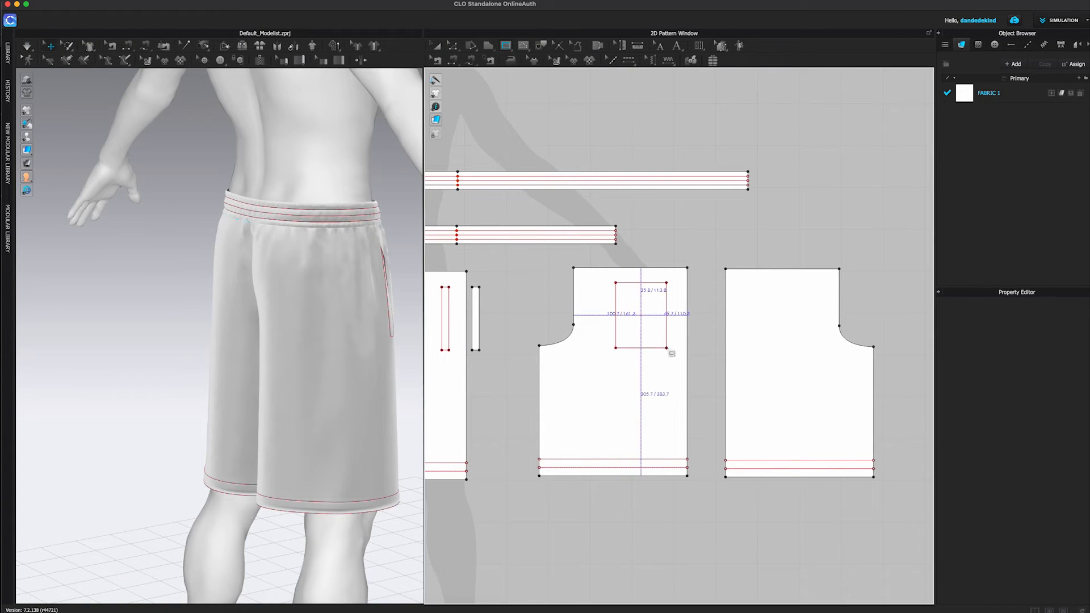
right_click_drag(419, 312, 386, 322)
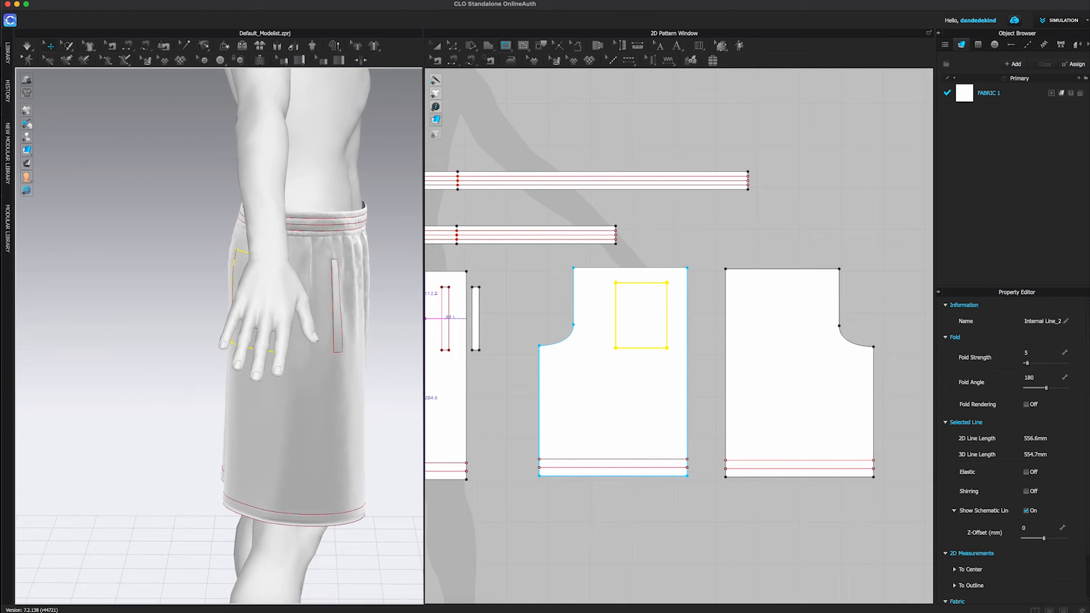
right_click_drag(375, 265, 310, 273)
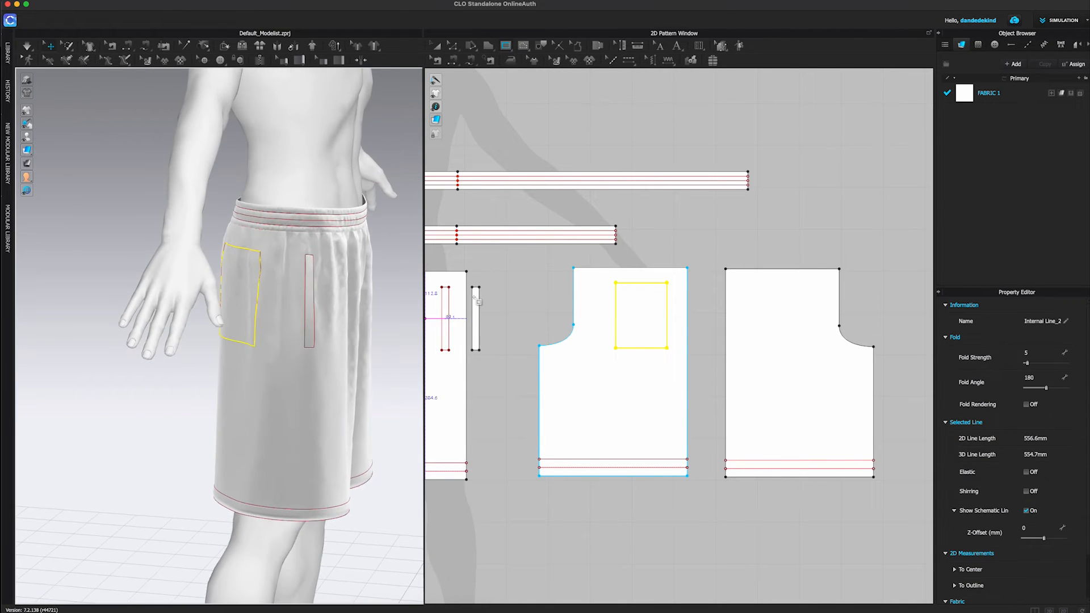
- Shift the back pocket rectangle slightly toward the centre seam and shorten it to about 120 mm high
key("a")
right_click_drag(391, 291, 214, 286)
left_click_drag(612, 351, 602, 350)
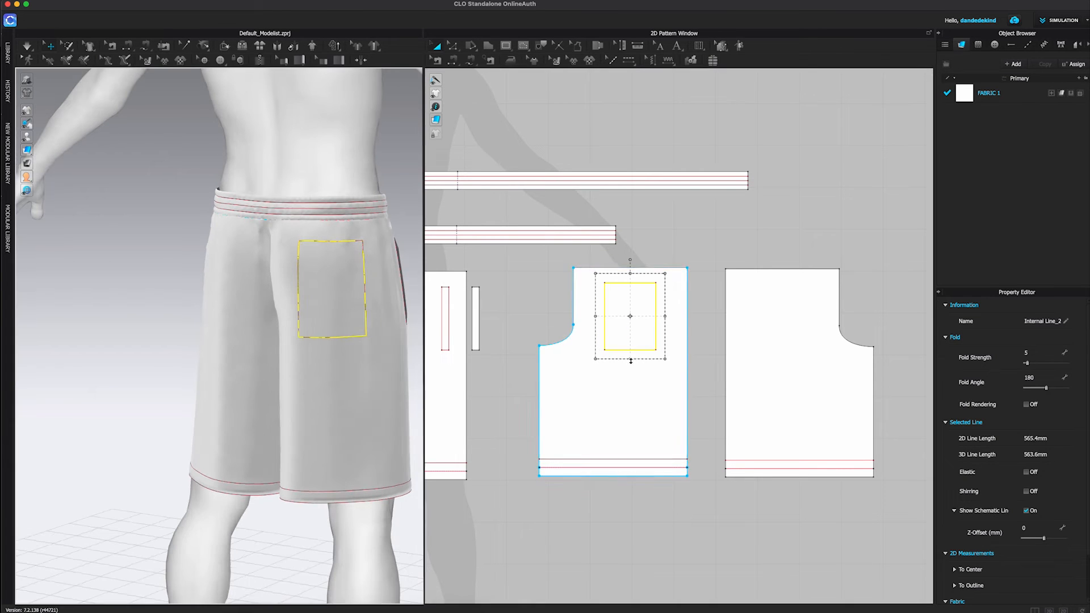
left_click_drag(630, 360, 636, 333)
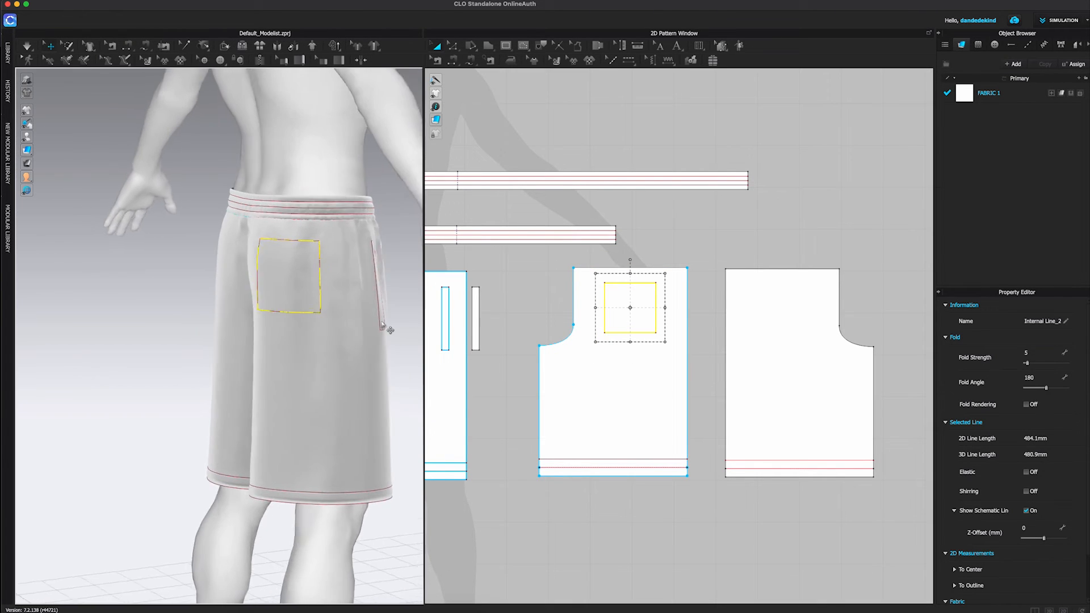
- Clone the back pocket rectangle as a pattern and place it between the two back panels, moving the second panel outward for room
right_click(639, 293)
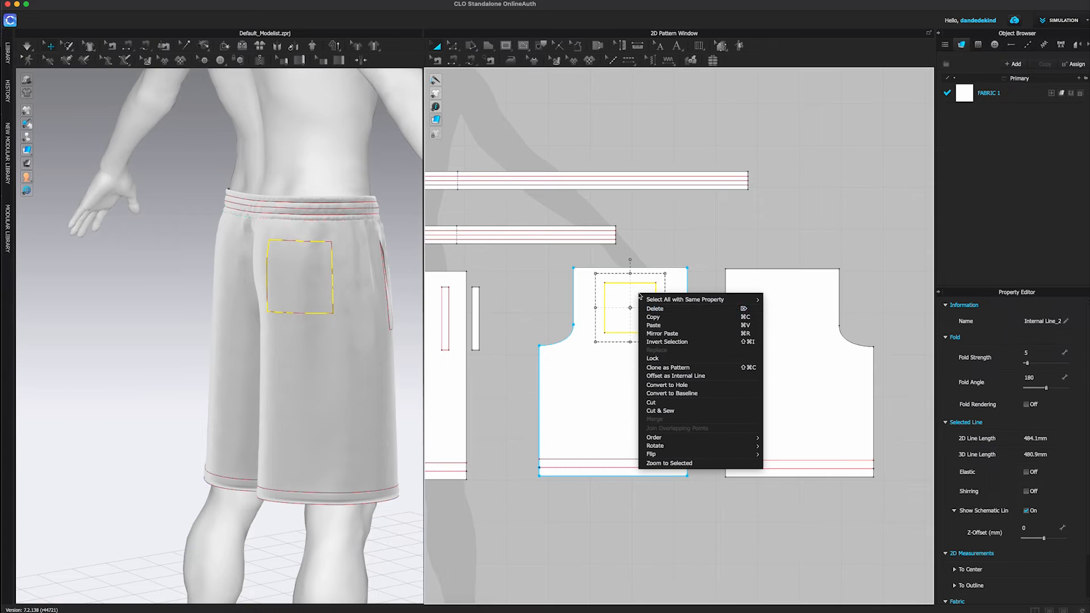
left_click(699, 376)
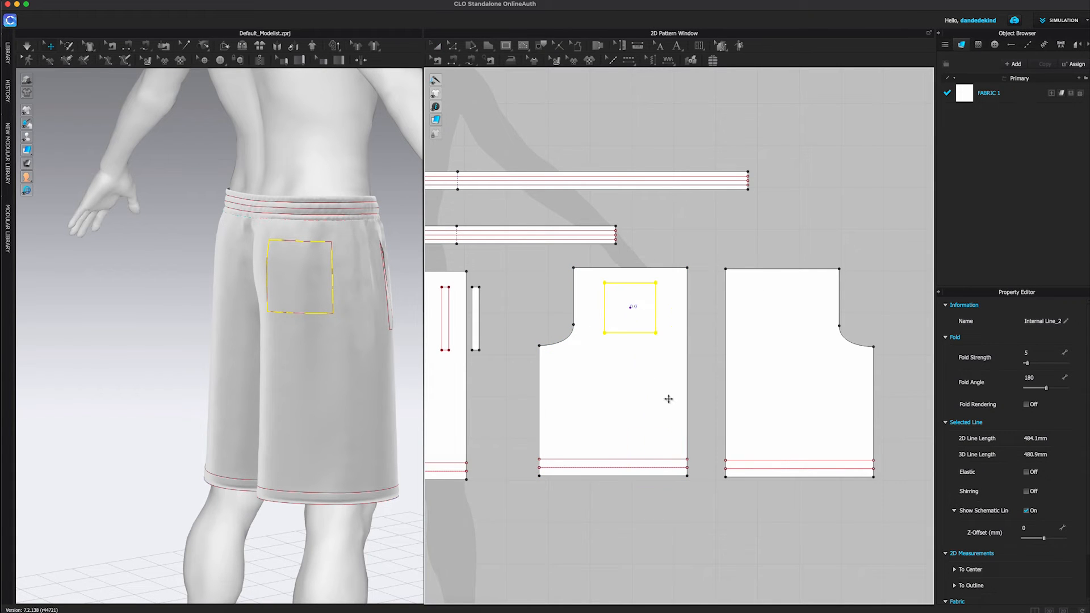
left_click(726, 234)
left_click_drag(779, 341, 836, 343)
left_click_drag(726, 234, 722, 307)
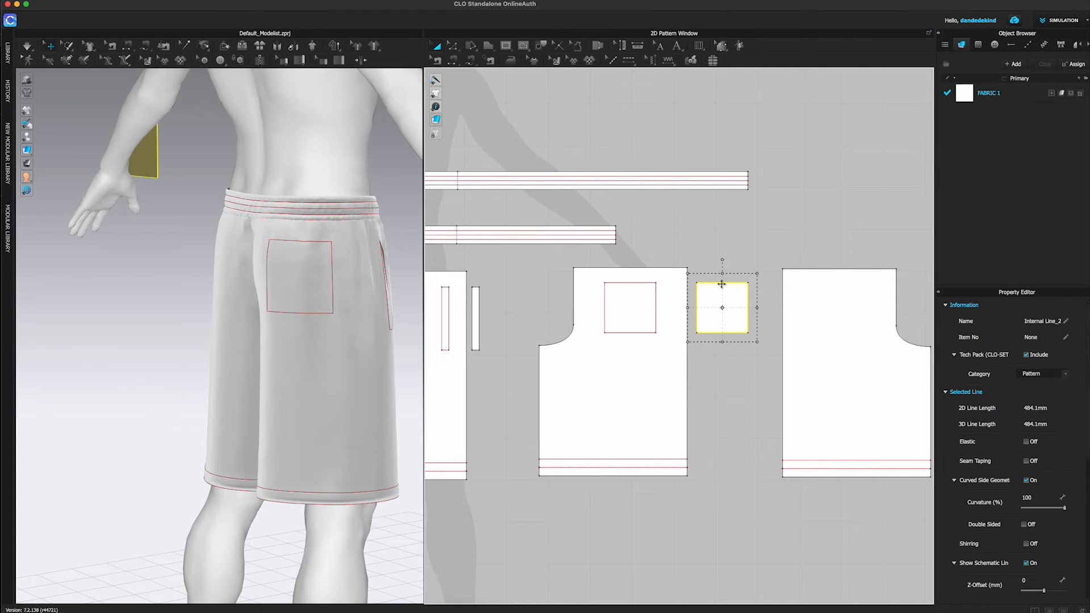
- Sew the back pocket's two sides and lower edge to the matching sides of the internal rectangle
key("n")
left_click(701, 303)
left_click(607, 305)
left_click(747, 306)
left_click(655, 308)
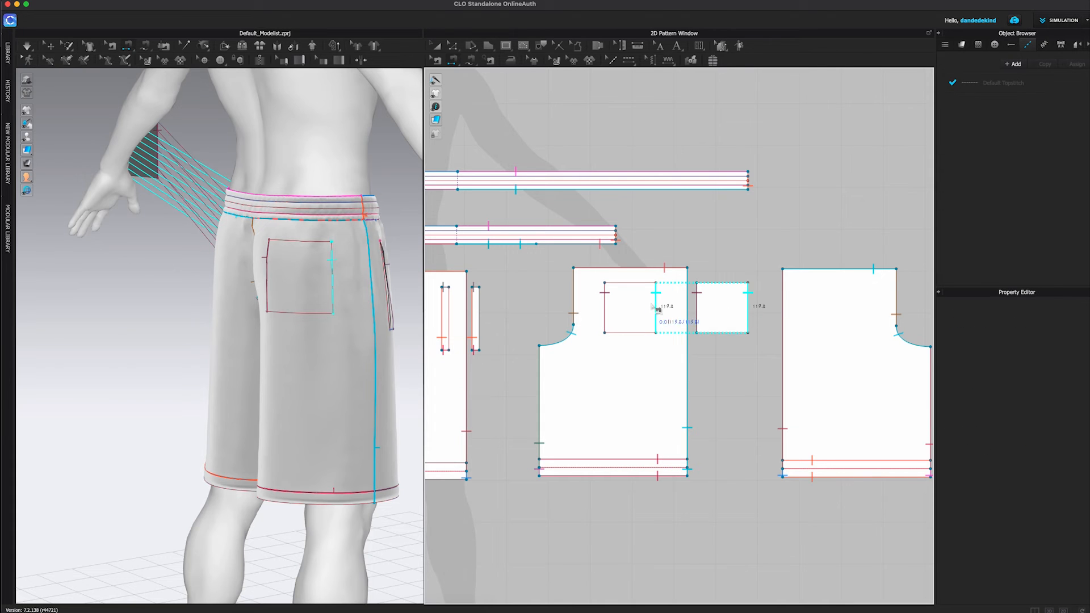
left_click(632, 339)
left_click(718, 334)
- Superimpose the back pocket over the back panel in 3D
key("a")
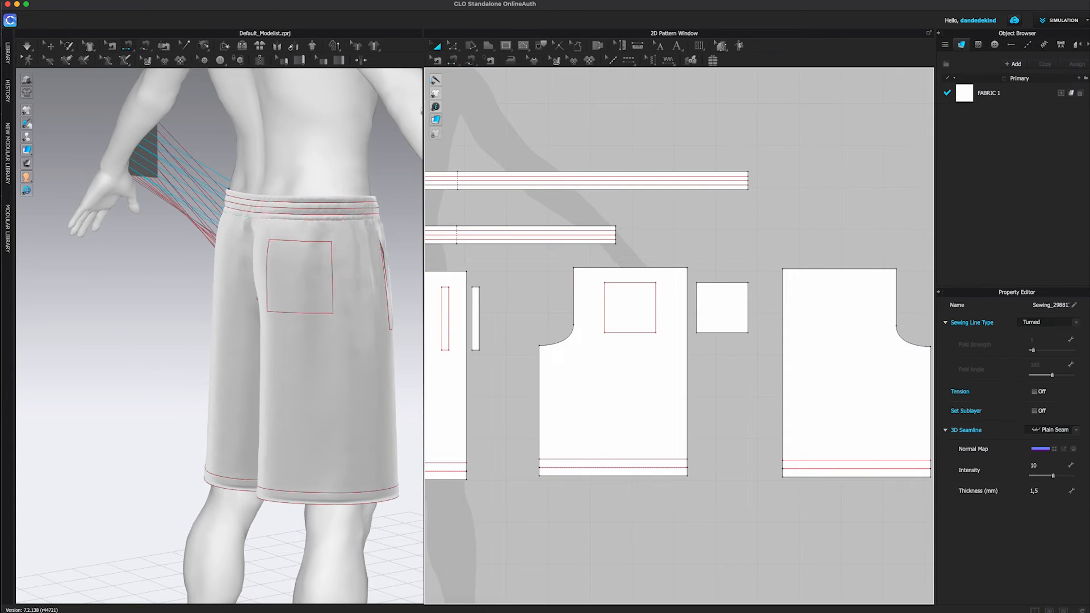
right_click(142, 166)
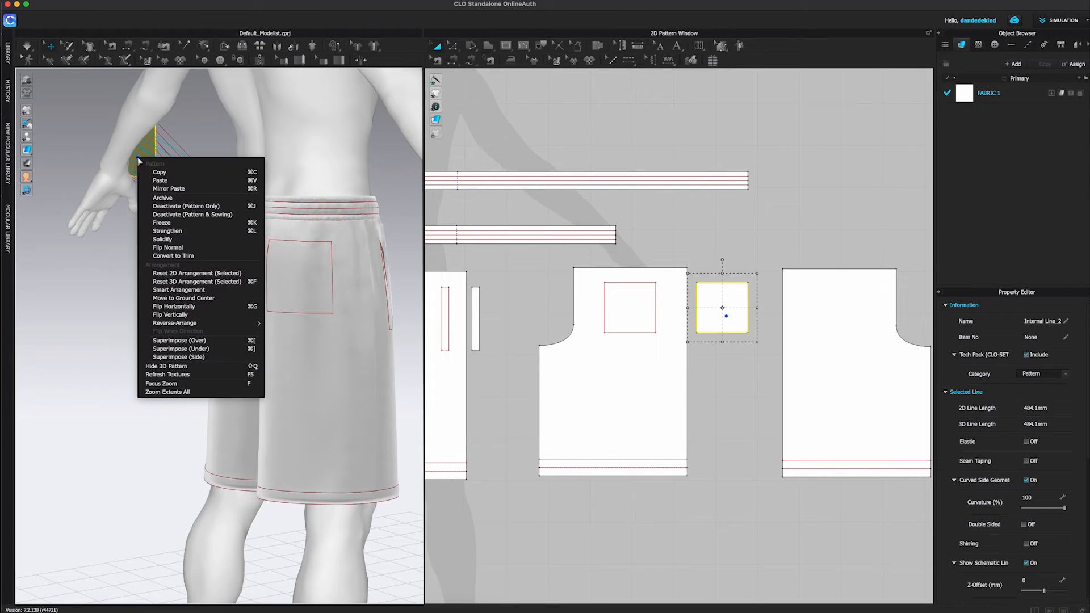
left_click(220, 344)
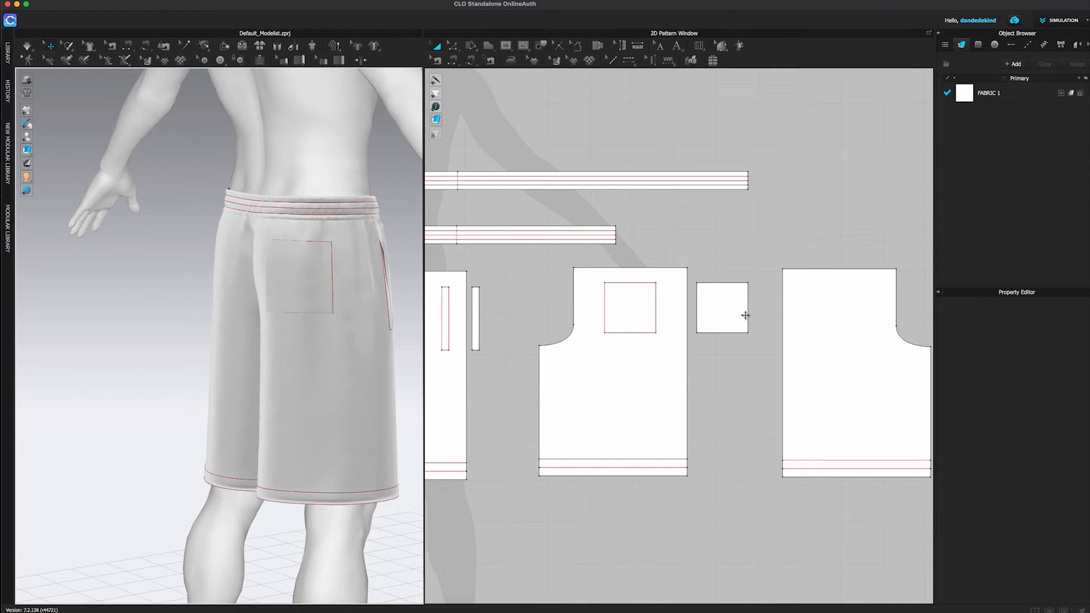
- Offset the back pocket's upper edge inward by 20 mm as an internal line, and cut and sew the pocket along it
scroll(738, 311, "up", 3)
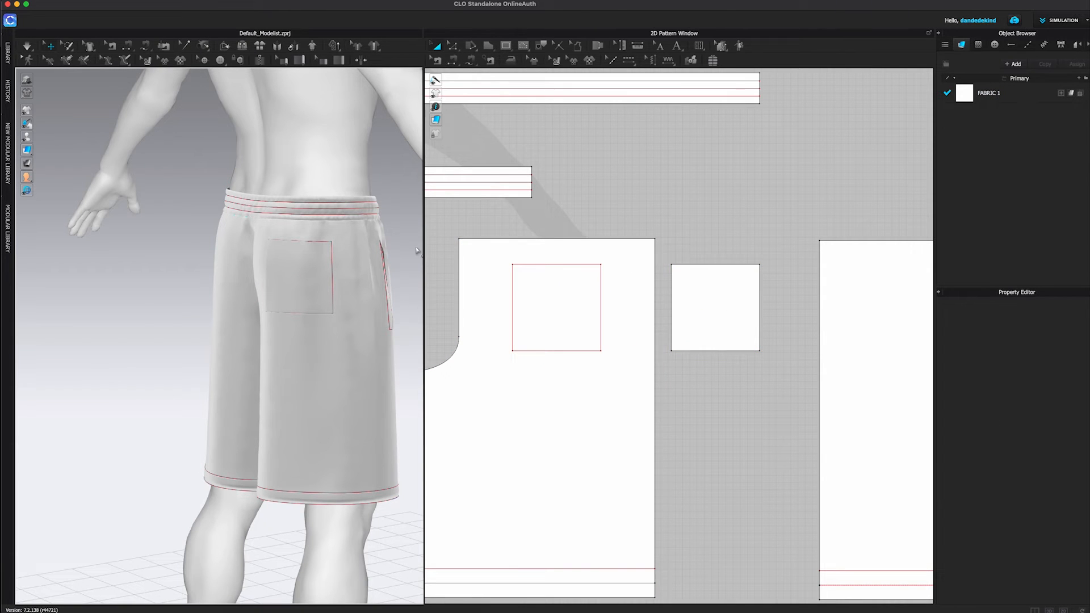
key("z")
left_click(681, 265)
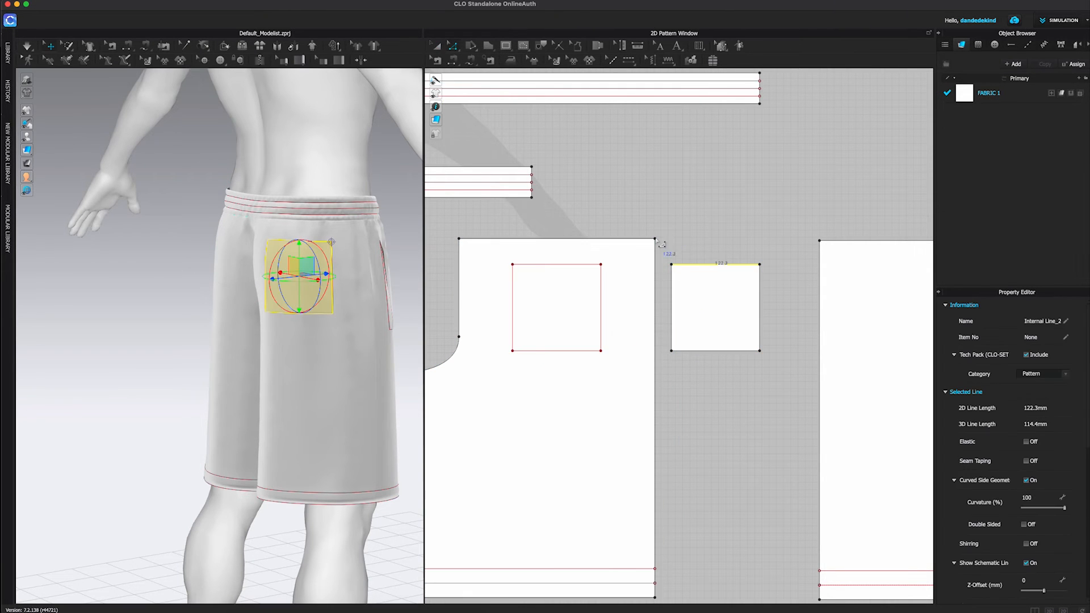
right_click(711, 265)
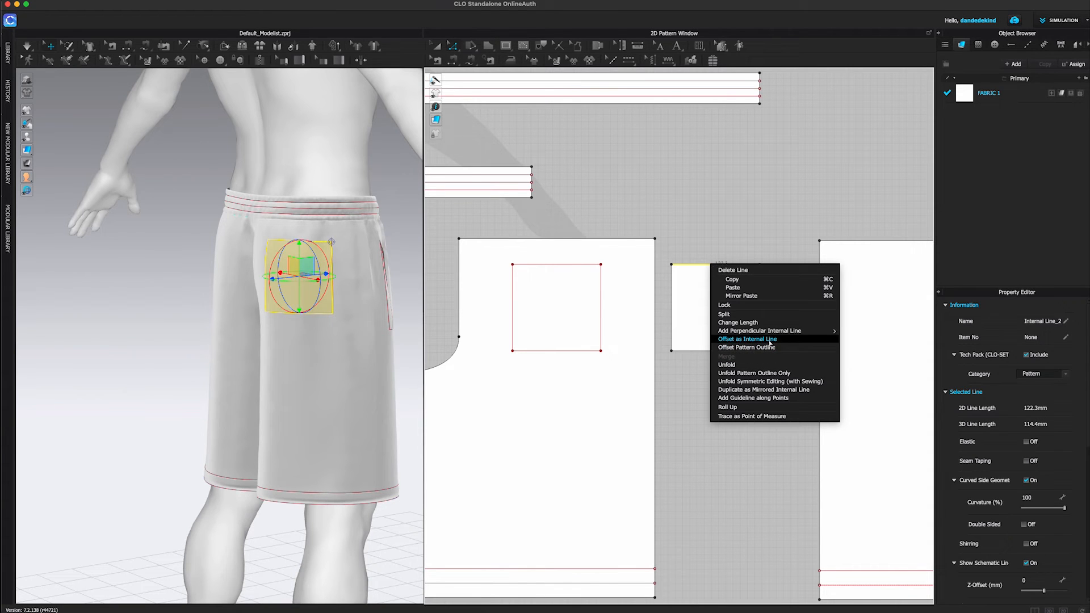
left_click(771, 339)
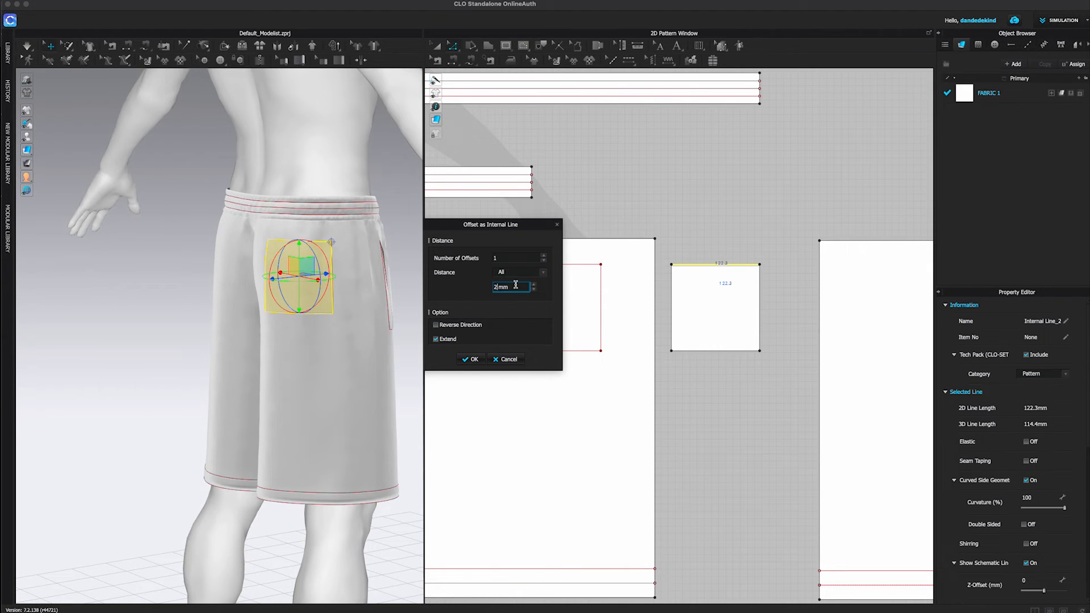
left_click(471, 359)
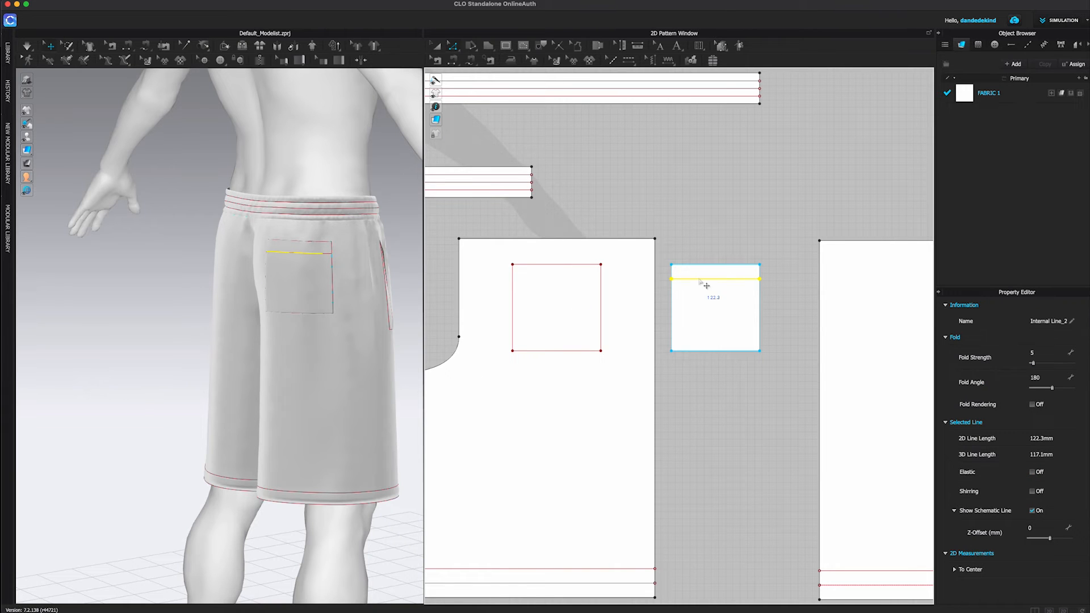
right_click(700, 279)
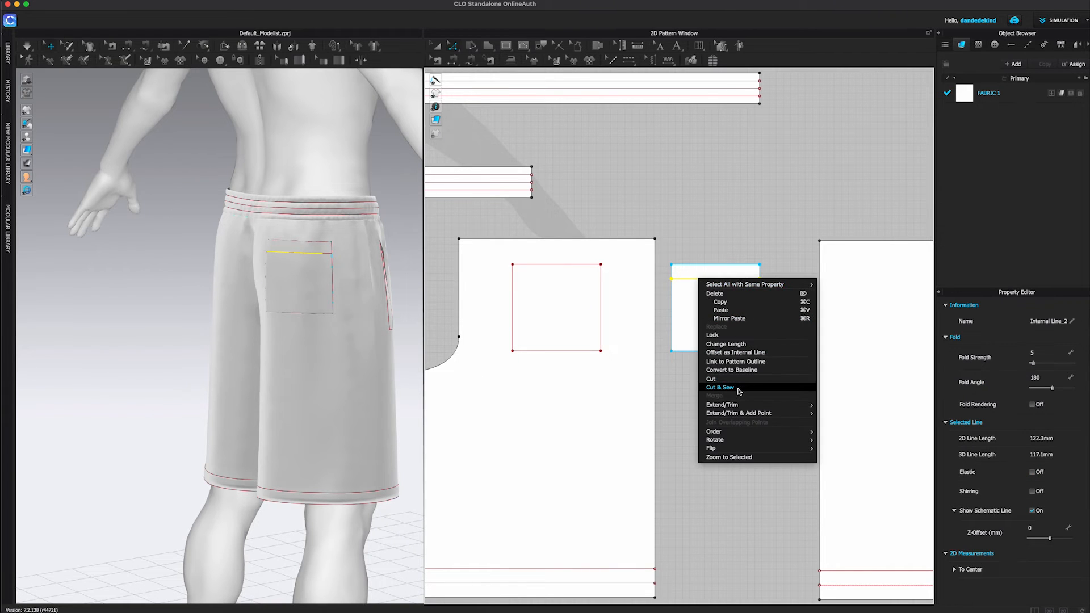
left_click(720, 388)
- Create a Layer Clone (Over) of the pocket's narrow upper strip and place it just above the original
left_click(437, 45)
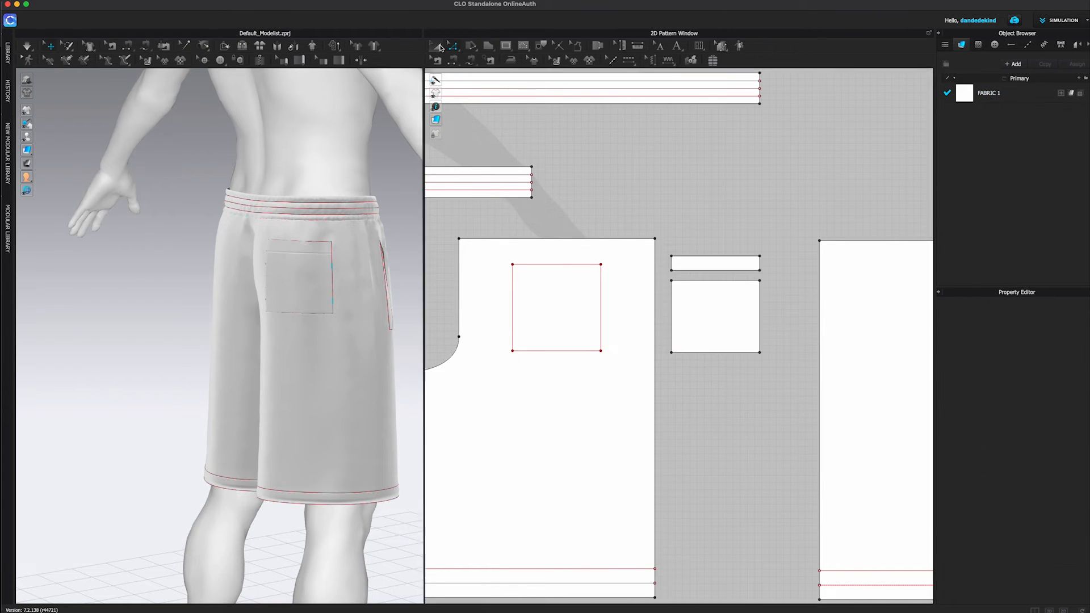
left_click(705, 265)
right_click(705, 265)
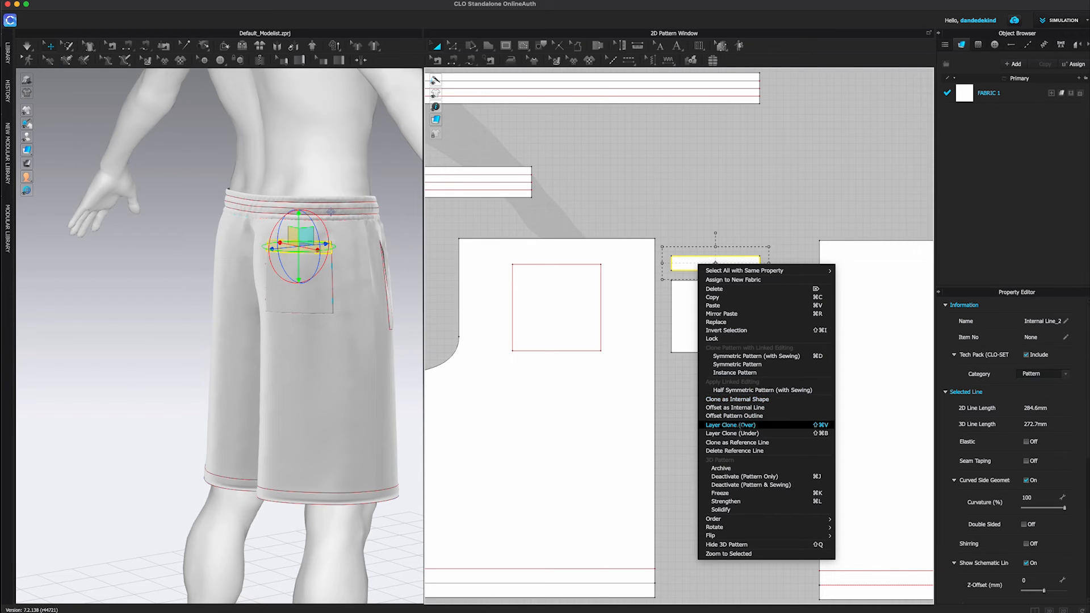
left_click(732, 424)
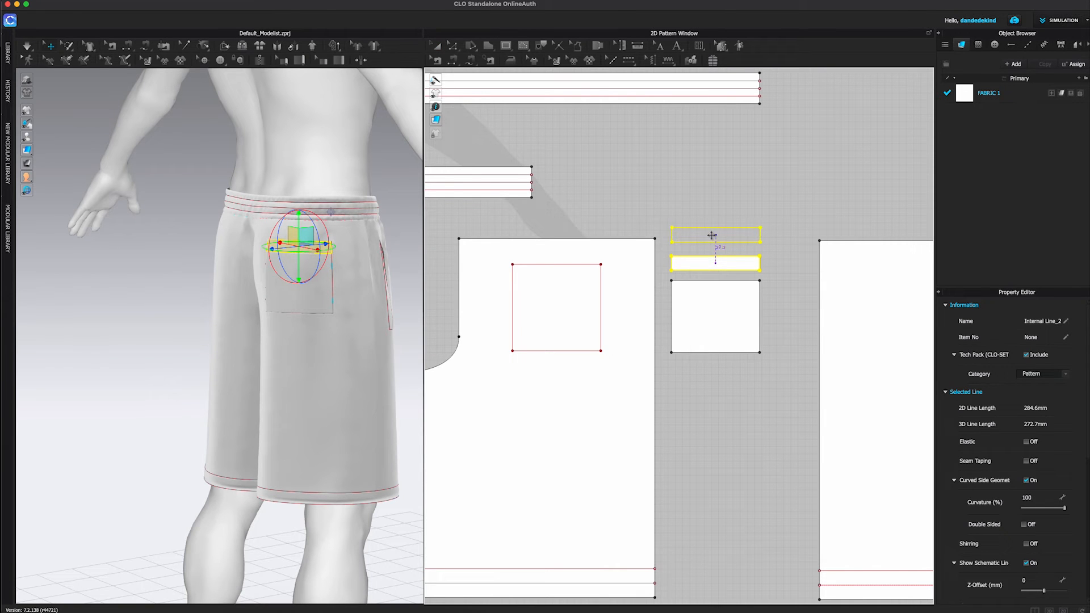
left_click(711, 235)
- Simulate the garment with the back pocket's cloned upper strip and pull at the pocket opening to settle the layers
left_click(389, 302)
scroll(353, 250, "up", 5)
mouse_move(354, 250)
right_mouse_down()
mouse_move(192, 340)
mouse_move(239, 344)
right_mouse_up()
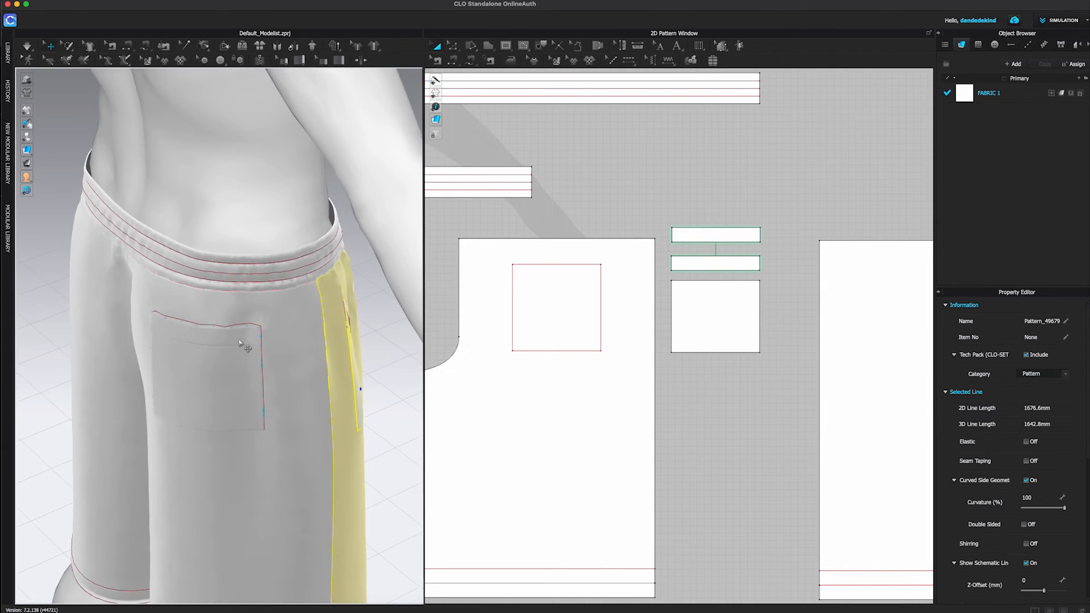
key("n")
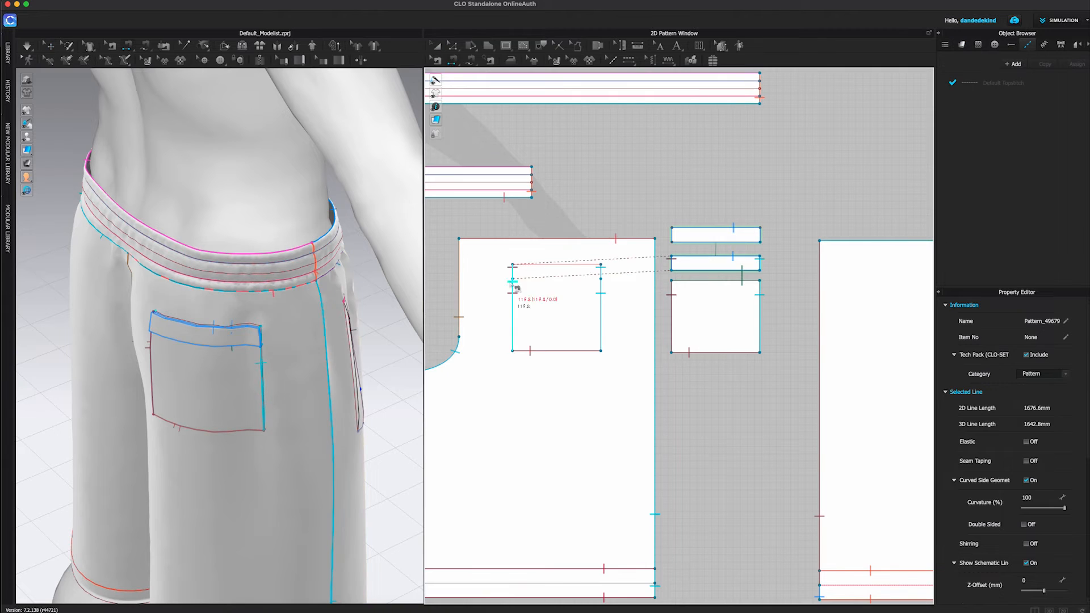
left_click(26, 46)
left_click(199, 355)
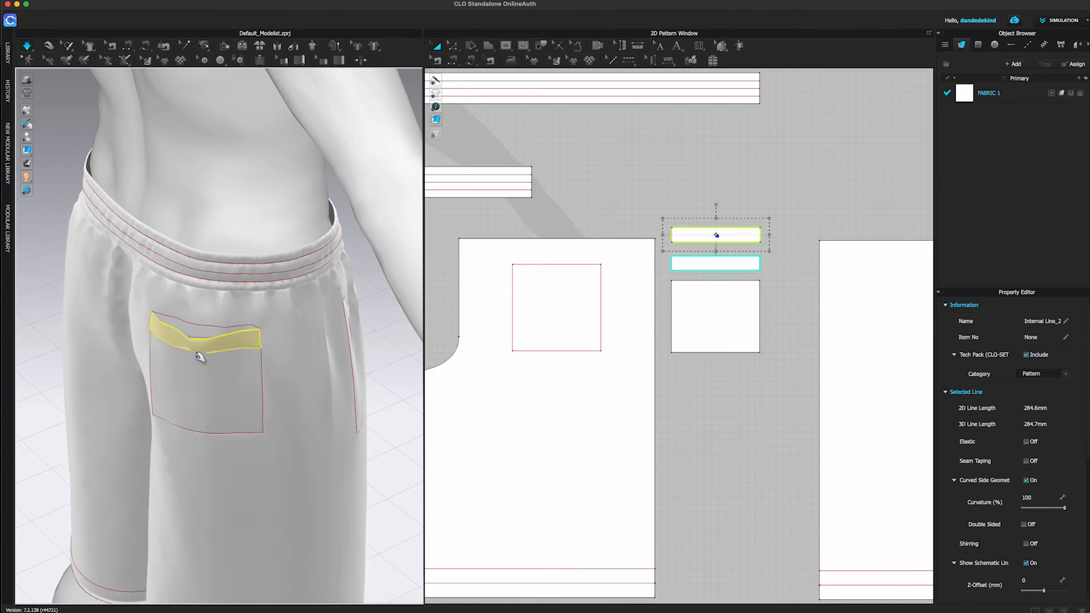
left_click_drag(199, 356, 228, 367)
right_click_drag(240, 372, 215, 347)
key("8")
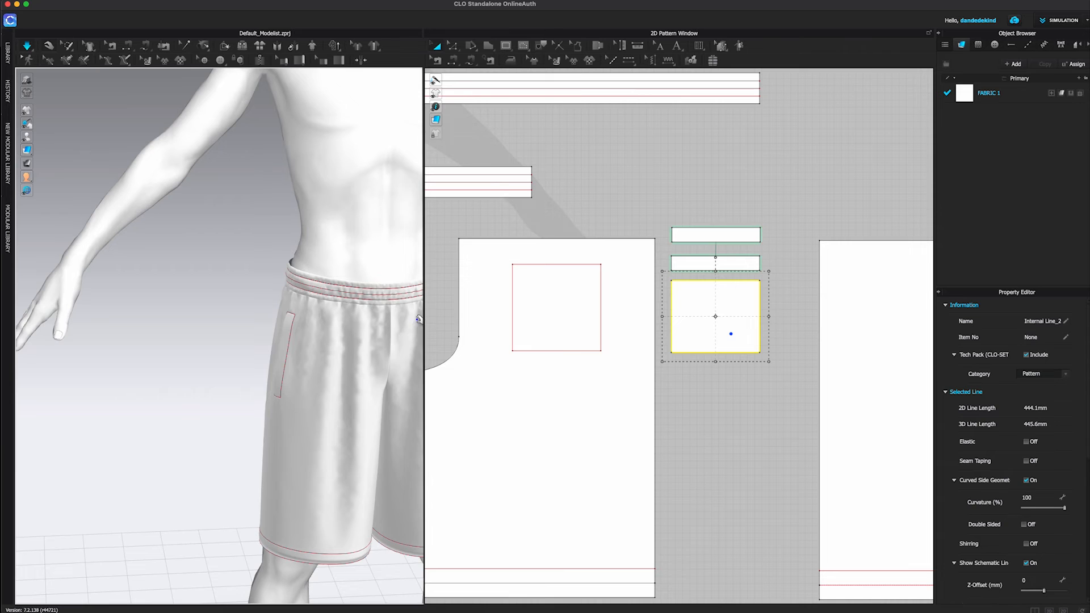
- Delete the middle lengthwise internal line from the longer, outer waistband strip
right_click_drag(419, 321, 382, 298)
scroll(353, 348, "up", 5)
scroll(568, 226, "down", 8)
middle_click_drag(546, 232, 713, 300)
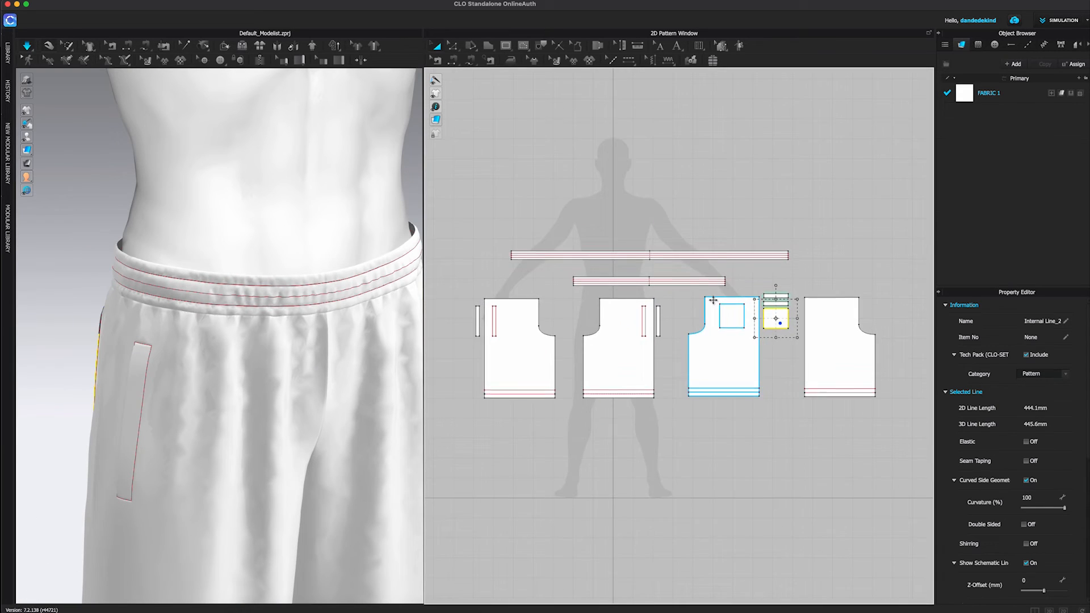
scroll(696, 285, "up", 5)
middle_click_drag(623, 284, 681, 304)
right_click_drag(283, 318, 286, 290)
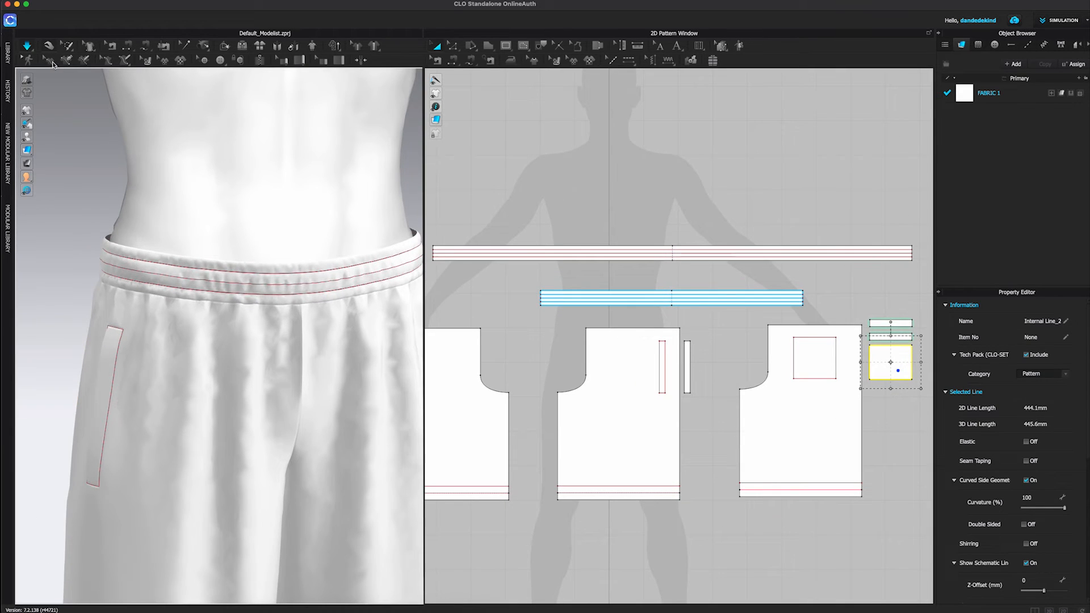
left_click(304, 277)
left_click(717, 220)
scroll(668, 254, "up", 3)
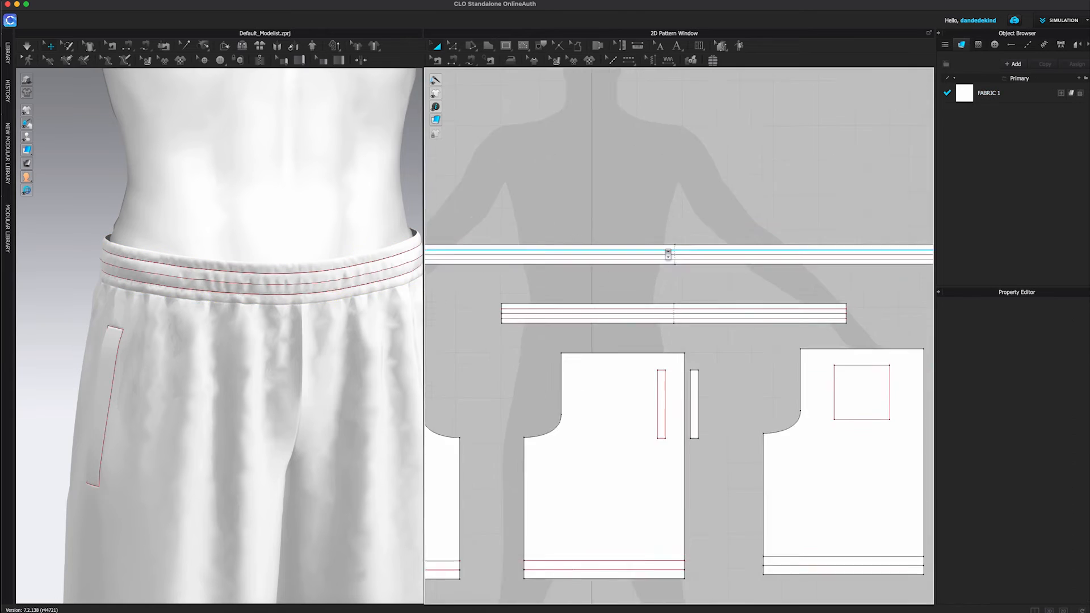
scroll(625, 255, "down", 2)
scroll(591, 260, "up", 4)
left_click(784, 257)
left_click(502, 251)
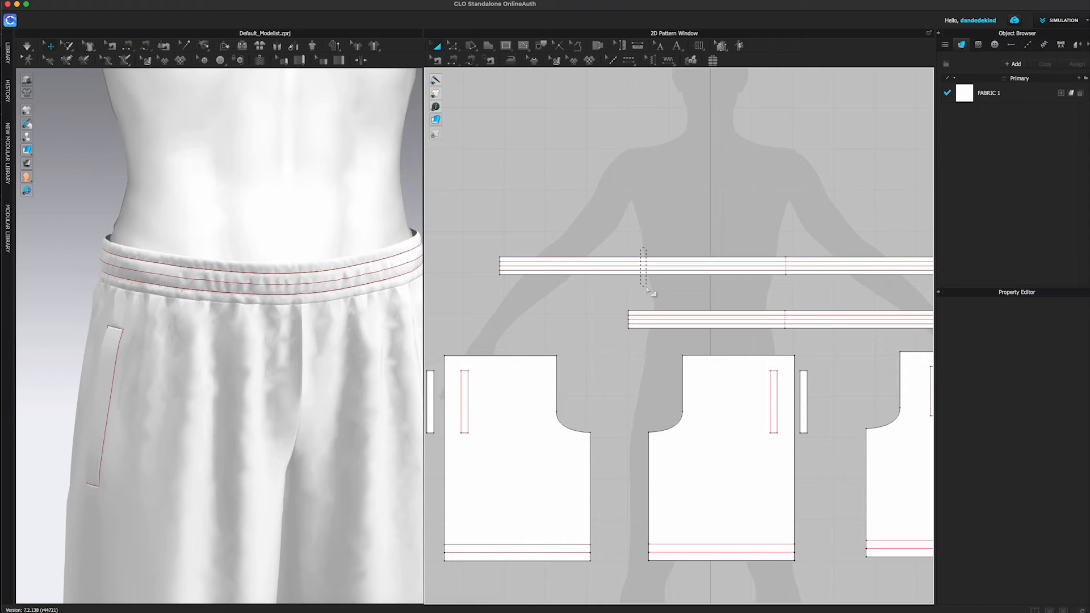
left_click_drag(646, 288, 650, 286)
scroll(653, 281, "up", 2)
left_click(630, 258)
right_click(631, 258)
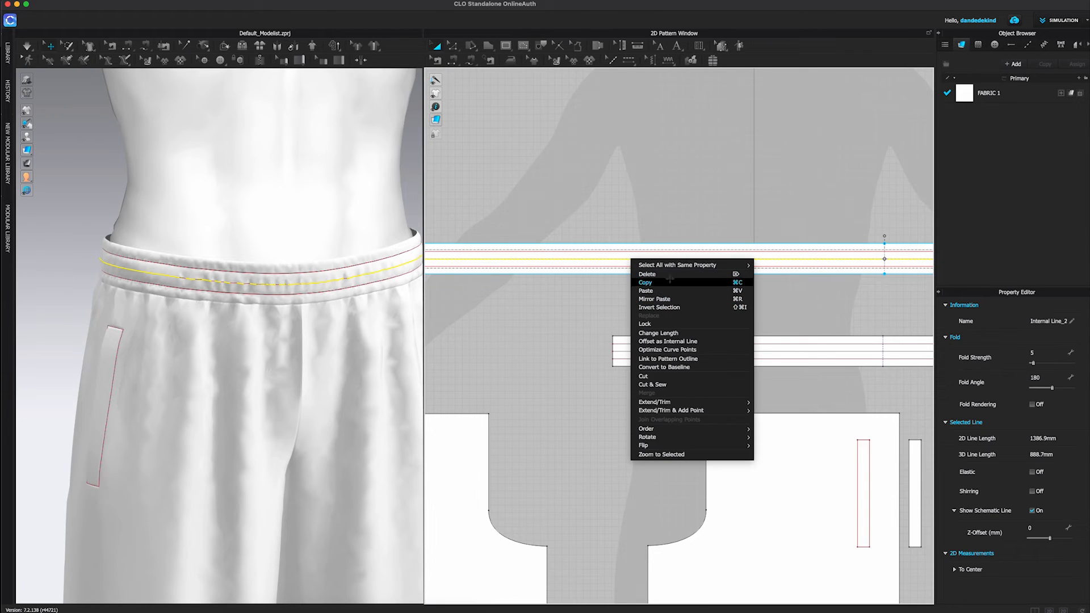
left_click(647, 274)
- Delete the middle lengthwise internal line from the shorter, inner waistband strip and simulate the waistband
left_click(677, 358)
right_click(680, 352)
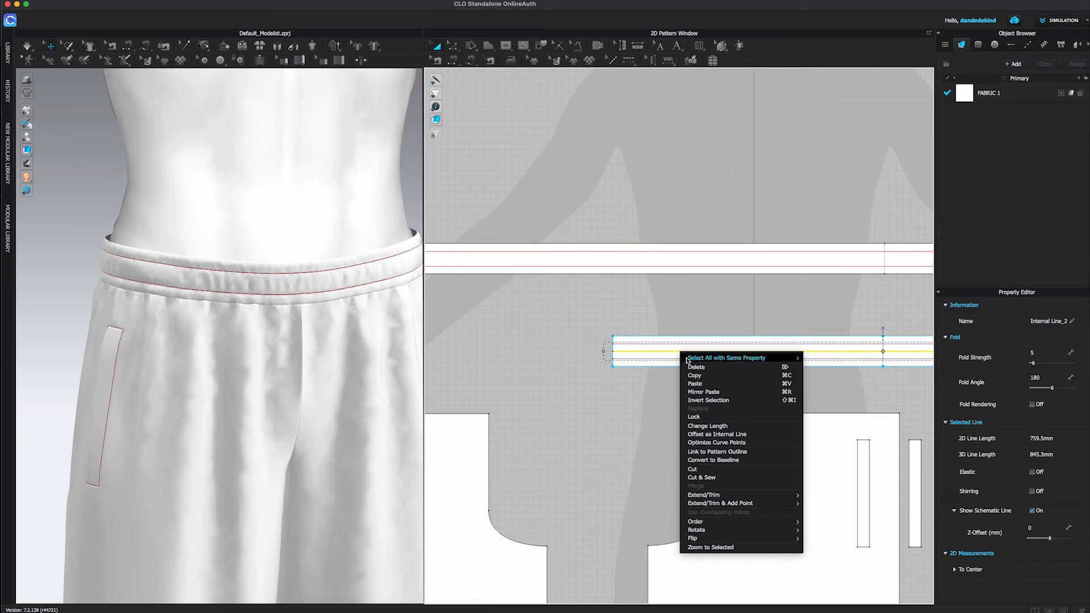
key("Delete")
left_click(27, 46)
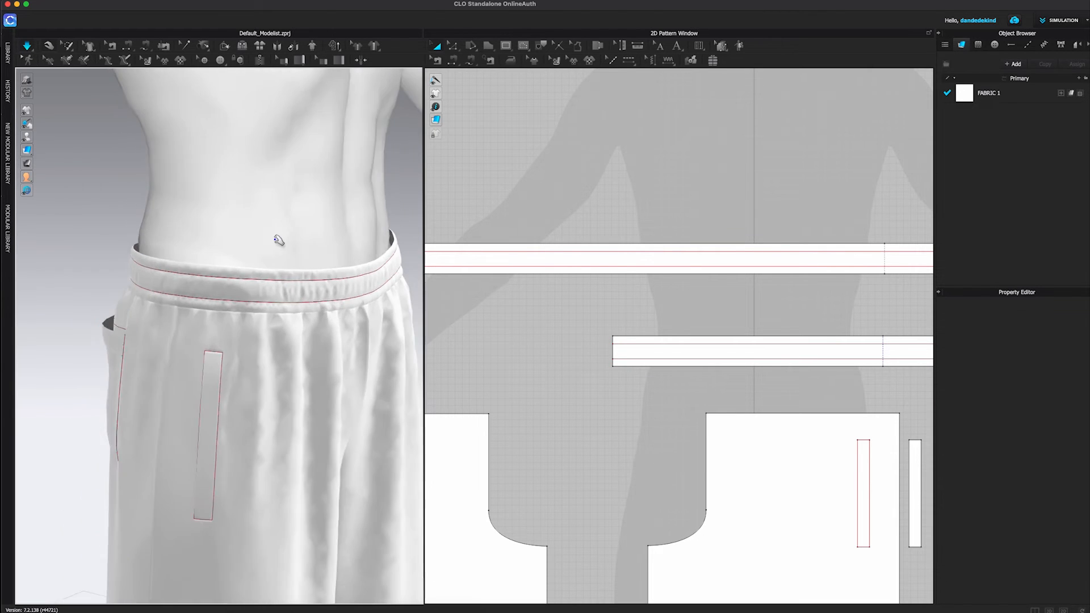
left_click(48, 48)
- Draw a small internal circle at the outer waistband's front centre and place a second one beside it
scroll(767, 297, "down", 2)
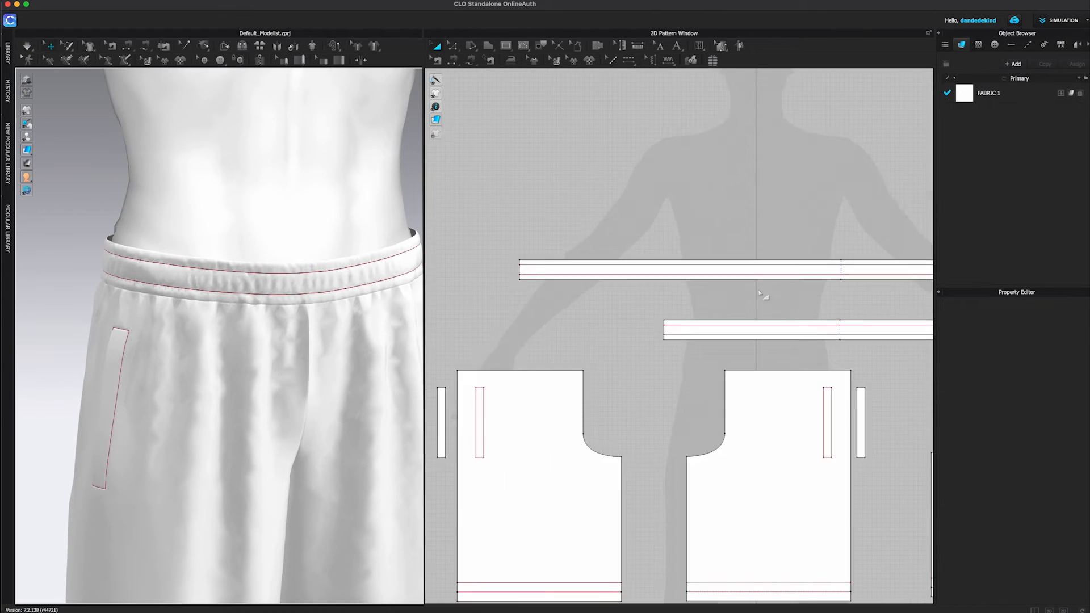
scroll(721, 287, "up", 1)
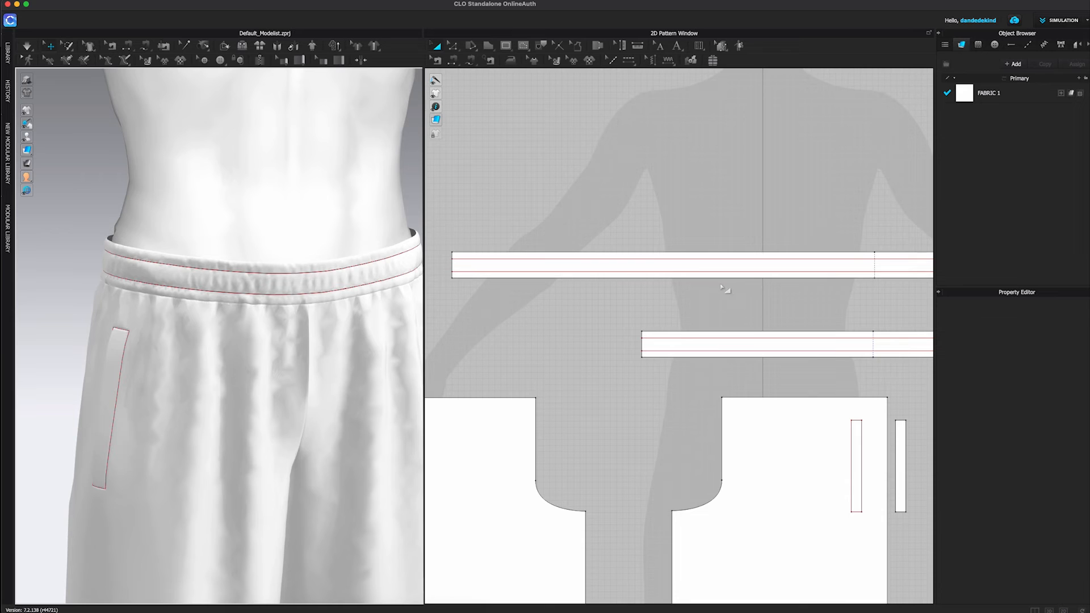
left_click(506, 45)
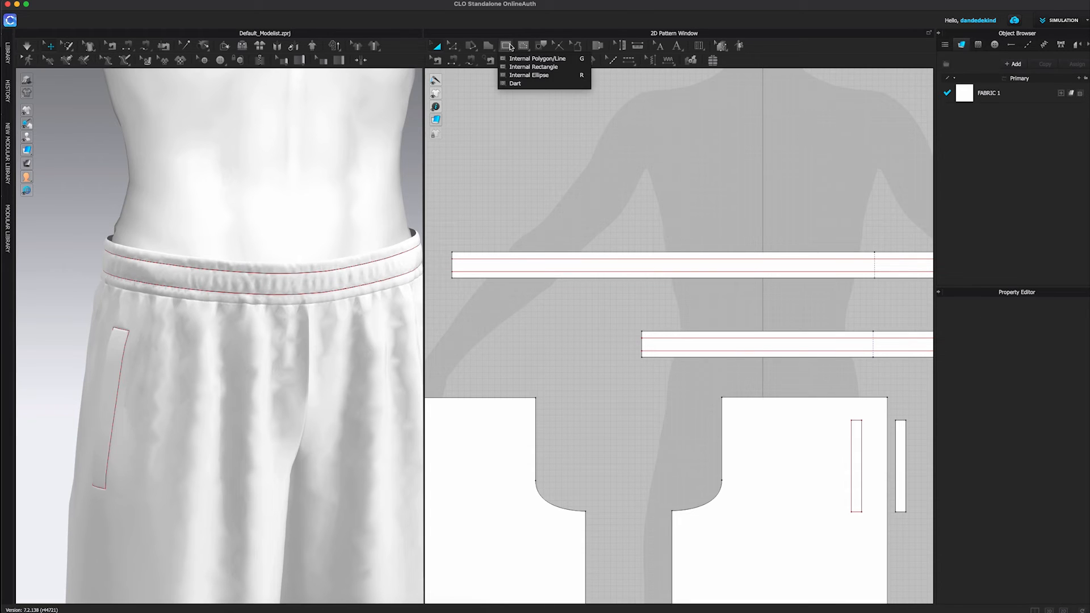
left_click(562, 69)
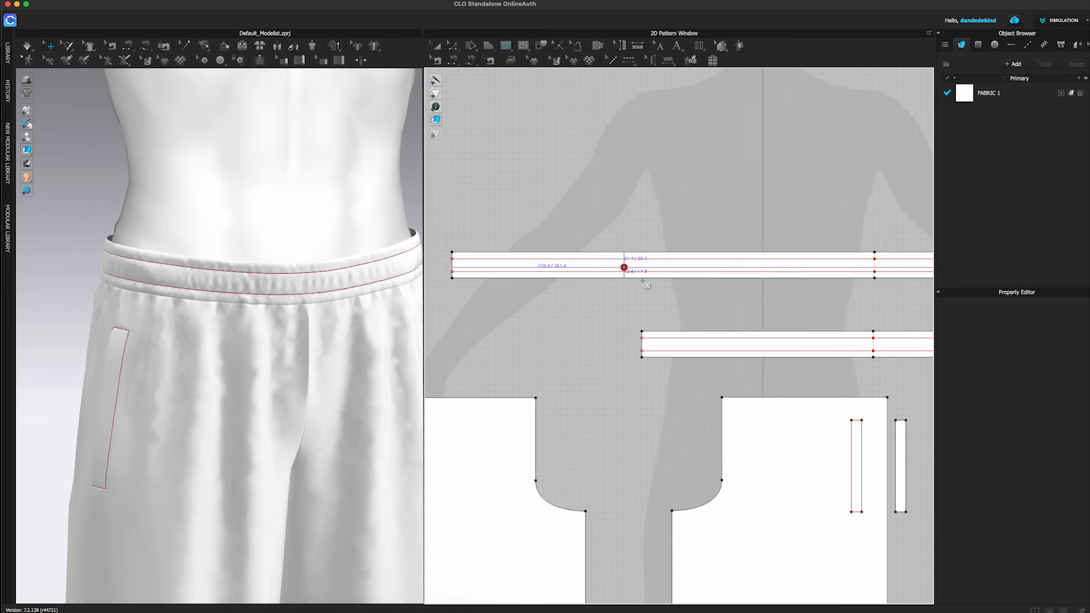
scroll(632, 277, "up", 7)
left_click(437, 46)
left_click_drag(620, 230, 717, 227)
middle_click_drag(706, 255, 590, 266)
left_click_drag(594, 246, 695, 243)
- Convert both small circles on the outer waistband to holes
left_click(655, 244)
left_click(599, 243, "shift")
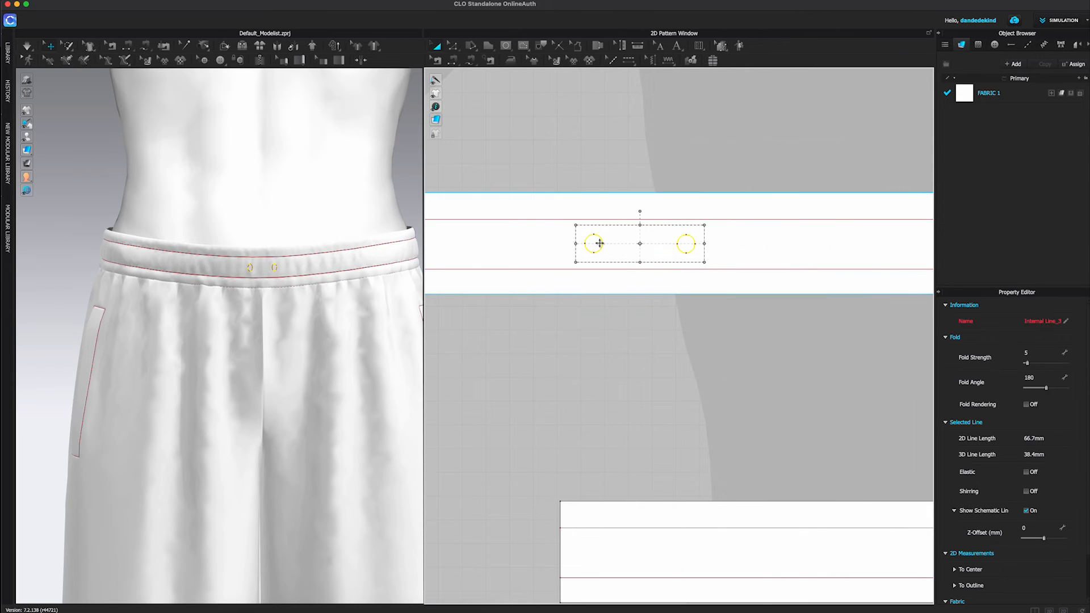
right_click(599, 243)
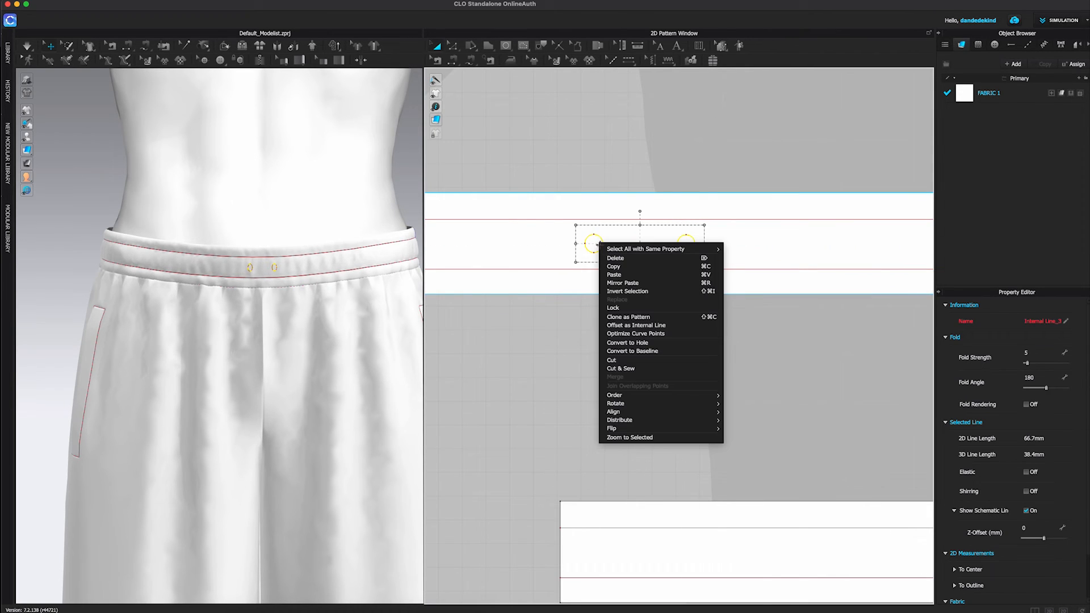
left_click(647, 343)
scroll(239, 250, "up", 5)
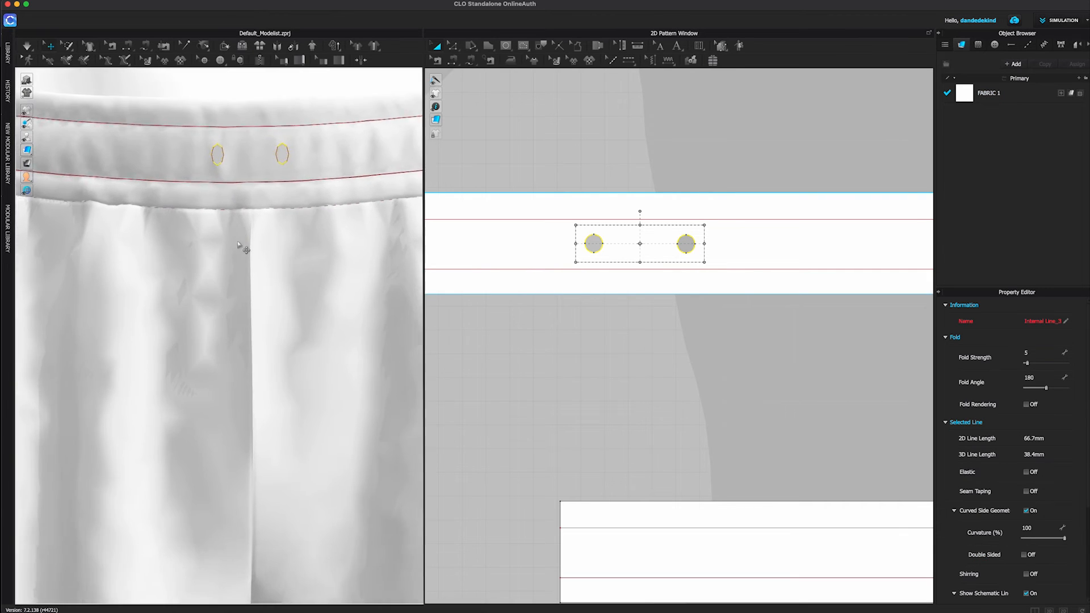
middle_click_drag(238, 243, 259, 299)
left_click(261, 243)
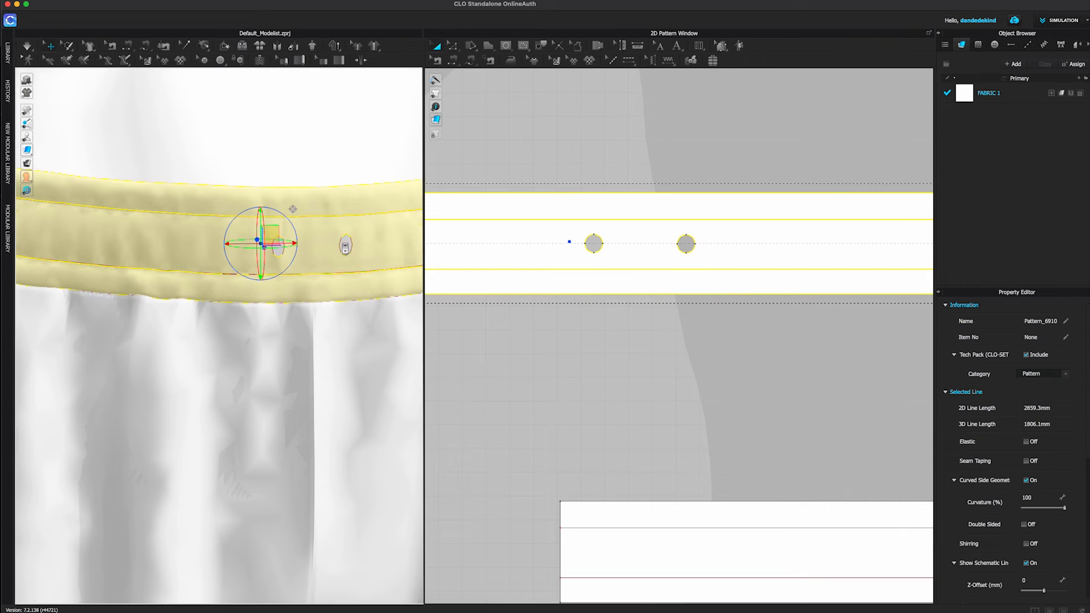
scroll(345, 245, "down", 2)
scroll(332, 264, "down", 3)
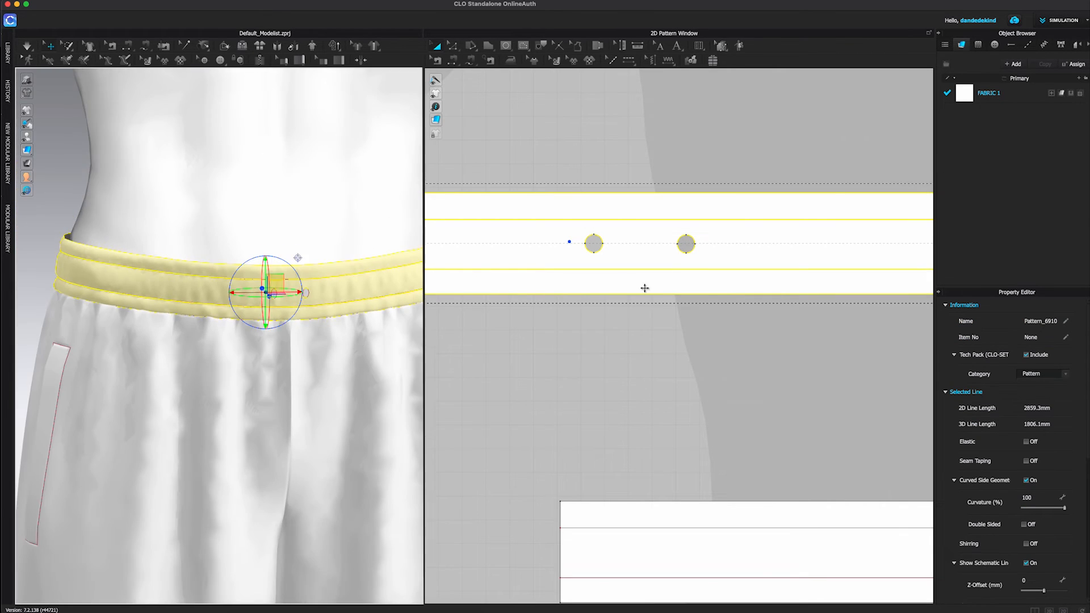
scroll(645, 287, "down", 4)
left_click(599, 249)
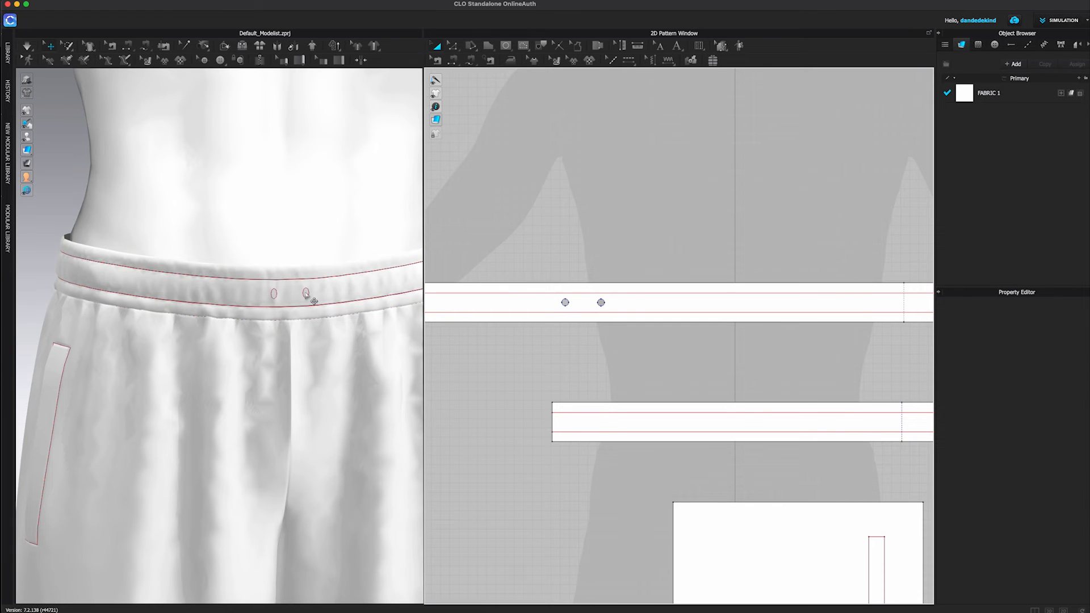
- Draw a thin internal rectangle about 108 mm in perimeter on the inner waistband, behind the two front holes
middle_click_drag(605, 334, 608, 287)
left_click(660, 367)
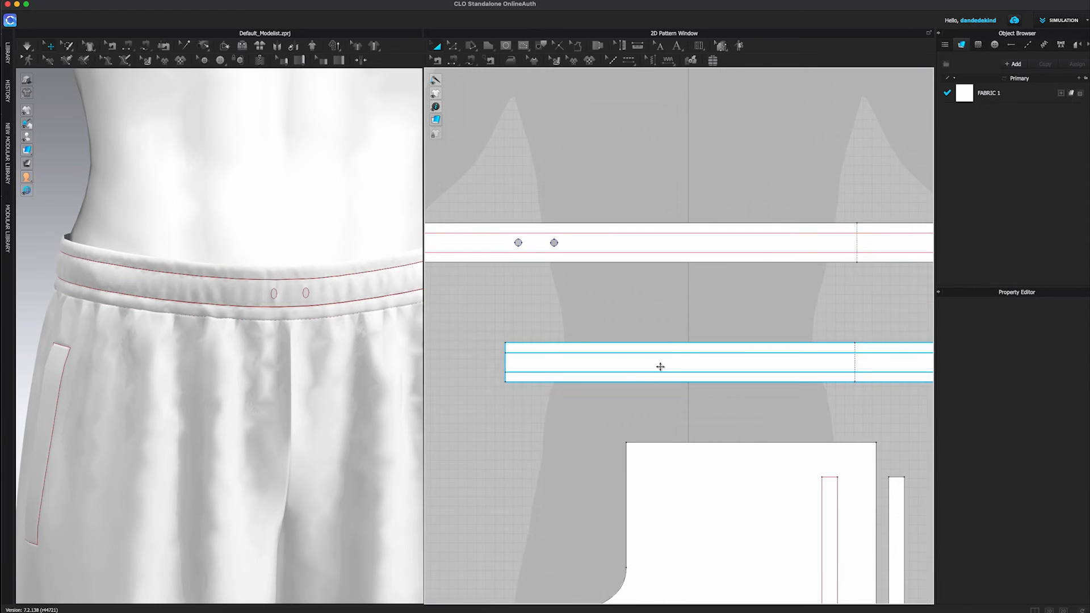
left_click(624, 363)
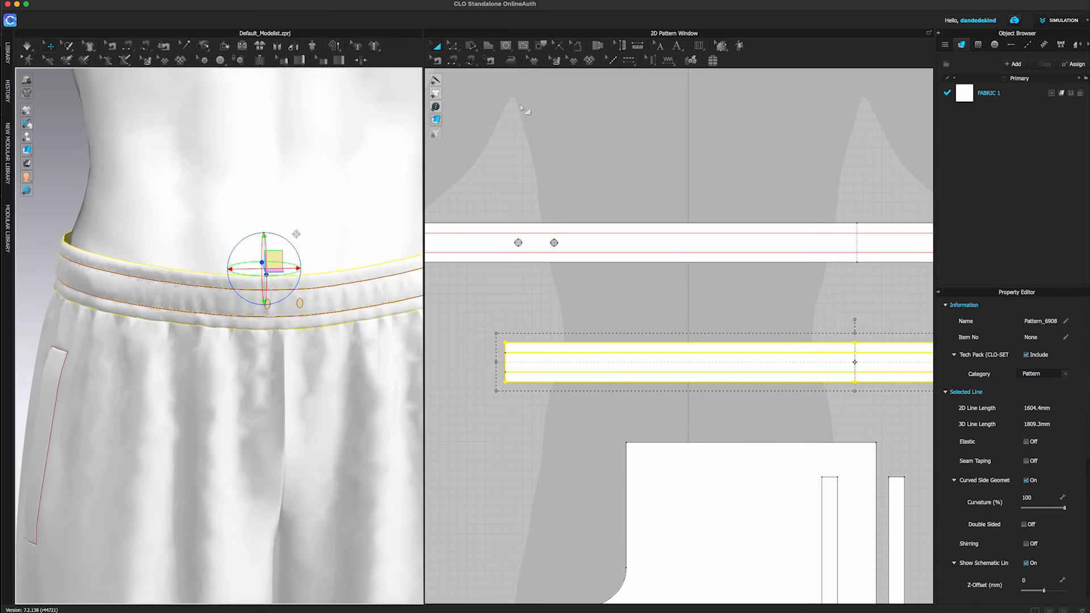
left_click(505, 47)
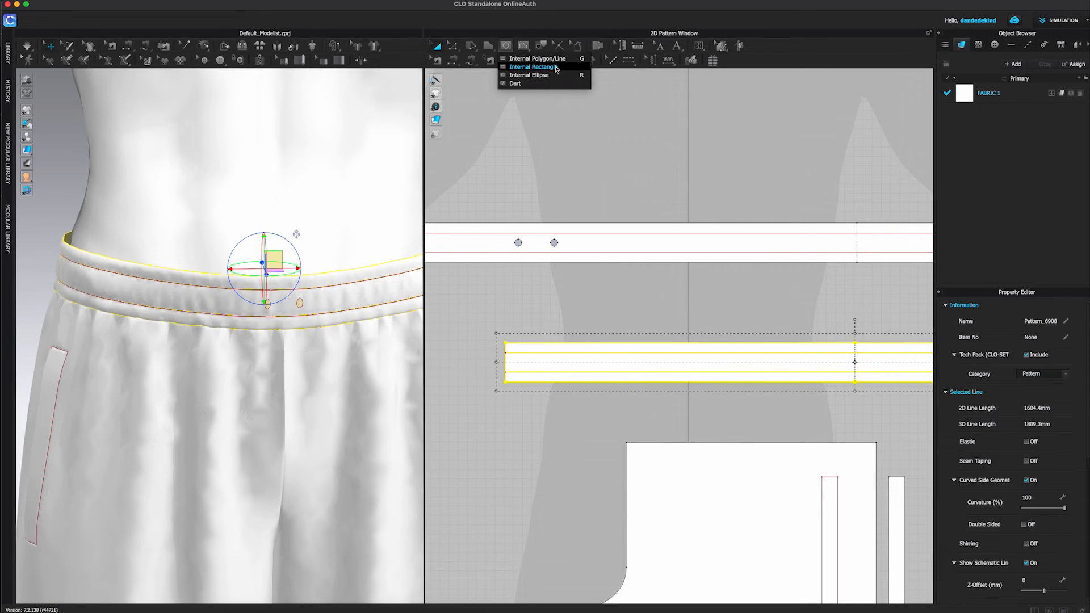
left_click(556, 68)
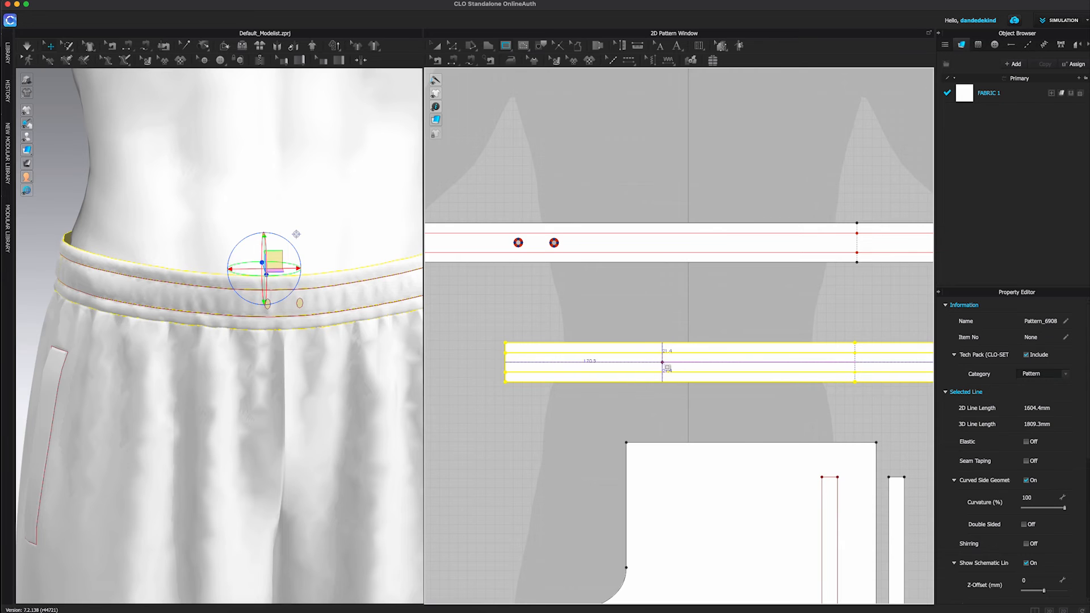
left_click_drag(662, 362, 708, 368)
scroll(287, 307, "up", 5)
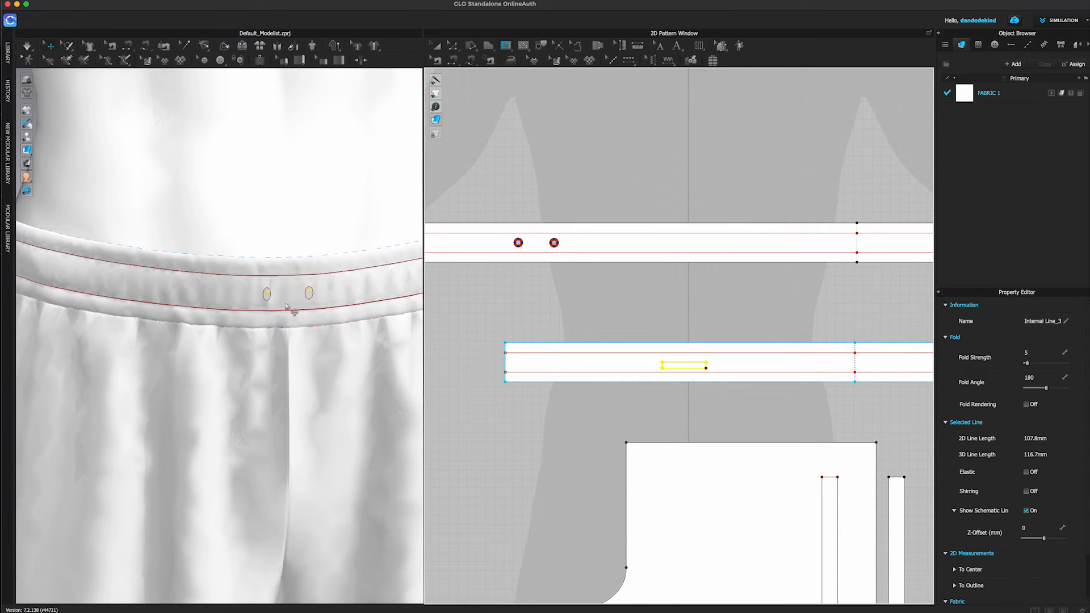
- Hide the outer waistband in the 3D view to expose the inner waistband and its internal rectangle
left_click(244, 294)
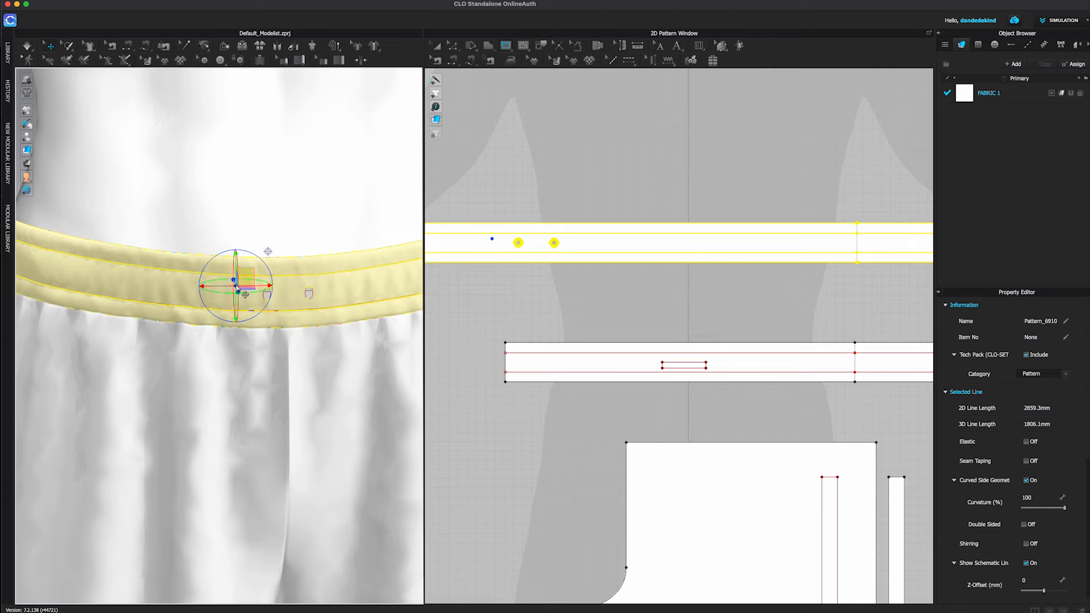
right_click(168, 273)
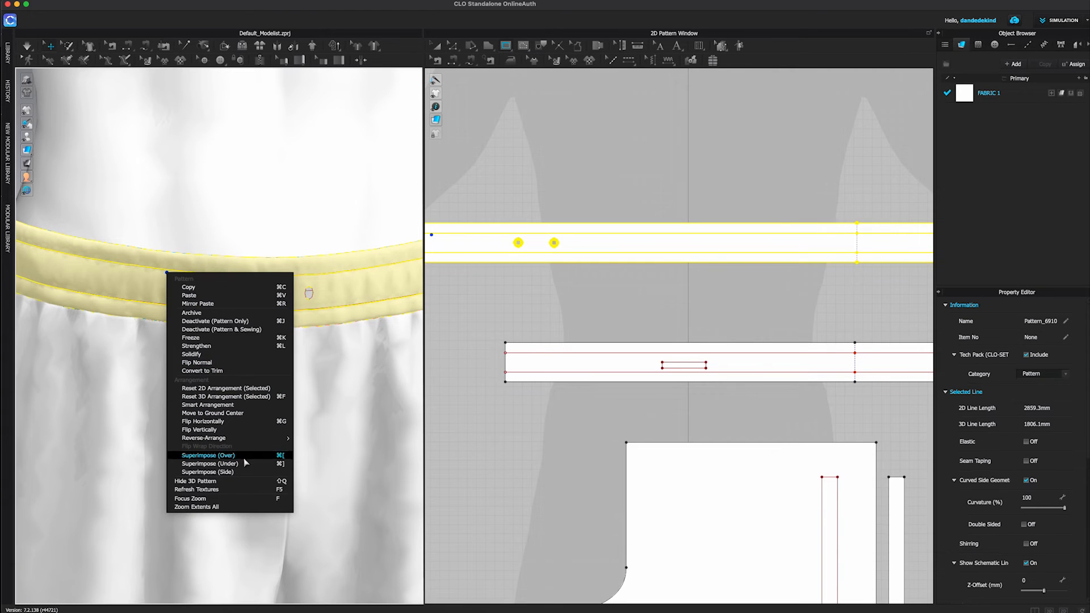
left_click(243, 481)
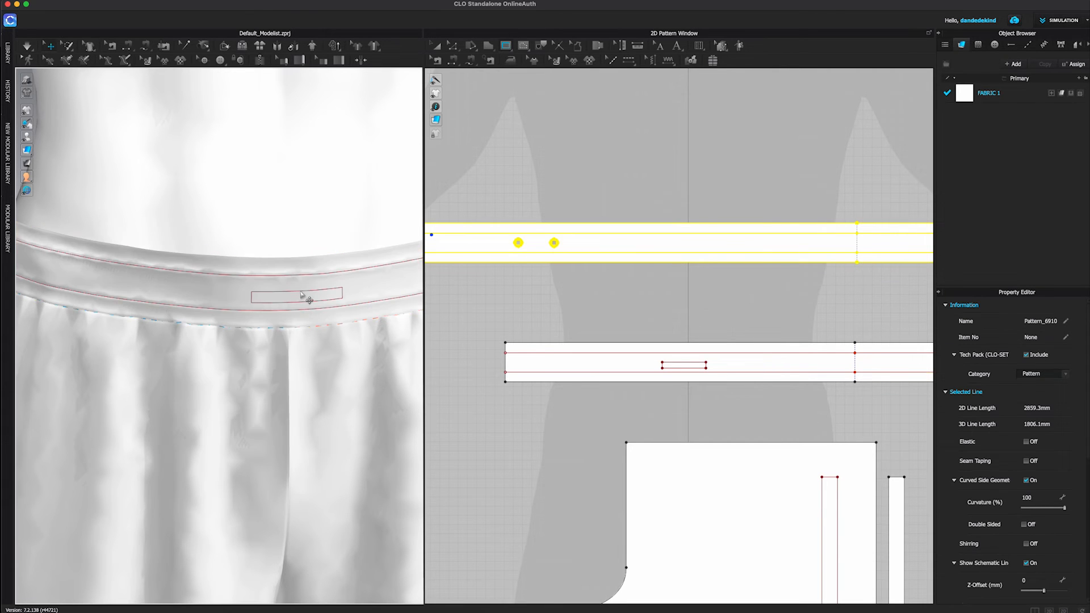
left_click(301, 294)
left_click(705, 314)
left_click(497, 337)
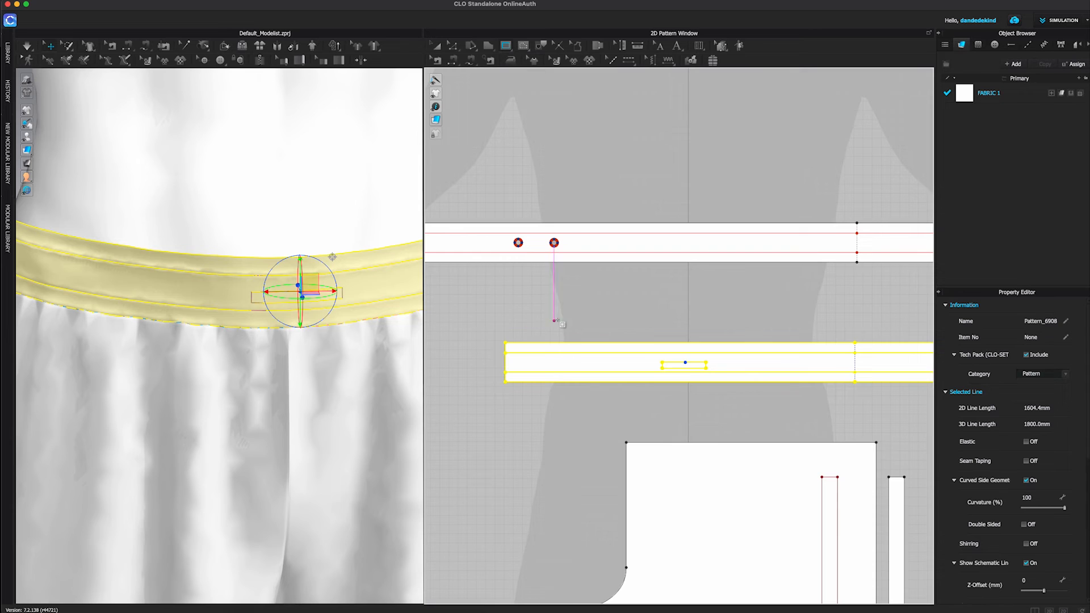
left_click(568, 319)
- Move the internal rectangle onto the inner waistband's lengthwise centre and shorten it
key("a")
left_click(690, 291)
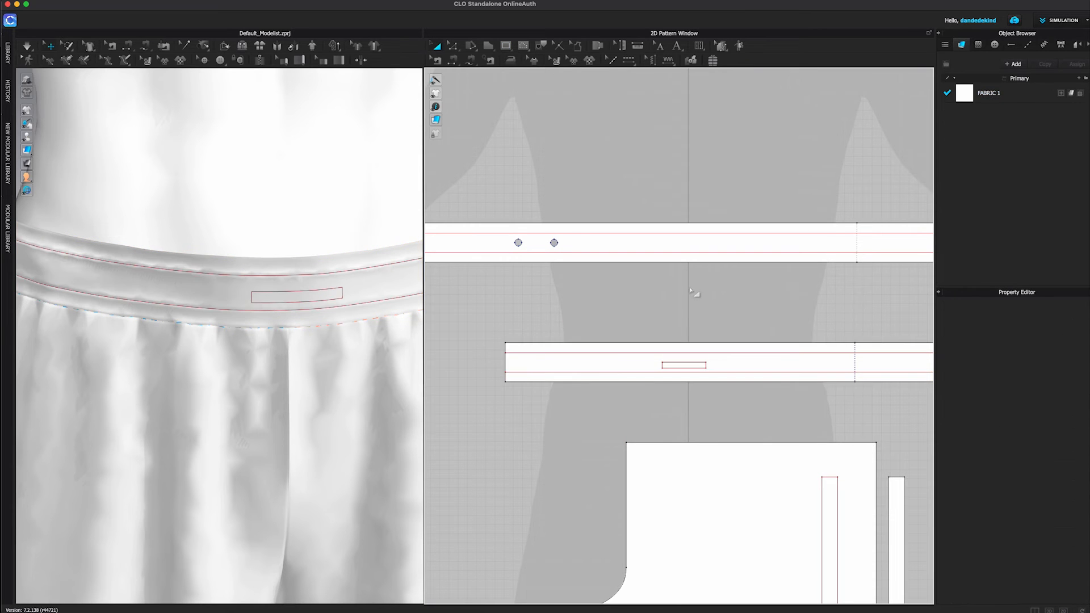
left_click(682, 365)
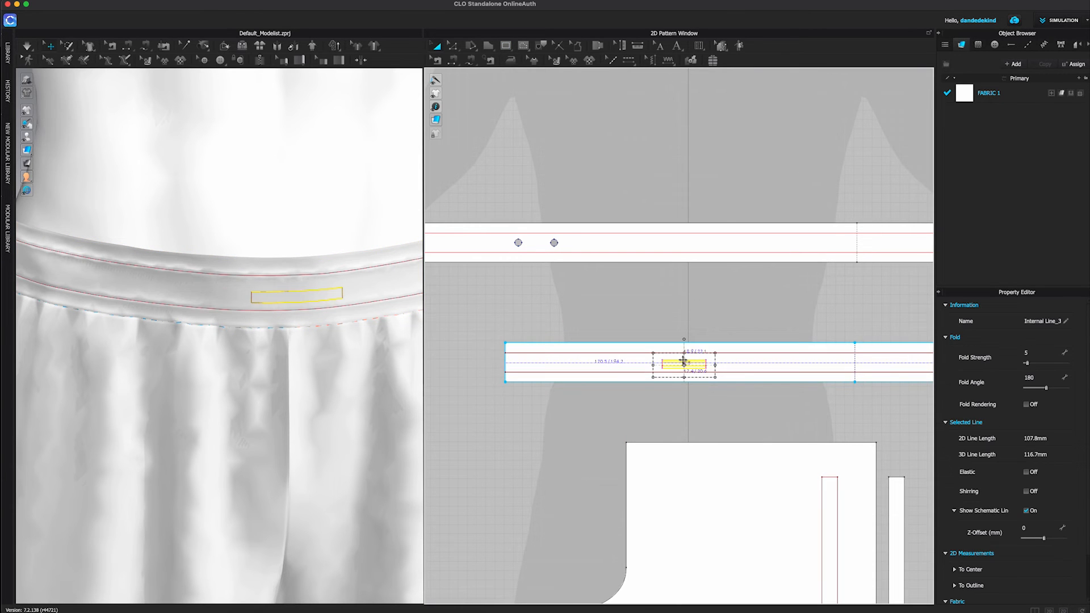
scroll(683, 361, "up", 3)
left_click_drag(699, 353, 637, 360)
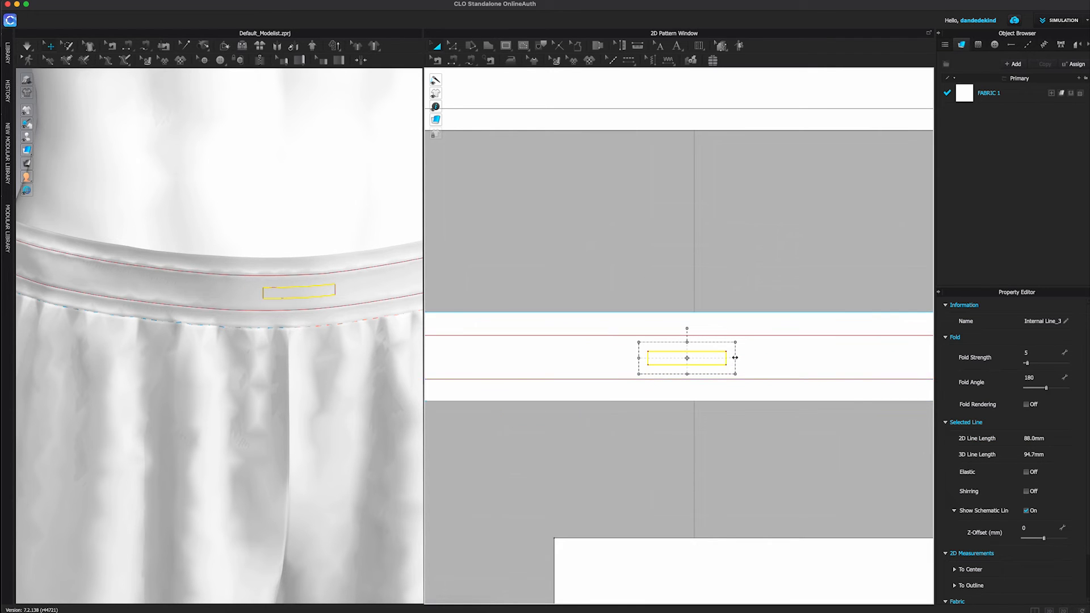
left_click(590, 271)
scroll(561, 200, "down", 5)
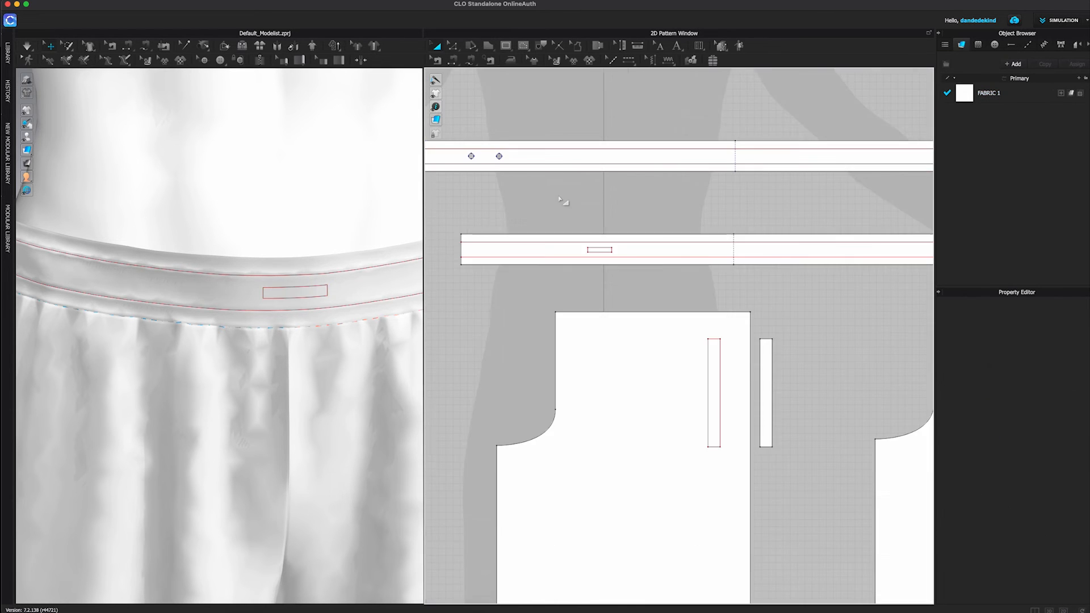
- Show the outer waistband again in the 3D view
scroll(562, 200, "up", 2)
left_click(589, 187)
right_click(591, 186)
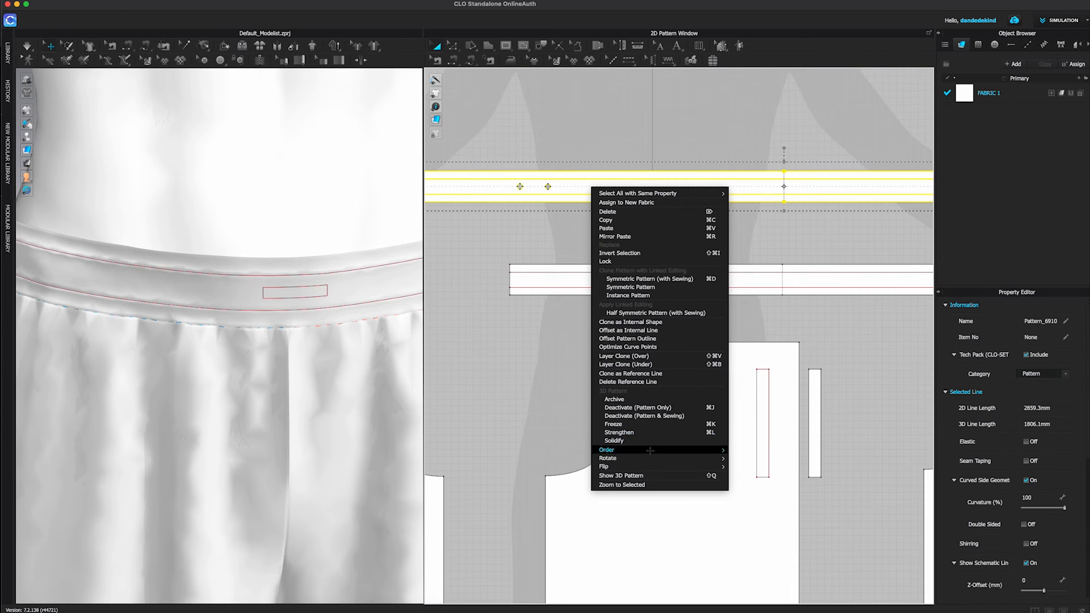
left_click(647, 476)
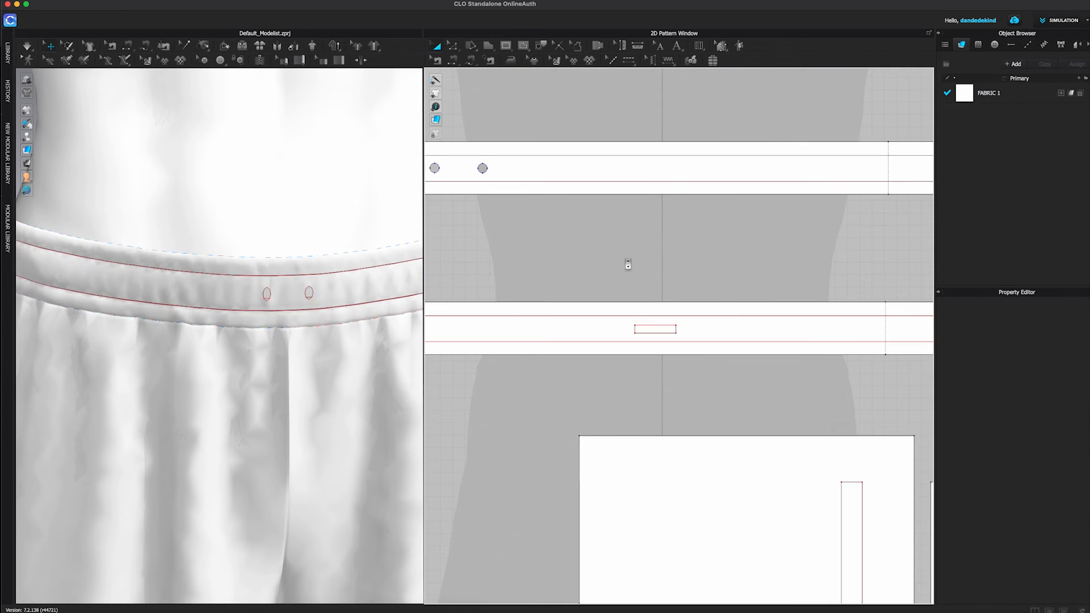
right_click_drag(334, 302, 324, 295)
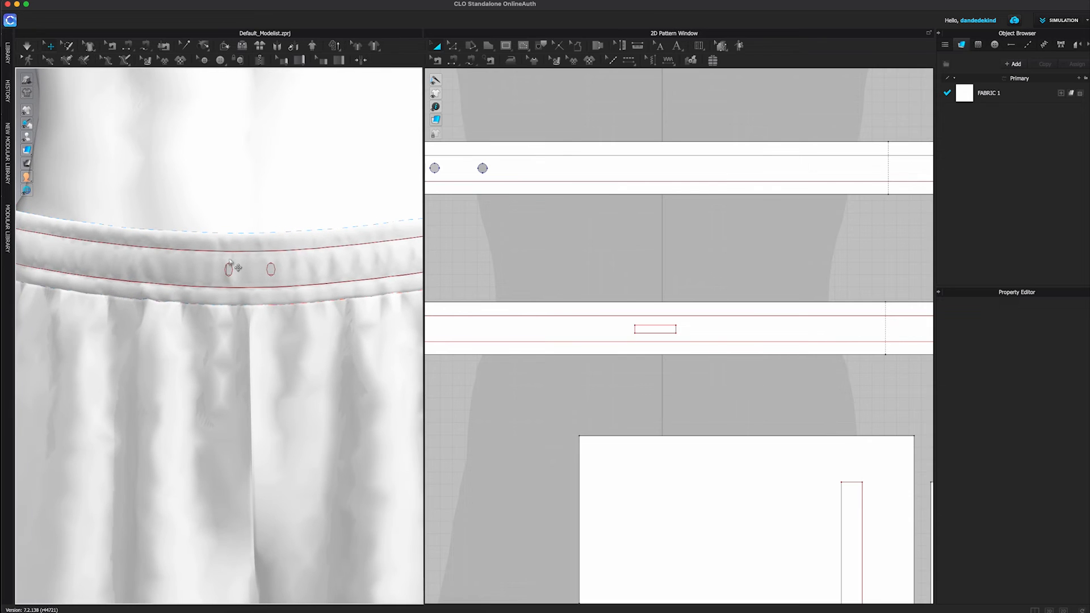
scroll(306, 284, "down", 3)
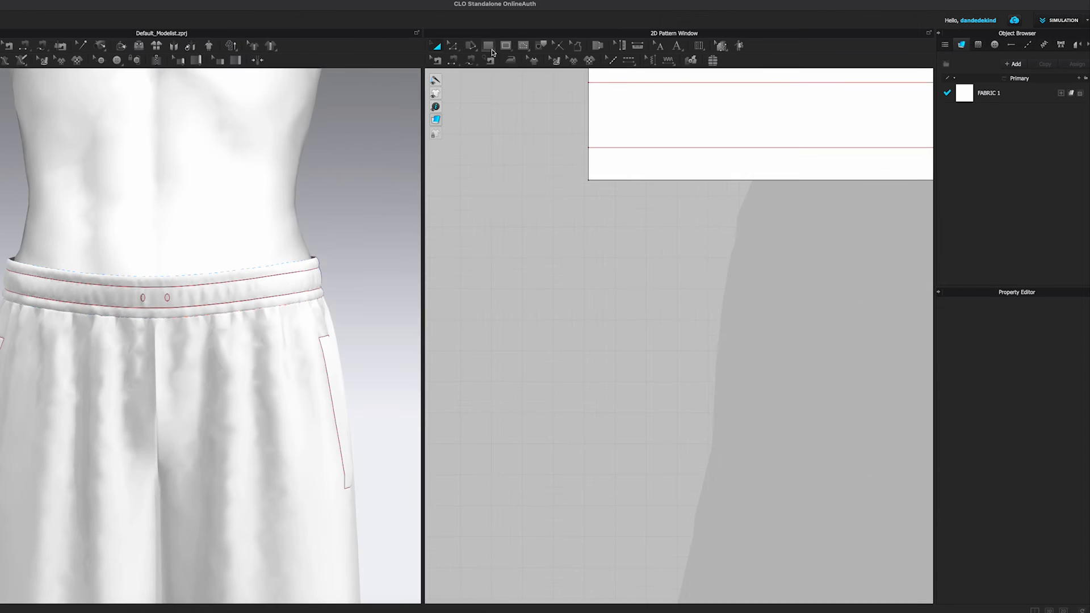
- Create a separate rectangular pattern piece 10 mm wide and 40 mm high below the inner waistband's left end
key("s")
left_click(615, 301)
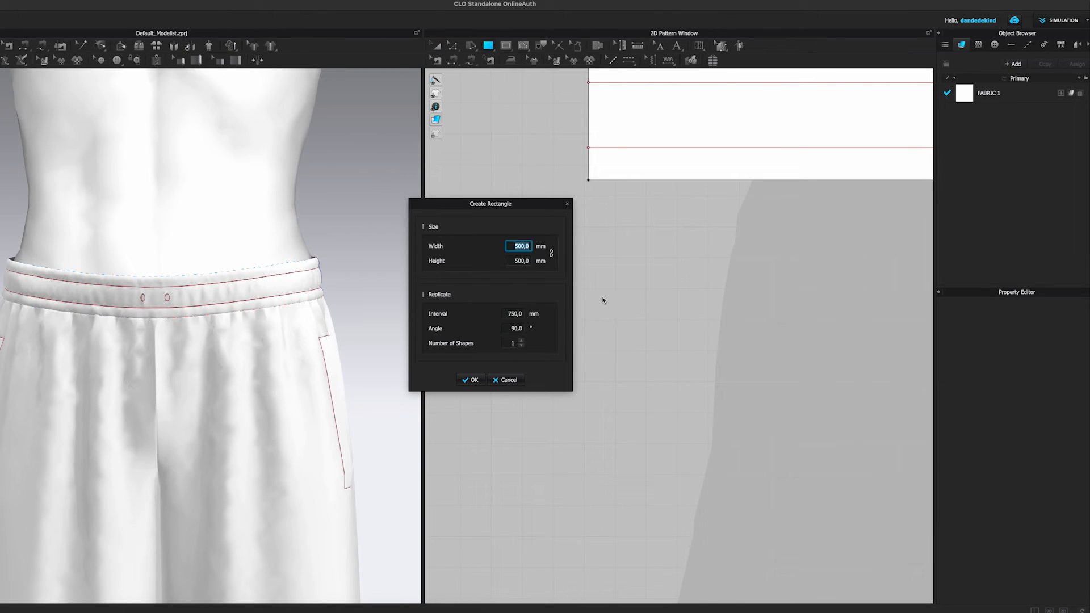
type("10")
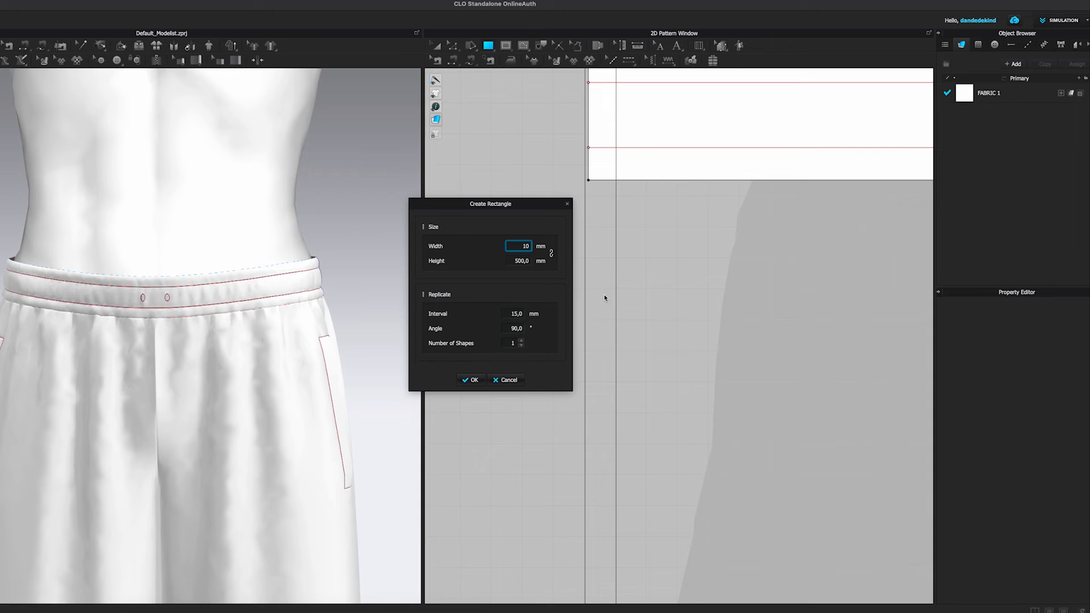
left_click(522, 262)
type("40")
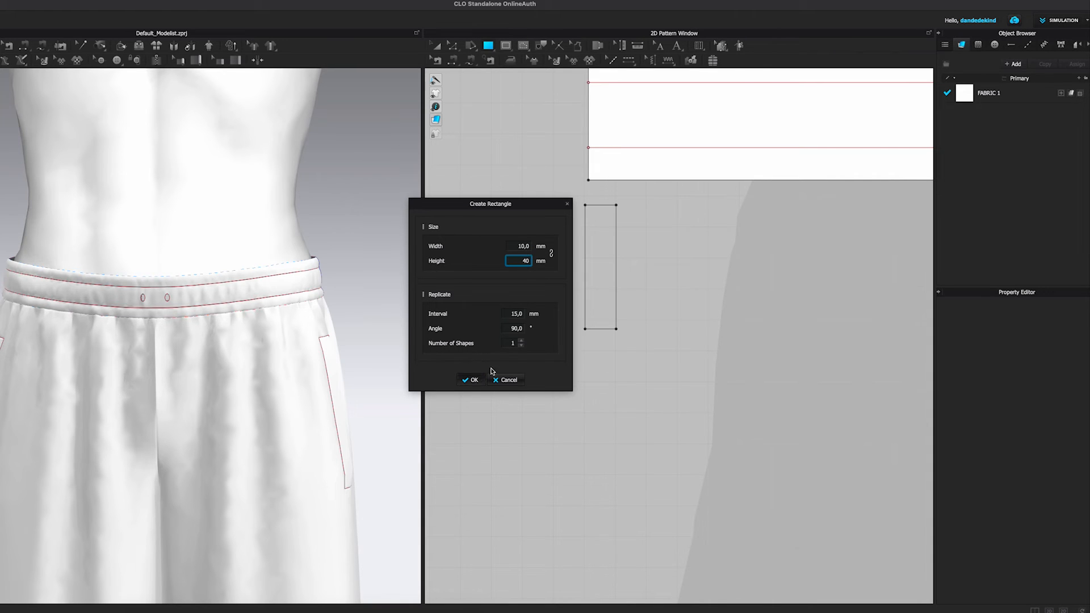
left_click(473, 380)
- Offset both long edges of the small rectangle as internal lines at 4.5 mm
key("z")
left_click(616, 267)
left_click(592, 269, "shift")
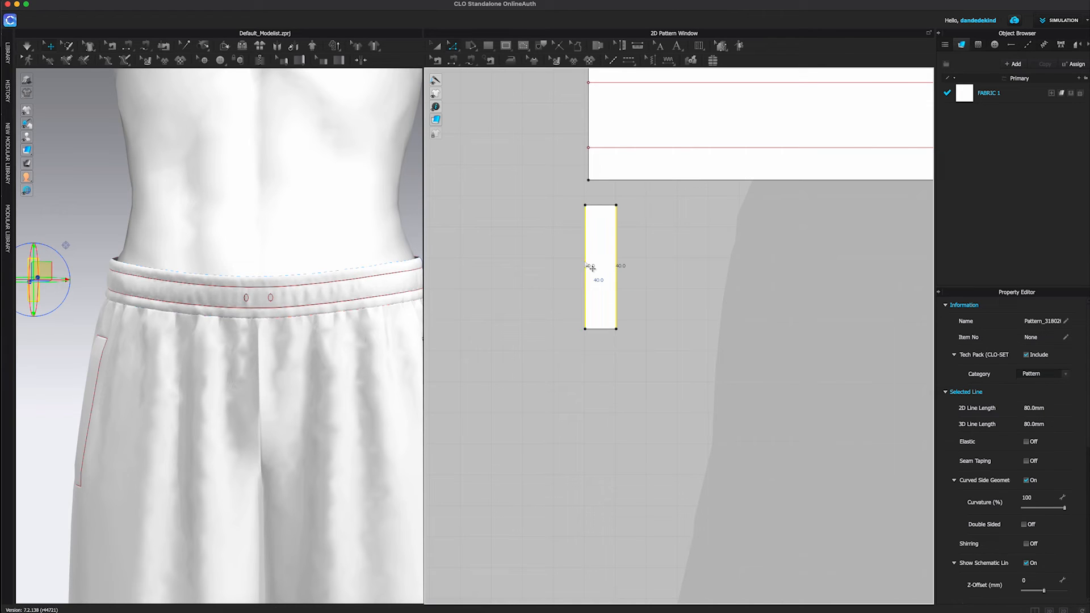
right_click(586, 262)
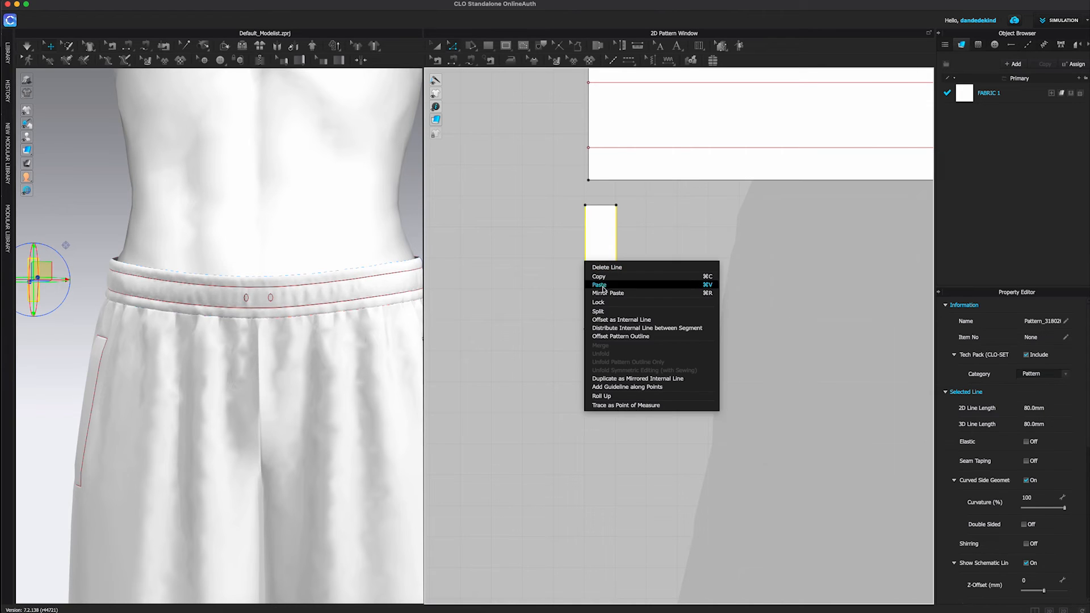
left_click(630, 322)
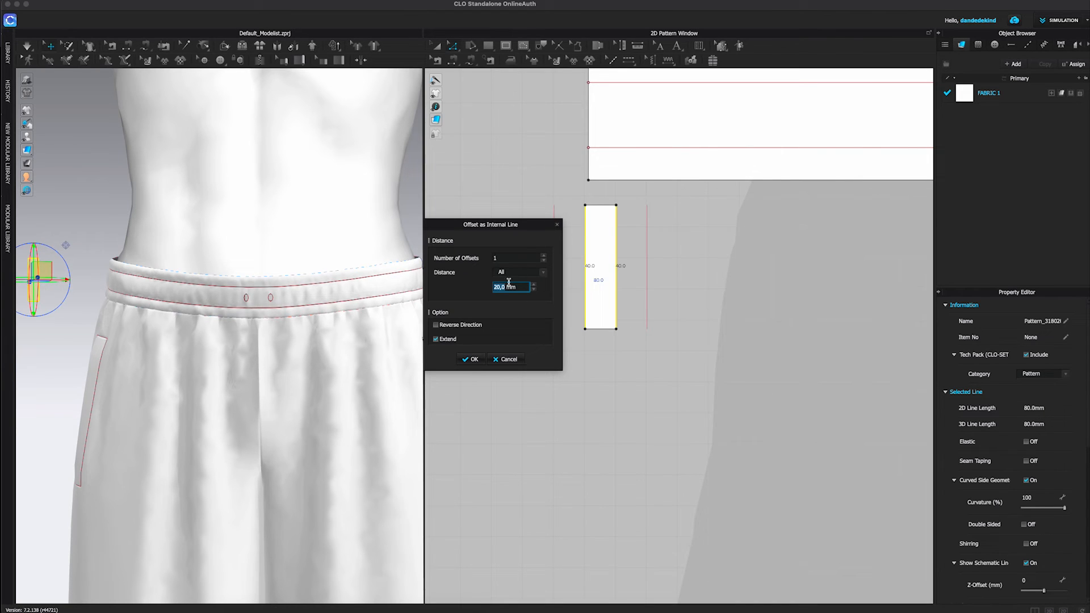
type("4,5")
left_click(473, 359)
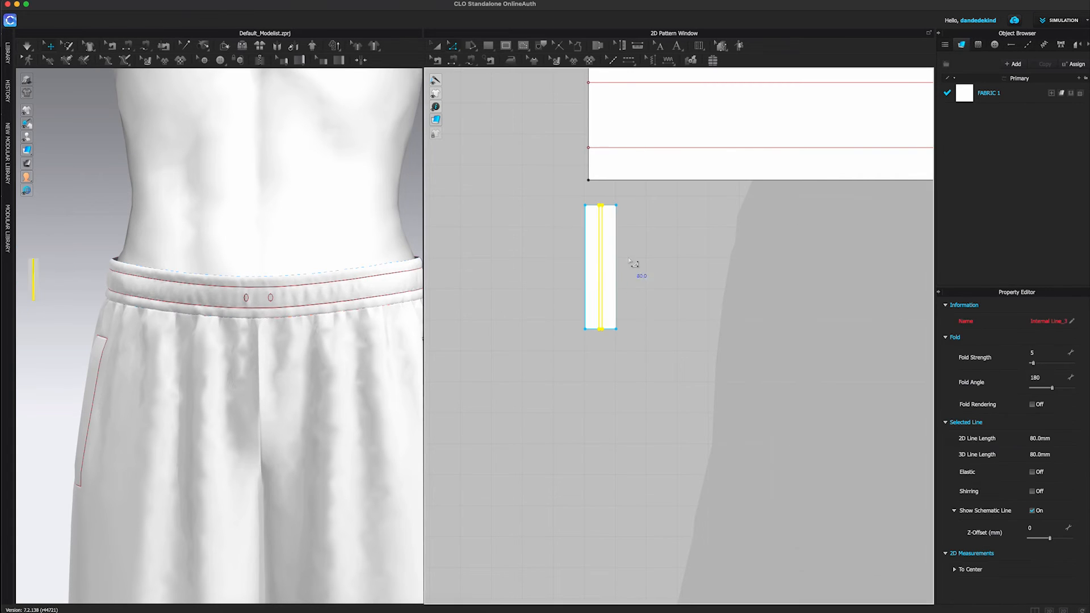
- Cut & Sew the small rectangle along its two internal lines to split it into three joined strips
right_click_drag(638, 268, 646, 324)
scroll(640, 328, "up", 3)
left_click(619, 277)
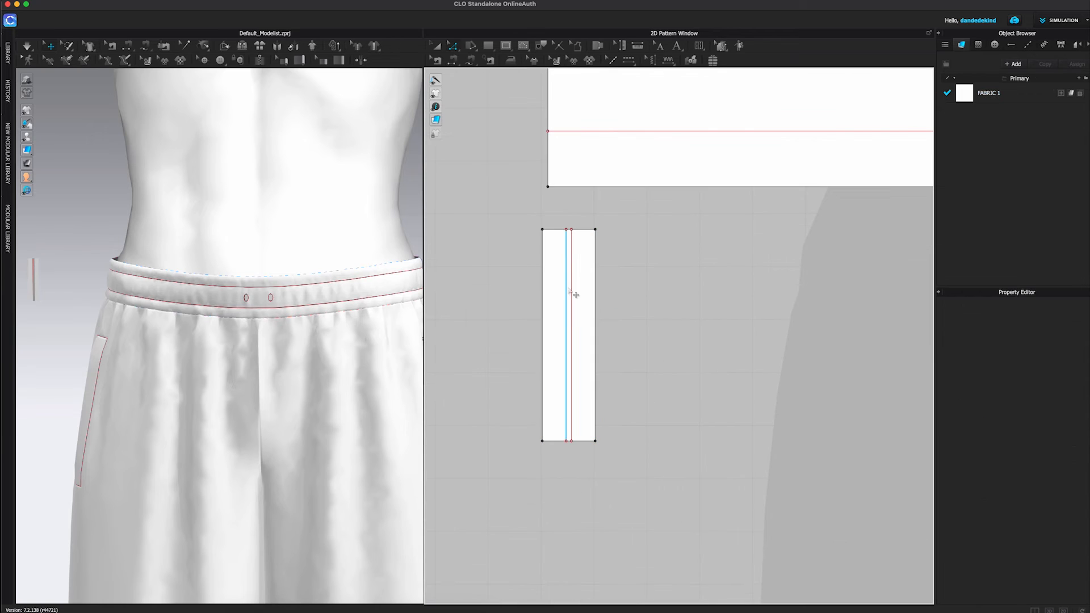
left_click(572, 288)
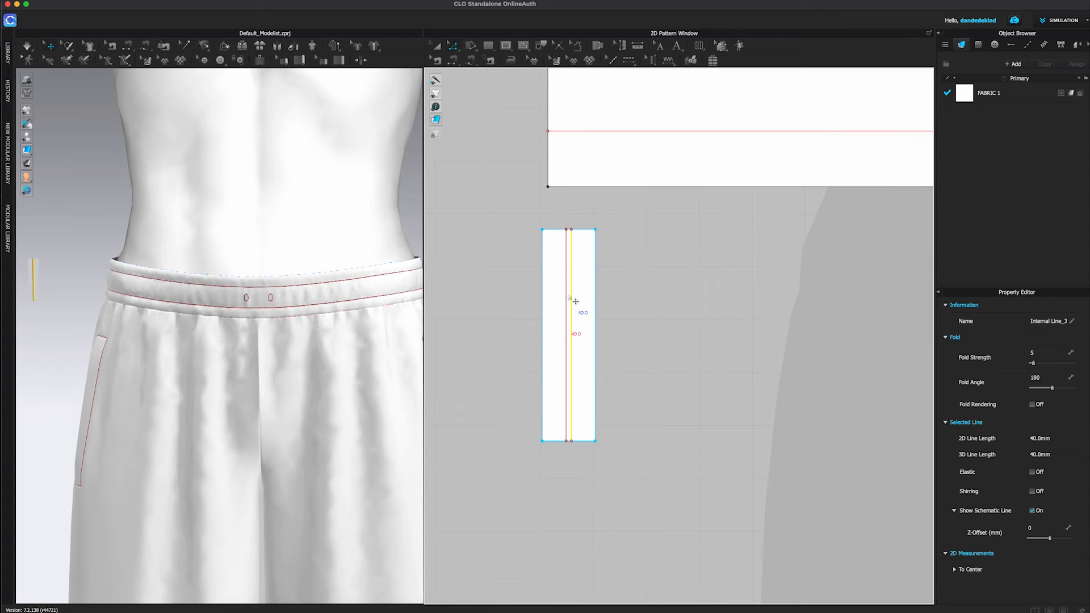
left_click(567, 298, "shift")
right_click(566, 297)
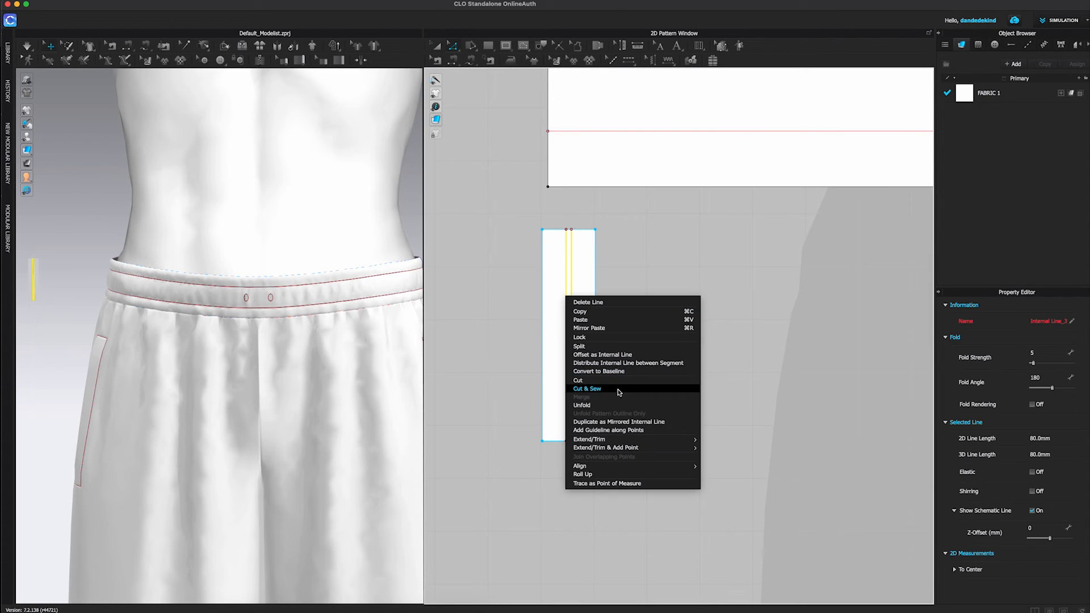
left_click(635, 380)
scroll(648, 302, "down", 3)
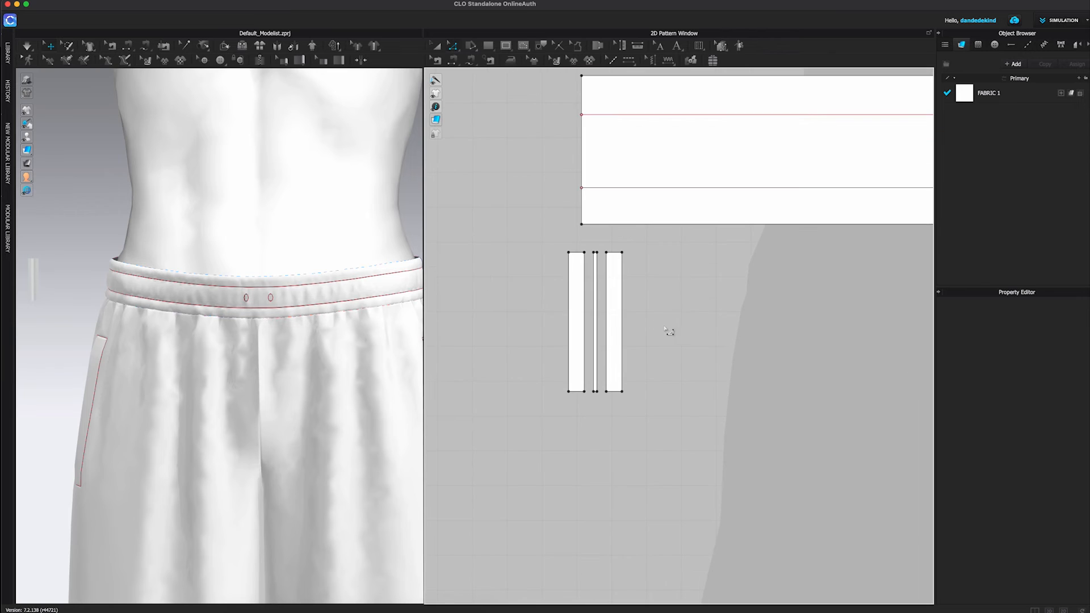
- Duplicate FABRIC 1 and rename the copy Translucent
left_click(435, 46)
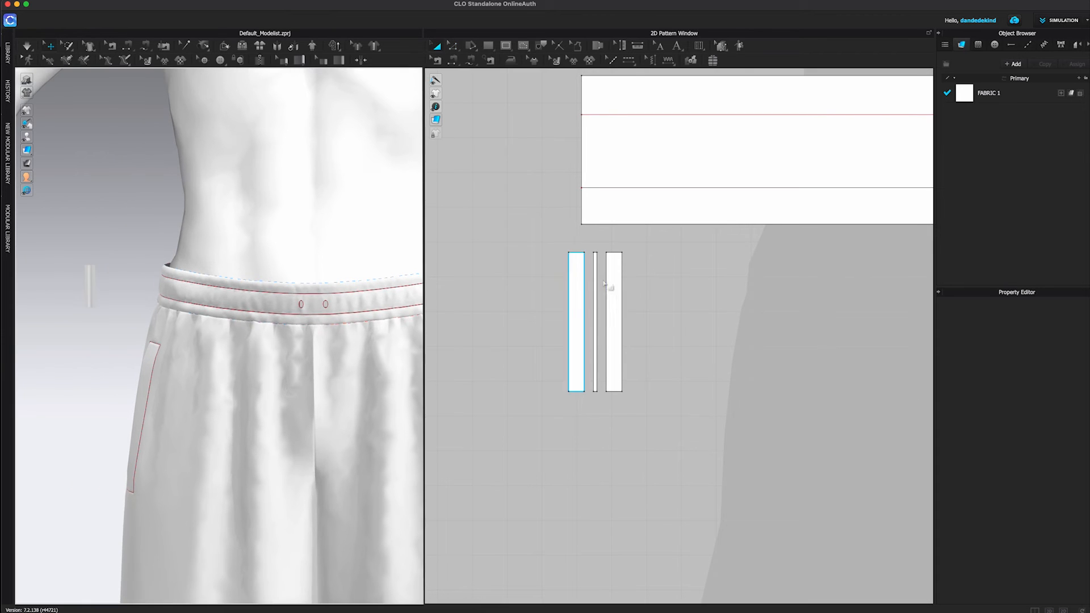
left_click(616, 290)
left_click(642, 291)
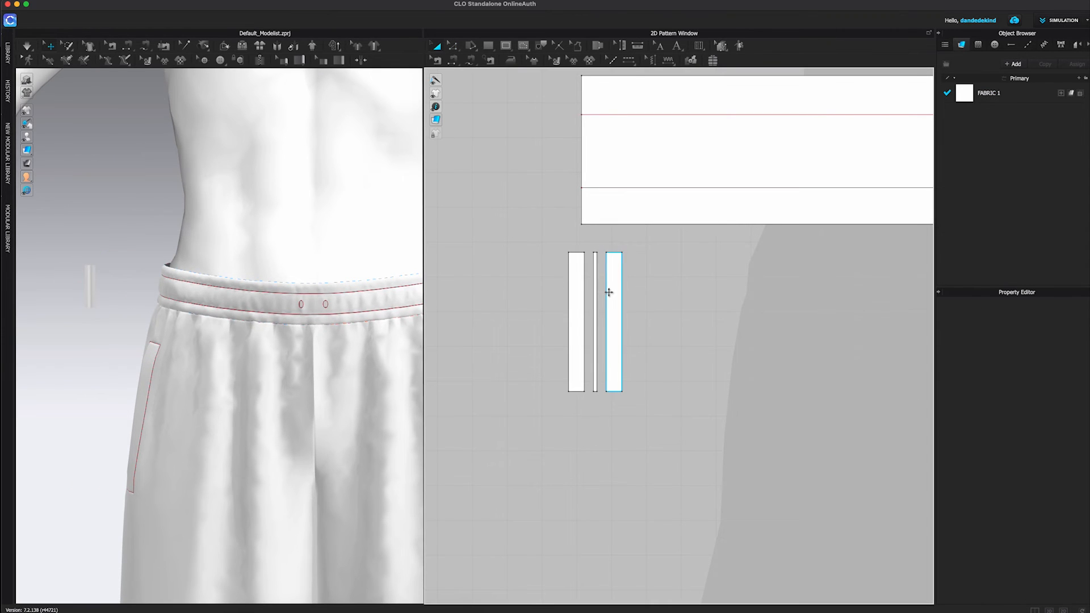
left_click(1014, 91)
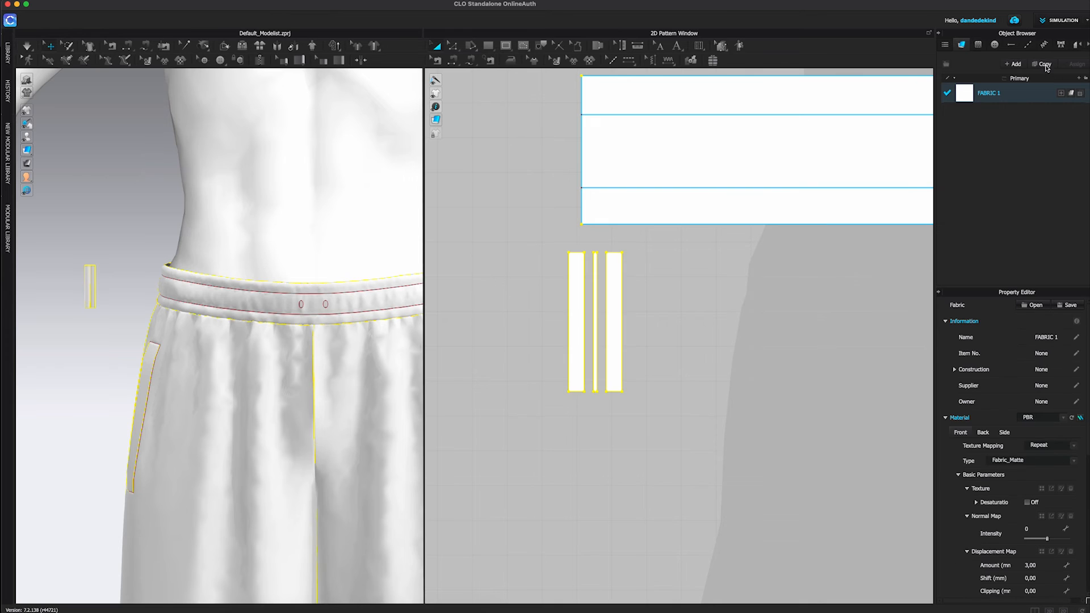
left_click(1045, 64)
double_click(999, 114)
type("Transl")
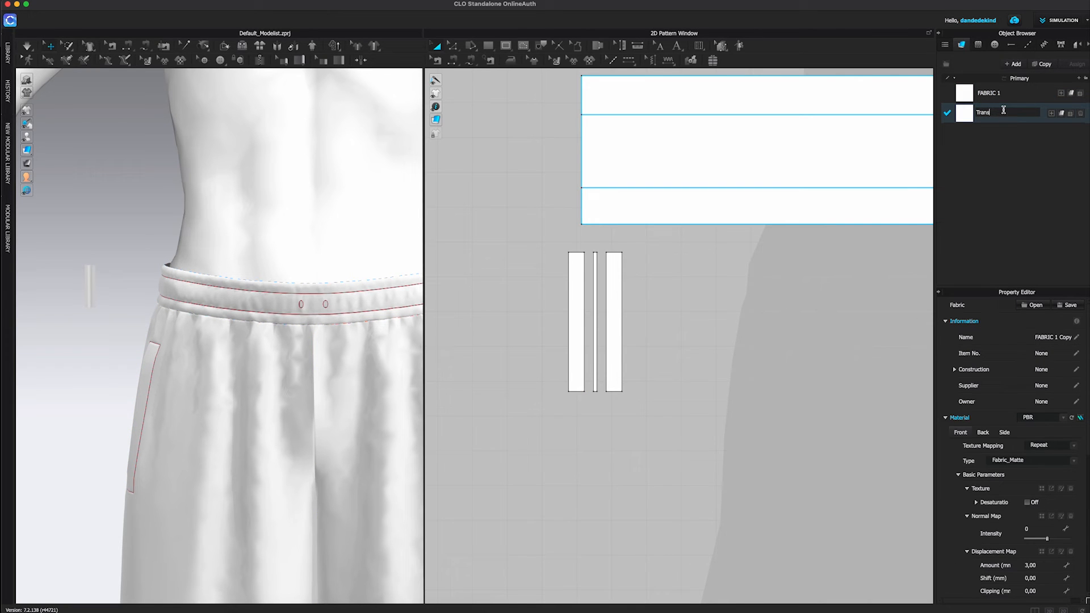
type("ucent")
key("Return")
- Lower the Translucent fabric's opacity until it is fully transparent
scroll(994, 386, "down", 3)
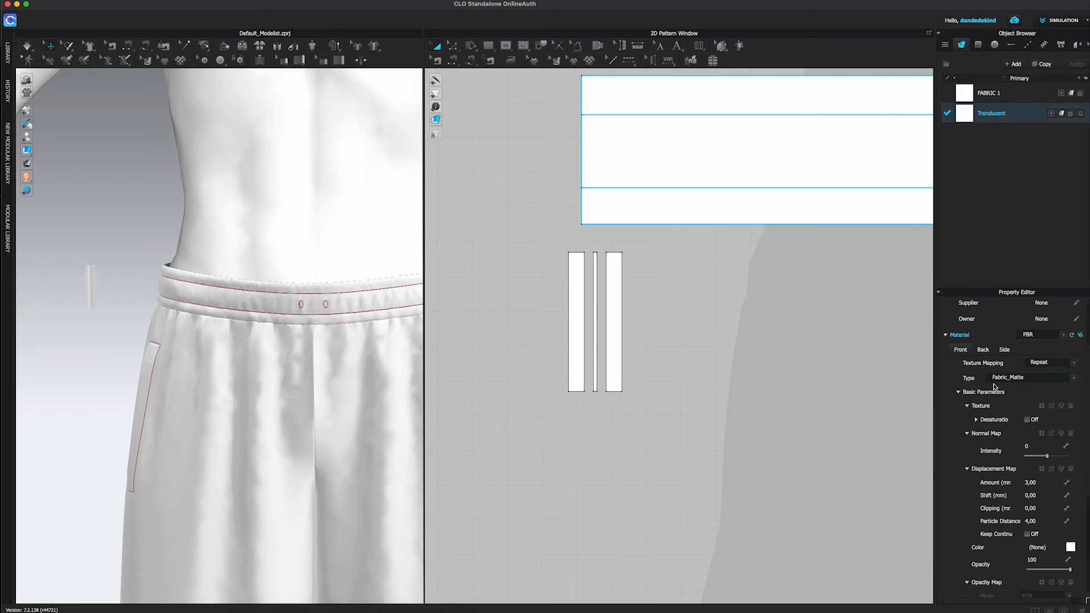
scroll(993, 407, "down", 2)
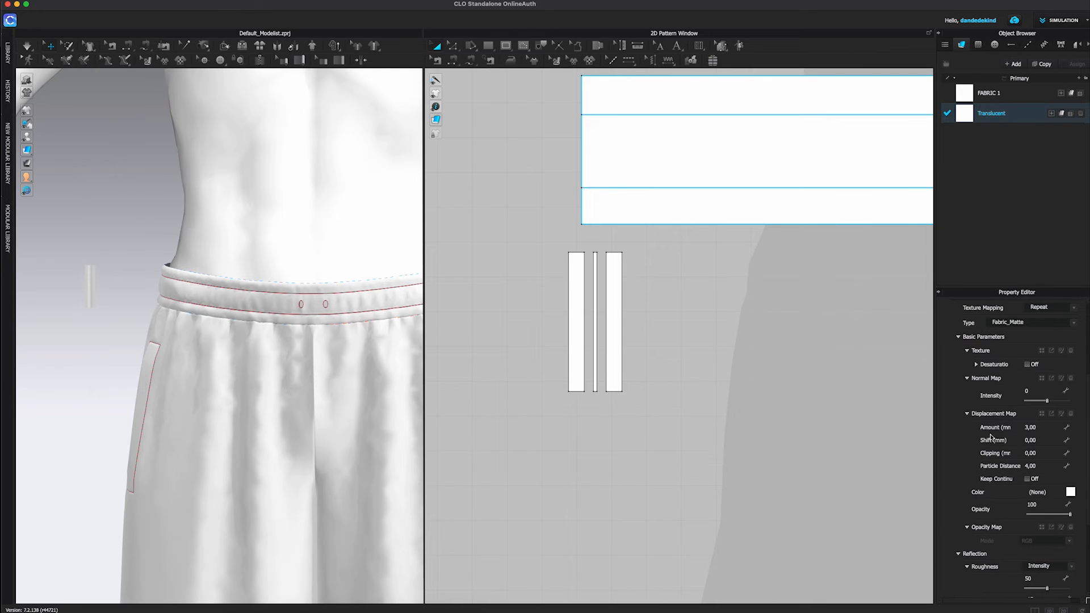
scroll(994, 449, "down", 2)
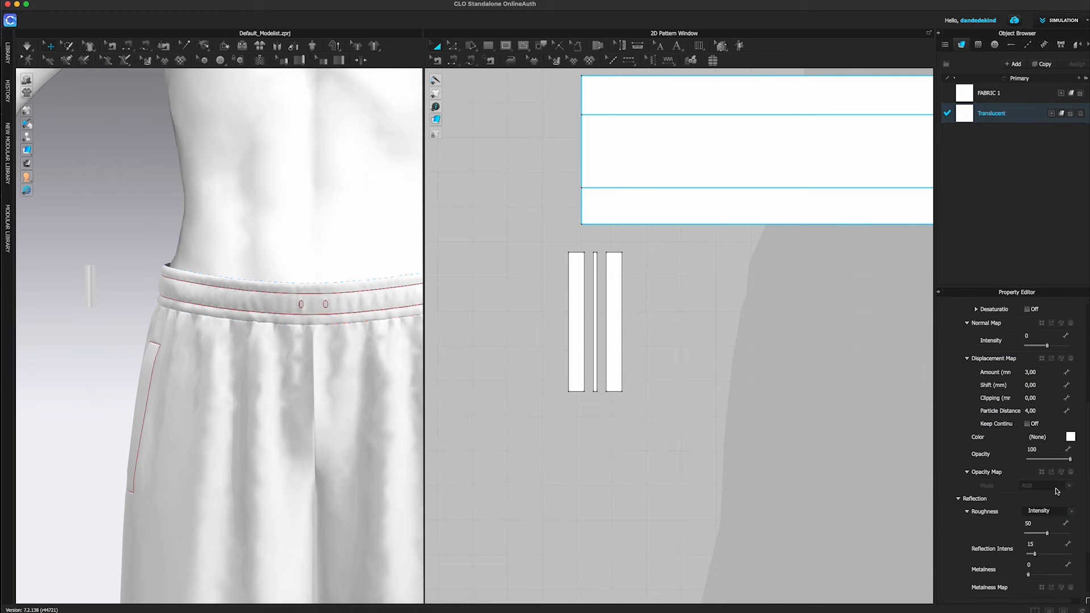
left_click_drag(1071, 463, 1034, 465)
- Assign the Translucent fabric to the two outer strips of the drawcord piece
left_click(613, 281)
left_click(573, 284, "shift")
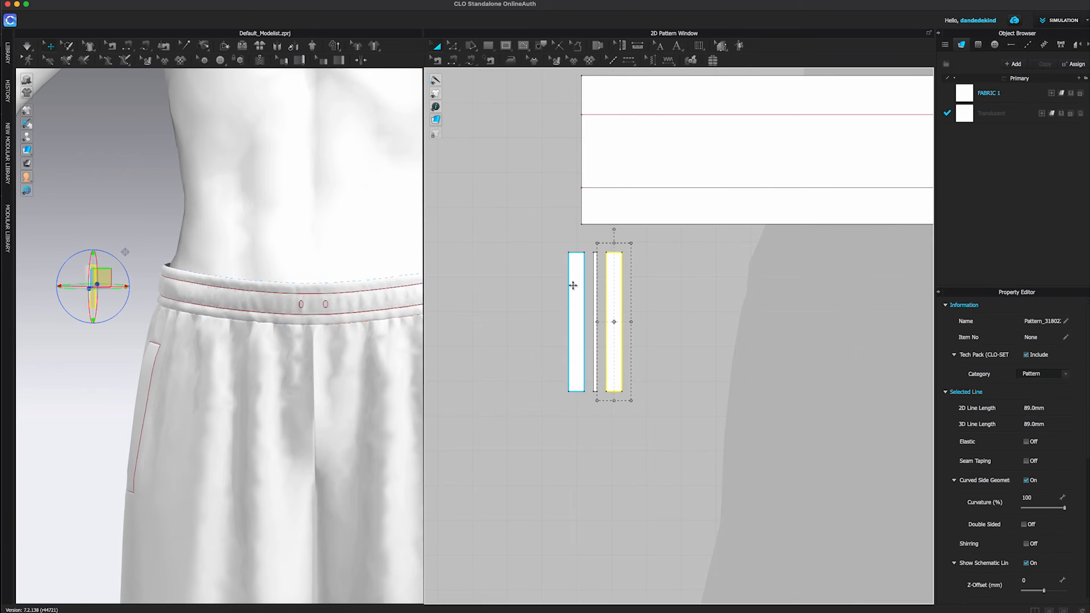
left_click(1063, 115)
left_click(739, 295)
- Select all three strips and shift them sideways in 3D towards the centre front of the pants
scroll(170, 296, "up", 3)
left_click(53, 276)
right_click_drag(111, 301, 165, 321)
left_click_drag(658, 241, 499, 401)
right_click_drag(126, 290, 79, 283)
left_click_drag(90, 284, 377, 281)
- Move the three strips in depth so they sit close to the waistband front, beneath the drawcord holes
right_click_drag(187, 249, 282, 265)
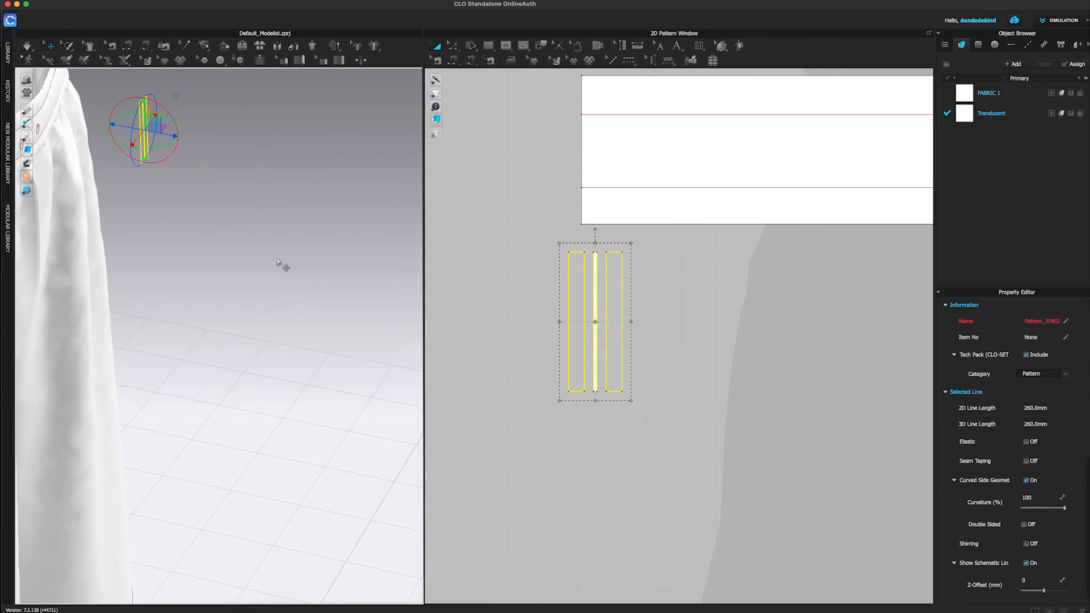
middle_click_drag(282, 265, 414, 357)
left_click_drag(282, 219, 185, 203)
right_click_drag(221, 221, 130, 223)
middle_click_drag(131, 223, 363, 238)
left_click(409, 250)
right_click_drag(316, 237, 343, 287)
key("space")
scroll(337, 282, "up", 3)
middle_click_drag(342, 285, 323, 300)
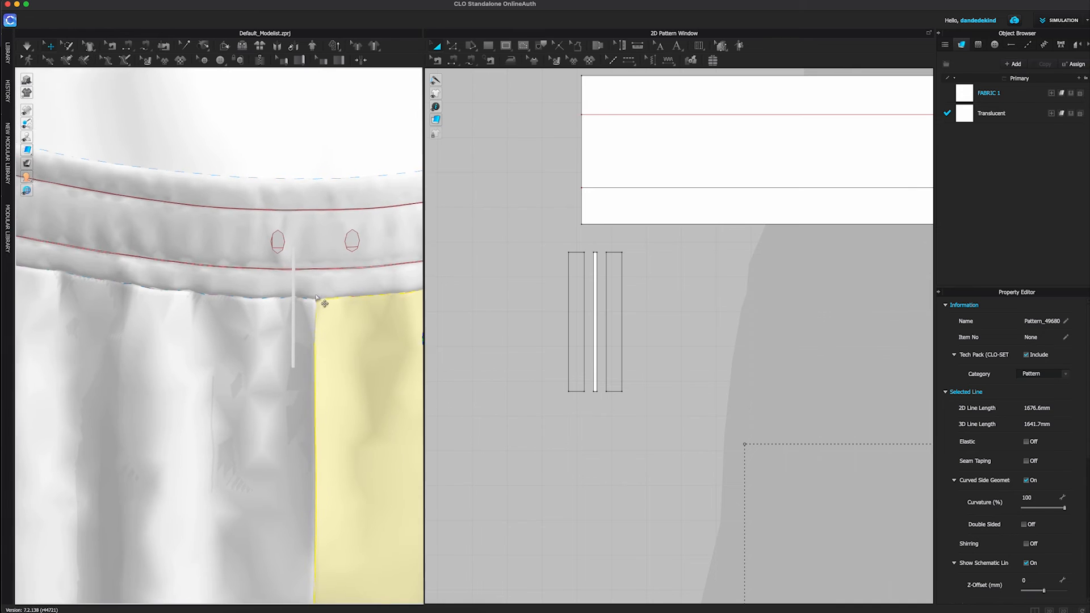
right_click_drag(323, 301, 322, 253)
- Set the narrow middle strip's additional rendering thickness to 1 mm and display the garment as Thick Textured Surface
left_click(294, 291)
scroll(978, 445, "down", 5)
scroll(982, 454, "down", 2)
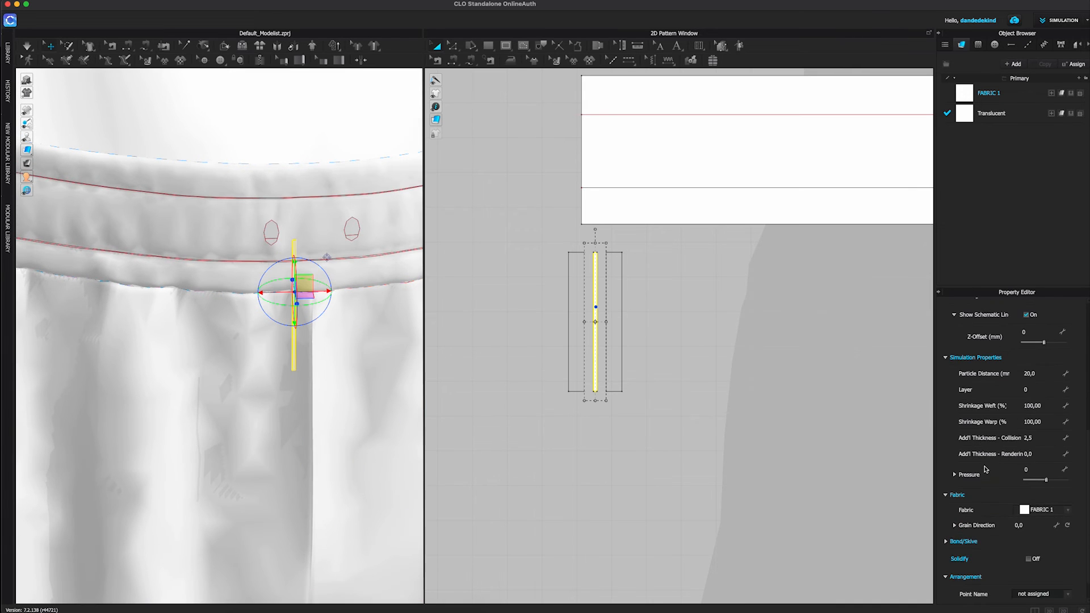
left_click(642, 332)
left_click(595, 292)
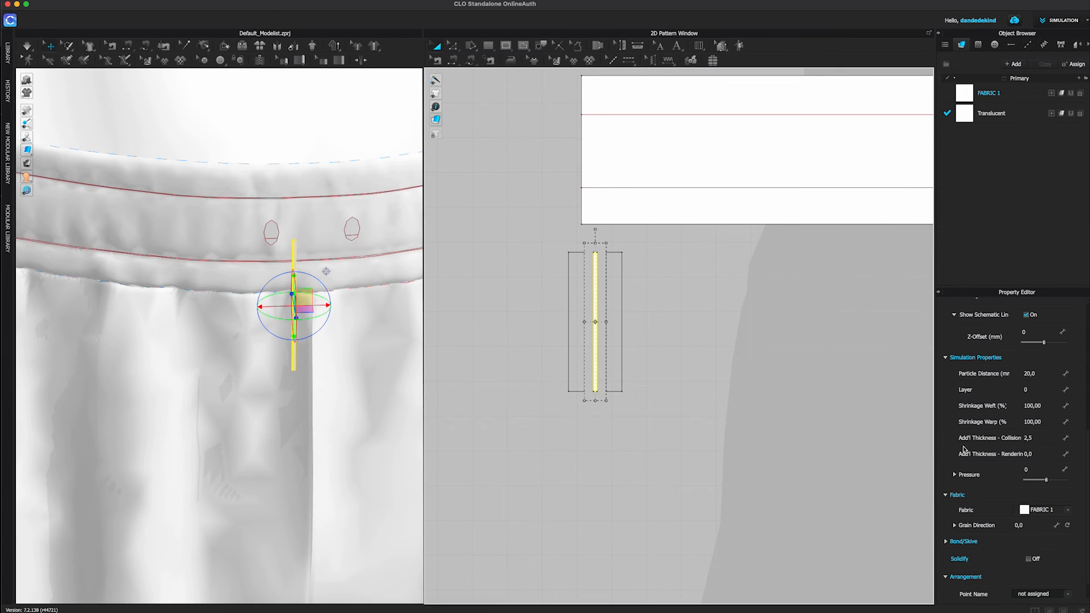
left_click(1038, 455)
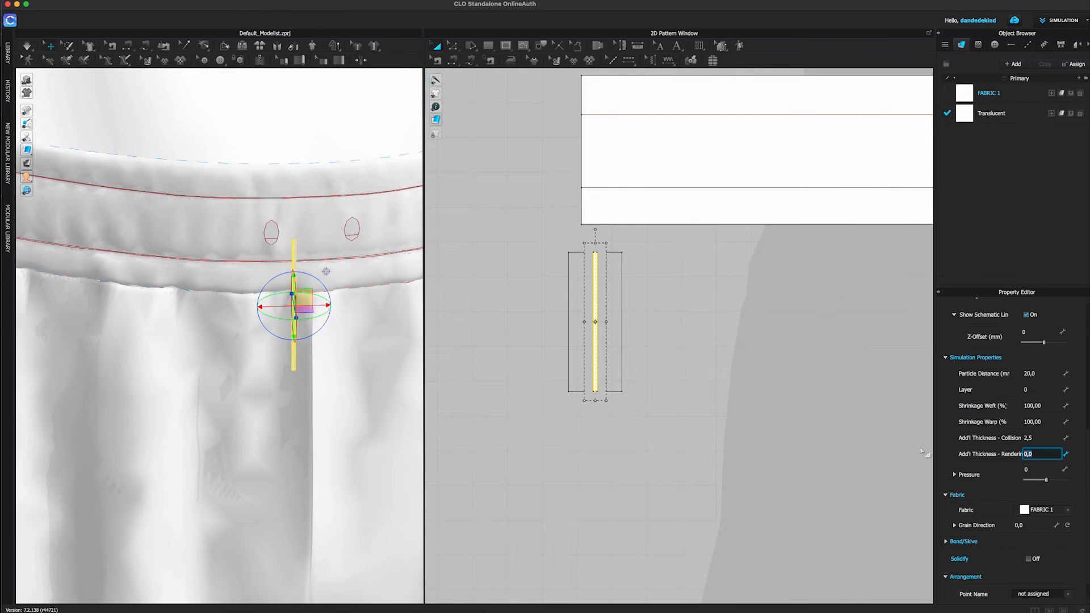
type("1")
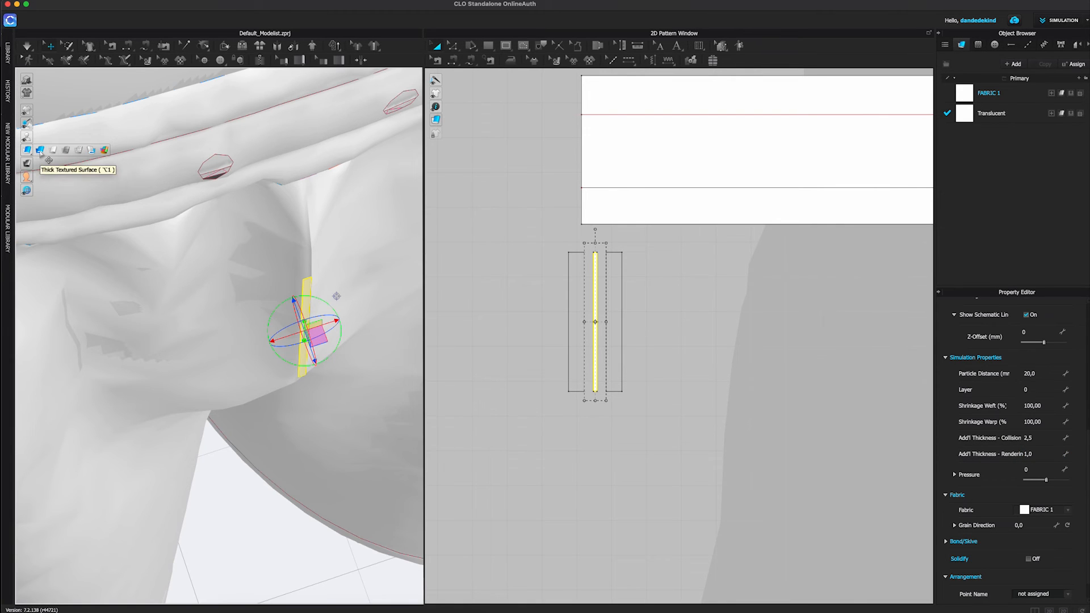
left_click(40, 150)
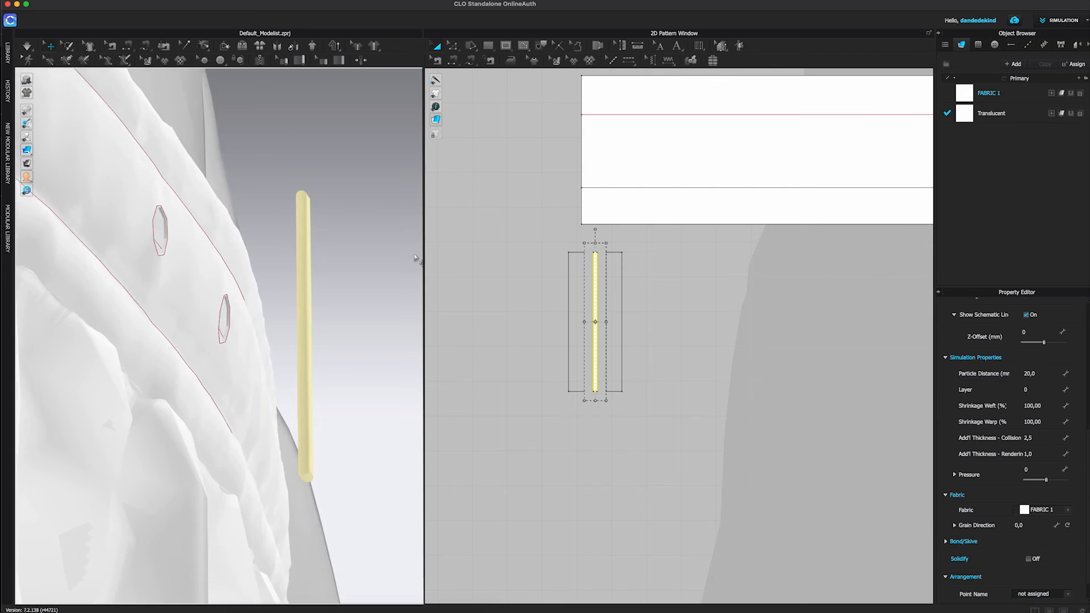
right_click_drag(342, 270, 397, 335)
left_click(665, 287)
- Sew the left short side of the inner waistband's small internal rectangle to the upper ends of all three strips
scroll(625, 325, "down", 5)
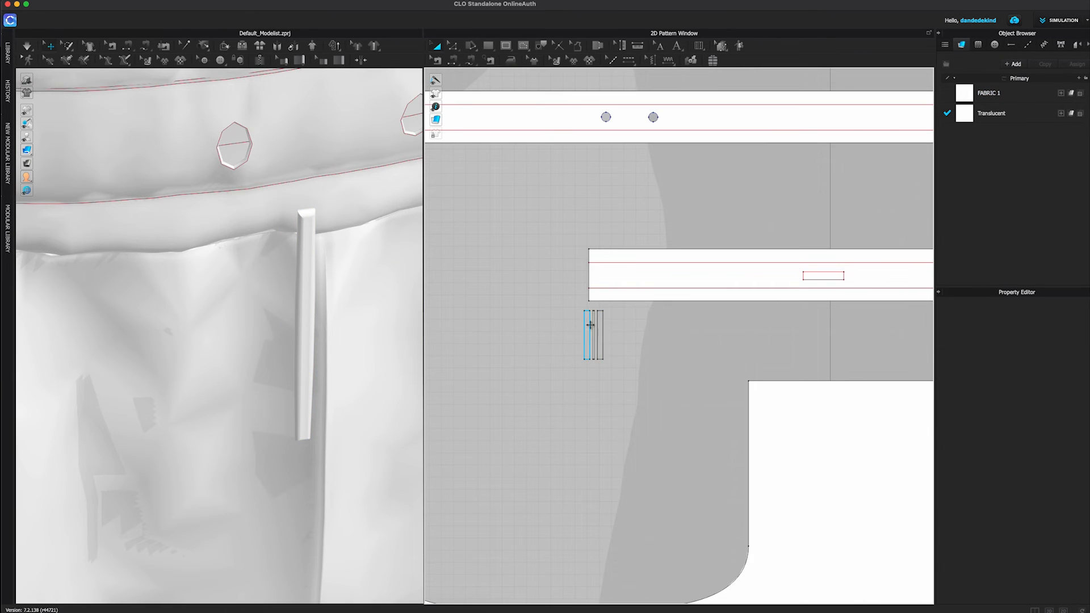
middle_click_drag(589, 324, 568, 378)
scroll(590, 377, "down", 1)
key("n")
scroll(578, 367, "up", 5)
scroll(579, 368, "down", 3)
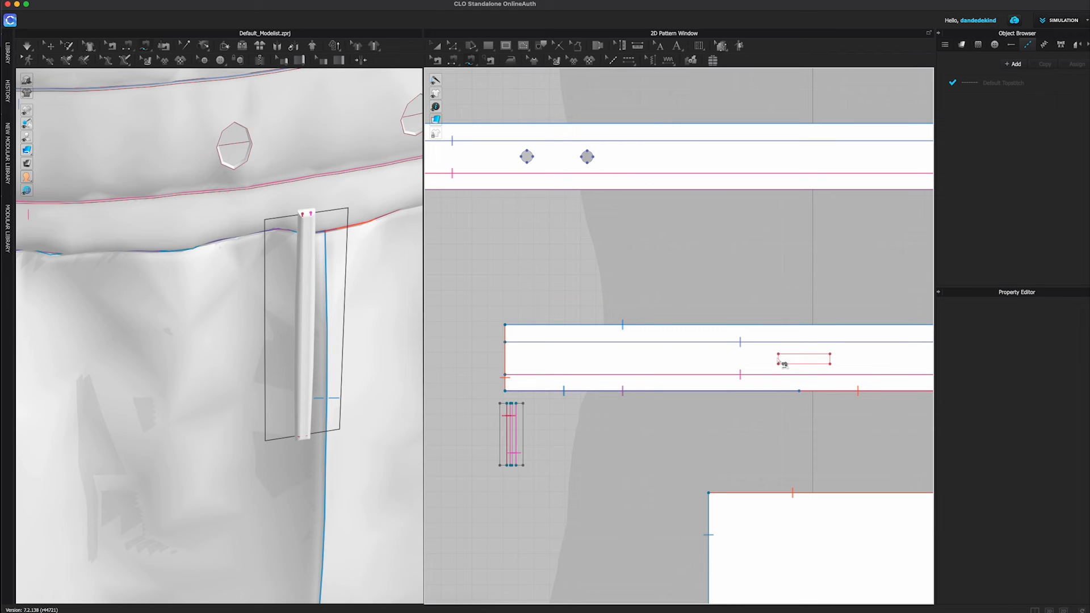
left_click(778, 356)
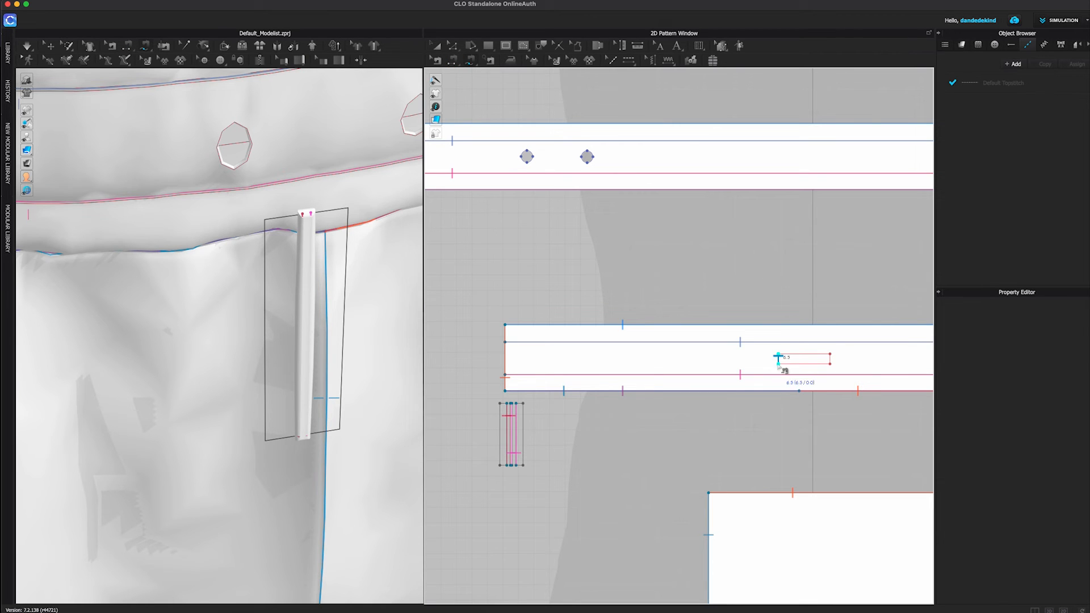
left_click(513, 404)
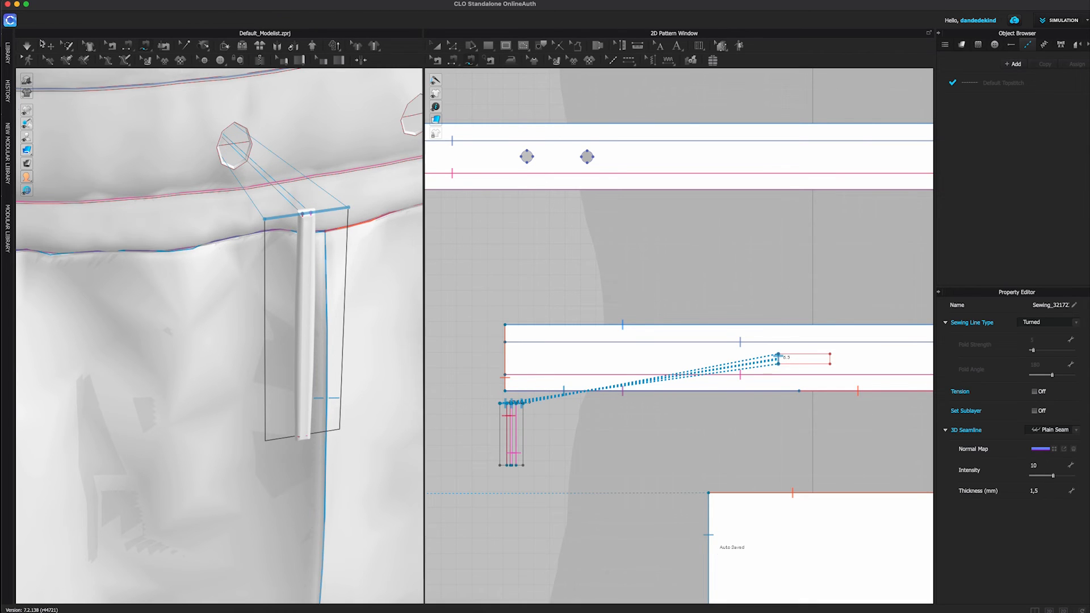
left_click(48, 47)
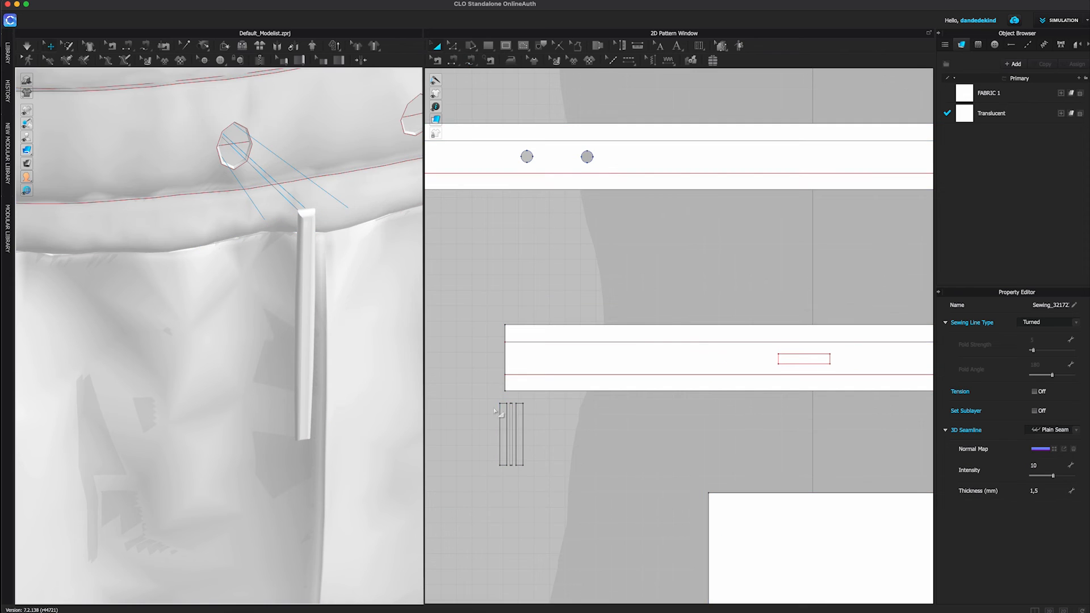
- Superimpose the three strips over their sewn inner waistband position and hide the outer waistband in 3D
left_click(513, 423)
right_click(309, 265)
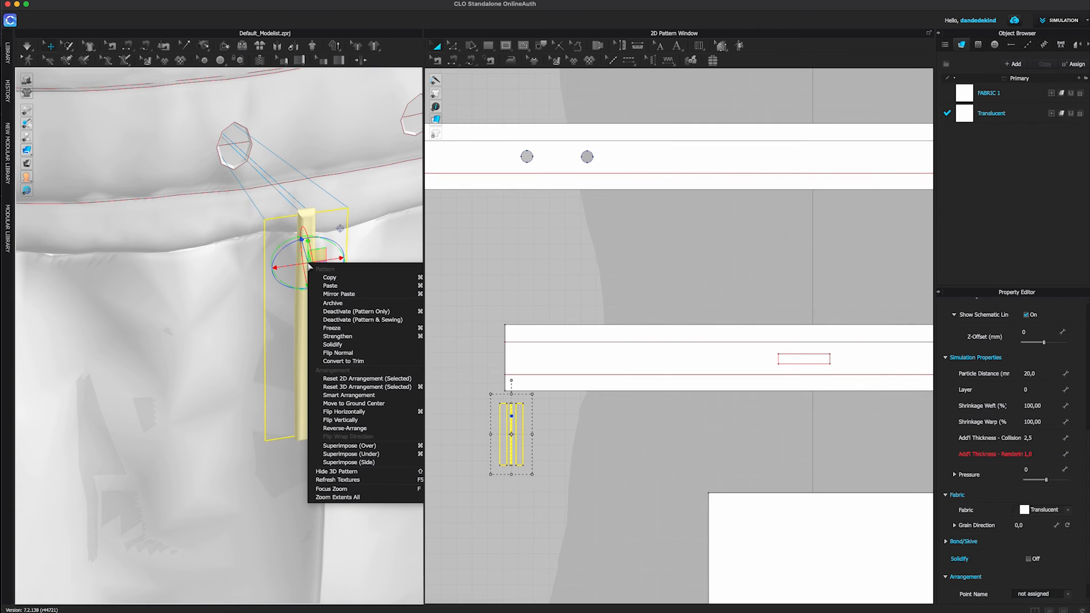
left_click(383, 447)
left_click(592, 169)
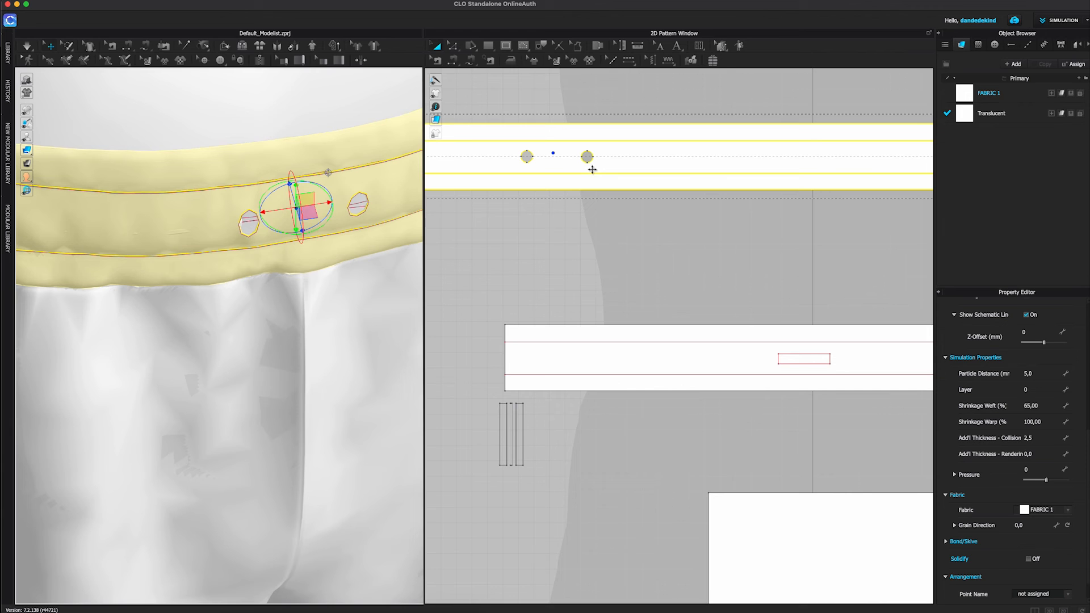
right_click(563, 166)
left_click(591, 463)
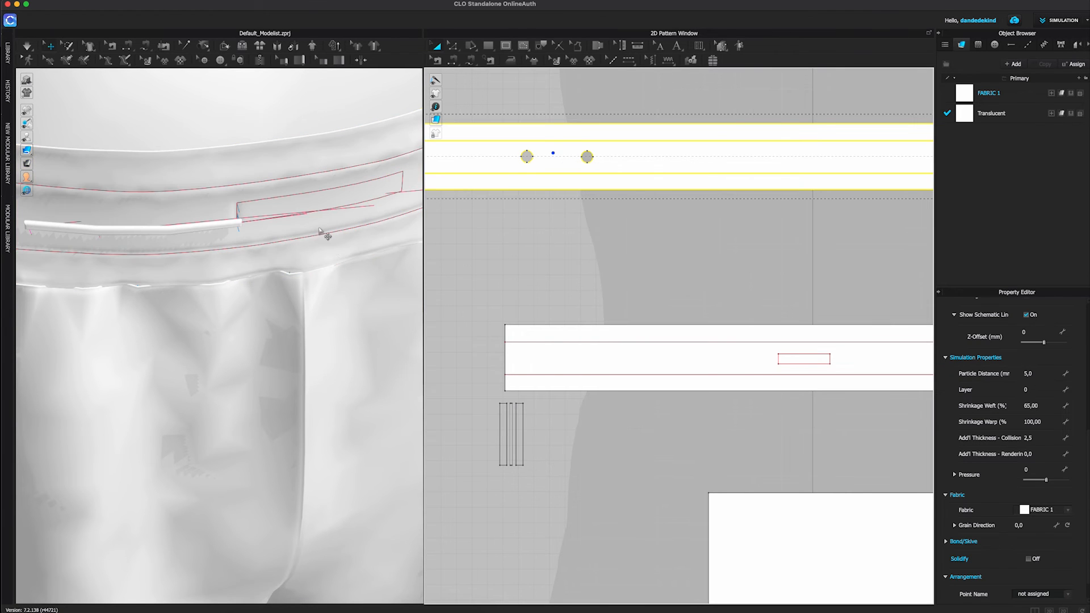
- Show the outer waistband again in 3D and, while simulating, pull the drawcord out through its first hole
left_click(27, 46)
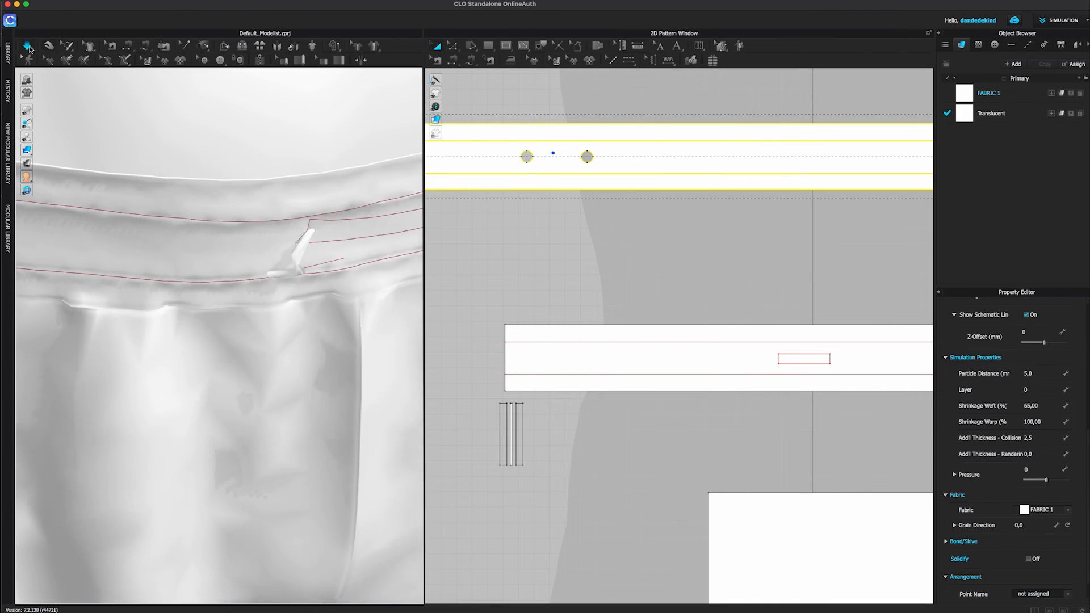
left_click_drag(327, 234, 390, 318)
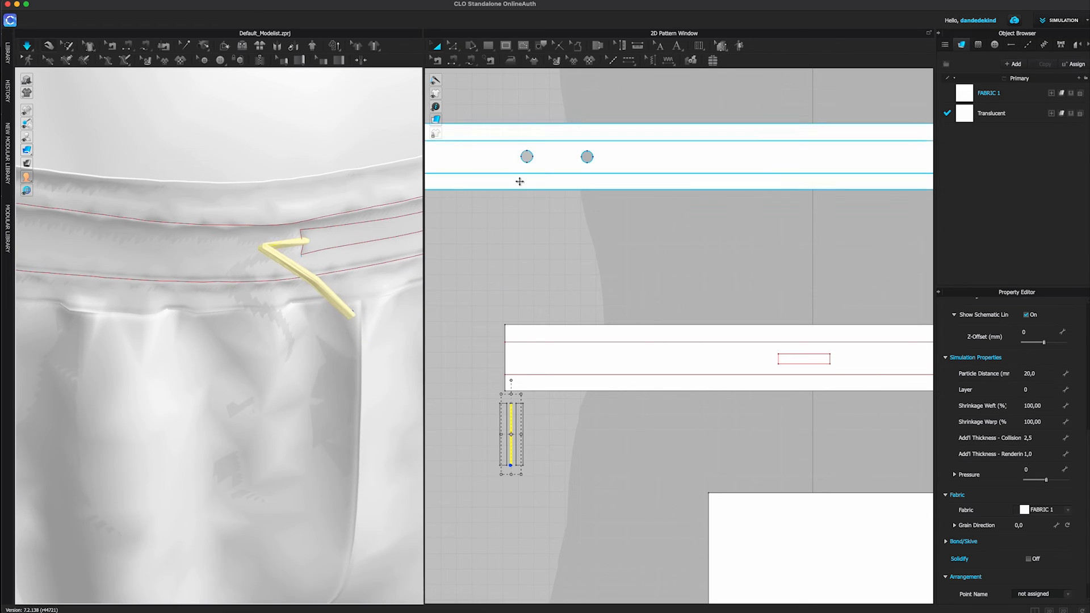
left_click(557, 165)
right_click(557, 166)
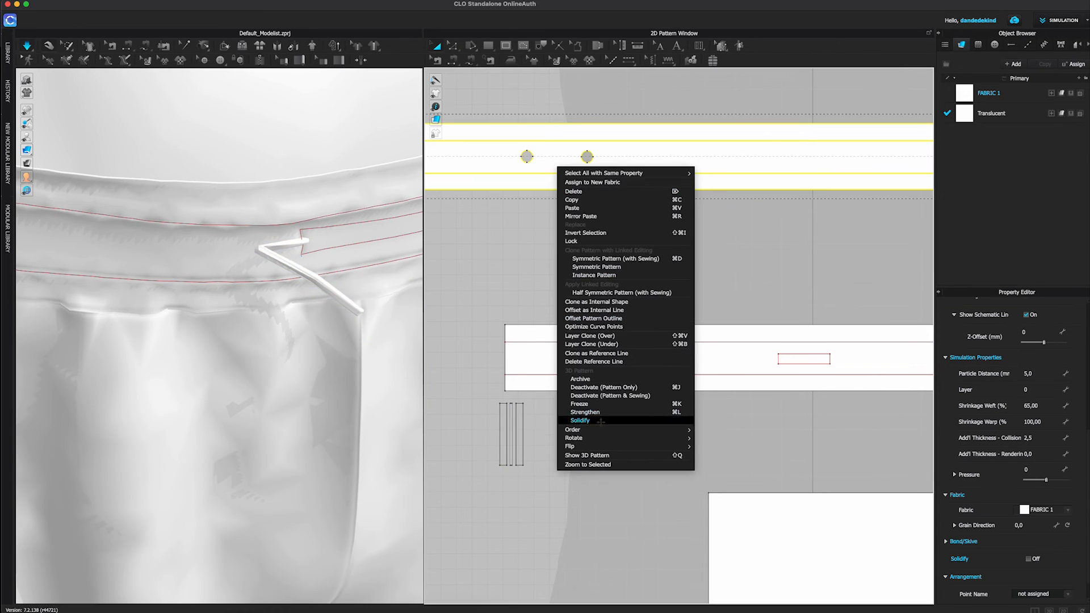
left_click(590, 456)
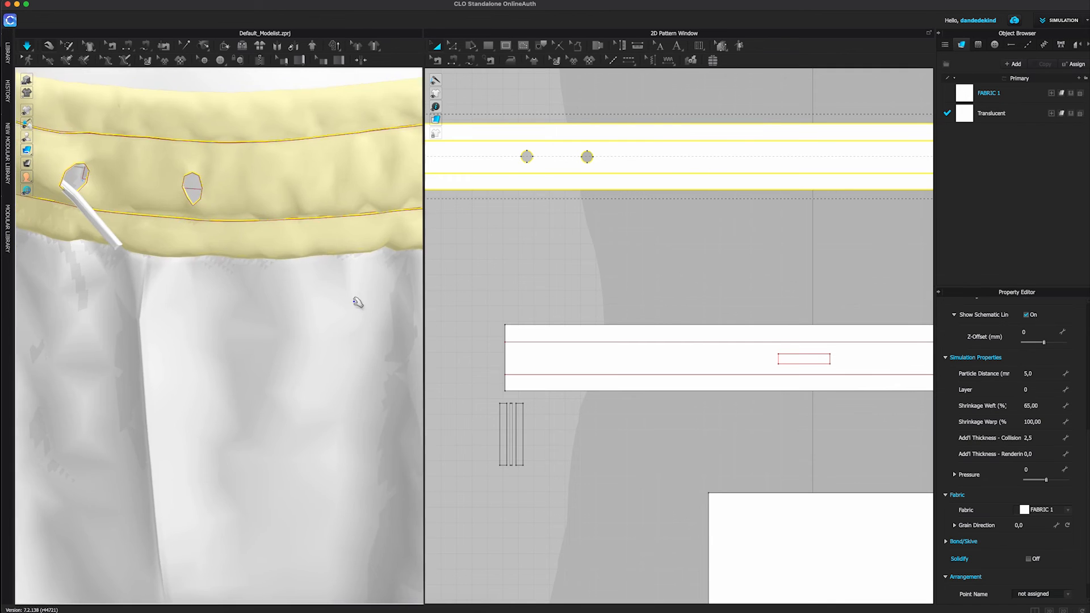
left_click_drag(296, 285, 345, 406)
mouse_move(286, 372)
right_mouse_down()
mouse_move(335, 353)
mouse_move(274, 382)
right_mouse_up()
scroll(284, 379, "down", 3)
- Set the particle distance of all three drawcord strips to 3 mm and simulate the drawcord again
left_click(439, 45)
left_click_drag(484, 485, 528, 392)
scroll(973, 452, "up", 5)
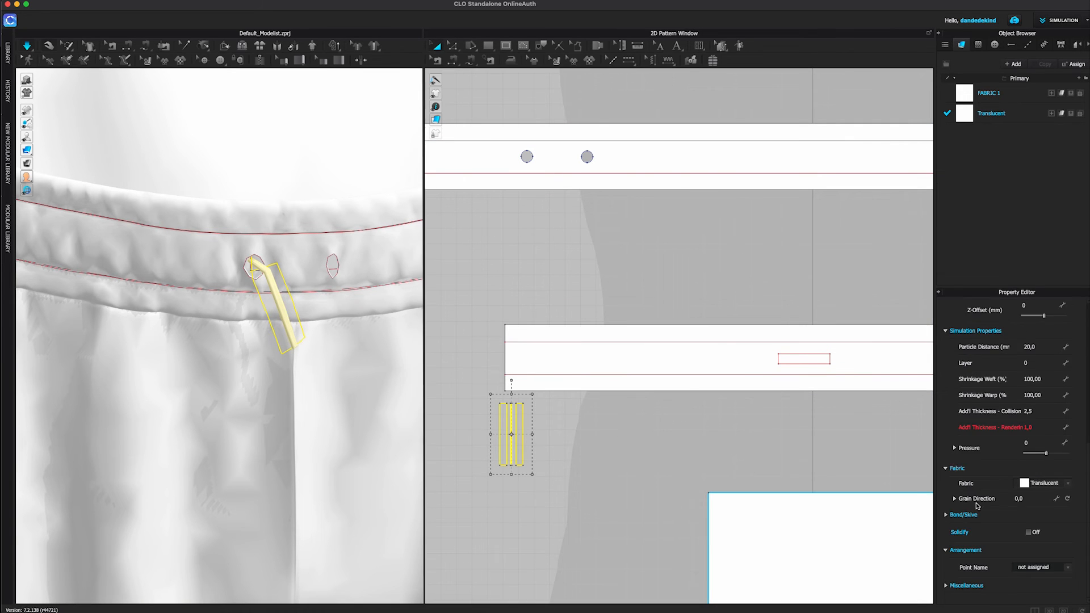
scroll(996, 449, "down", 2)
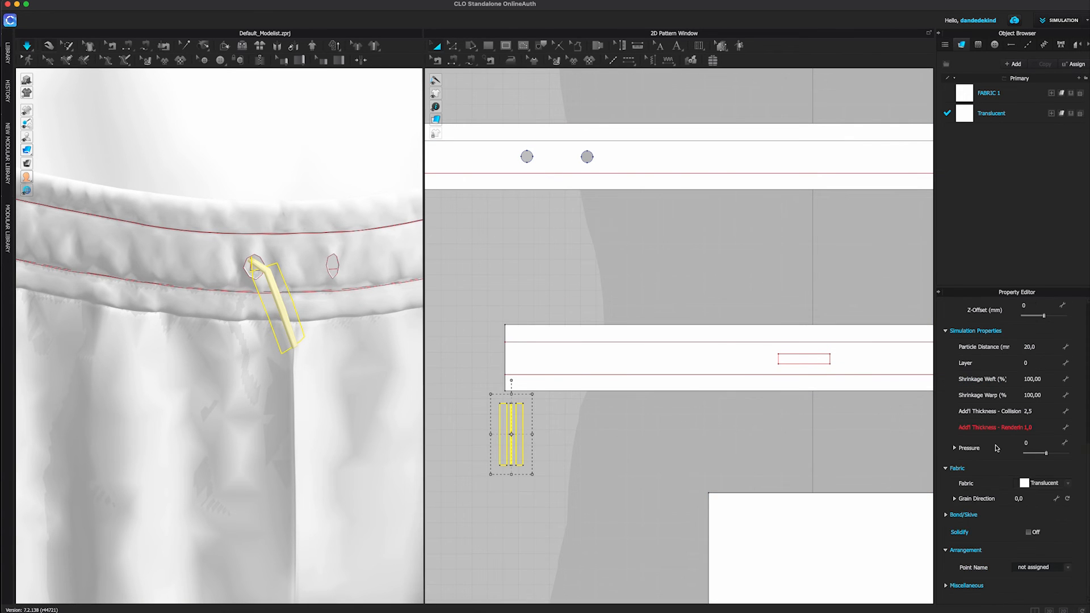
left_click(1041, 348)
type("3")
key("Return")
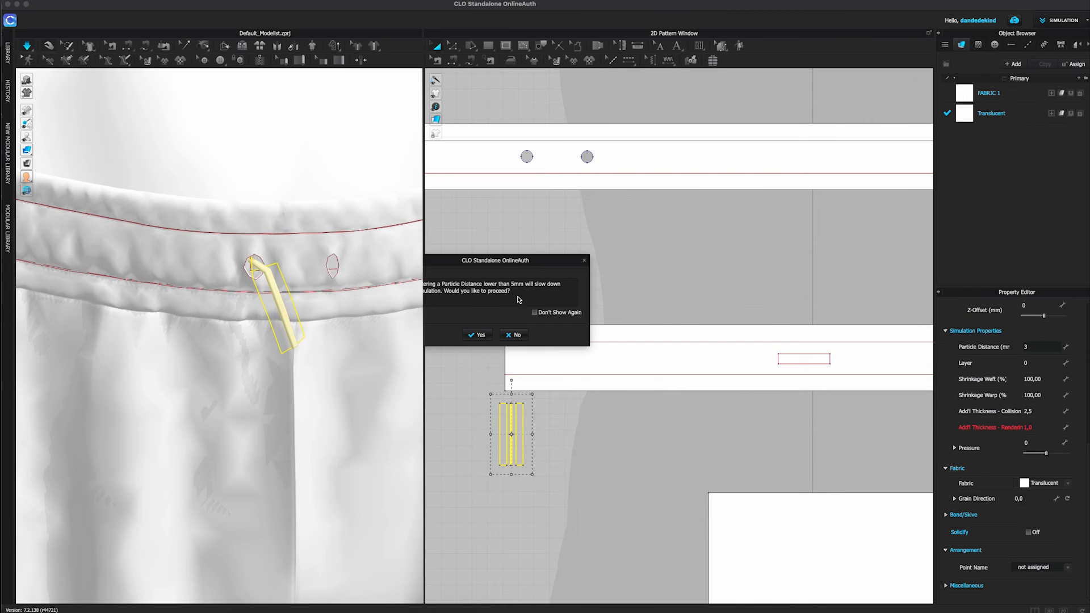
left_click(479, 334)
key("Escape")
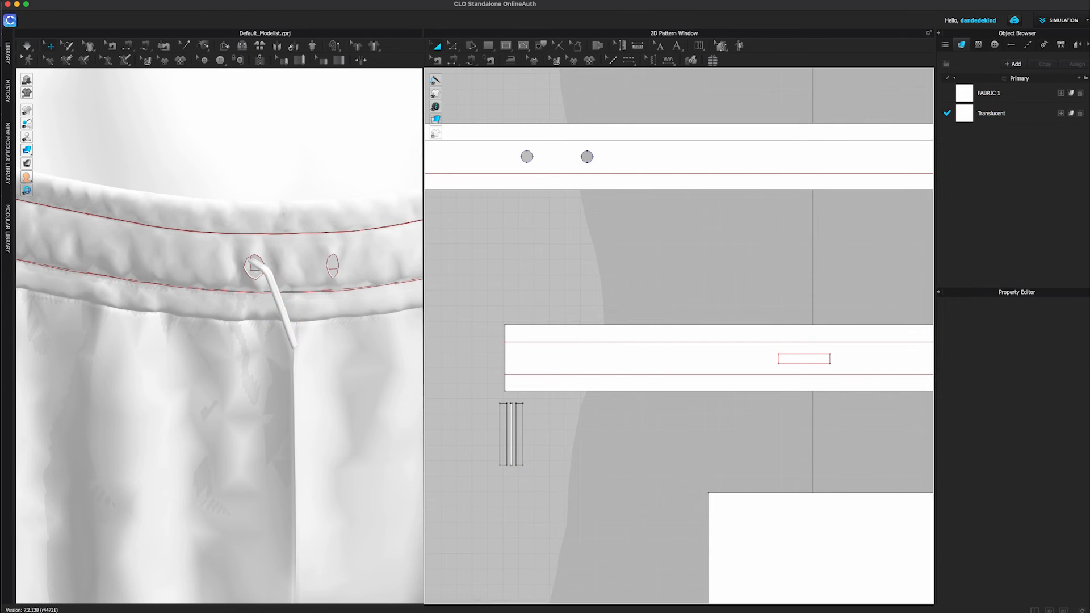
left_click(28, 47)
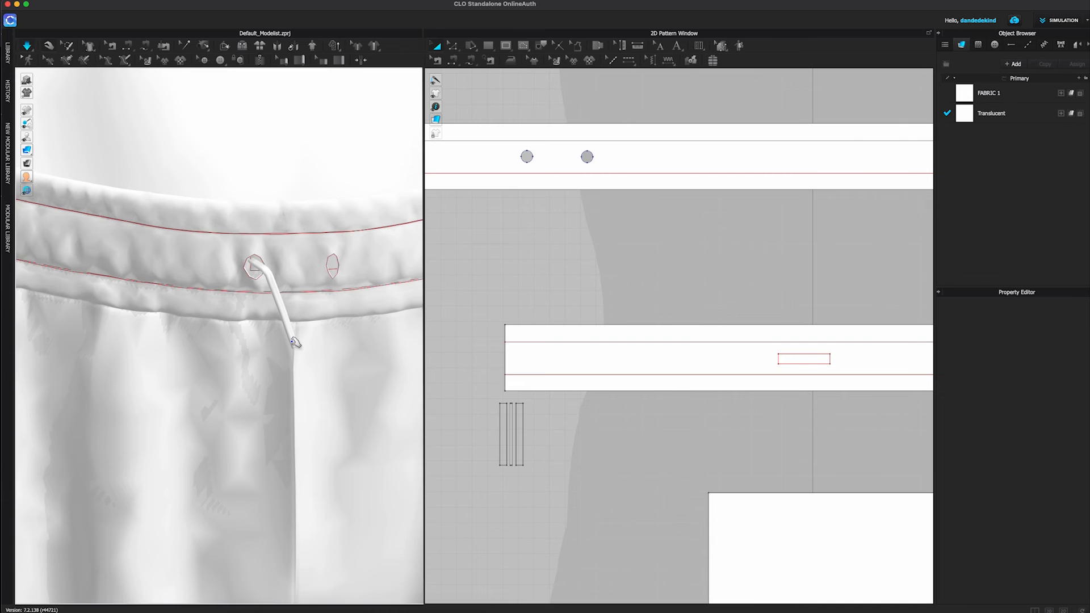
left_click(511, 435)
left_click(555, 449)
scroll(246, 371, "down", 10)
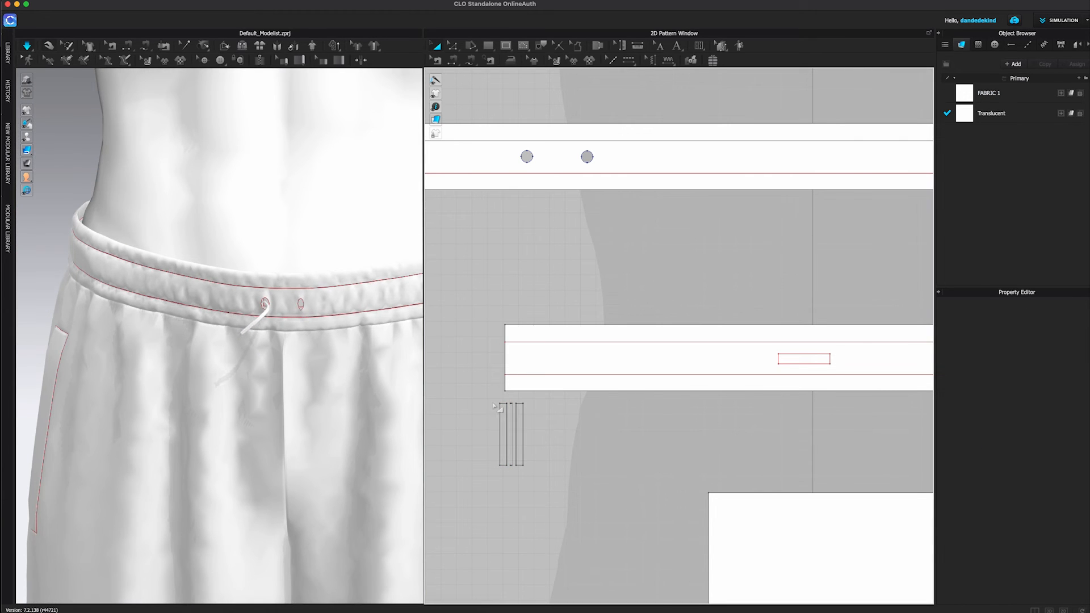
- Lengthen all three strips downward together to roughly three and a half times their length and simulate the drawcord
left_click_drag(493, 404, 543, 488)
right_click(568, 527)
left_click(536, 491)
left_click_drag(554, 423, 558, 397)
middle_click_drag(555, 474, 608, 412)
scroll(628, 455, "down", 5)
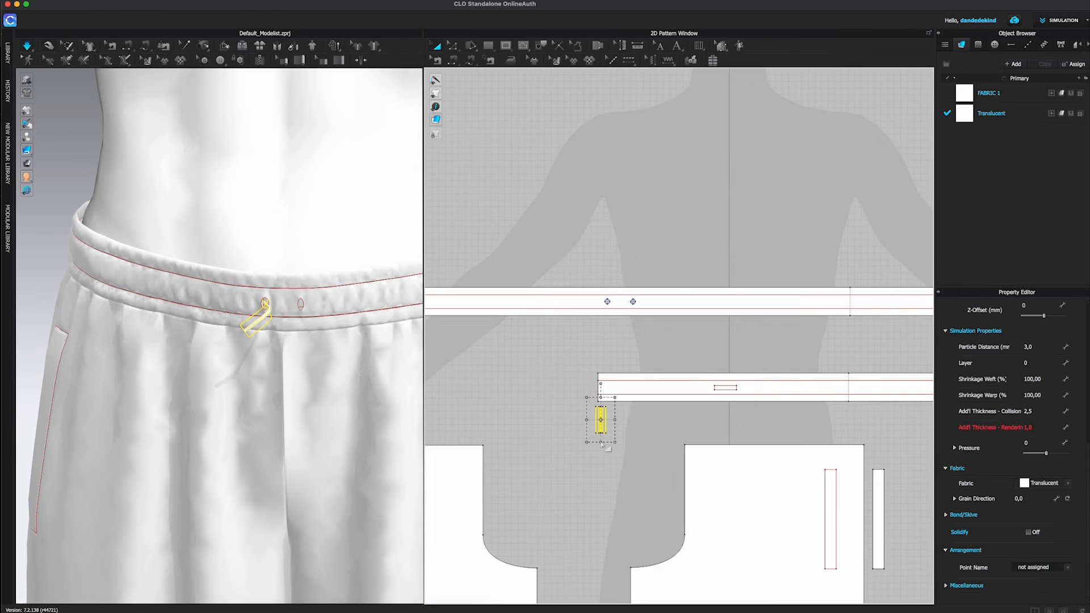
left_click_drag(600, 442, 604, 510)
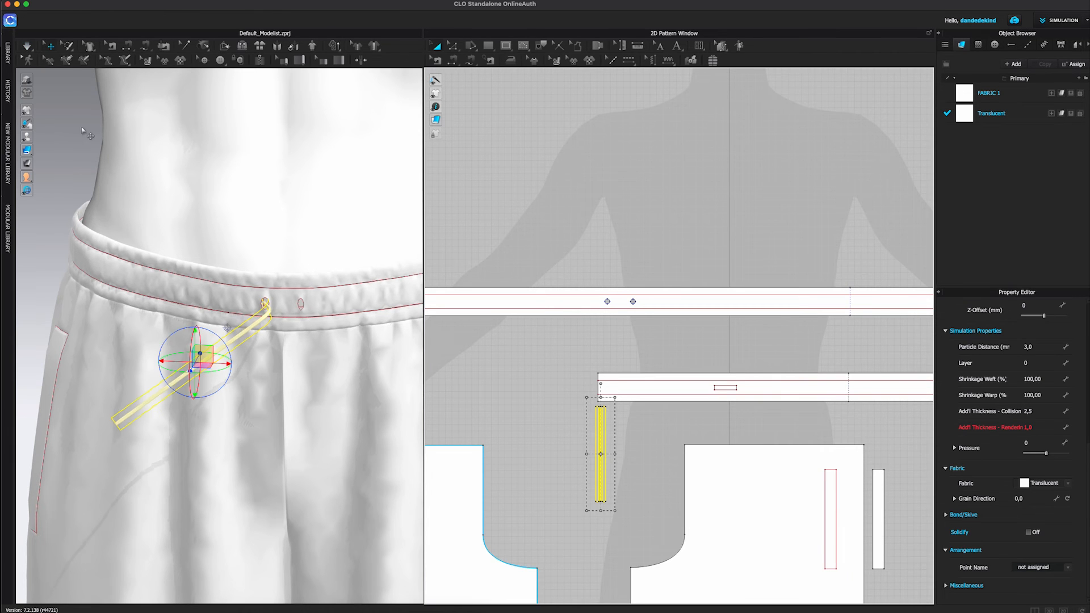
left_click(28, 46)
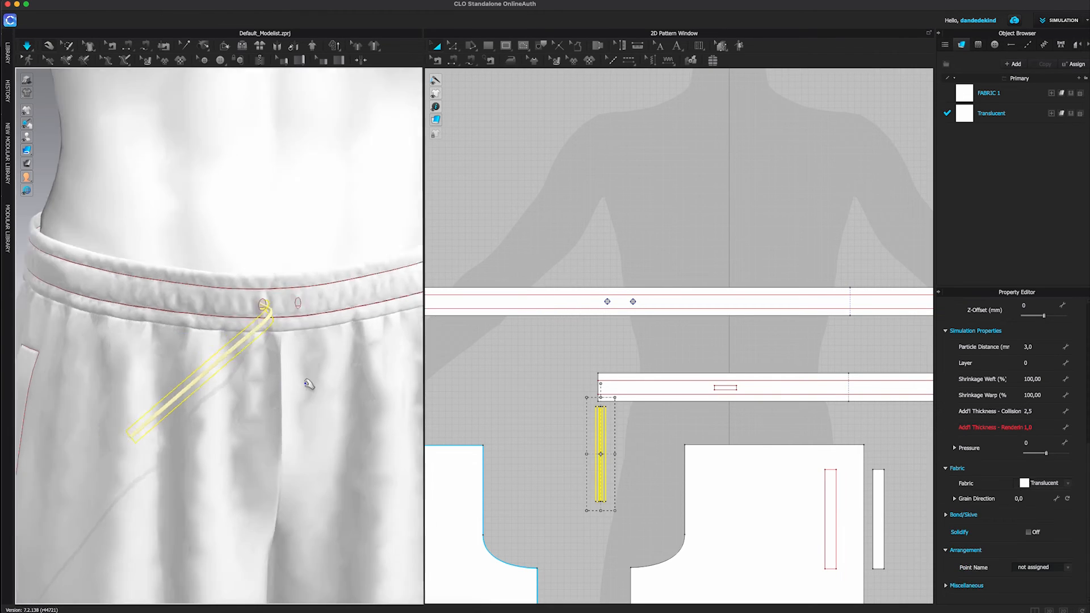
- Set the narrow middle strip's additional rendering thickness to 3 mm and simulate to settle the thicker drawcord
left_click(601, 437)
scroll(619, 423, "up", 3)
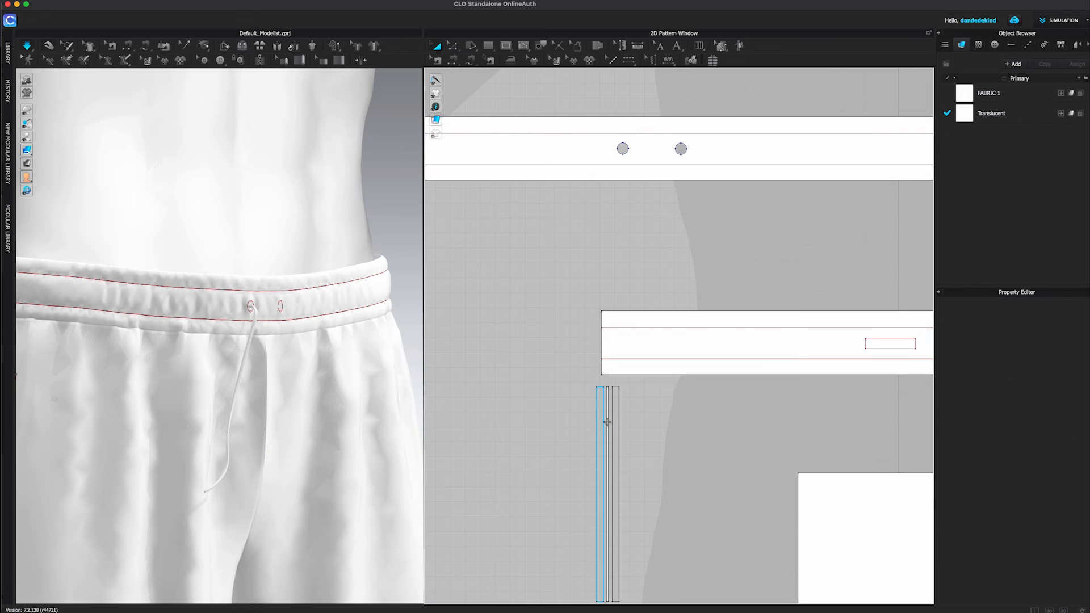
middle_click_drag(691, 439, 603, 344)
left_click(1040, 428)
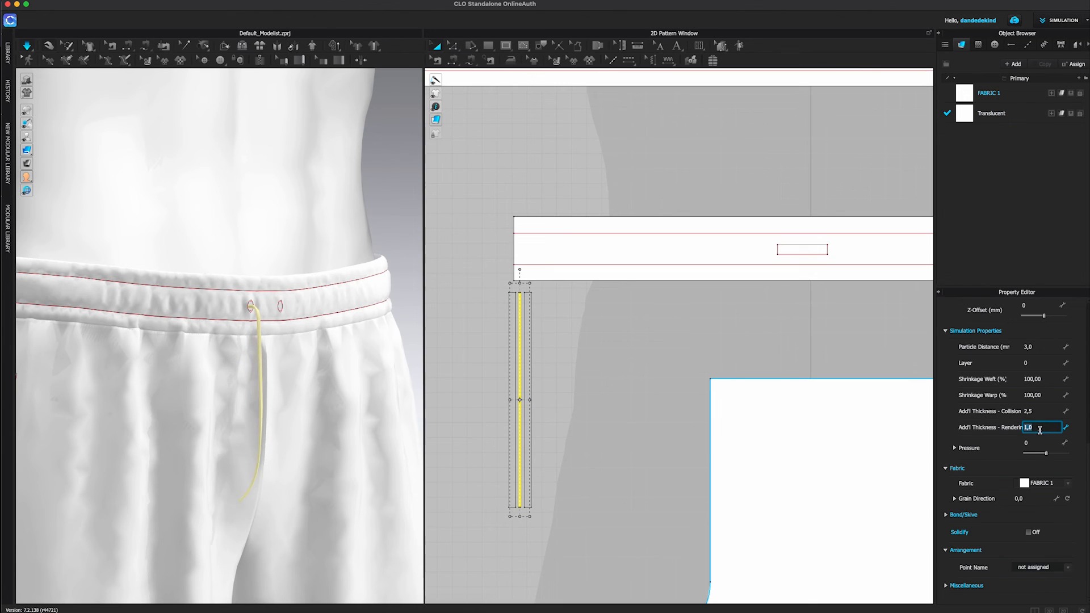
left_click(451, 368)
mouse_move(307, 430)
right_mouse_down()
mouse_move(210, 433)
mouse_move(294, 426)
right_mouse_up()
left_click(531, 394)
left_click_drag(1037, 428, 968, 434)
type("3")
left_click(639, 351)
right_click_drag(250, 318, 218, 283)
left_click(30, 47)
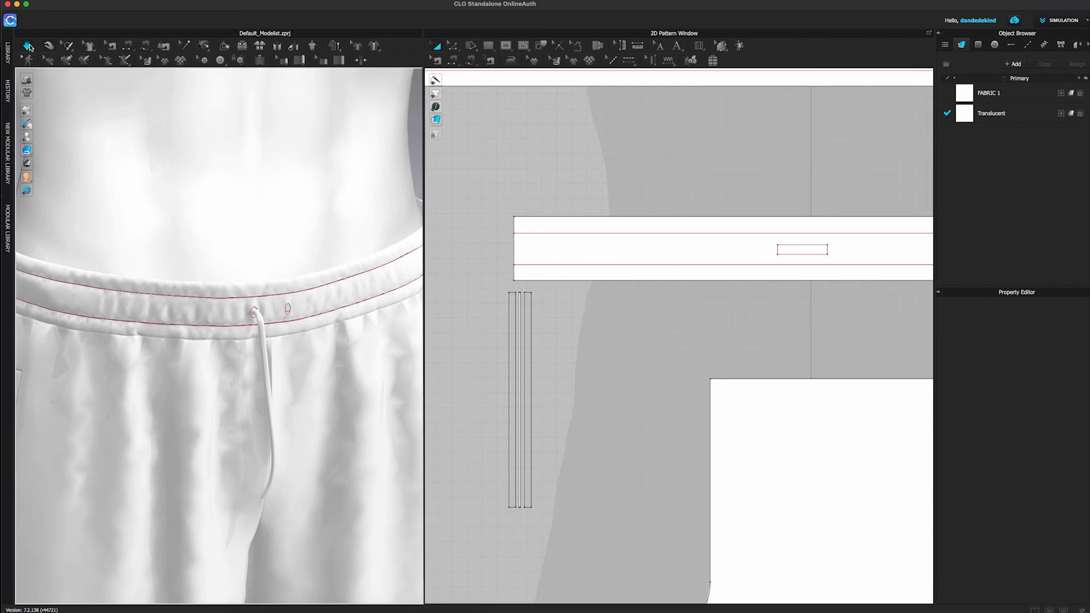
- Copy the three drawcord strips and paste a mirrored set beside the originals in the 2D pattern
right_click(526, 341)
left_click(583, 36)
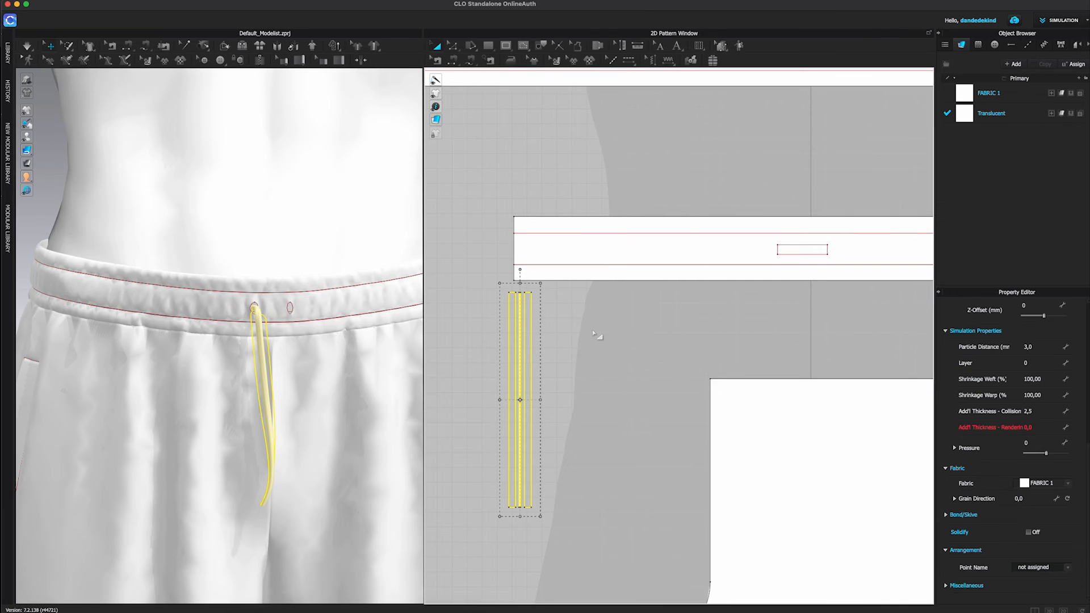
right_click(593, 331)
left_click(607, 339)
left_click(579, 409)
scroll(330, 386, "up", 5)
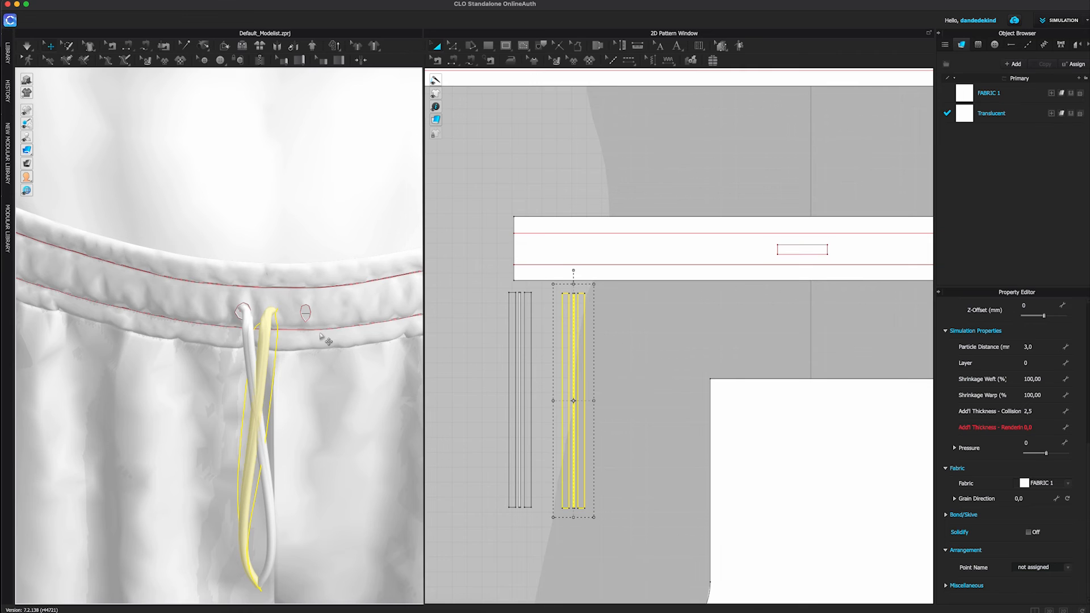
- Hide the outer waistband in 3D and shift the copied drawcord sideways to the free end of the inner waistband's rectangle
left_click(275, 350)
left_click(360, 306)
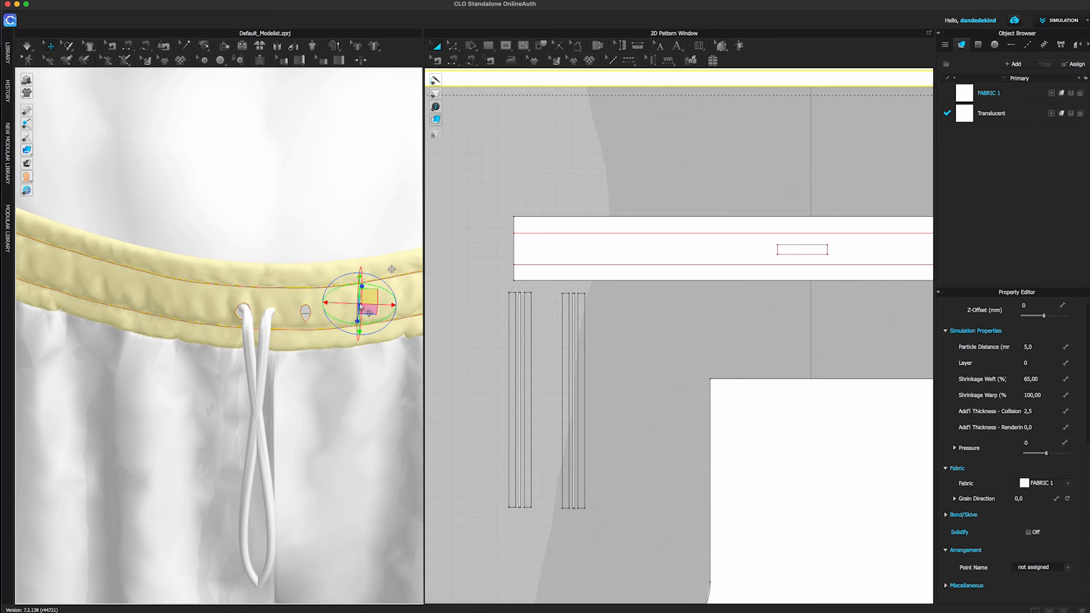
right_click(393, 284)
left_click(406, 498)
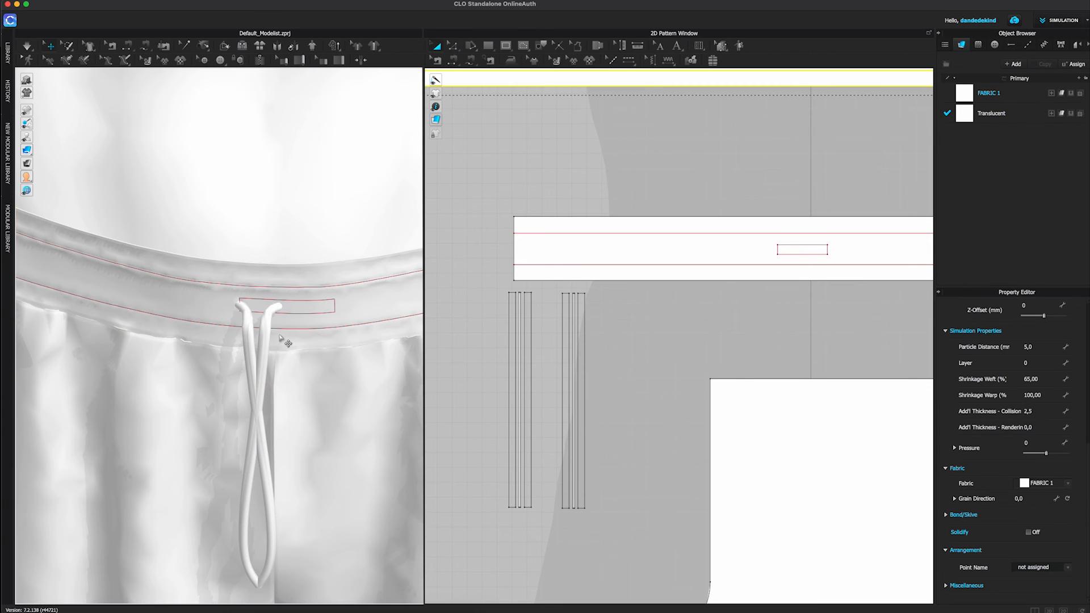
left_click_drag(553, 289, 616, 552)
left_click_drag(289, 455, 335, 455)
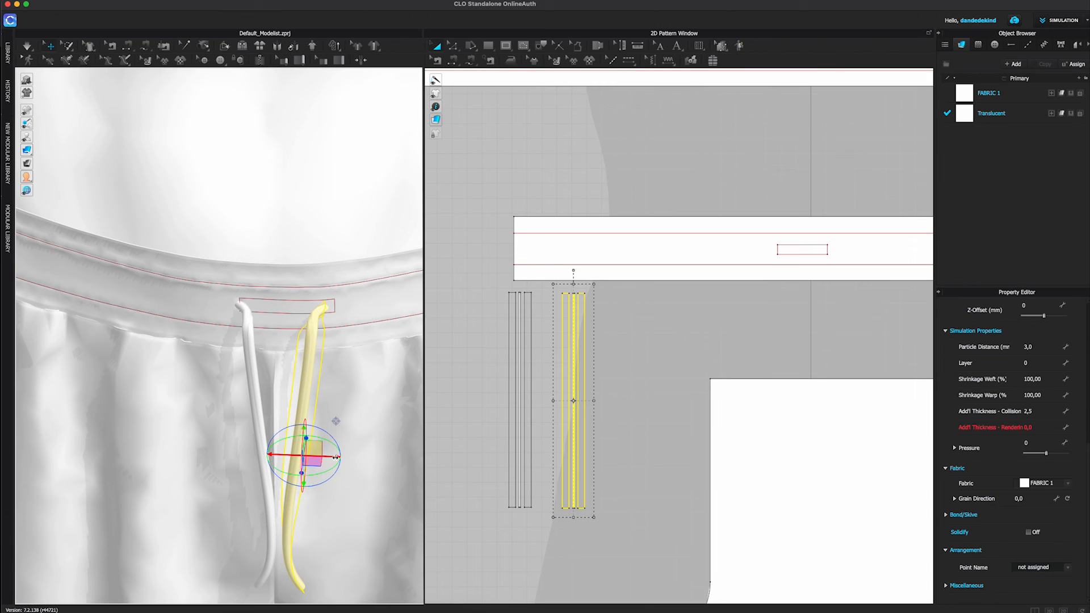
- Sew the right short side of the inner waistband's small rectangle to the upper ends of the three copied strips and simulate
left_click(660, 362)
scroll(680, 312, "down", 2)
middle_click_drag(681, 311, 660, 380)
key("m")
left_click(779, 329)
scroll(588, 370, "up", 3)
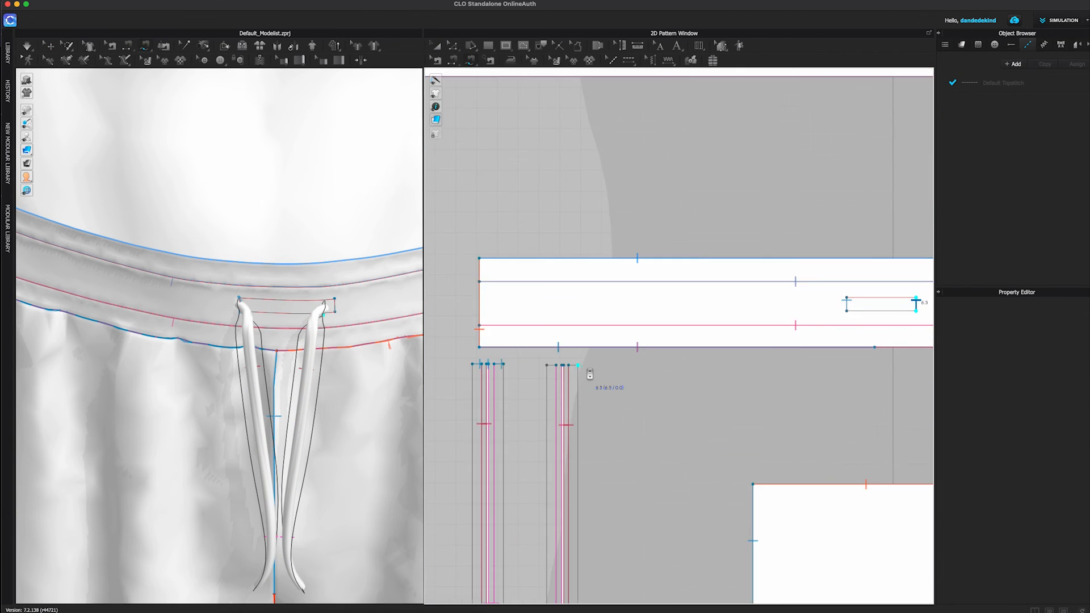
middle_click_drag(627, 387, 580, 388)
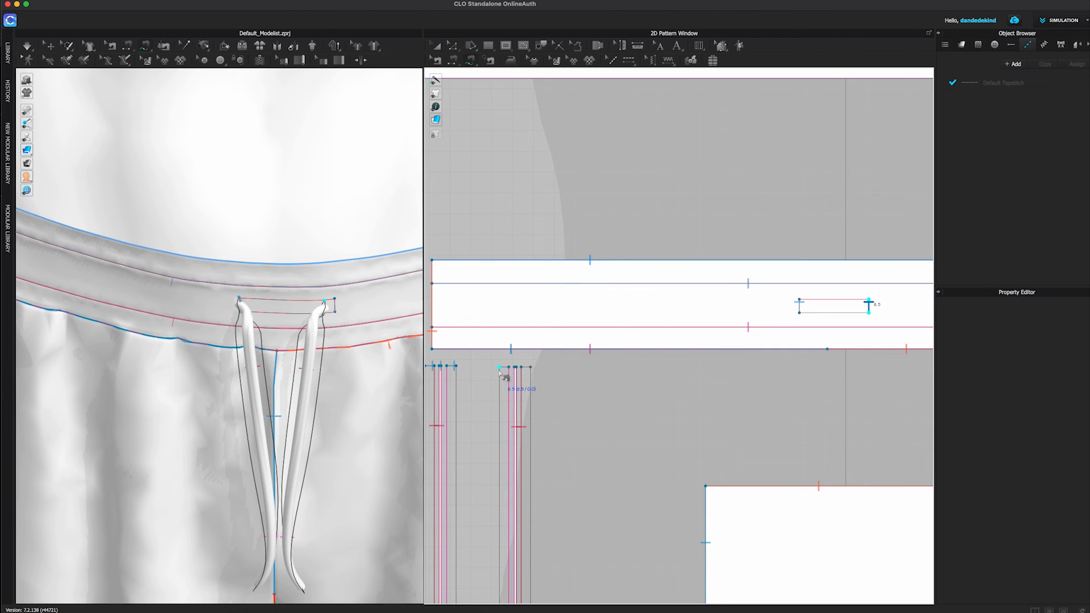
left_click(506, 367)
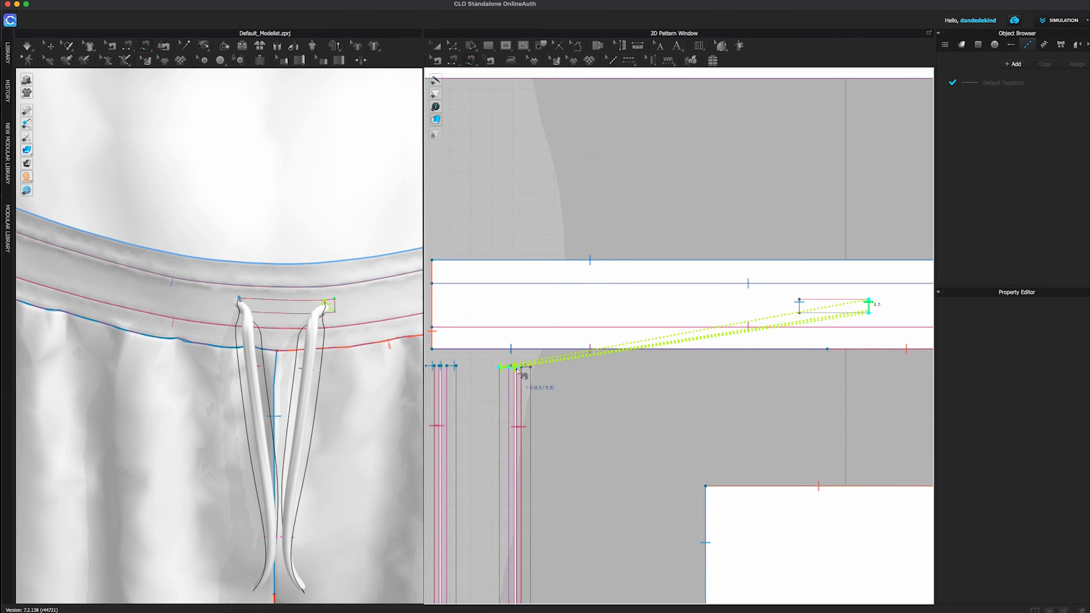
left_click(533, 368)
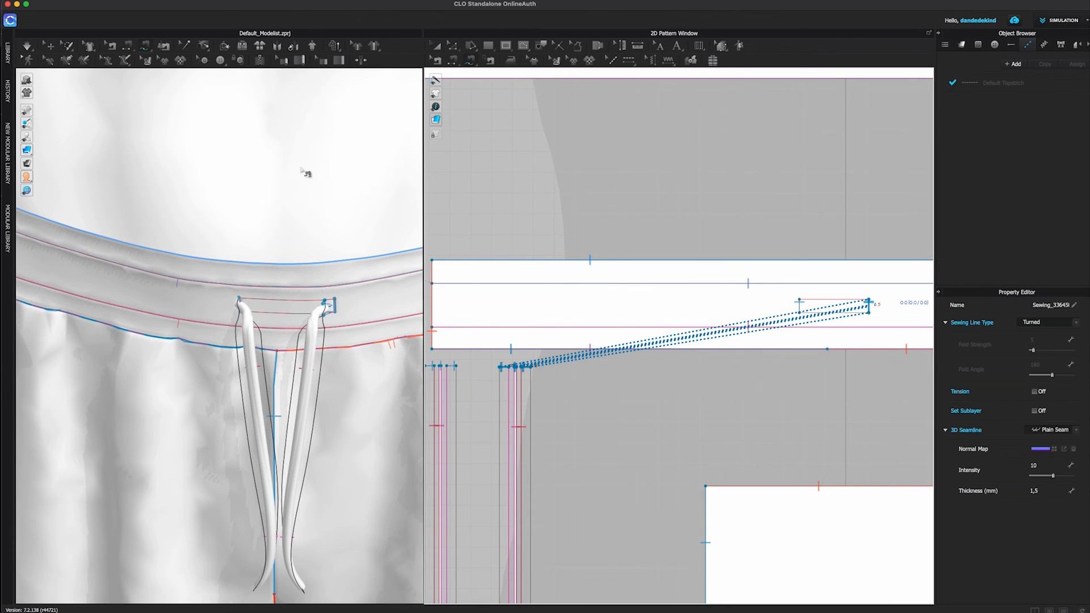
left_click(28, 46)
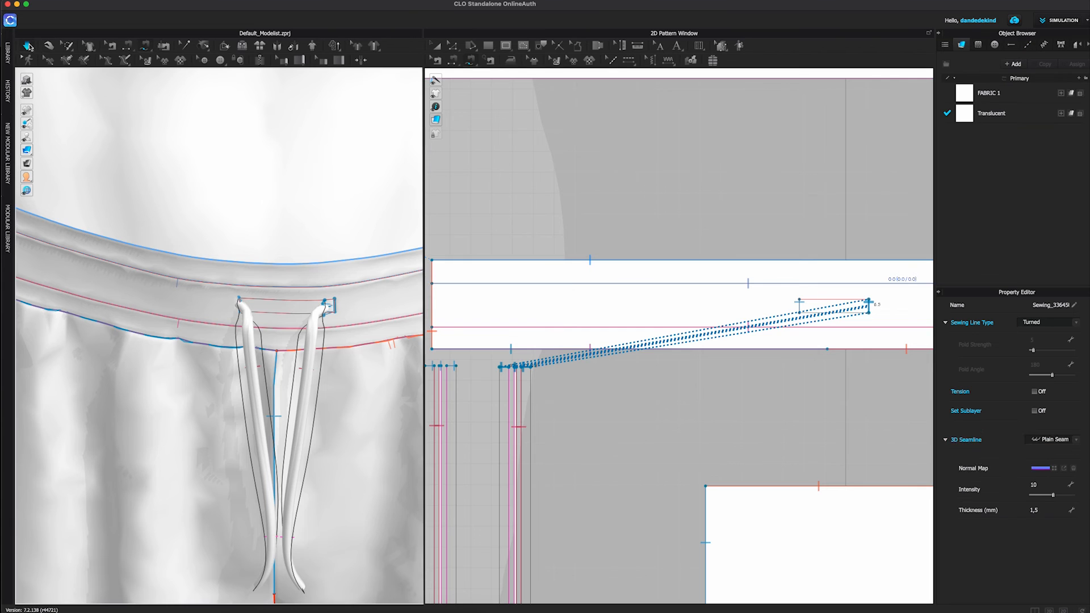
left_click(28, 46)
scroll(708, 237, "down", 5)
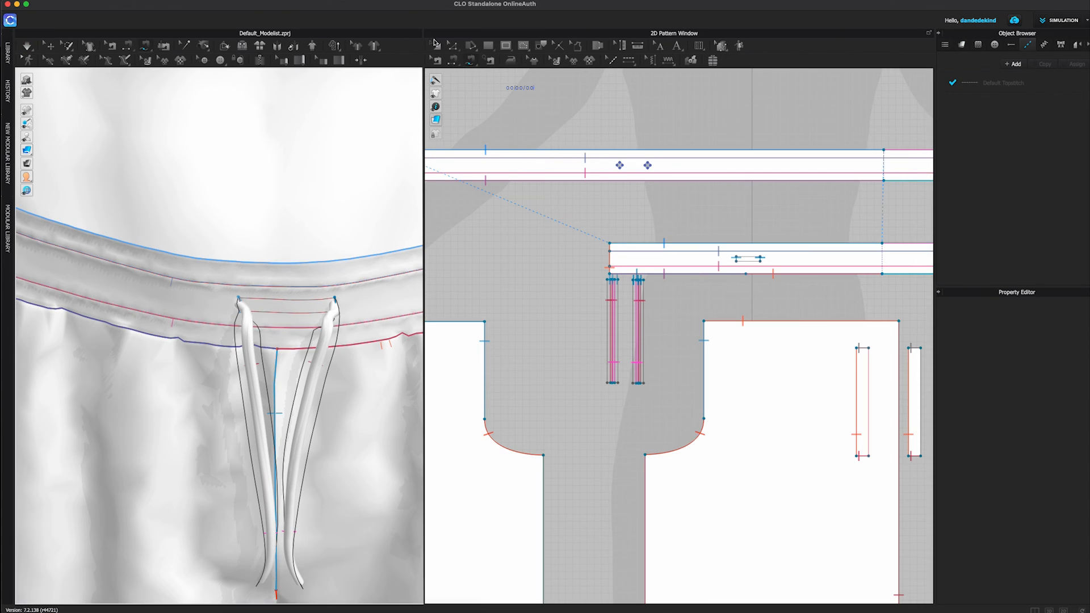
- Show the hidden outer waistband with the drawcord holes in 3D again
left_click(436, 46)
left_click(548, 166)
right_click(548, 166)
mouse_move(617, 434)
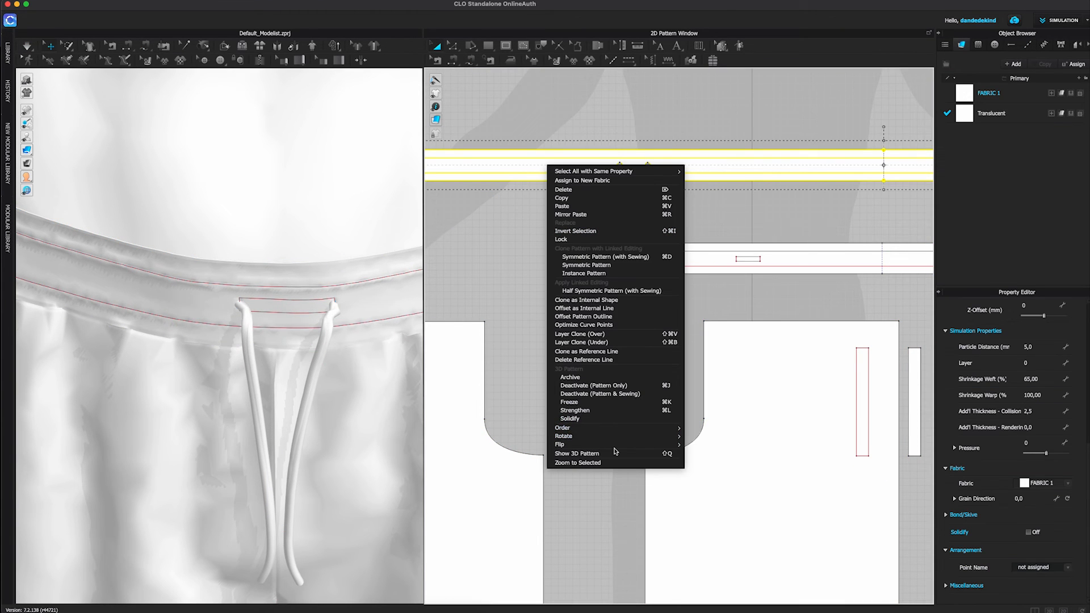
left_click(615, 453)
- While simulating, pull the second drawcord out through the second waistband hole so it hangs beside the first
key("space")
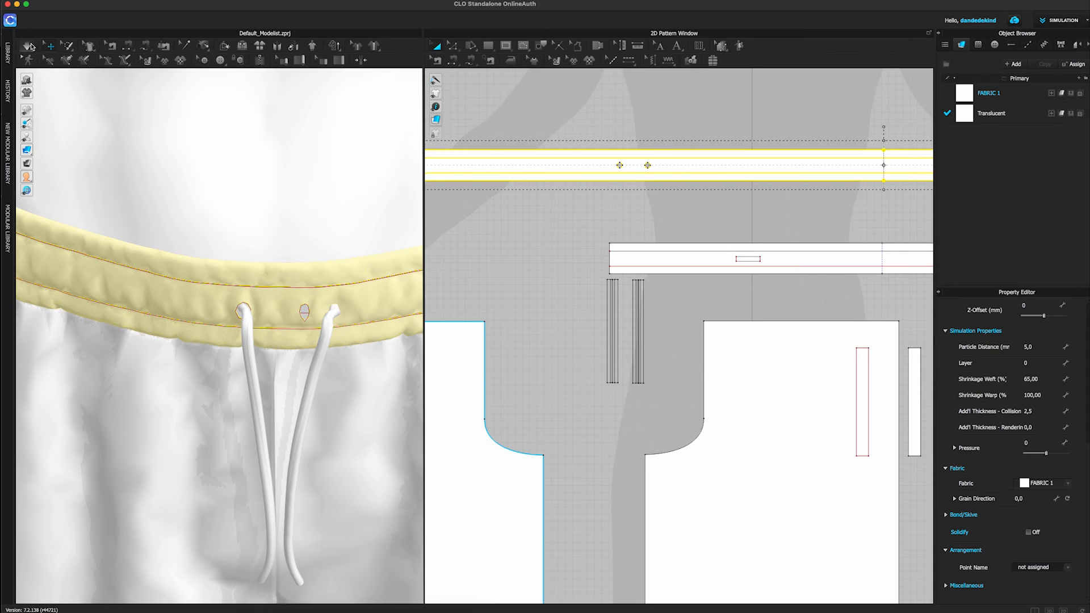
left_click_drag(333, 317, 243, 312)
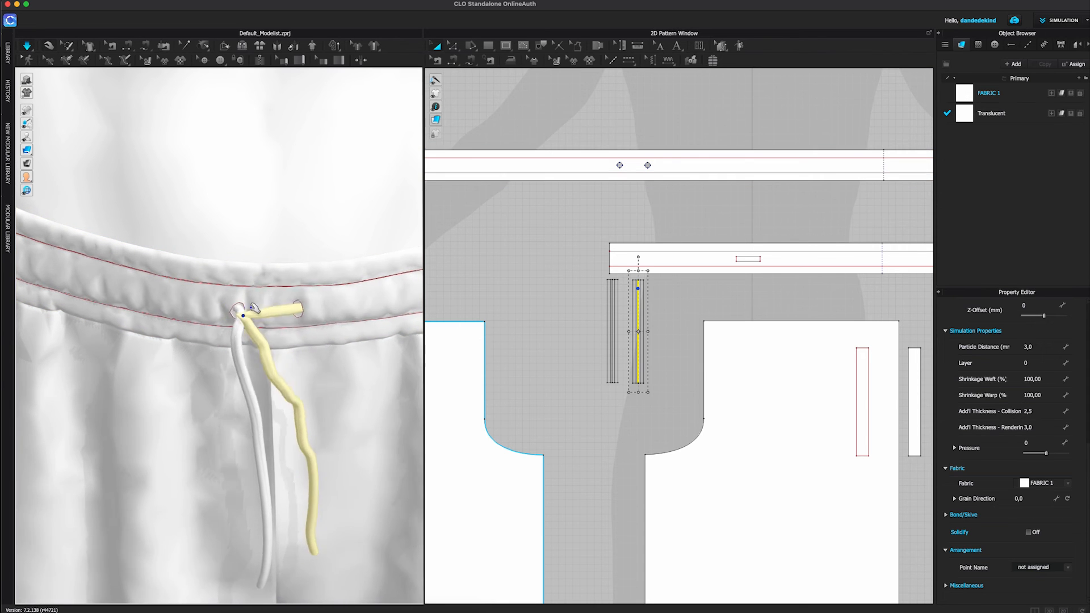
right_click_drag(327, 438, 299, 427)
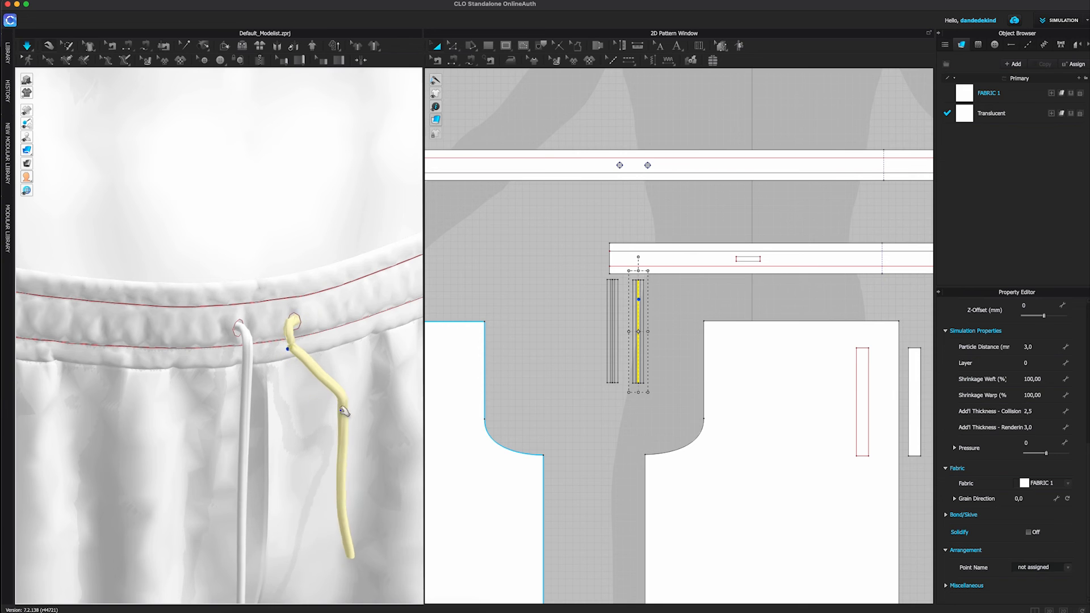
right_click_drag(318, 440, 273, 456)
scroll(343, 445, "down", 5)
right_click_drag(348, 424, 330, 427)
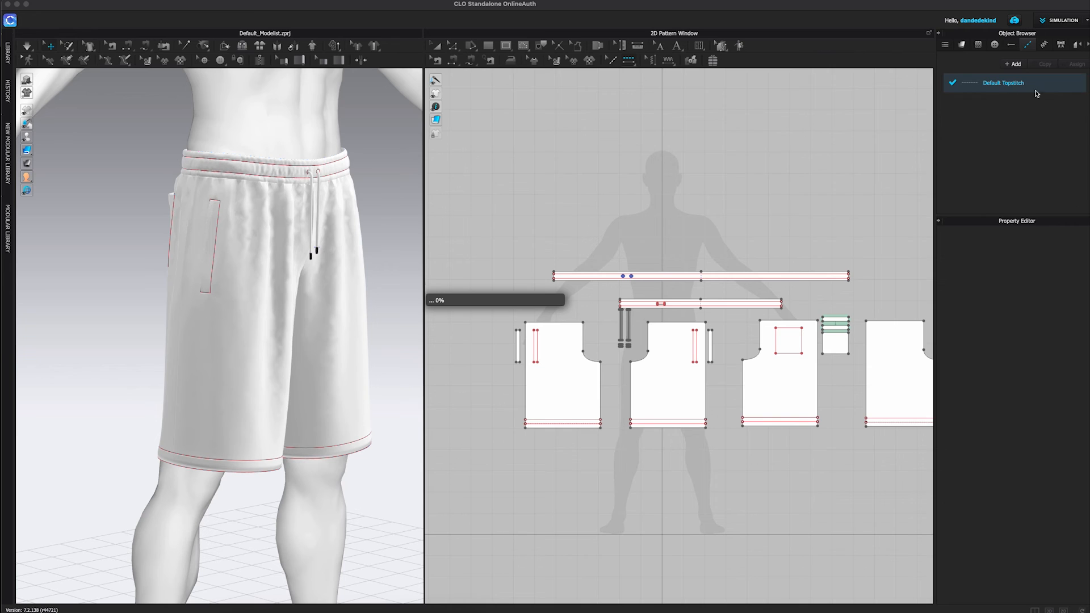
- Rename the default topstitch as Single
double_click(1010, 83)
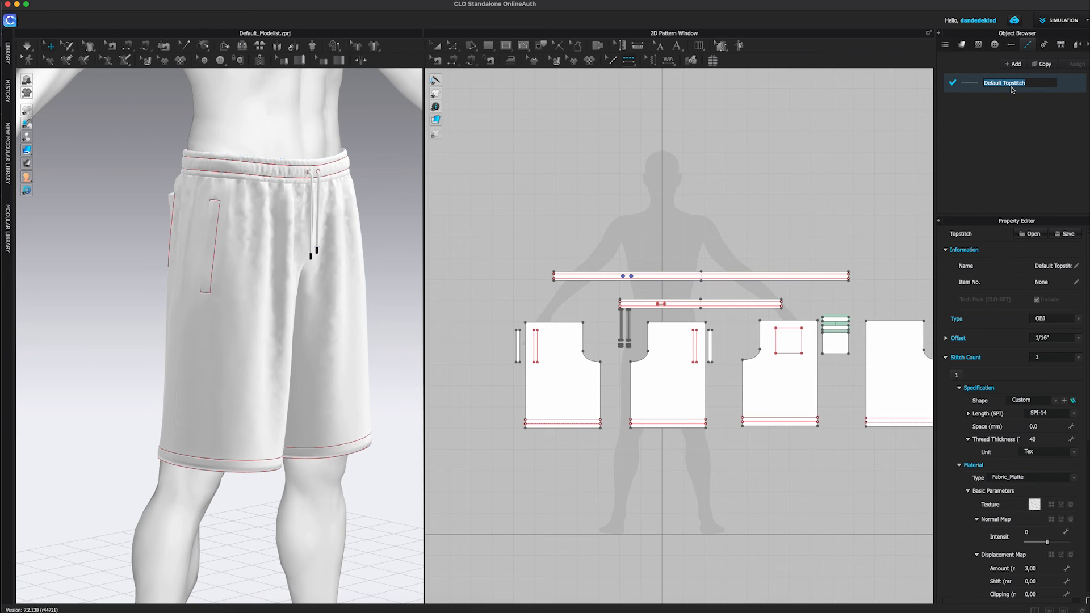
type("S")
key("Return")
- Set the space between stitches of the Single topstitch to 1.0 mm
scroll(589, 437, "up", 3)
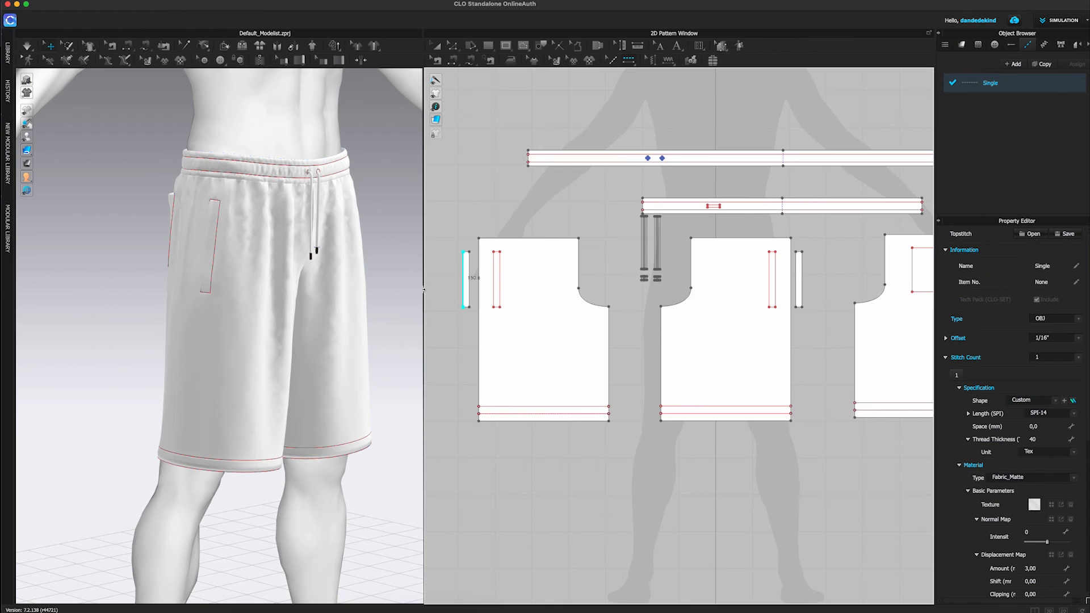
scroll(287, 516, "up", 10)
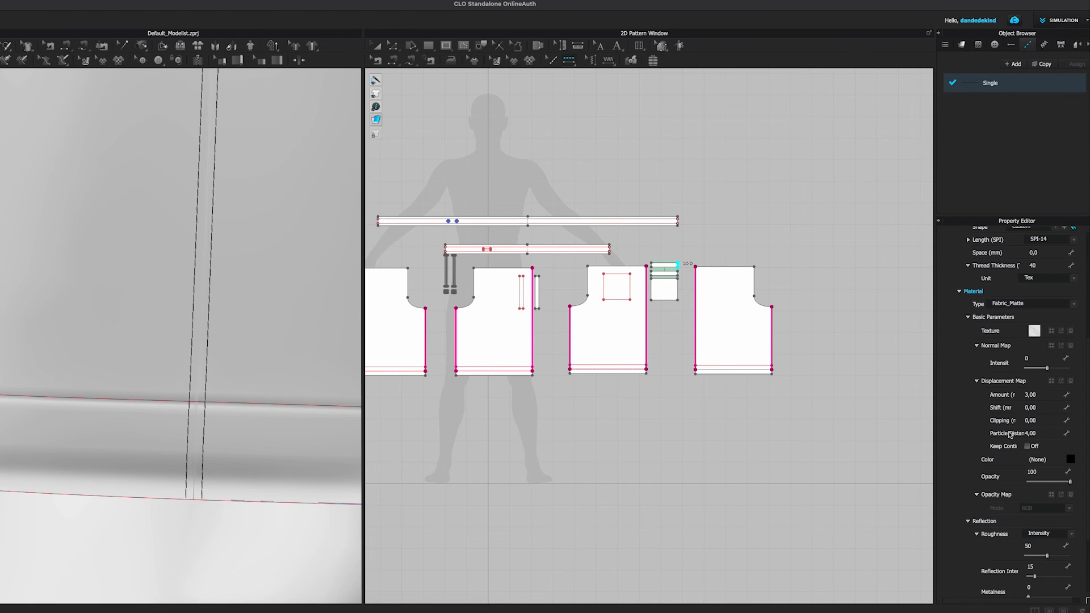
left_click_drag(935, 419, 849, 428)
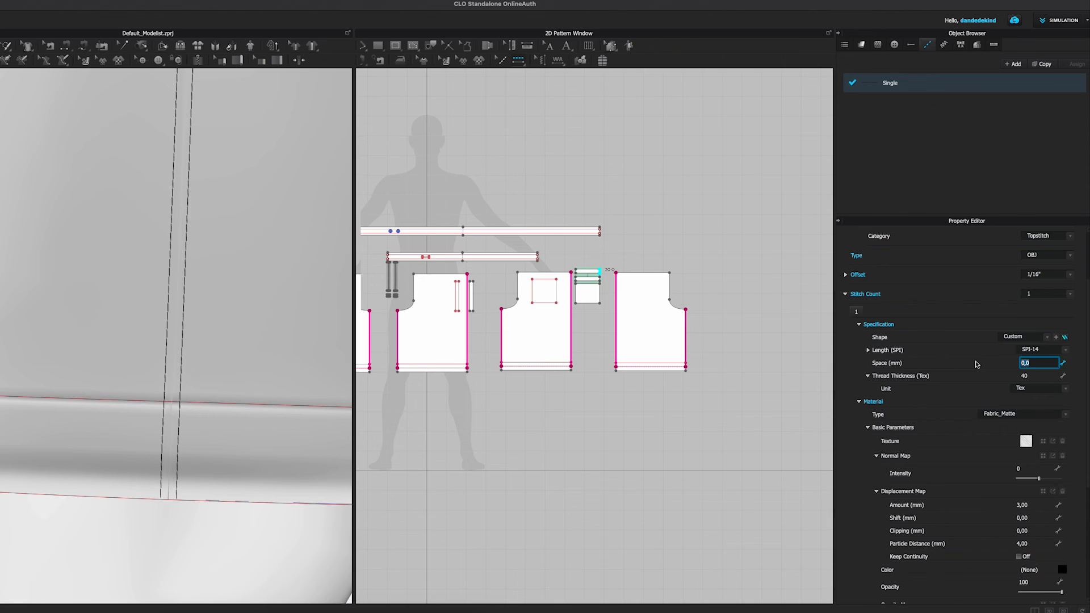
key("Return")
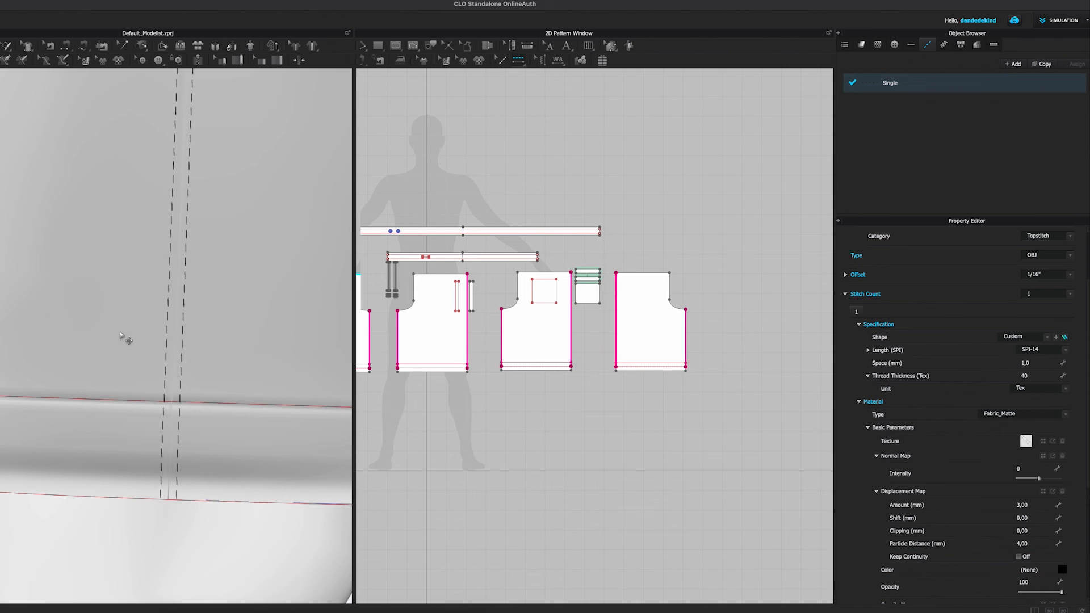
scroll(162, 281, "down", 8)
middle_click_drag(194, 310, 182, 444)
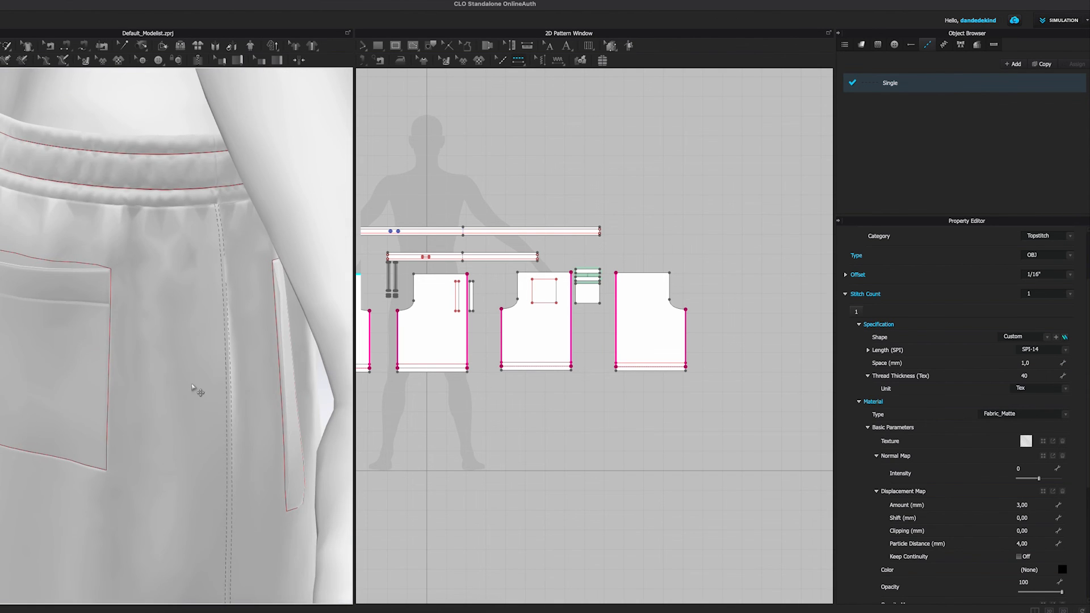
- Try to topstitch the waist edges of the outermost front and outermost back panels
right_click_drag(192, 388, 198, 387)
middle_click_drag(418, 292, 489, 312)
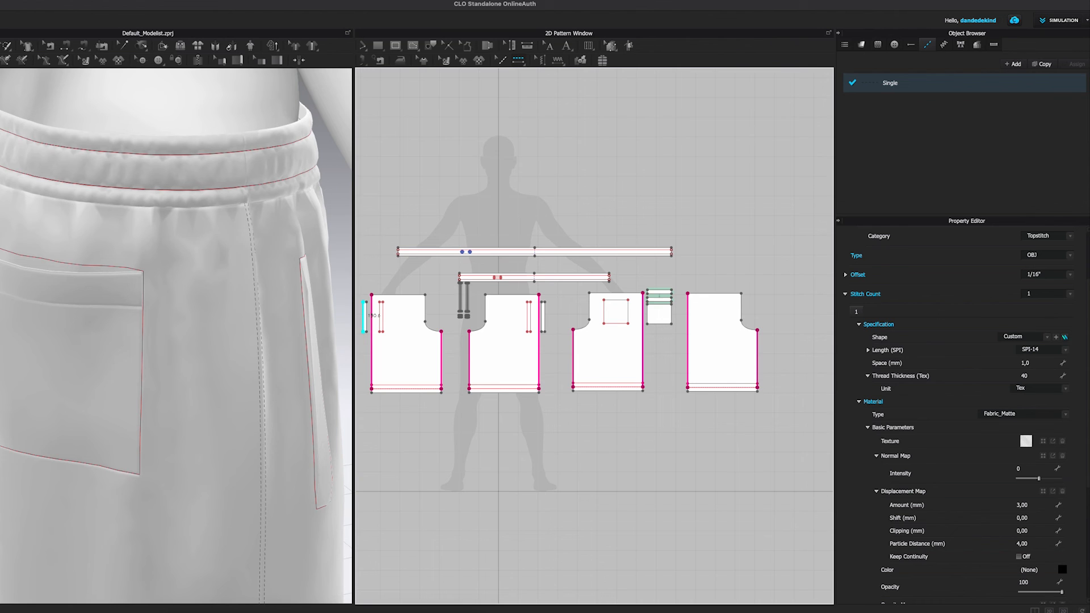
left_click(407, 295)
right_click_drag(254, 221, 175, 221)
left_click(711, 293)
- Offset the side pocket rectangle on the front panels outward by 5.0 mm as an internal line, with reverse direction and extend on
middle_click_drag(265, 213, 143, 314)
right_click_drag(144, 314, 29, 74)
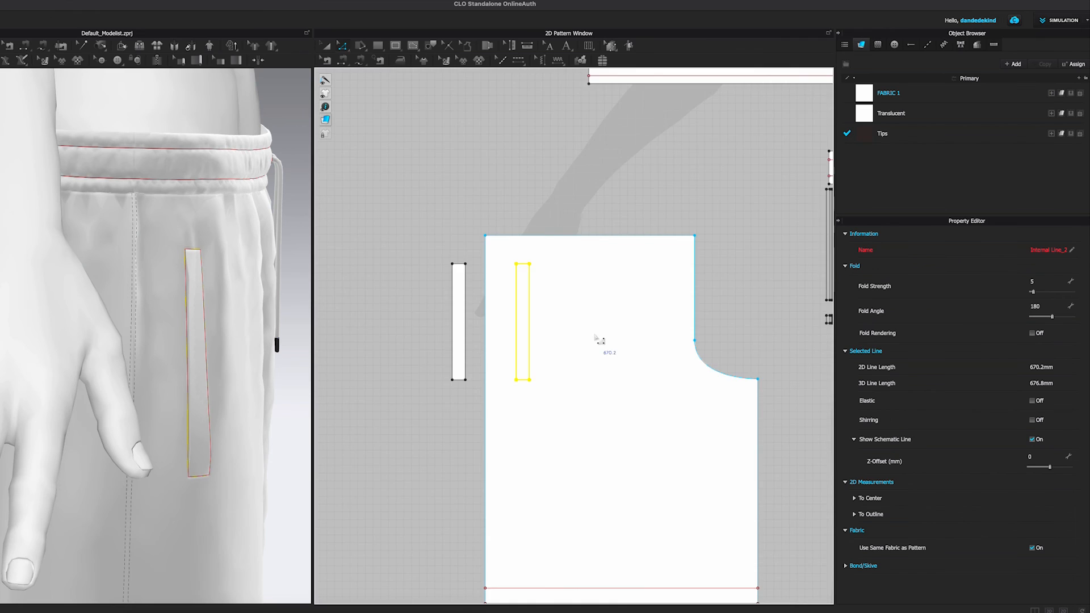
scroll(518, 316, "up", 5)
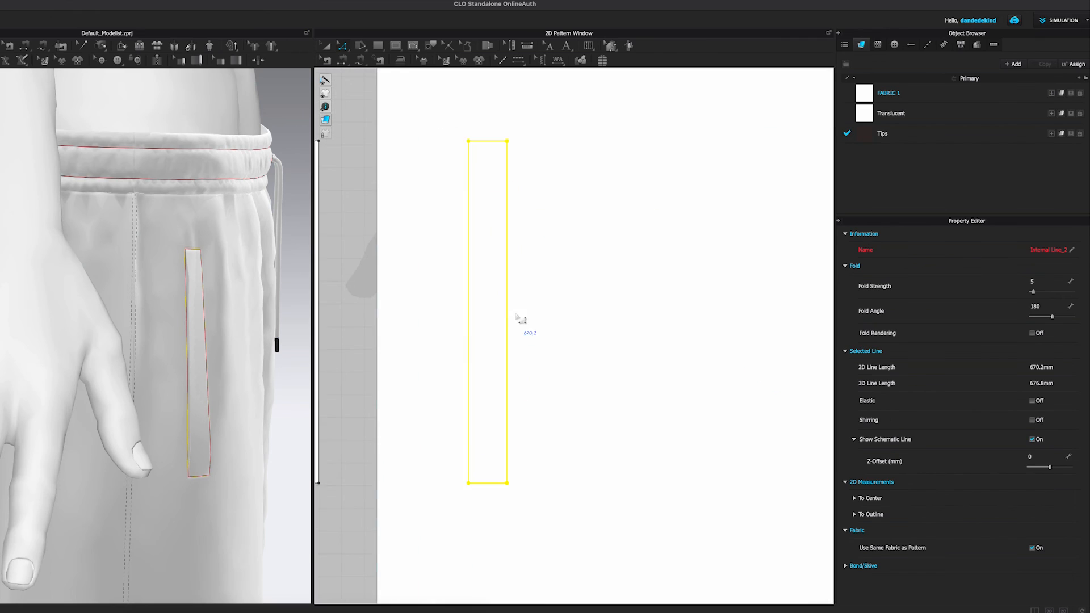
right_click(507, 314)
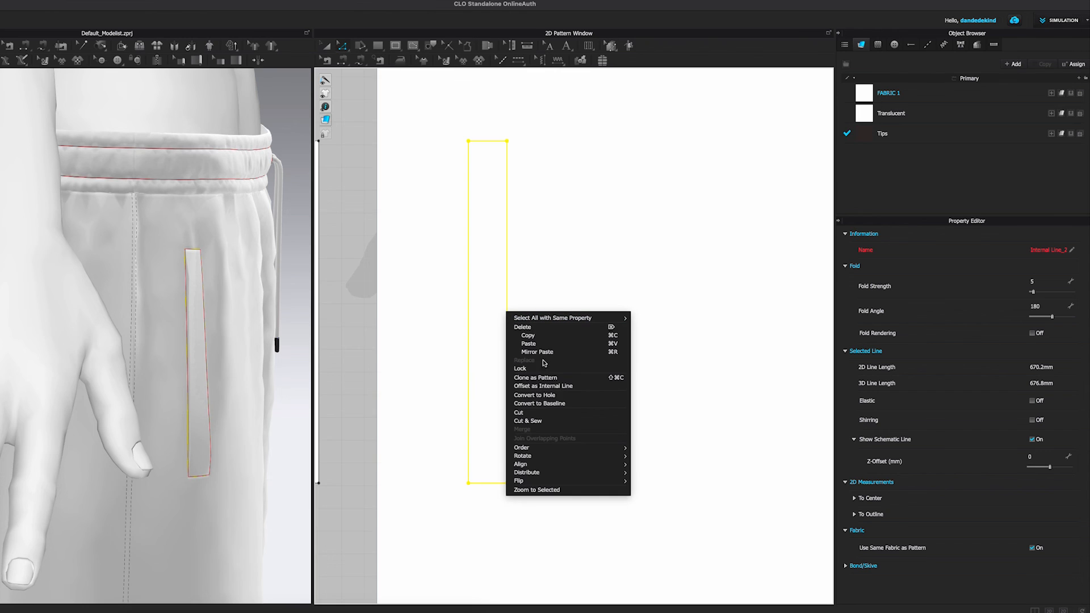
left_click(582, 387)
left_click(436, 321)
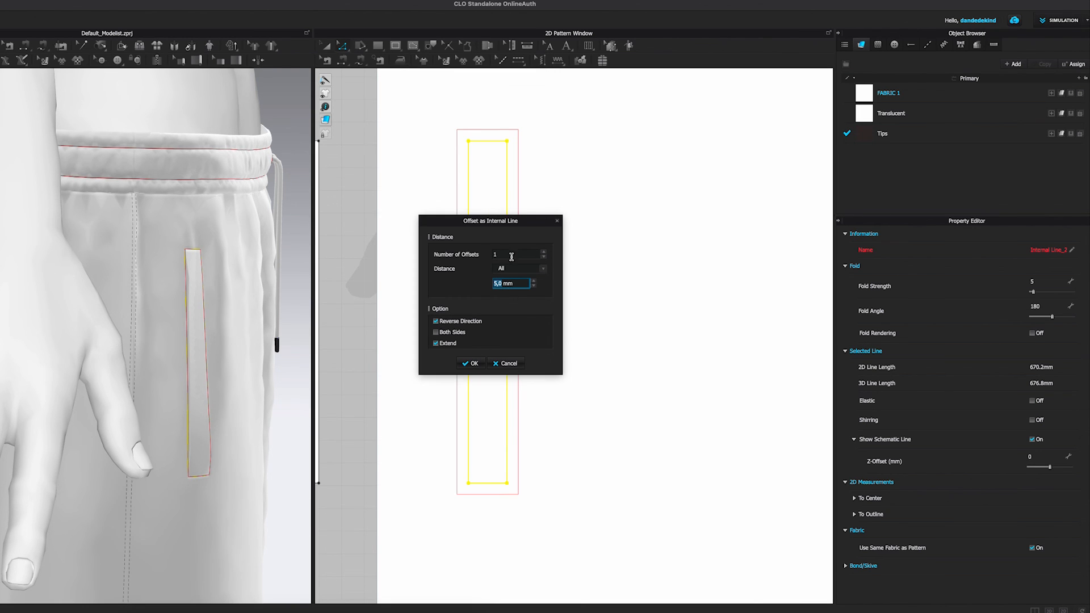
left_click(474, 364)
scroll(577, 244, "down", 8)
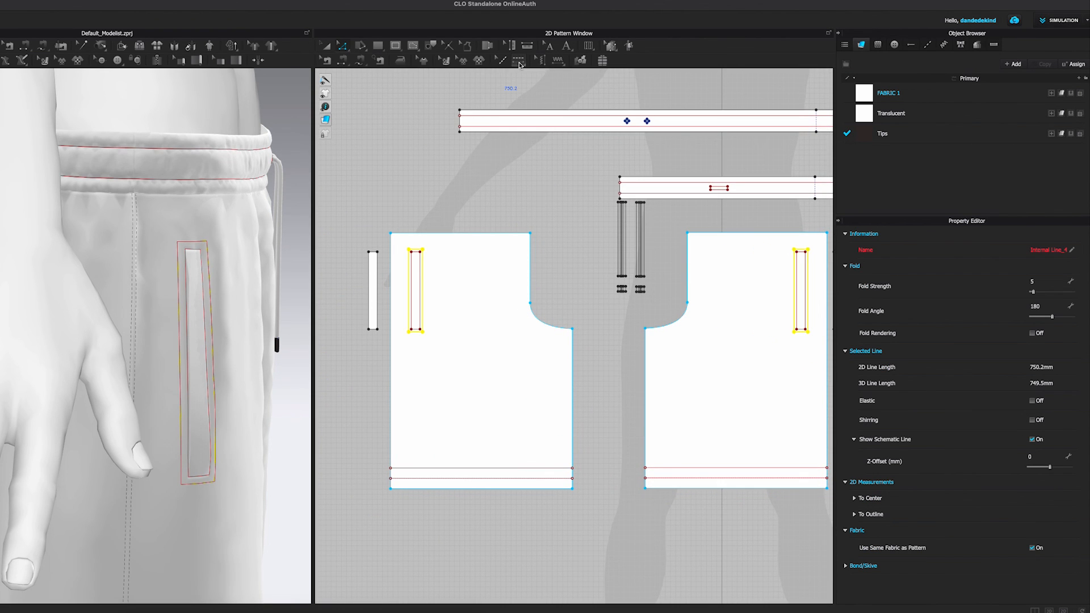
- Apply the Single Offset 0 segment topstitch to all sides of the outer pocket rectangle on the first front panel
left_click(518, 60)
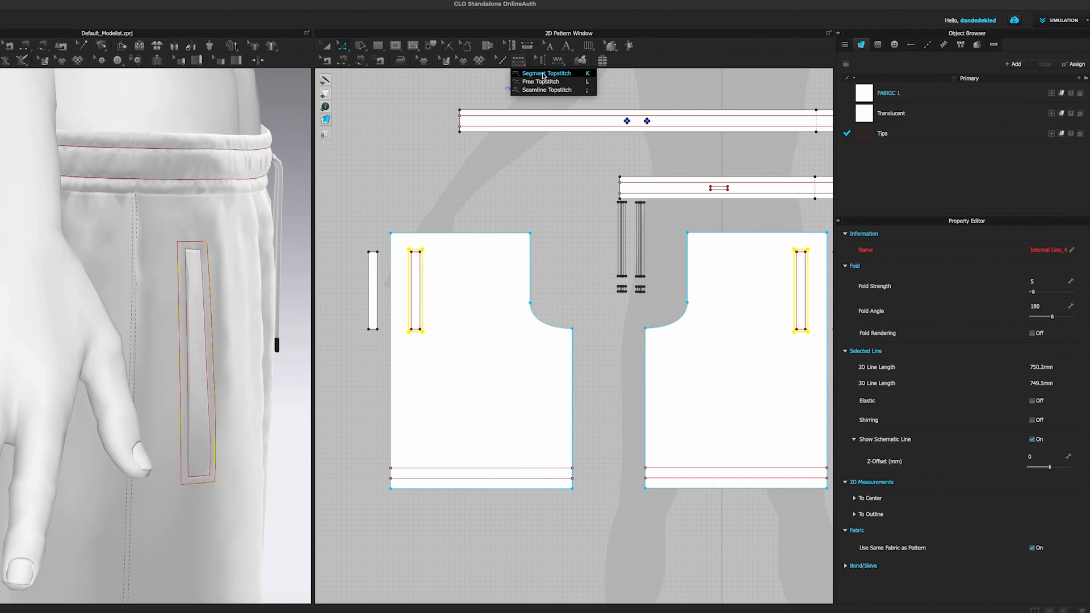
left_click(543, 74)
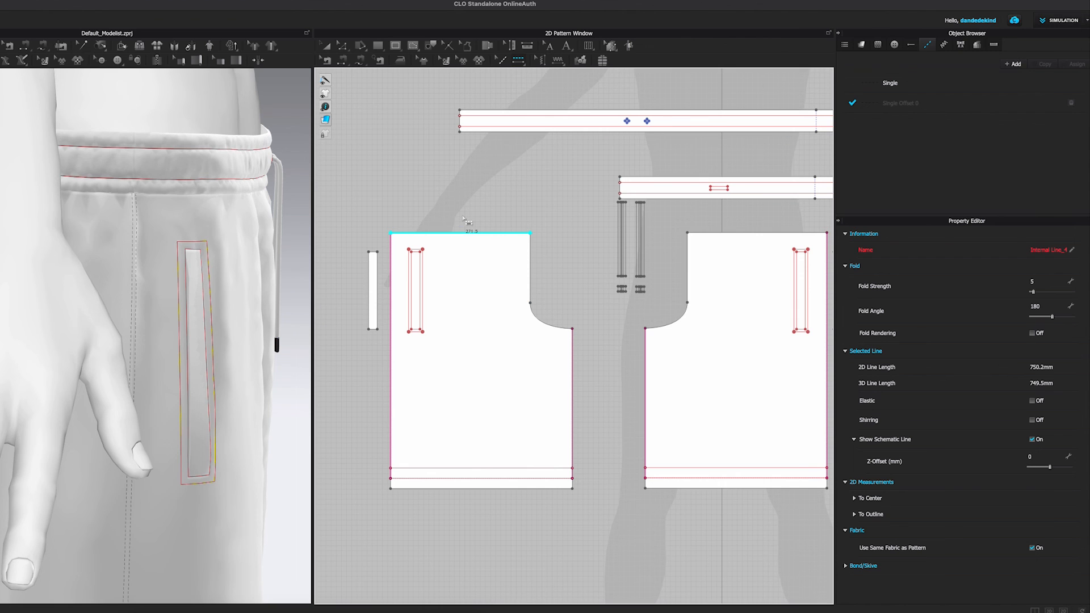
scroll(427, 288, "up", 4)
left_click(423, 287)
left_click(391, 277)
left_click(415, 201)
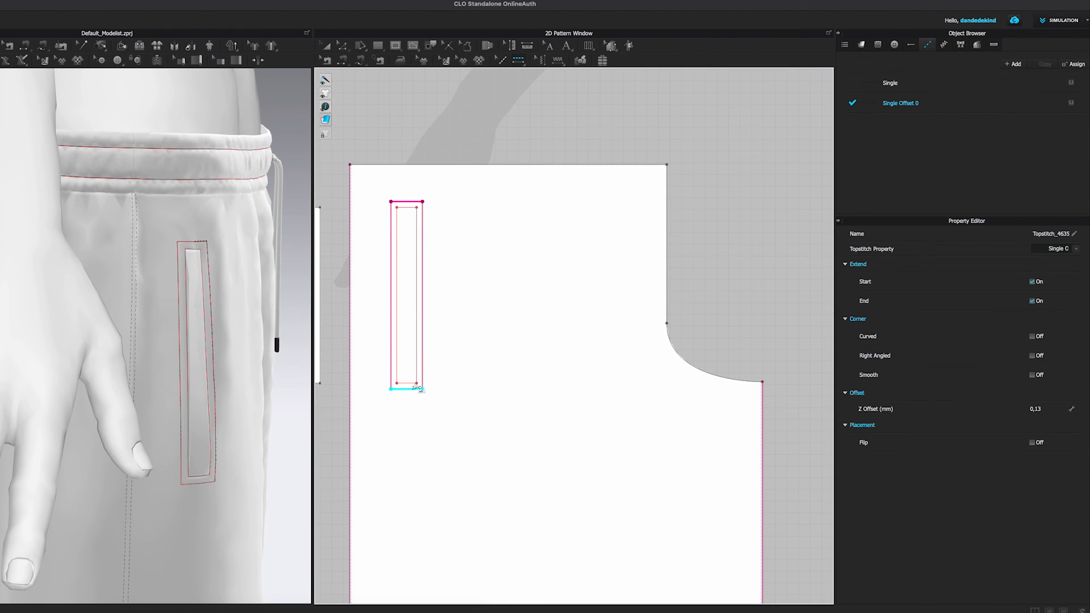
left_click(420, 389)
- Run a short simulation to settle the topstitched side pocket
scroll(704, 332, "down", 3)
scroll(256, 311, "up", 5)
key("space")
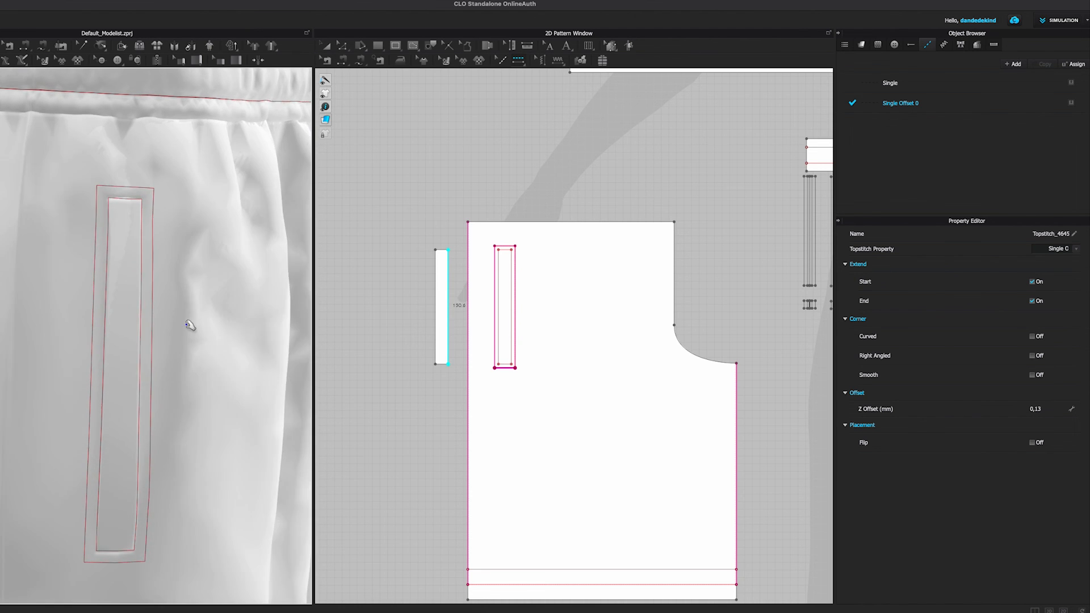
key("space")
- Topstitch the outer pocket rectangle on the other front panel with the same Single Offset 0 topstitch
right_click_drag(136, 275, 122, 289)
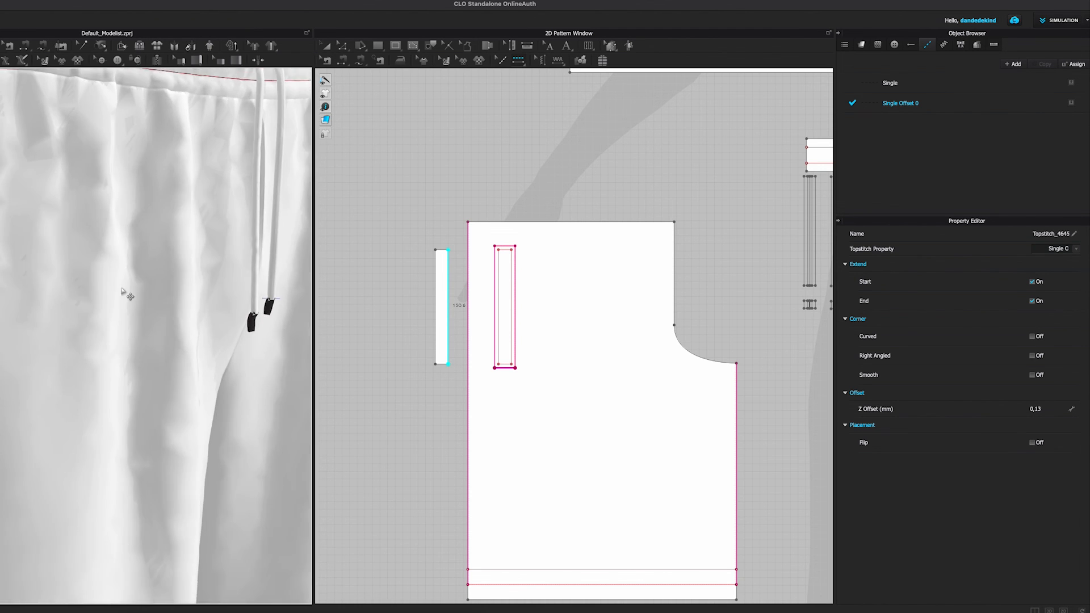
scroll(122, 291, "down", 4)
middle_click_drag(772, 316, 414, 312)
middle_click_drag(722, 304, 673, 312)
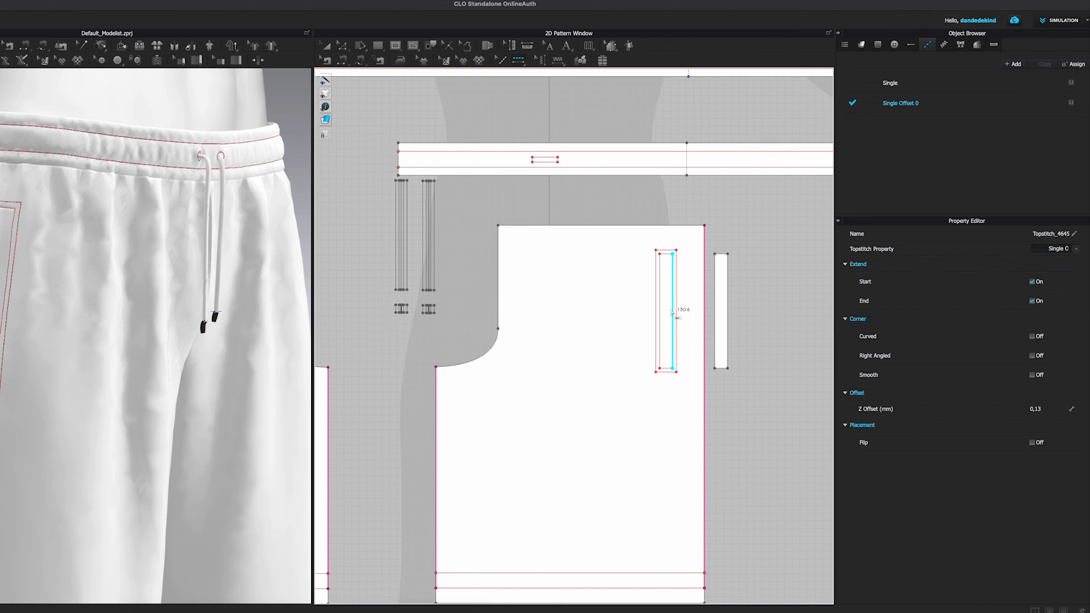
left_click(656, 310)
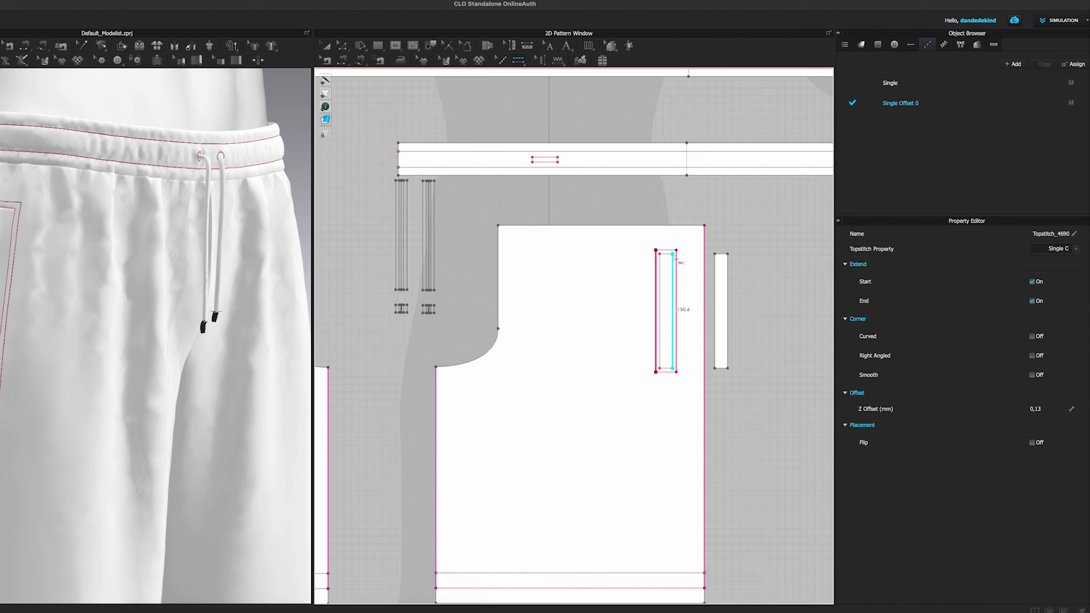
left_click(673, 250)
left_click(676, 310)
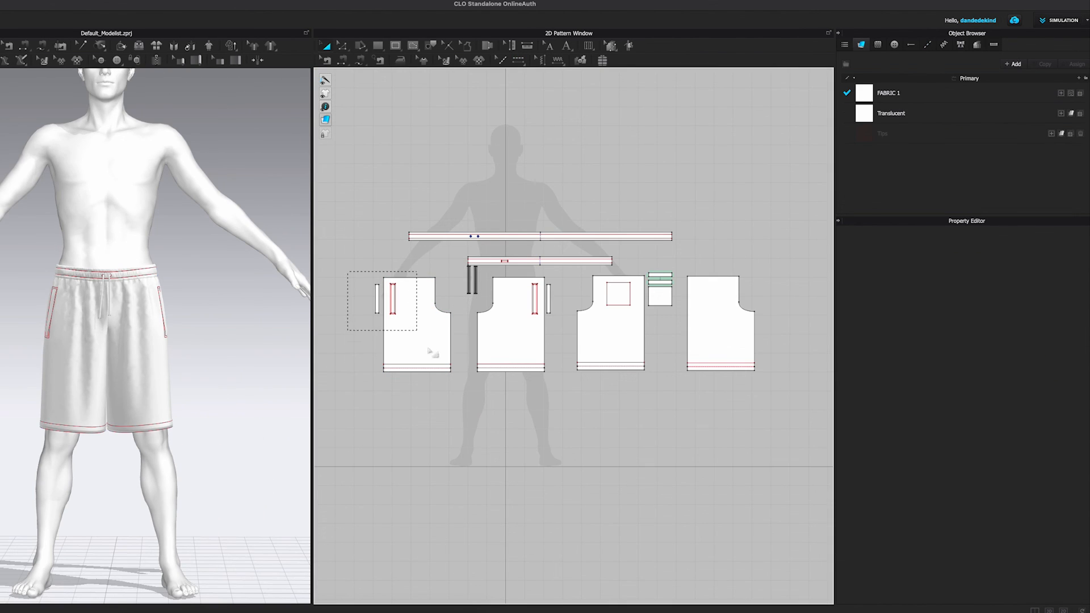
- Set the particle distance of the front, back, side welt and back pocket panels to 5.0 mm
left_click_drag(430, 352, 466, 390)
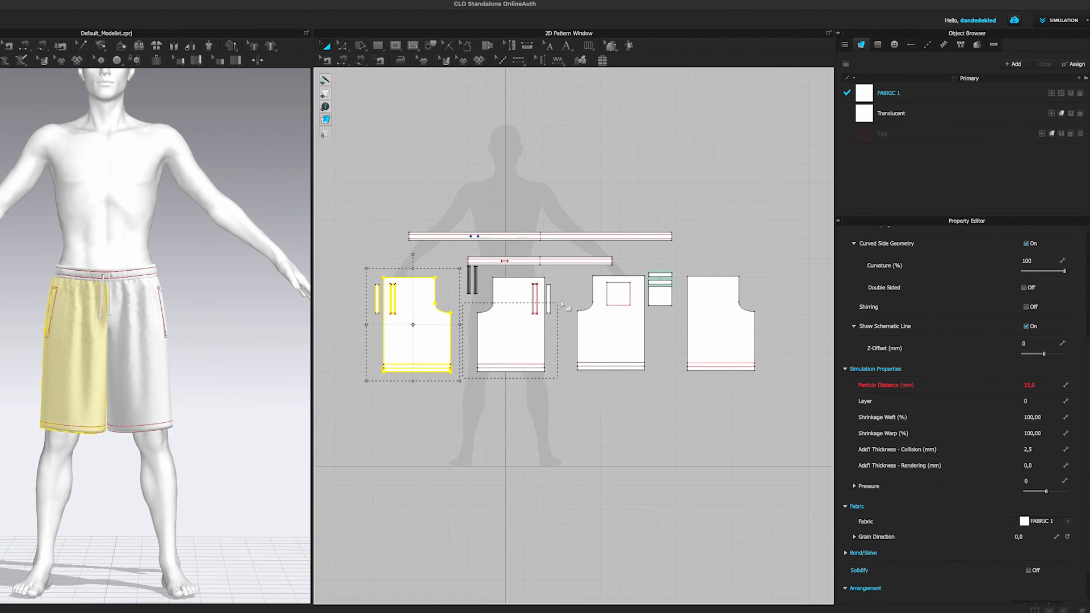
left_click_drag(562, 303, 561, 303, "shift")
double_click(1045, 385)
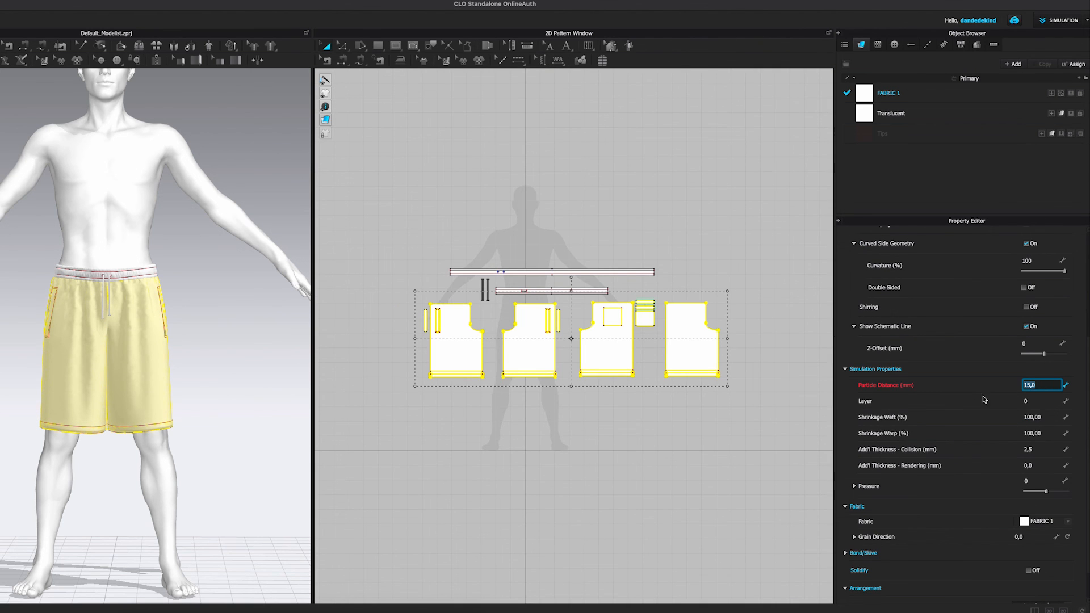
left_click(201, 293)
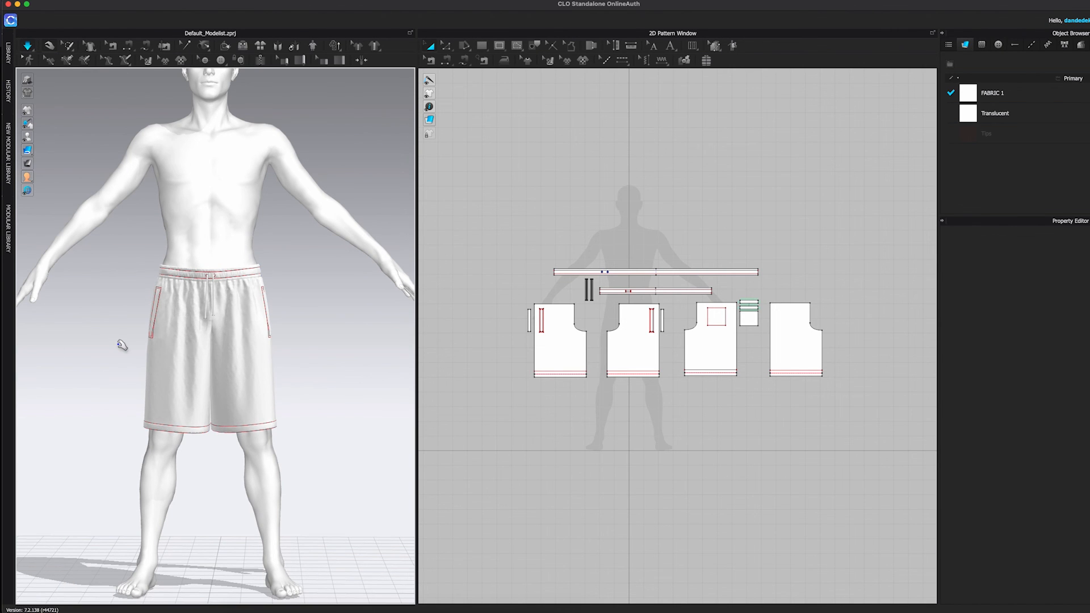
scroll(128, 348, "up", 4)
right_click_drag(162, 352, 372, 375)
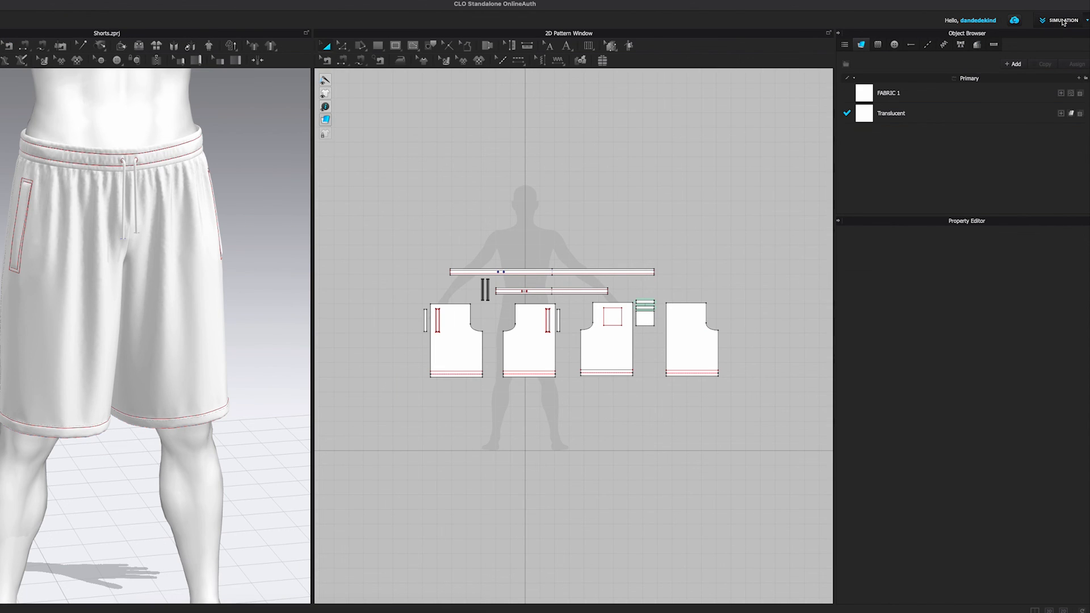
- Switch from the simulation workspace to the UV Editor and fit all UV pieces in view
left_click(1061, 20)
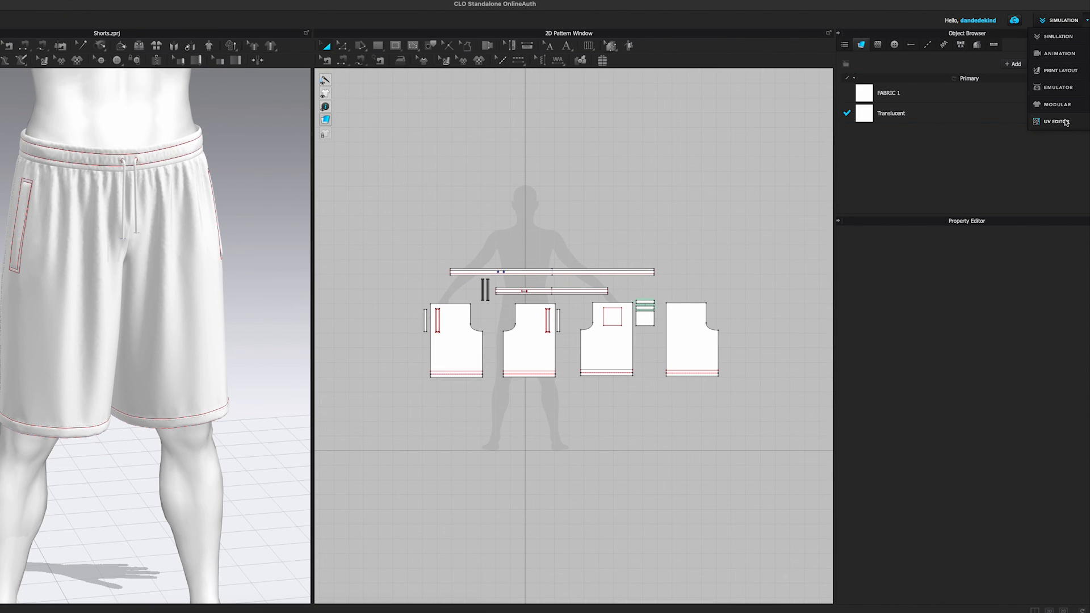
left_click(1056, 120)
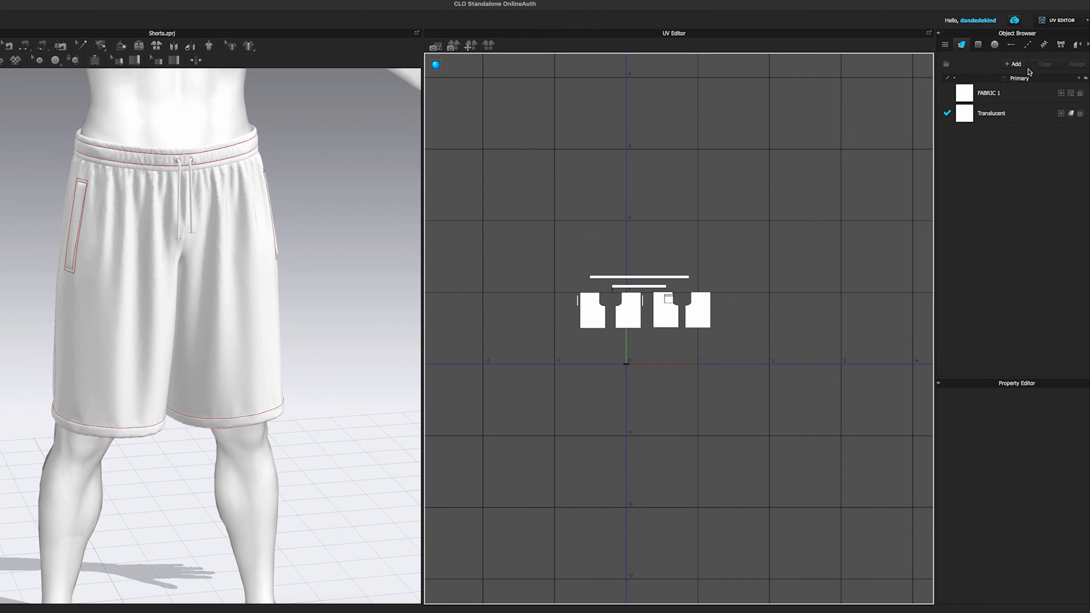
left_click(1061, 21)
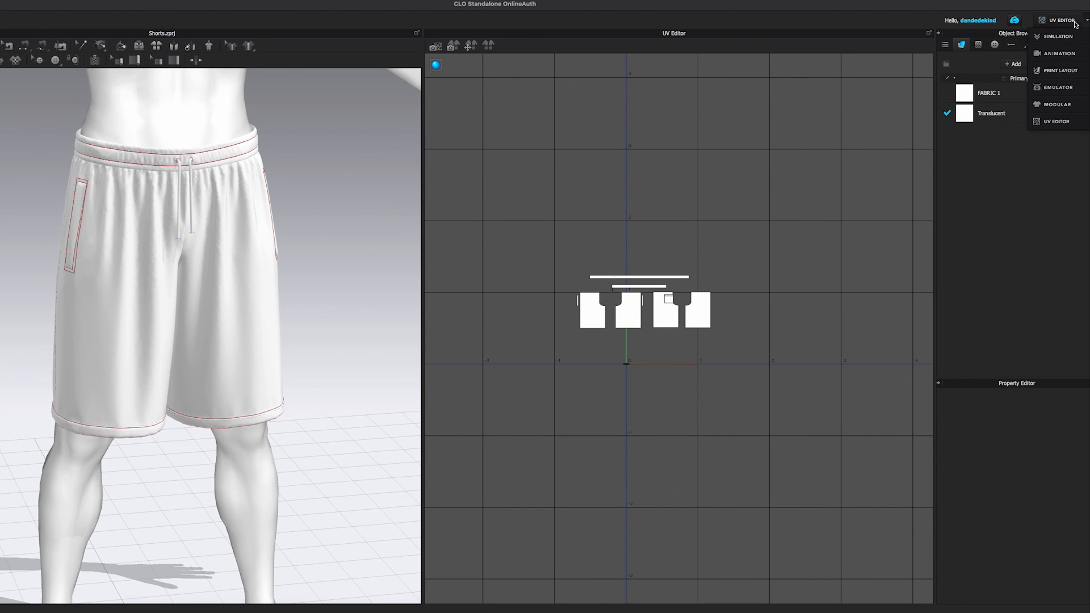
left_click(1056, 119)
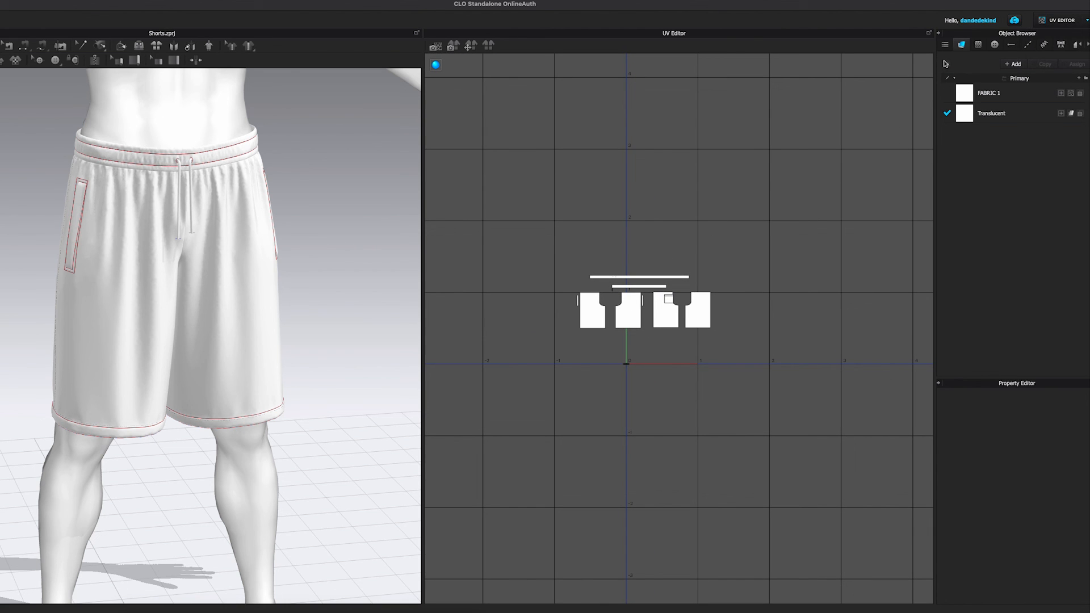
scroll(700, 214, "up", 4)
scroll(670, 261, "down", 3)
right_click(662, 258)
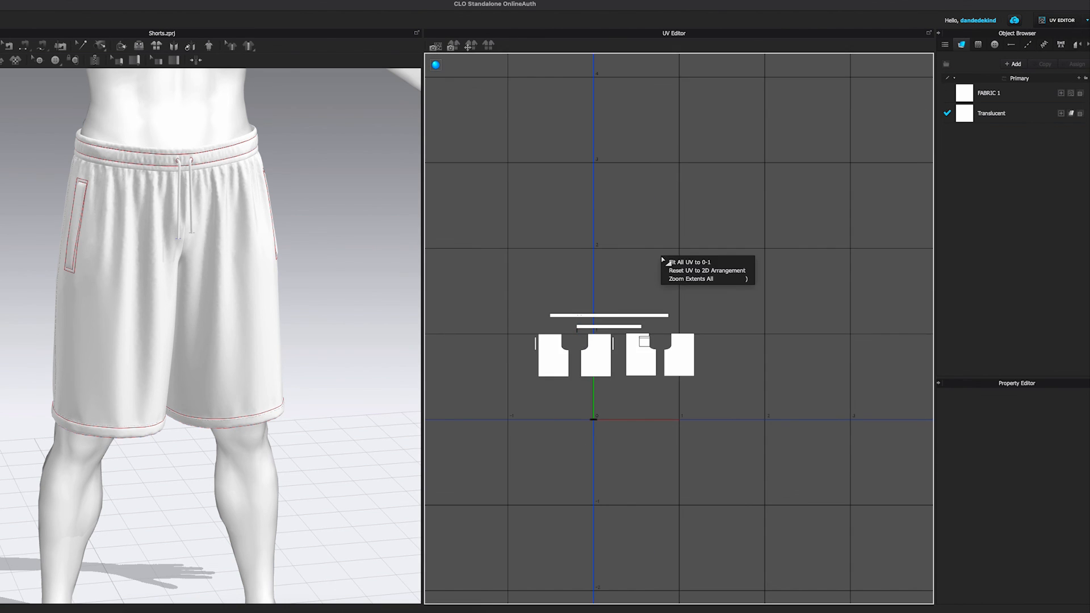
left_click(710, 279)
- Move the first front panel and its welt closer to the second front panel in the UV layout
left_click_drag(464, 216, 827, 388)
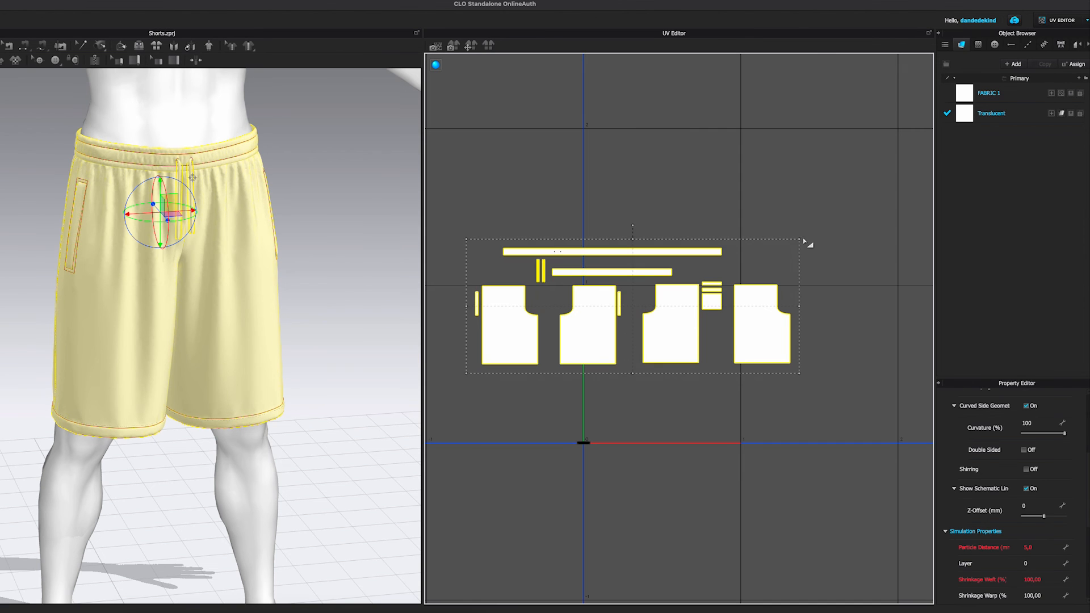
left_click(823, 273)
middle_click_drag(493, 332, 526, 329)
mouse_move(544, 340)
left_mouse_down()
mouse_move(580, 373)
mouse_move(565, 346)
left_mouse_up()
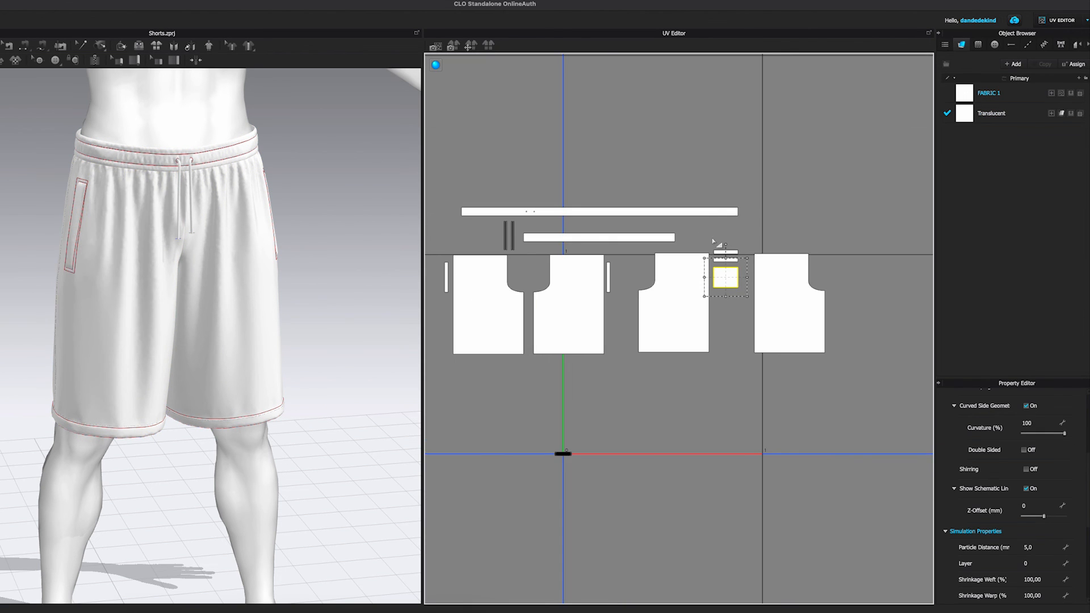
- Move the back pocket pieces slightly down and bring the outer back panel closer to them in the UV layout
left_click_drag(713, 240, 748, 305)
left_click_drag(727, 276, 727, 281)
left_click_drag(793, 282, 782, 282)
scroll(759, 298, "down", 2)
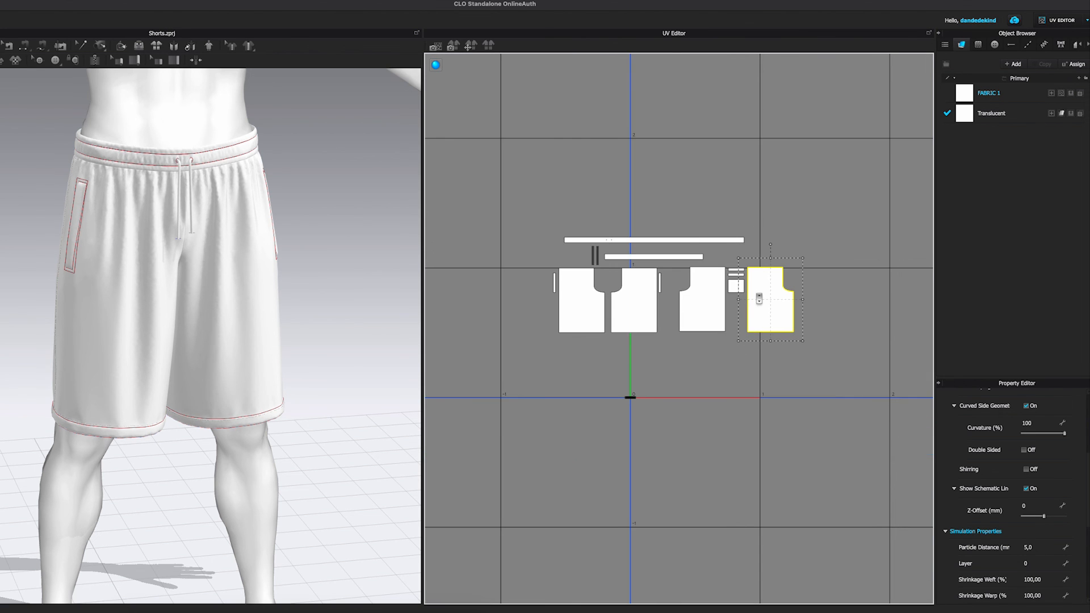
- Flip the two back panels and the back pocket pieces horizontally in the UV layout
mouse_move(683, 328)
left_mouse_down()
mouse_move(676, 337)
mouse_move(684, 328)
left_mouse_up()
left_click_drag(659, 364, 748, 298)
left_click_drag(804, 269, 774, 288)
right_click(773, 287)
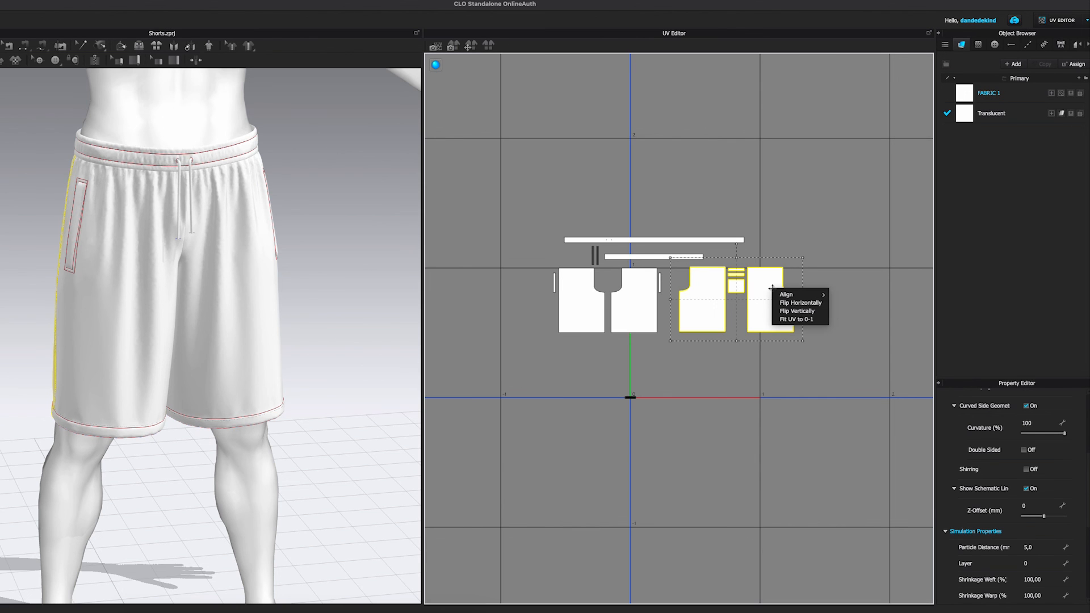
left_click(808, 303)
- Scale down all UV pieces and arrange them inside the 0-1 square, with the back panels and pocket pieces below the fronts
left_click_drag(857, 190, 491, 371)
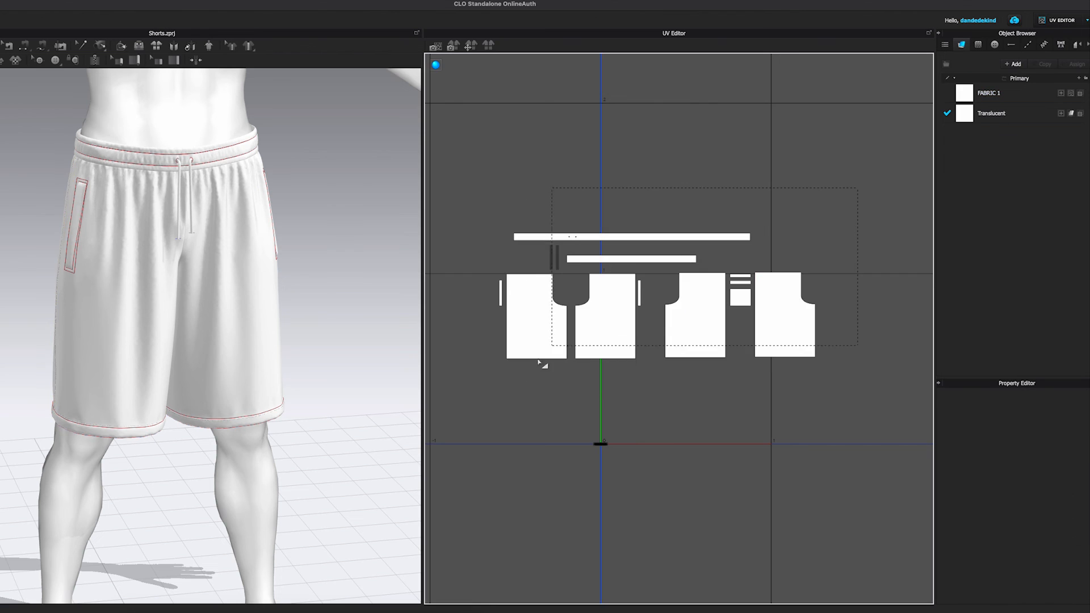
left_click_drag(489, 225, 597, 269)
scroll(658, 315, "up", 3)
middle_click_drag(659, 315, 652, 246)
left_click_drag(751, 266, 753, 272)
left_click(732, 379)
middle_click_drag(803, 369, 802, 372)
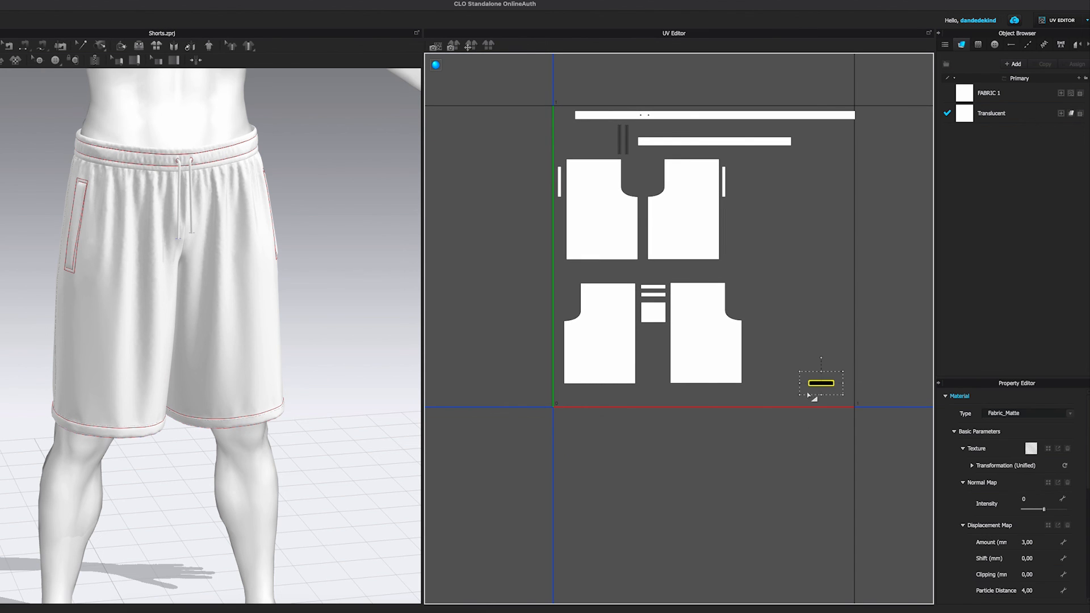
- Move the back panels and pocket pieces, the front panels with their welts, and the waistband and drawcord pieces down in the UV layout
scroll(821, 378, "up", 3)
scroll(795, 386, "down", 3)
left_click_drag(761, 281, 562, 416)
left_click_drag(613, 361, 614, 373)
left_click_drag(539, 178, 769, 291)
left_click_drag(537, 275, 751, 174)
left_click_drag(698, 214, 732, 225)
left_click_drag(546, 106, 861, 177)
left_click_drag(753, 159, 742, 167)
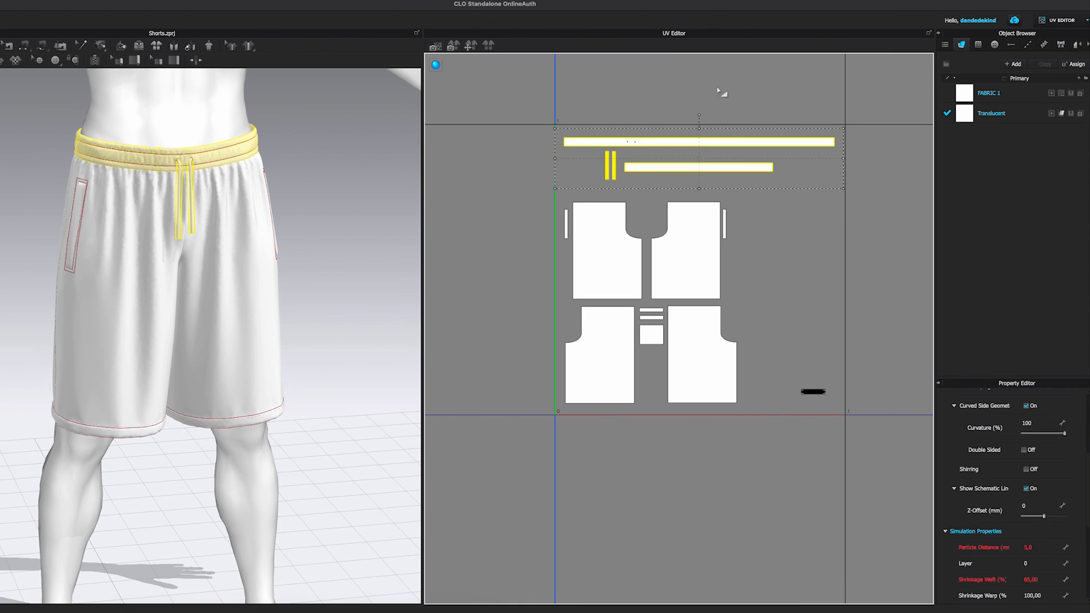
- Scale up all UV pieces together slightly so the layout fills more of the 0-1 square
left_click(720, 91)
key("ctrl+a")
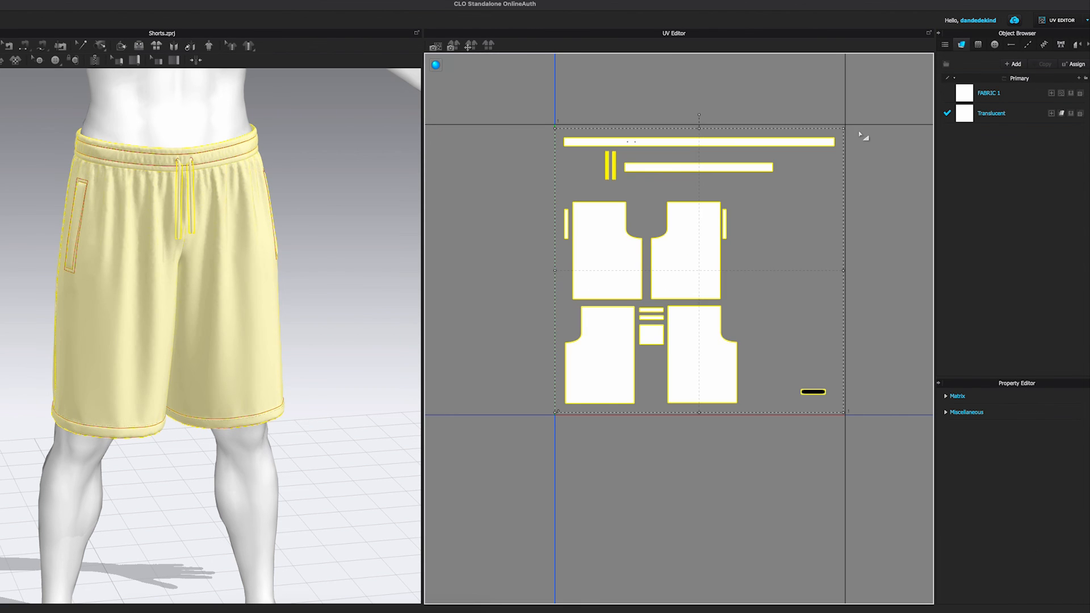
left_click_drag(843, 128, 850, 119)
left_click(815, 290)
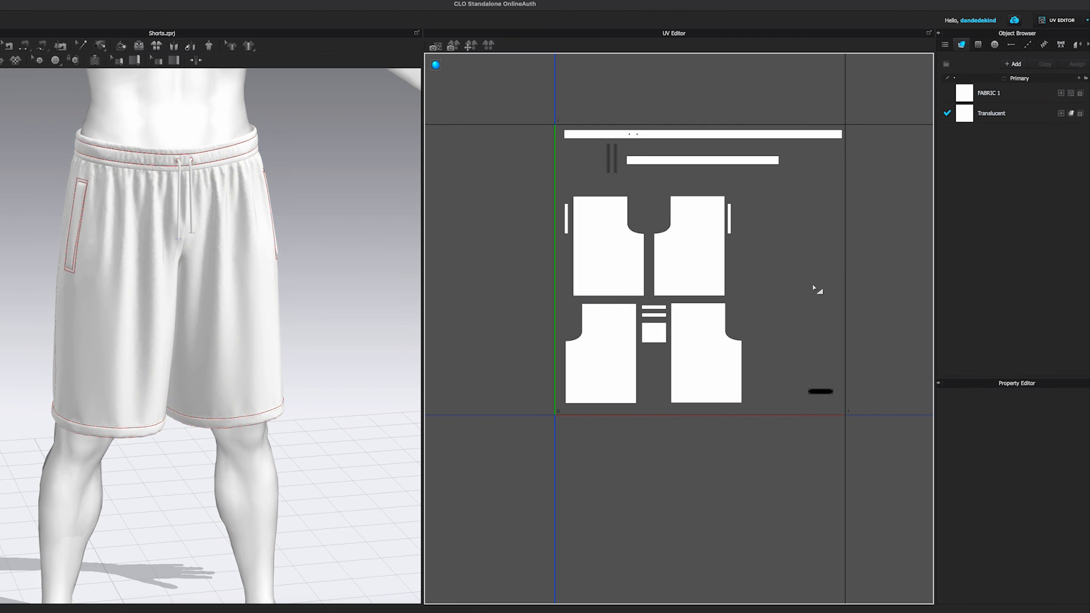
- Lower the waistband and drawcord pieces slightly and shift the long waistband strip left to sit within the 0-1 square
left_click_drag(822, 174, 822, 174)
left_click_drag(741, 160, 742, 164)
left_click(772, 105)
left_click_drag(781, 135, 775, 134)
left_click(801, 315)
middle_click_drag(801, 315, 777, 309)
scroll(778, 310, "down", 2)
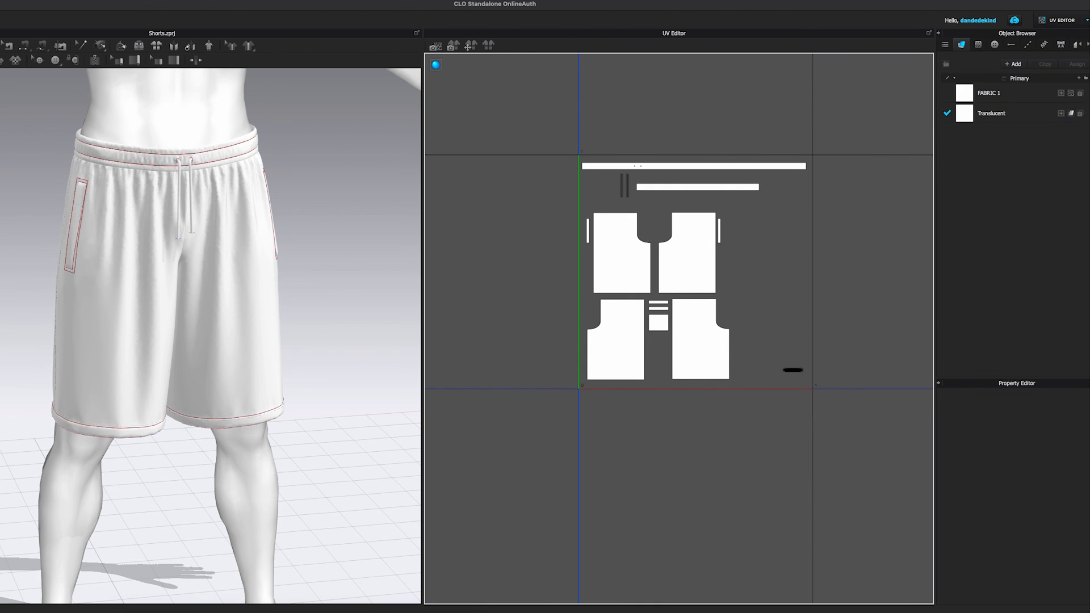
- Return to the Simulation layout and export the shorts as Shorts.obj without avatars, as a single thick object with unified UV coordinates and a diffuse map
left_click(1062, 21)
left_click(1051, 55)
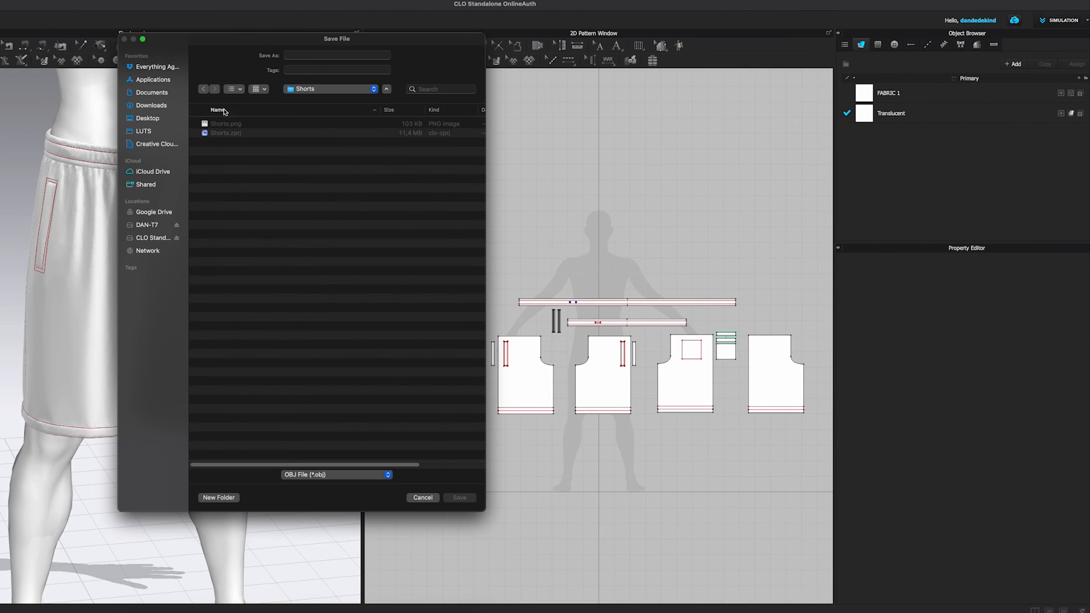
left_click(217, 124)
left_click(459, 499)
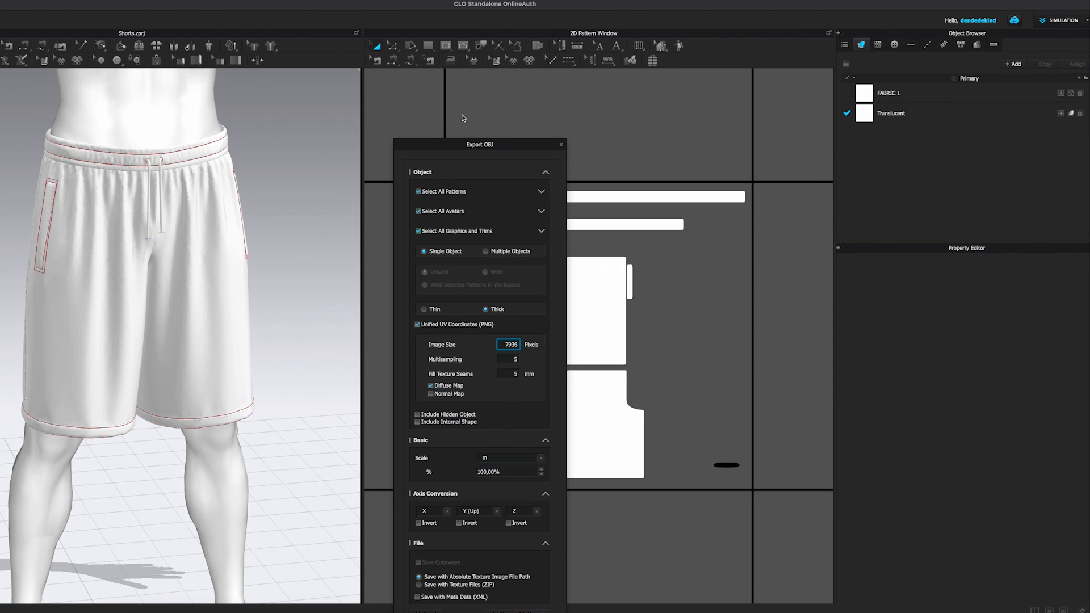
left_click_drag(472, 149, 460, 84)
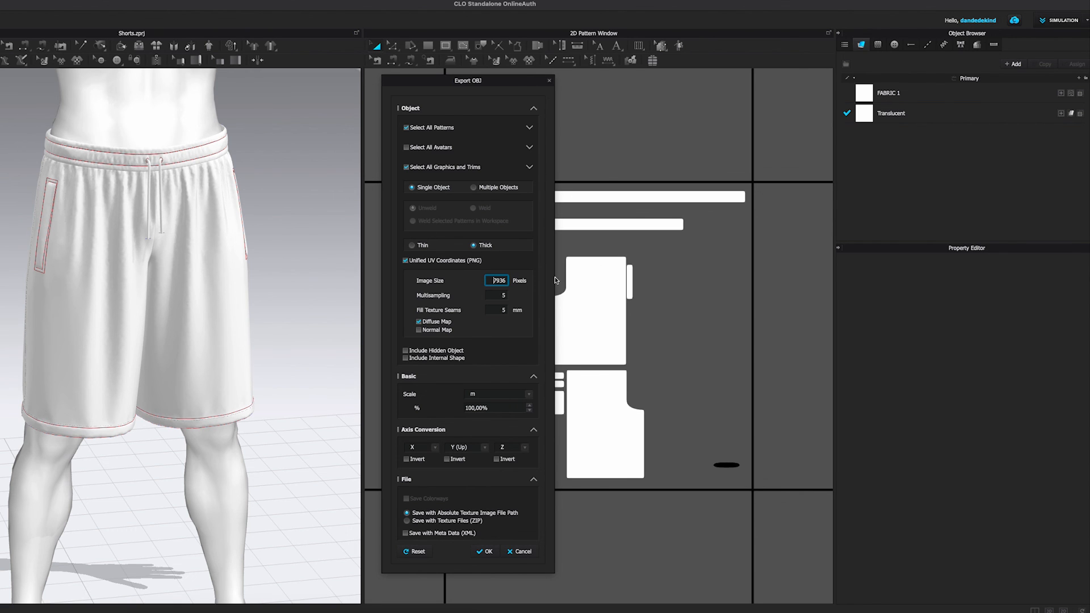
left_click(488, 552)
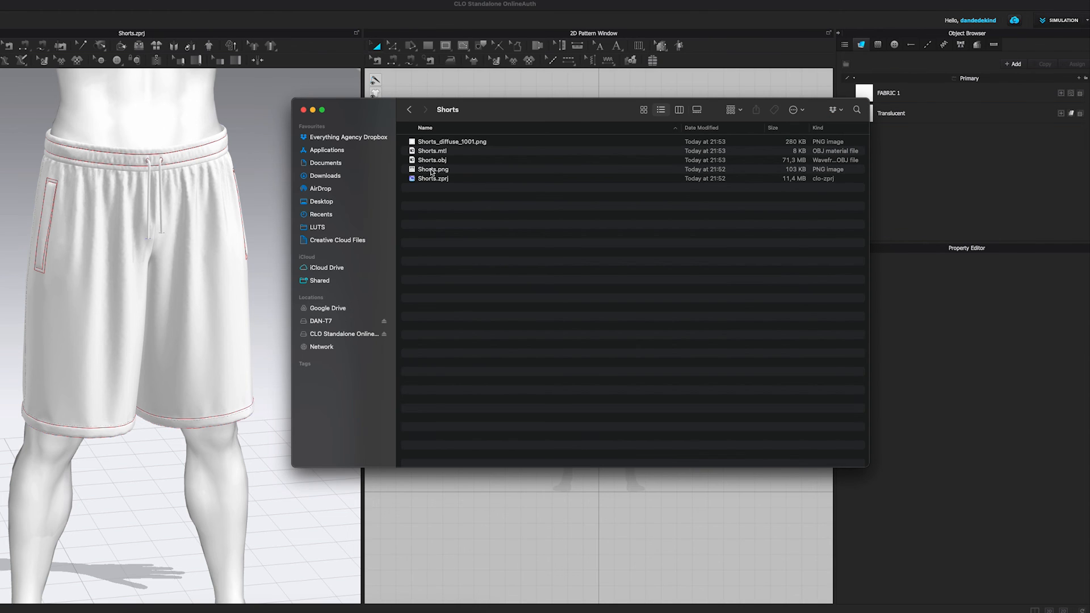
- Preview the exported Shorts_diffuse_1001.png in Finder and save the shorts project in CLO
left_click(453, 143)
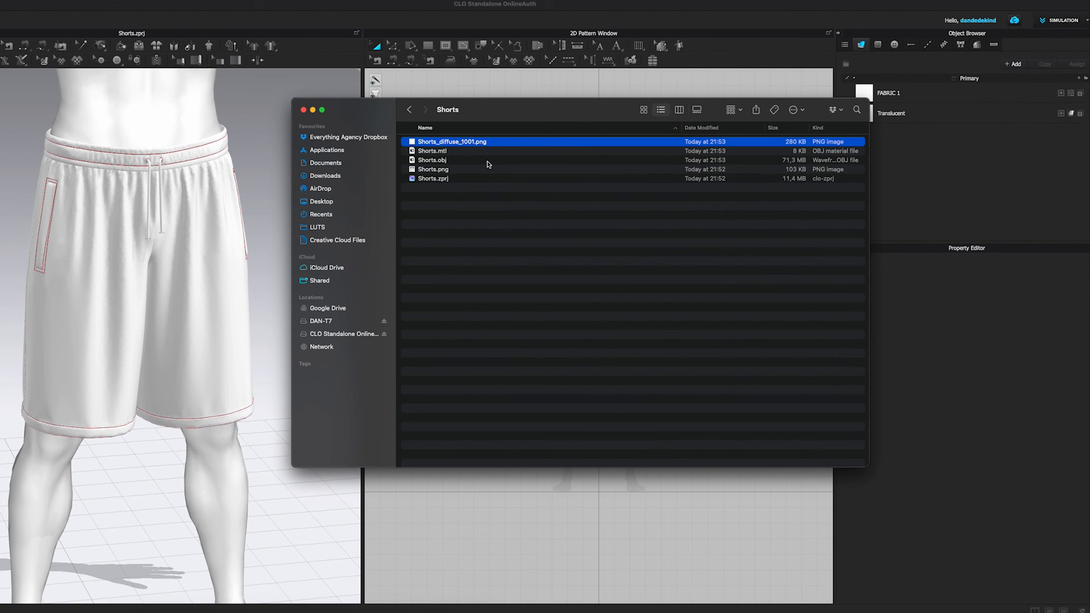
key("space")
key("space")
left_click(571, 15)
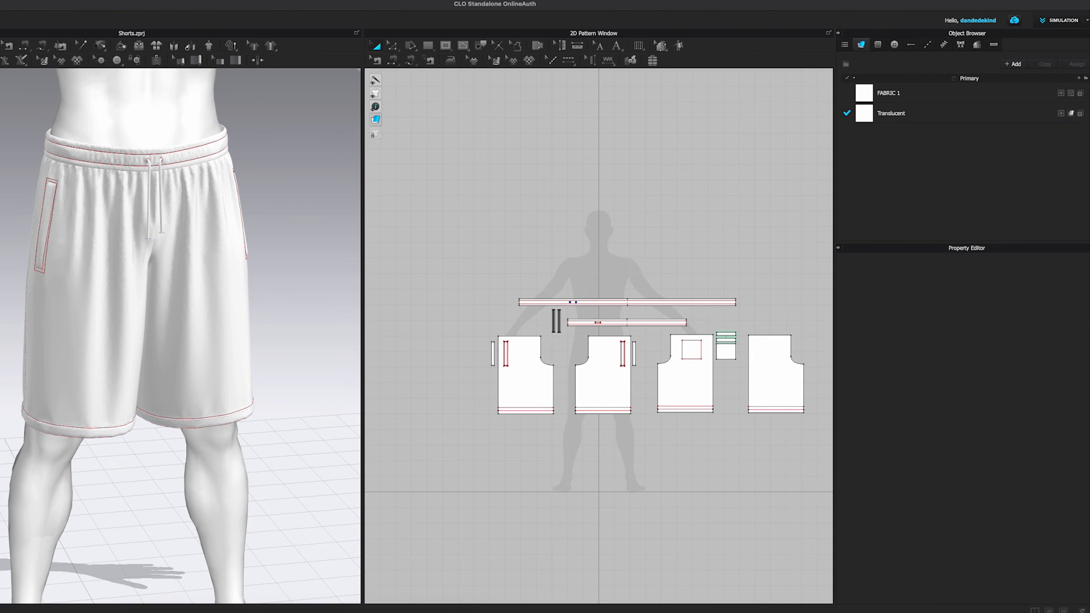
key("super+s")
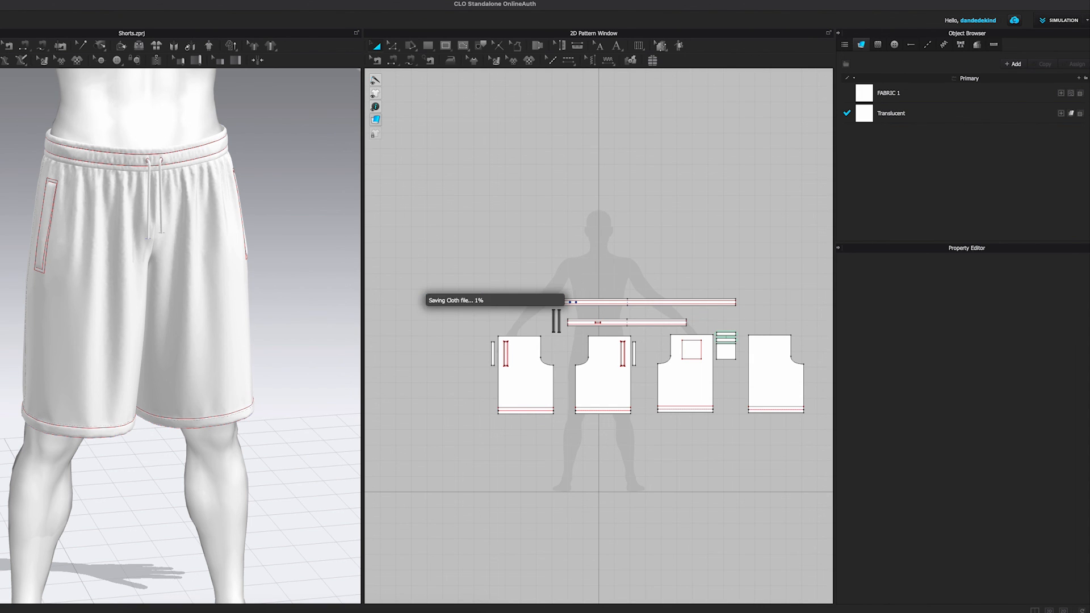